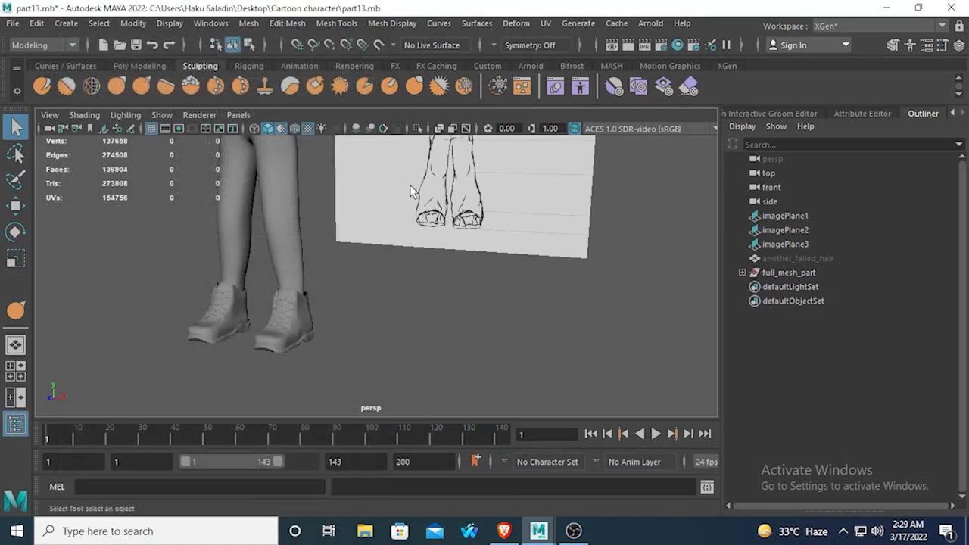
# Step: Examine the full character model against the front and side reference images
pyautogui.scroll(-5, 409, 185)
pyautogui.keyDown('alt'); pyautogui.moveTo(410, 185); pyautogui.dragTo(388, 264); pyautogui.keyUp('alt')
pyautogui.scroll(2, 388, 264)
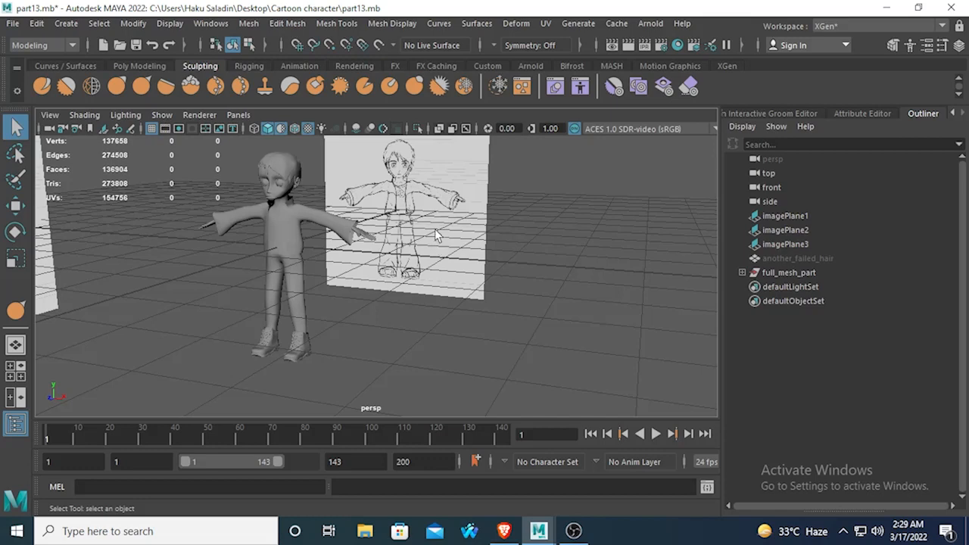
pyautogui.scroll(3, 410, 267)
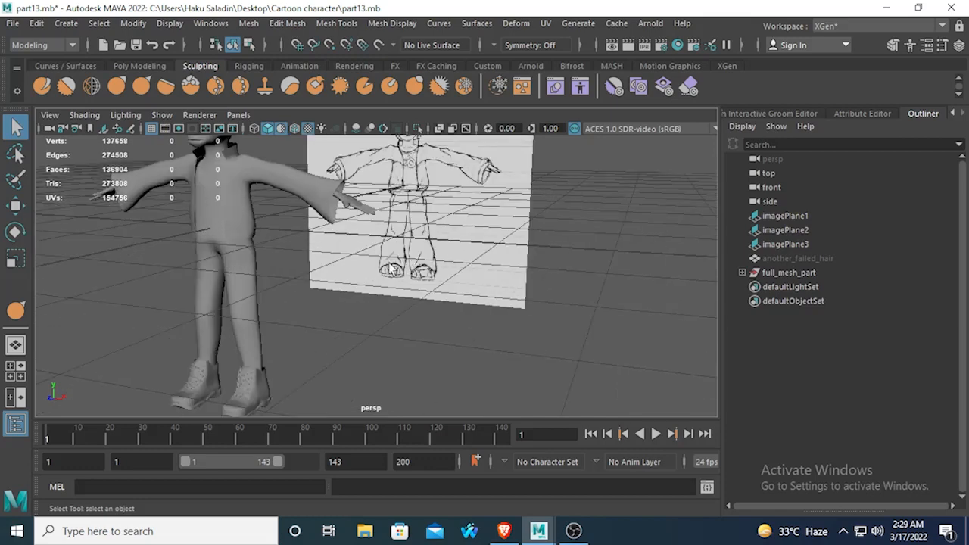
pyautogui.scroll(-5, 426, 389)
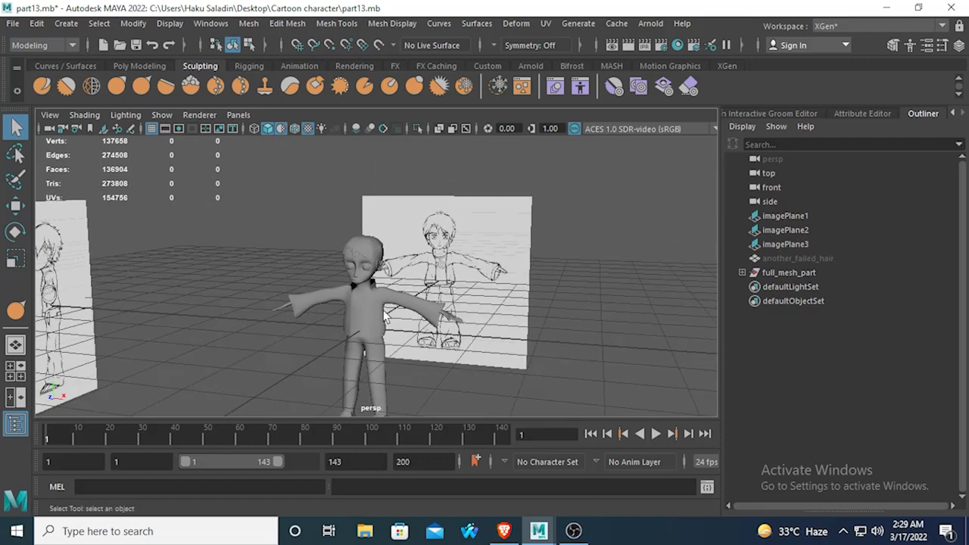
pyautogui.scroll(4, 381, 308)
pyautogui.scroll(-3, 375, 281)
pyautogui.scroll(2, 359, 203)
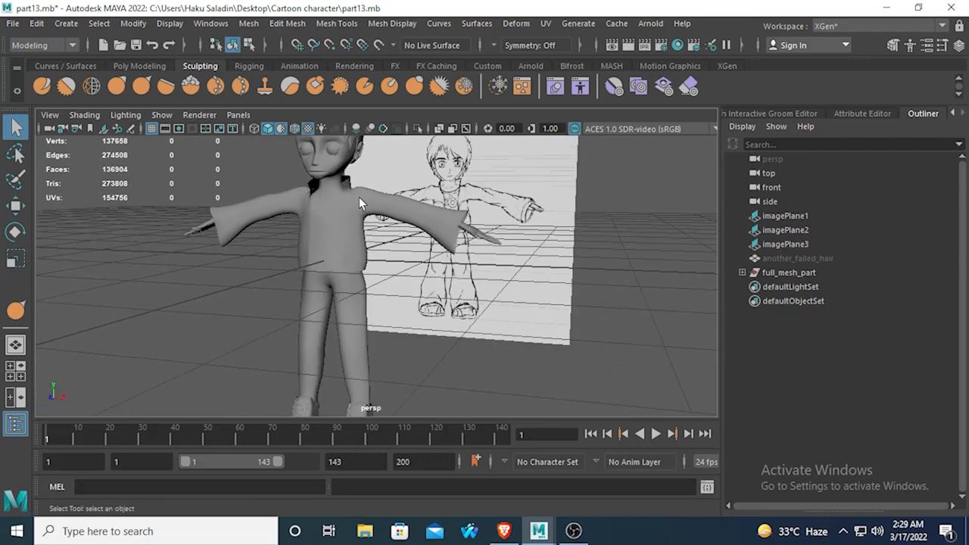
pyautogui.scroll(-3, 359, 203)
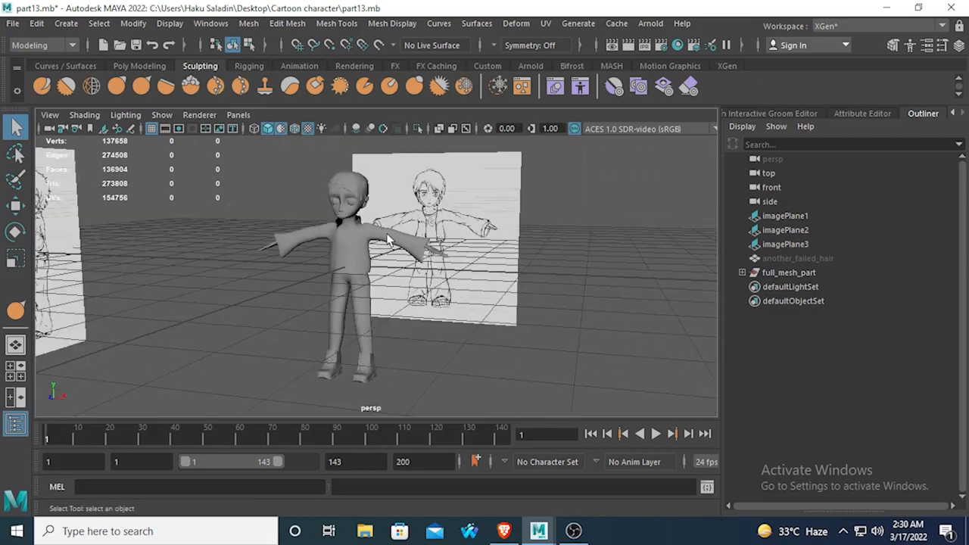
pyautogui.scroll(2, 390, 240)
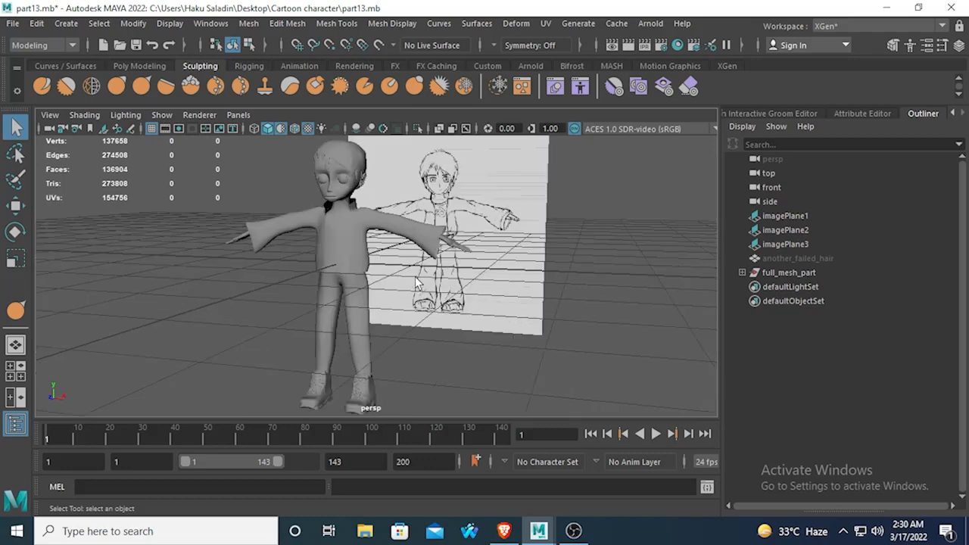
pyautogui.keyDown('alt'); pyautogui.moveTo(431, 307); pyautogui.dragTo(390, 318); pyautogui.keyUp('alt')
pyautogui.scroll(-2, 390, 318)
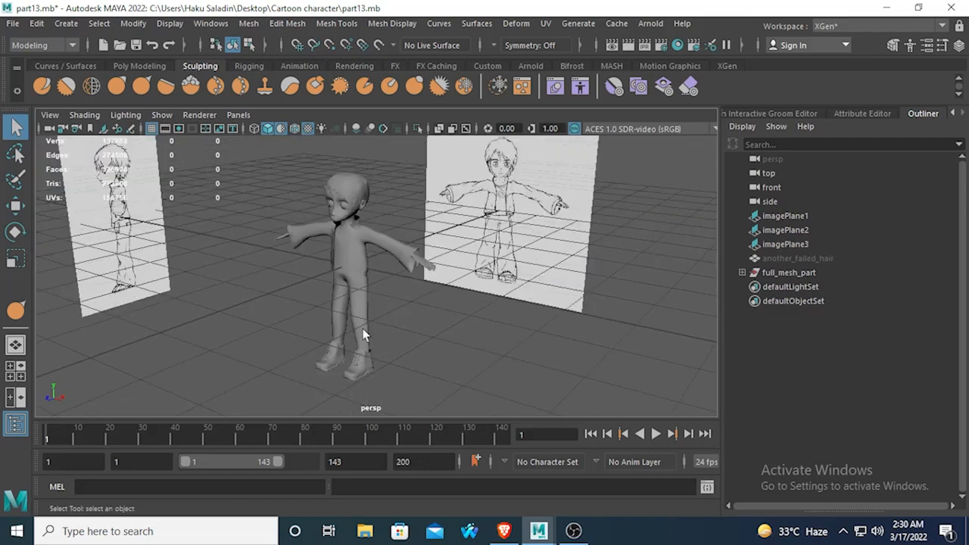
pyautogui.scroll(2, 383, 294)
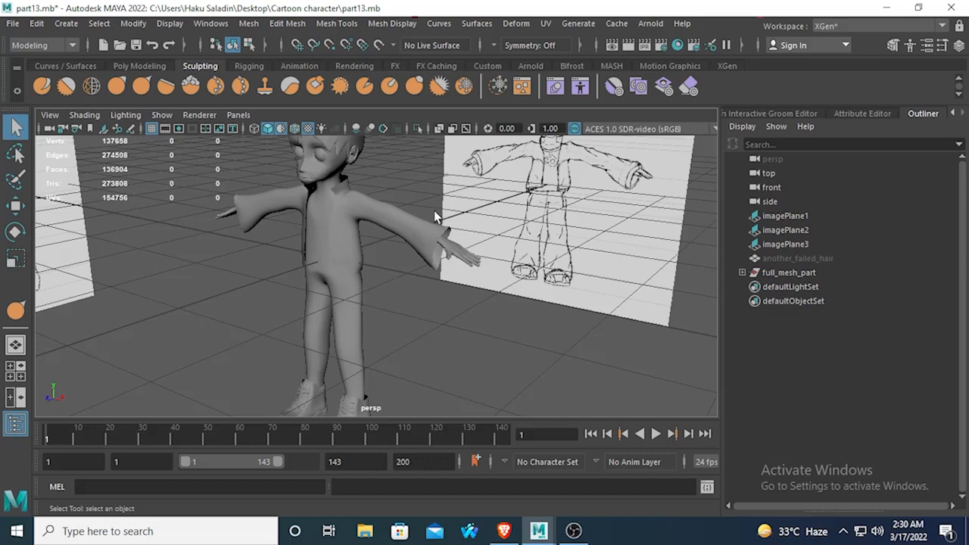
# Step: Look over the available UV commands and inspect the character's torso, sleeves and legs up close
pyautogui.click(542, 26)
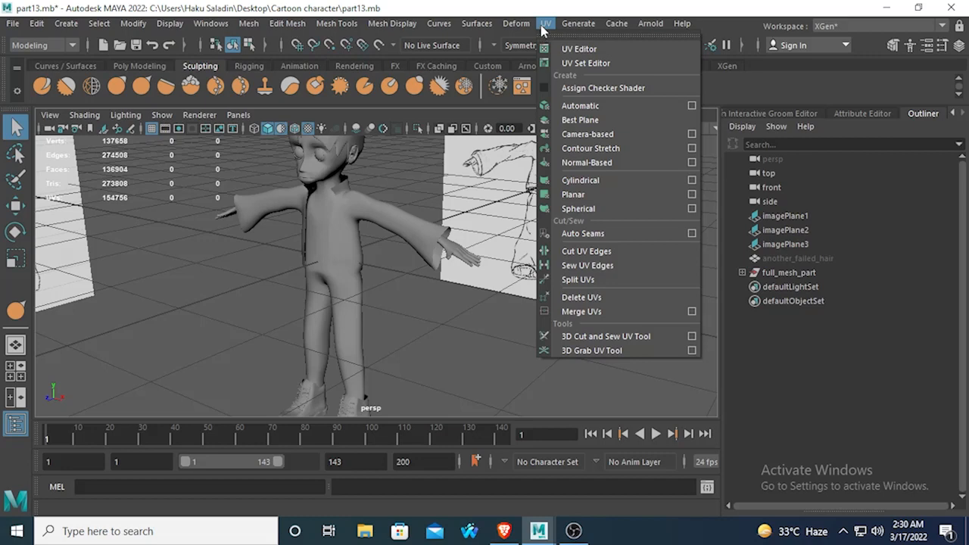
pyautogui.click(540, 26)
pyautogui.moveTo(355, 196); pyautogui.dragTo(360, 140, button='right')
pyautogui.scroll(5, 262, 277)
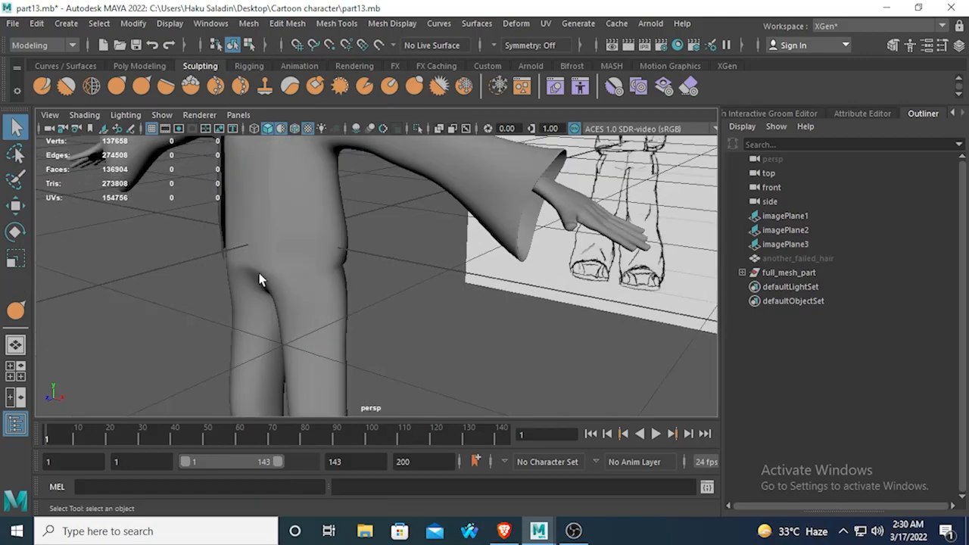
pyautogui.scroll(-5, 262, 277)
pyautogui.keyDown('alt'); pyautogui.moveTo(262, 277); pyautogui.dragTo(279, 298); pyautogui.keyUp('alt')
pyautogui.scroll(5, 363, 287)
pyautogui.scroll(-5, 325, 297)
pyautogui.scroll(3, 325, 297)
pyautogui.scroll(-4, 244, 278)
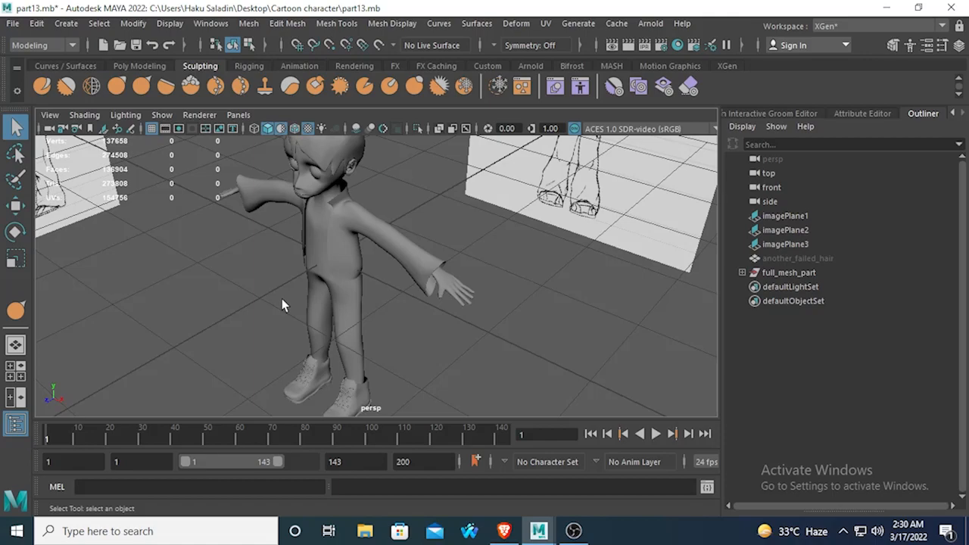
pyautogui.scroll(-5, 304, 291)
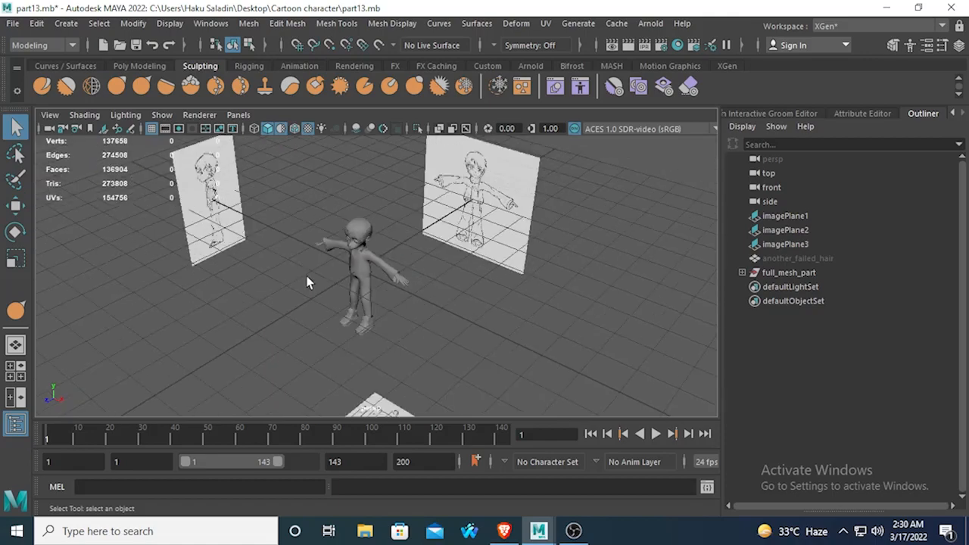
pyautogui.scroll(6, 309, 281)
# Step: Select the character's jacket mesh instead of the main body mesh
pyautogui.click(328, 228)
pyautogui.keyDown('alt'); pyautogui.moveTo(245, 288); pyautogui.dragTo(390, 244); pyautogui.keyUp('alt')
pyautogui.click(309, 234)
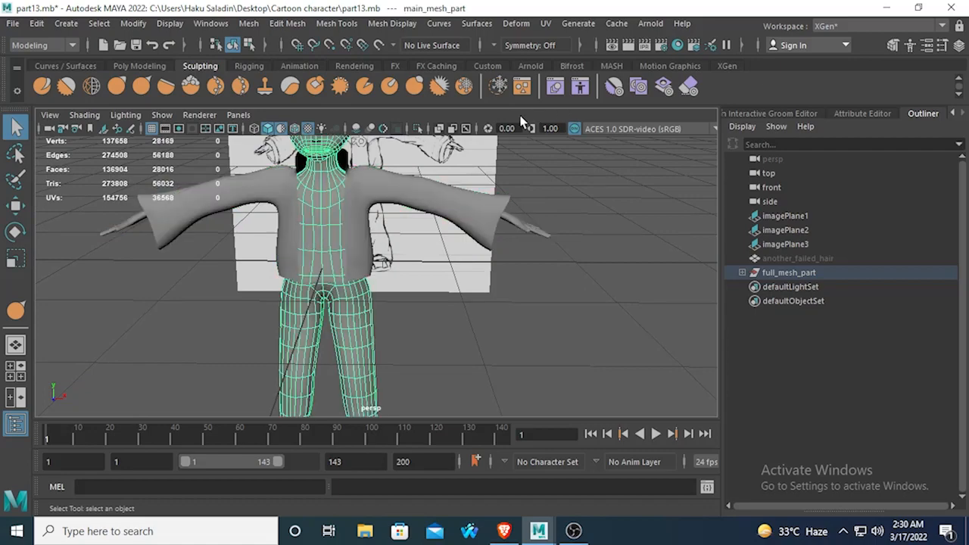
pyautogui.keyDown('alt'); pyautogui.moveTo(414, 201); pyautogui.dragTo(492, 193, button='middle'); pyautogui.keyUp('alt')
pyautogui.keyDown('alt'); pyautogui.moveTo(462, 277); pyautogui.dragTo(403, 250); pyautogui.keyUp('alt')
pyautogui.click(402, 247)
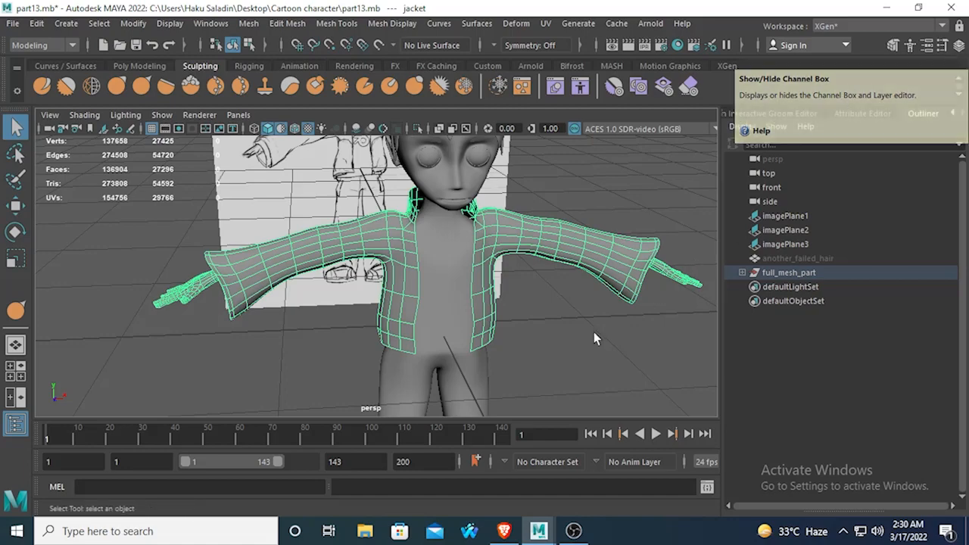
# Step: Examine the selected jacket's wireframe around the front opening, collar and both sleeves
pyautogui.keyDown('alt'); pyautogui.moveTo(593, 330); pyautogui.dragTo(452, 279); pyautogui.keyUp('alt')
pyautogui.scroll(2, 480, 347)
pyautogui.scroll(4, 451, 279)
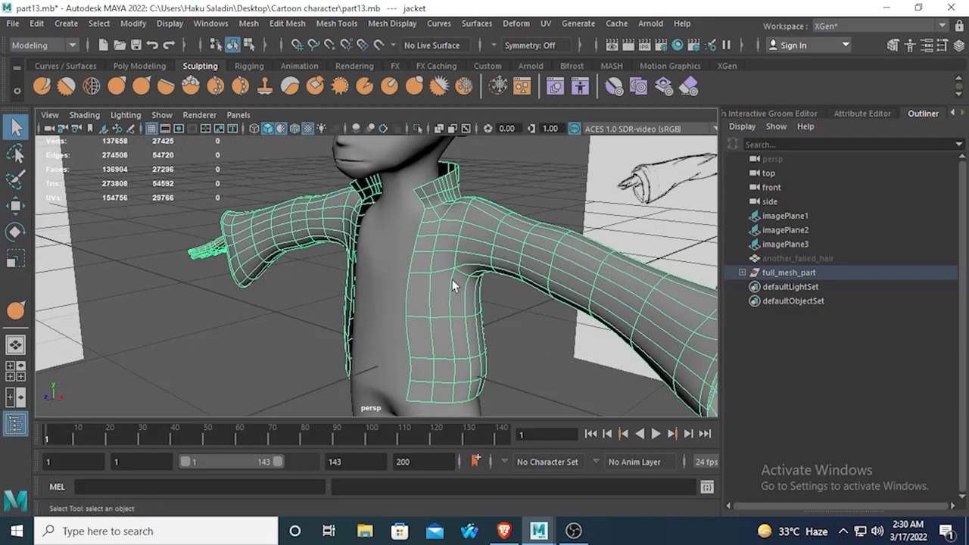
pyautogui.scroll(-4, 528, 184)
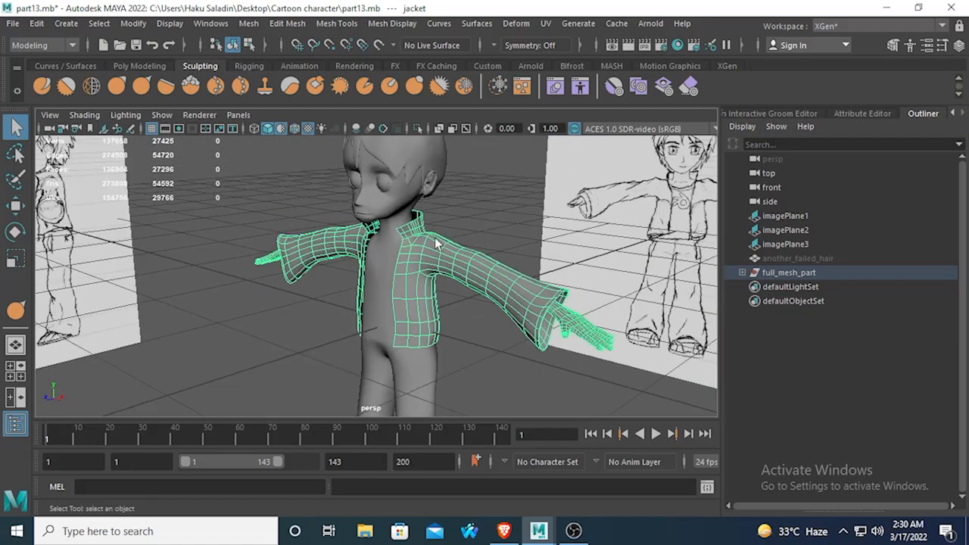
pyautogui.keyDown('alt'); pyautogui.moveTo(435, 239); pyautogui.dragTo(556, 267); pyautogui.keyUp('alt')
pyautogui.scroll(4, 556, 267)
pyautogui.keyDown('alt'); pyautogui.moveTo(339, 251); pyautogui.dragTo(314, 230); pyautogui.keyUp('alt')
pyautogui.keyDown('alt'); pyautogui.moveTo(454, 246); pyautogui.dragTo(437, 303); pyautogui.keyUp('alt')
pyautogui.scroll(-3, 389, 306)
pyautogui.scroll(-3, 393, 324)
pyautogui.scroll(4, 417, 272)
pyautogui.keyDown('alt'); pyautogui.moveTo(401, 287); pyautogui.dragTo(356, 236, button='middle'); pyautogui.keyUp('alt')
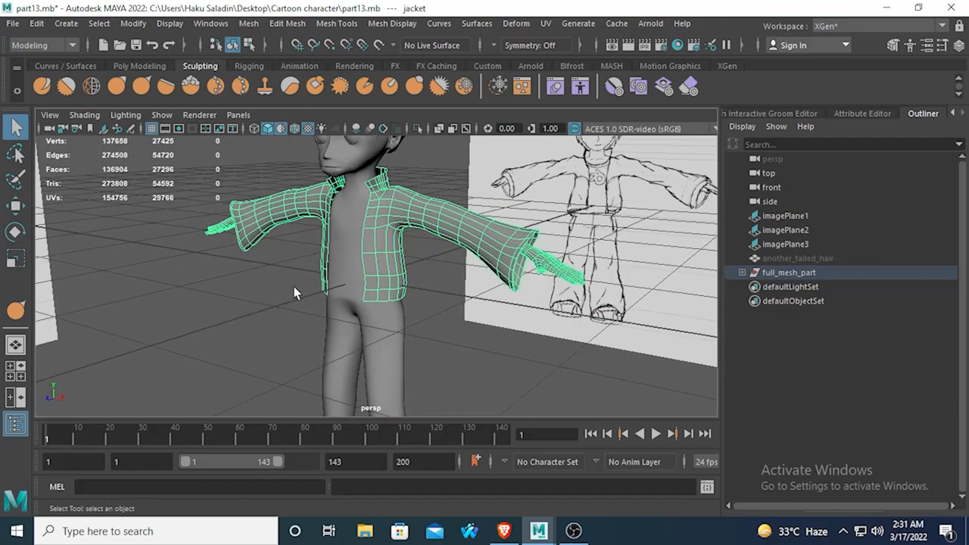
pyautogui.scroll(2, 300, 286)
pyautogui.keyDown('alt'); pyautogui.moveTo(293, 286); pyautogui.dragTo(328, 289); pyautogui.keyUp('alt')
pyautogui.scroll(2, 329, 289)
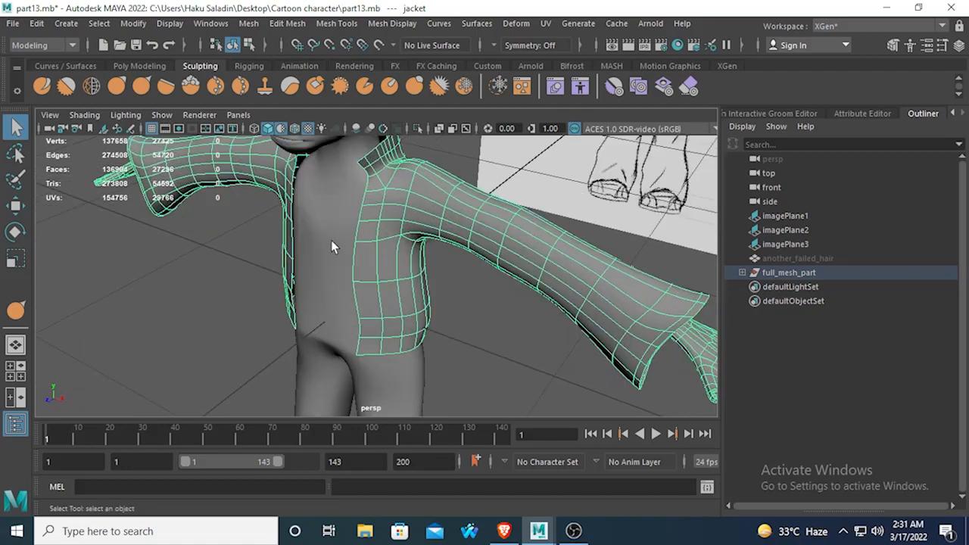
pyautogui.keyDown('alt'); pyautogui.moveTo(331, 240); pyautogui.dragTo(445, 270); pyautogui.keyUp('alt')
pyautogui.scroll(-2, 445, 270)
pyautogui.scroll(3, 445, 277)
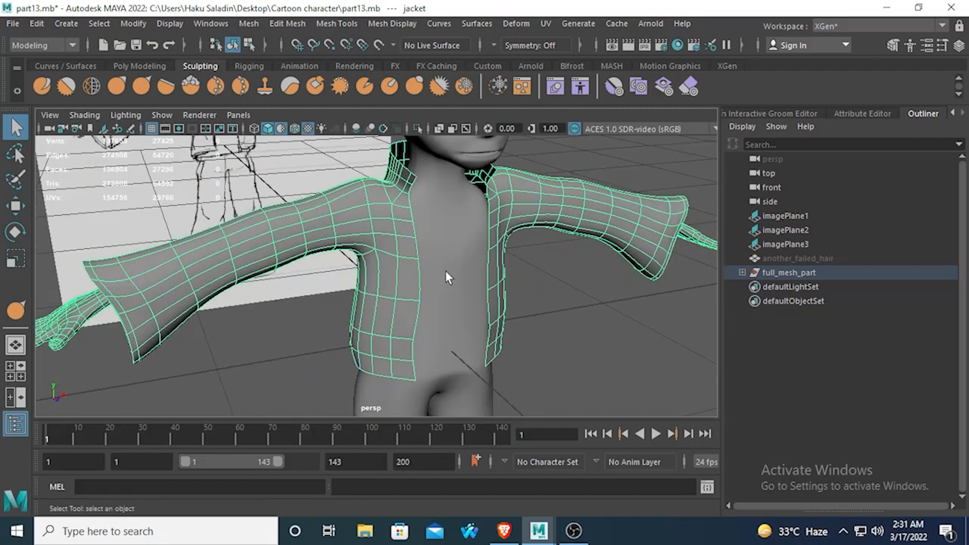
pyautogui.keyDown('alt'); pyautogui.moveTo(222, 244); pyautogui.dragTo(358, 298); pyautogui.keyUp('alt')
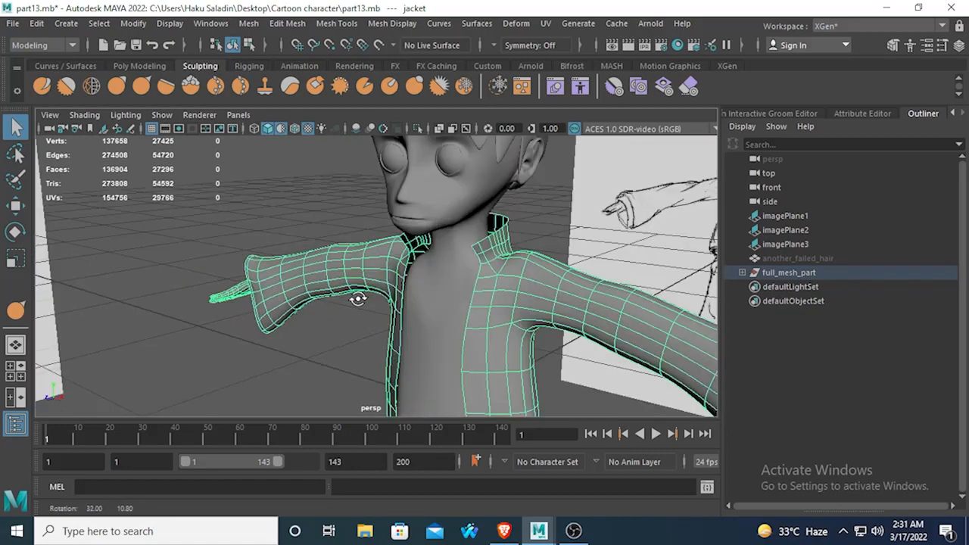
# Step: Delete the existing UVs of the jacket mesh
pyautogui.scroll(-5, 358, 298)
pyautogui.click(331, 207)
pyautogui.click(379, 286)
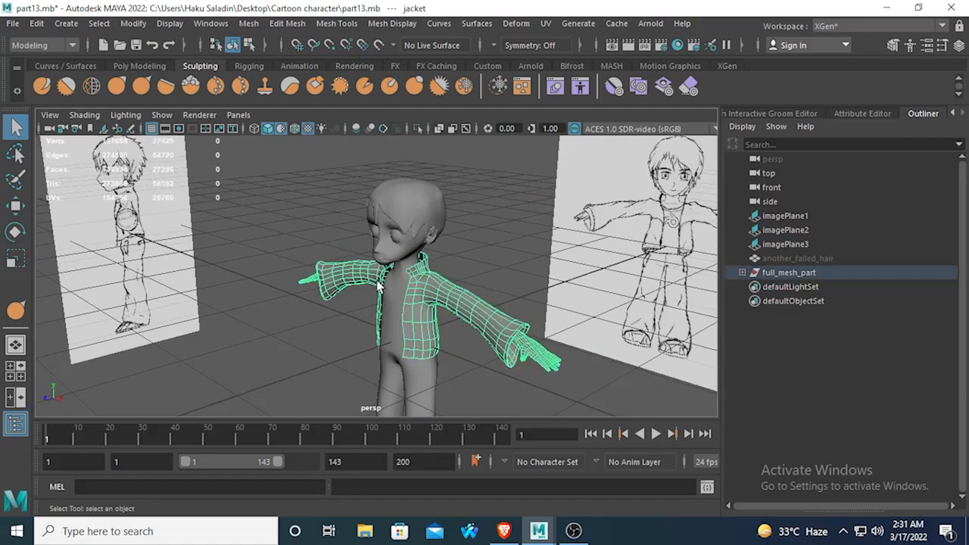
pyautogui.click(547, 25)
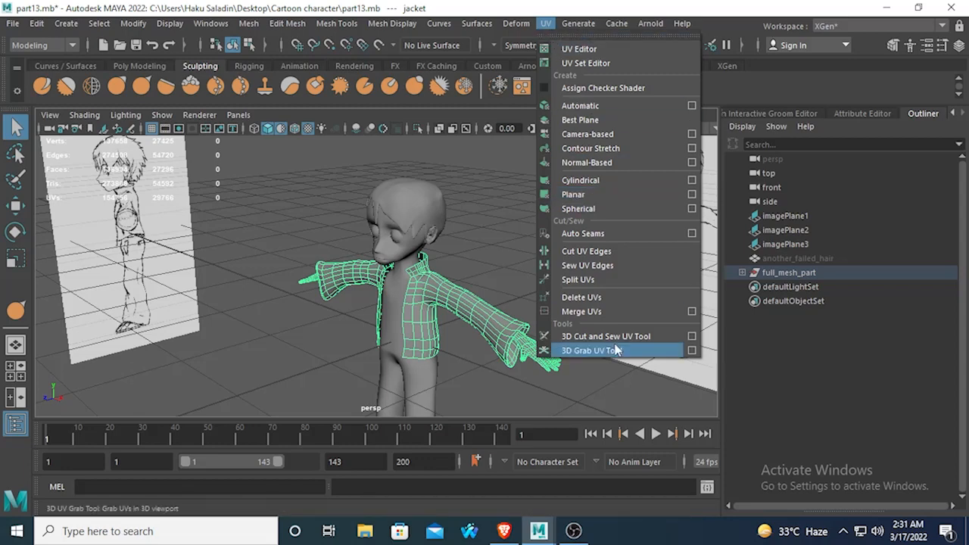
pyautogui.click(581, 297)
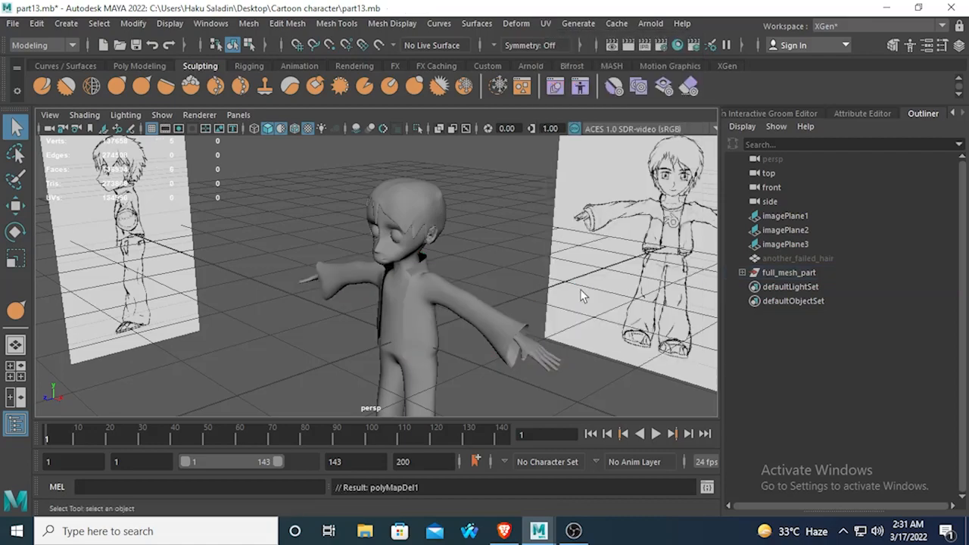
# Step: Reselect the jacket mesh and apply a planar UV projection to it
pyautogui.click(447, 292)
pyautogui.scroll(4, 439, 322)
pyautogui.scroll(-4, 339, 298)
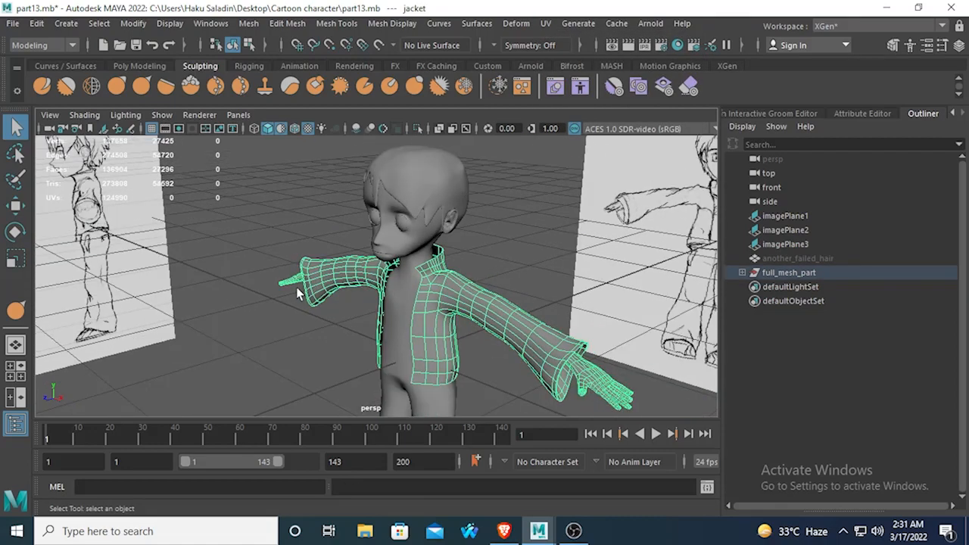
pyautogui.keyDown('alt'); pyautogui.moveTo(296, 287); pyautogui.dragTo(326, 290); pyautogui.keyUp('alt')
pyautogui.scroll(3, 486, 287)
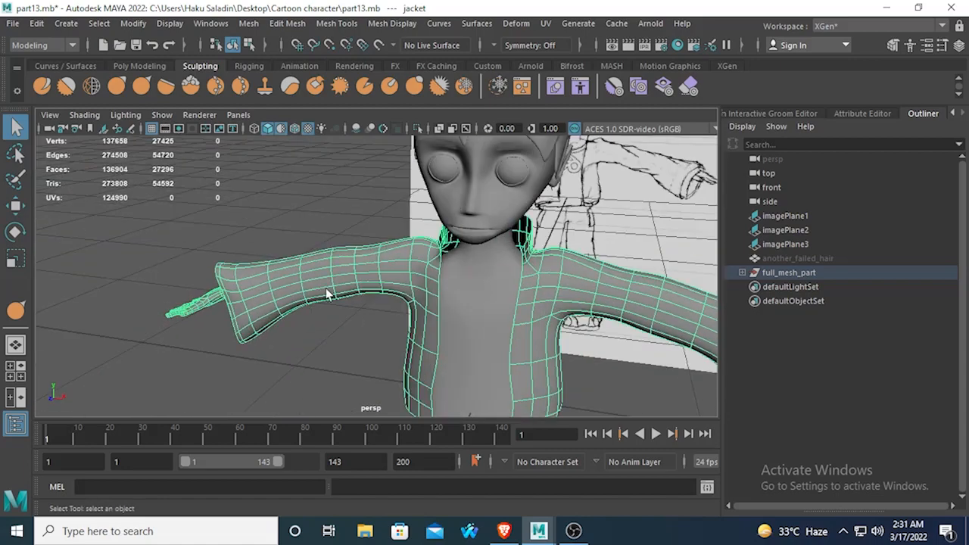
pyautogui.scroll(2, 326, 291)
pyautogui.keyDown('alt'); pyautogui.moveTo(398, 285); pyautogui.dragTo(344, 278); pyautogui.keyUp('alt')
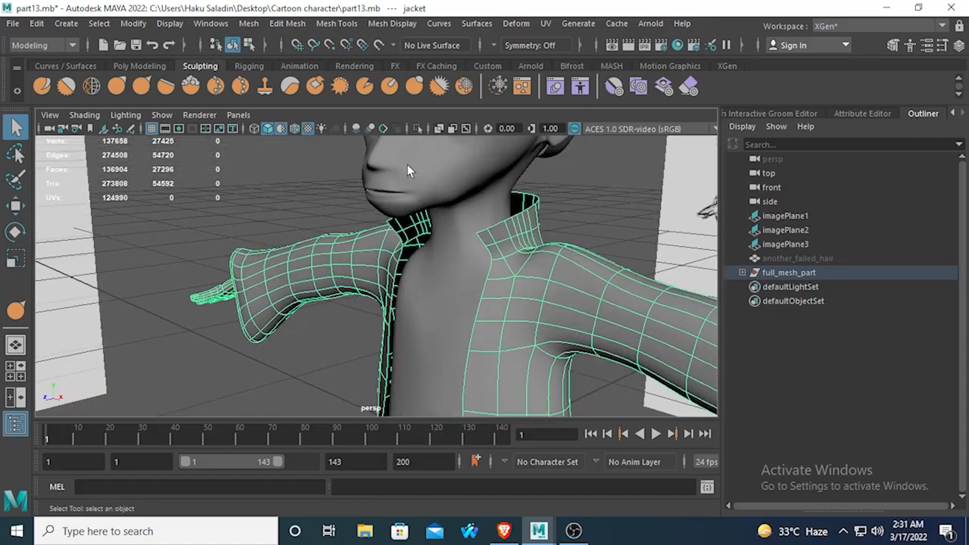
pyautogui.click(546, 23)
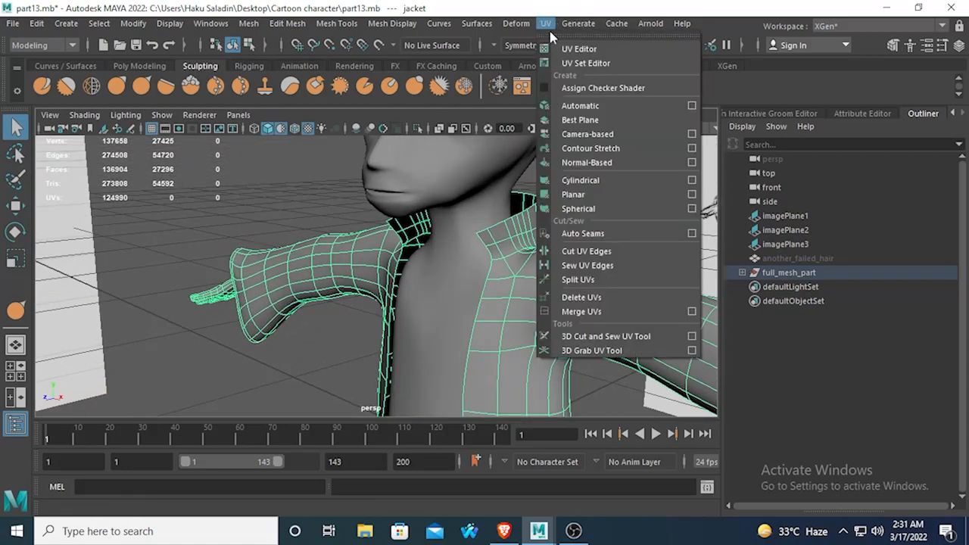
pyautogui.click(589, 198)
pyautogui.scroll(-5, 567, 210)
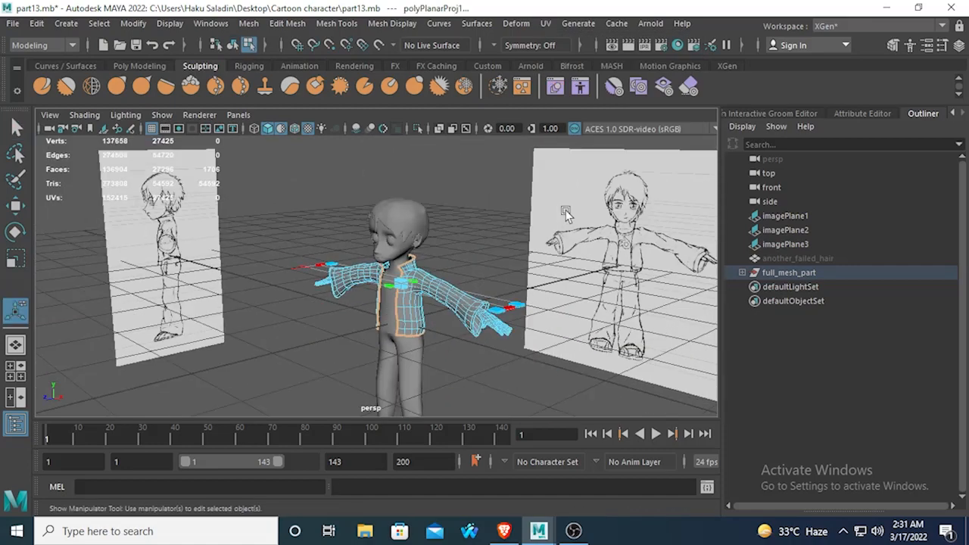
# Step: Leave the planar projection manipulator and select the jacket again in object mode
pyautogui.scroll(5, 435, 250)
pyautogui.click(320, 206)
pyautogui.keyDown('alt'); pyautogui.moveTo(320, 206); pyautogui.dragTo(493, 222); pyautogui.keyUp('alt')
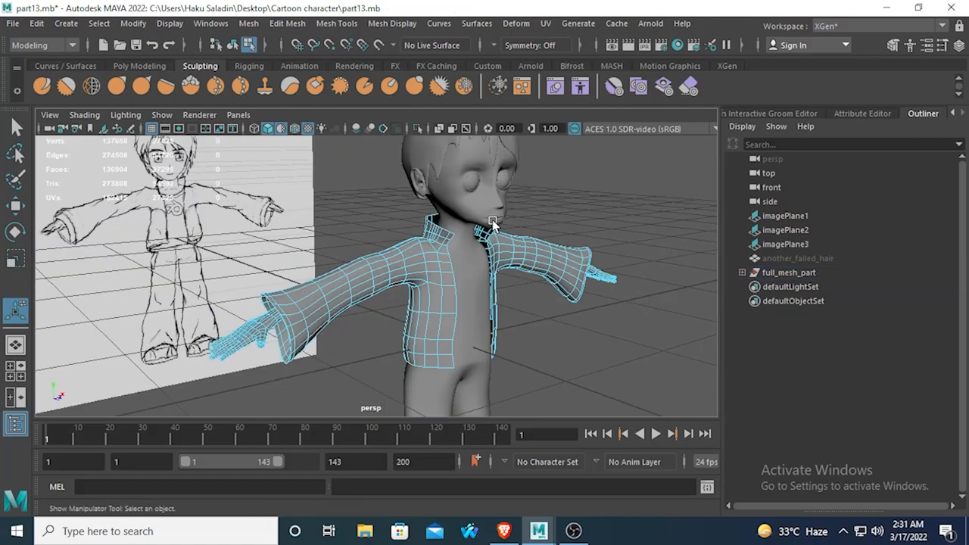
pyautogui.scroll(4, 457, 250)
pyautogui.moveTo(457, 250); pyautogui.dragTo(510, 121, button='right')
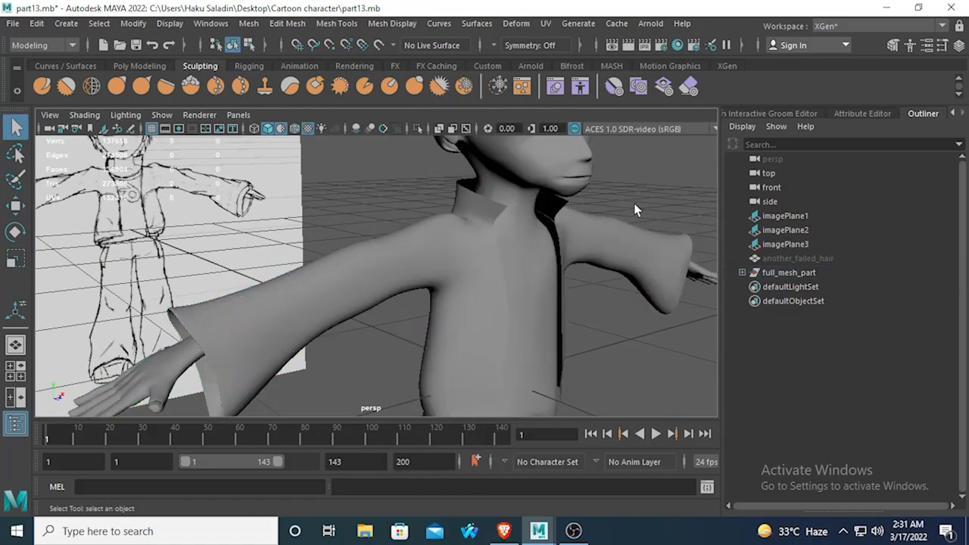
pyautogui.click(460, 233)
# Step: Select a lengthwise edge inside the jacket's sleeve opening in edge mode and turn off the jacket's smooth mesh preview
pyautogui.scroll(-5, 460, 236)
pyautogui.scroll(4, 341, 237)
pyautogui.moveTo(458, 238)
pyautogui.keyDown('alt'); pyautogui.mouseDown()
pyautogui.moveTo(341, 238)
pyautogui.moveTo(508, 241)
pyautogui.moveTo(443, 284)
pyautogui.moveTo(432, 232)
pyautogui.moveTo(395, 232)
pyautogui.moveTo(445, 237)
pyautogui.mouseUp(); pyautogui.keyUp('alt')
pyautogui.scroll(-3, 341, 238)
pyautogui.scroll(5, 443, 284)
pyautogui.scroll(-4, 407, 239)
pyautogui.scroll(3, 444, 237)
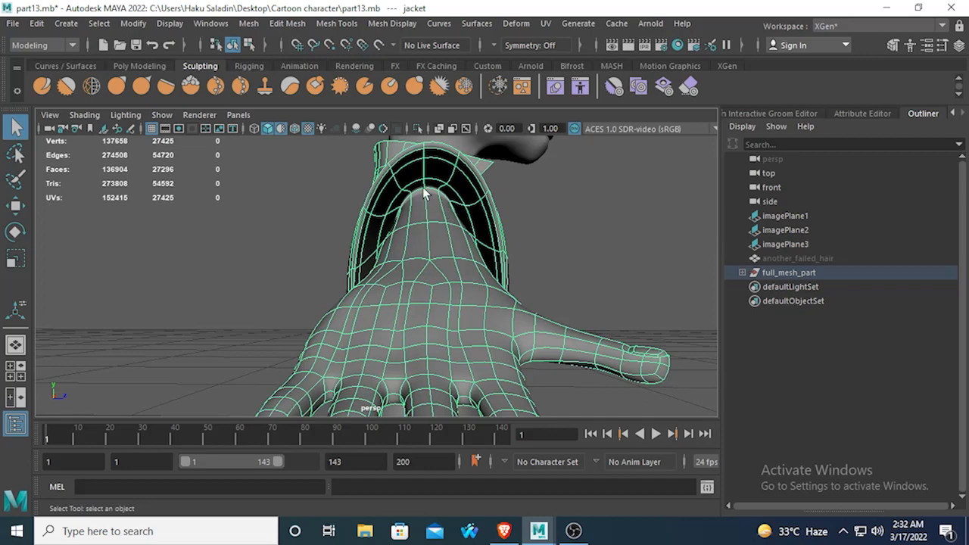
pyautogui.keyDown('alt'); pyautogui.moveTo(385, 260); pyautogui.dragTo(370, 239); pyautogui.keyUp('alt')
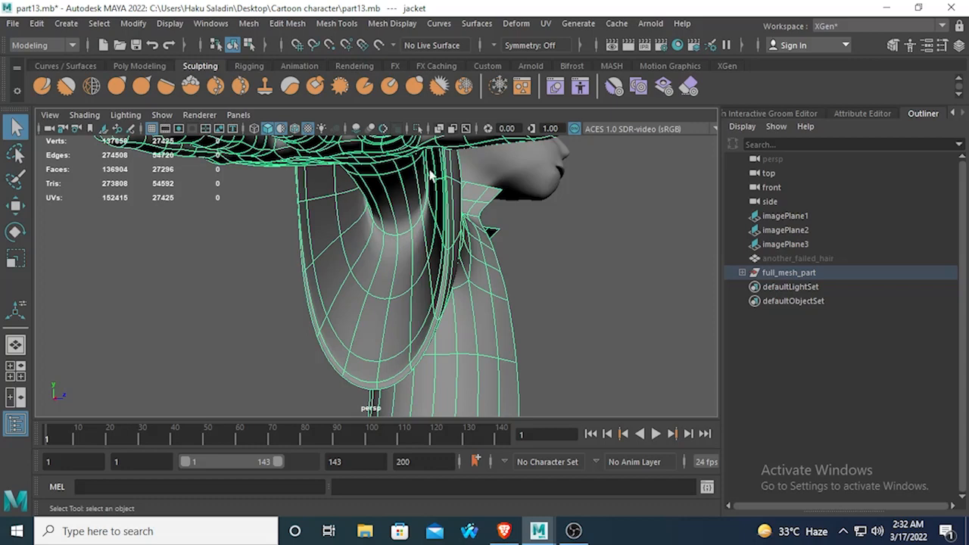
pyautogui.moveTo(416, 223); pyautogui.dragTo(413, 99, button='right')
pyautogui.click(411, 250)
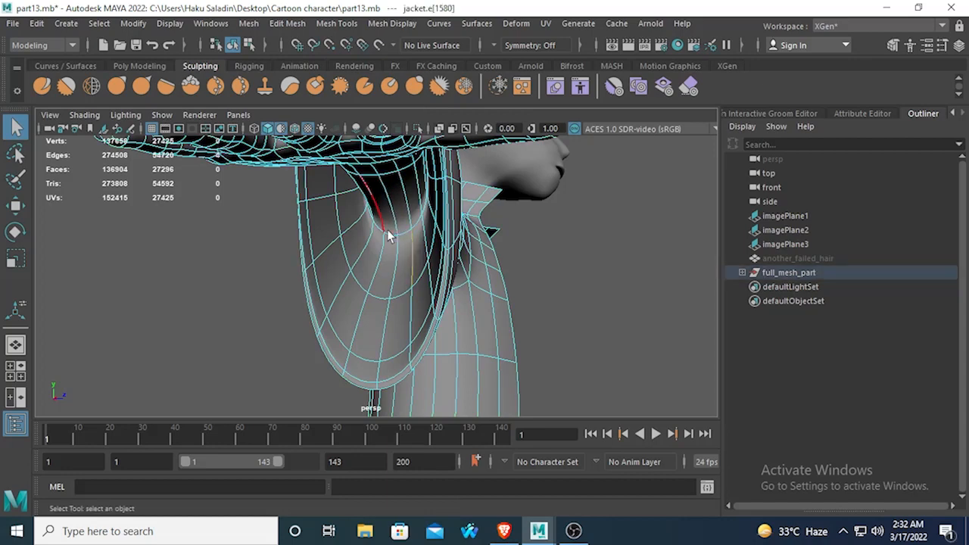
pyautogui.press('1')
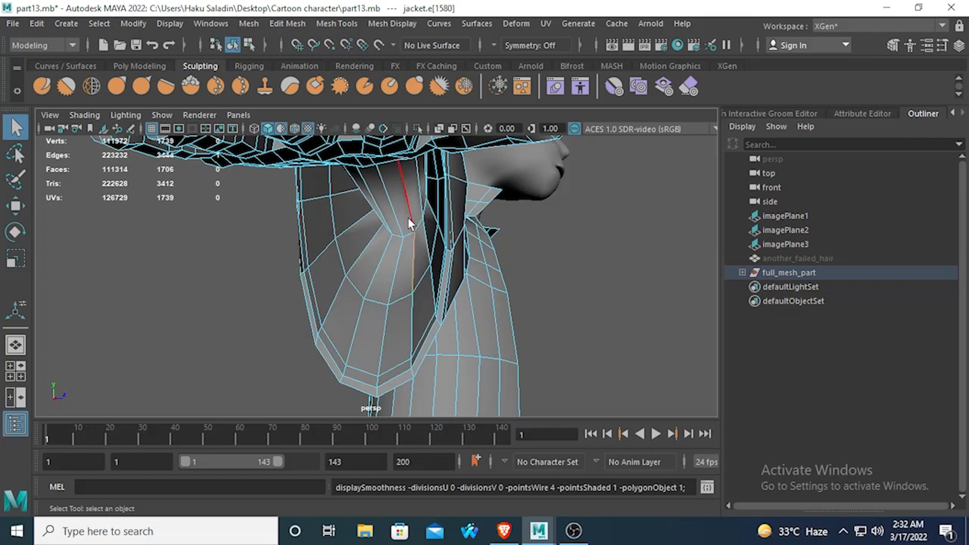
pyautogui.scroll(-3, 408, 226)
pyautogui.scroll(4, 409, 231)
pyautogui.scroll(-2, 416, 246)
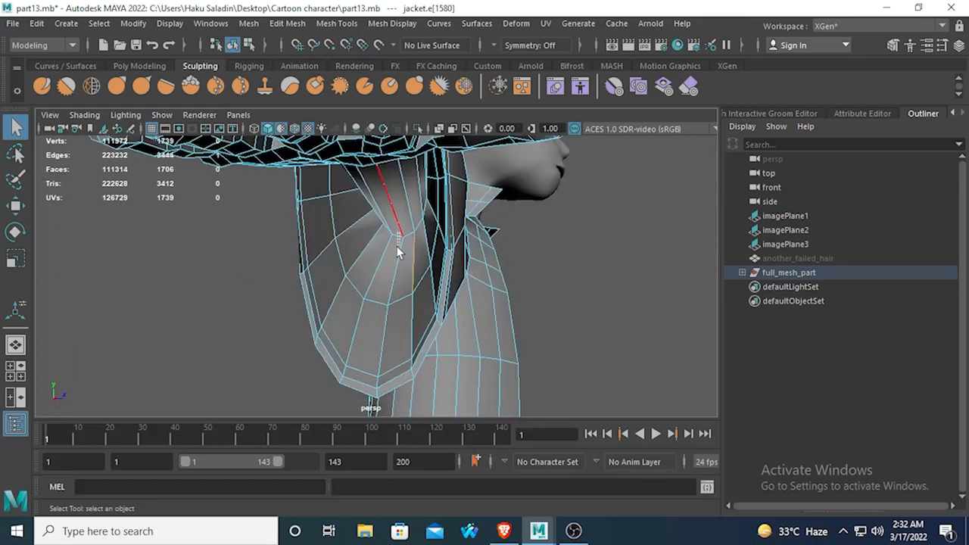
# Step: Turn the jacket's smooth mesh preview back on and select the full edge loop around the wrist inside the sleeve
pyautogui.click(393, 240)
pyautogui.click(393, 237)
pyautogui.keyDown('alt'); pyautogui.moveTo(411, 232); pyautogui.dragTo(425, 232); pyautogui.keyUp('alt')
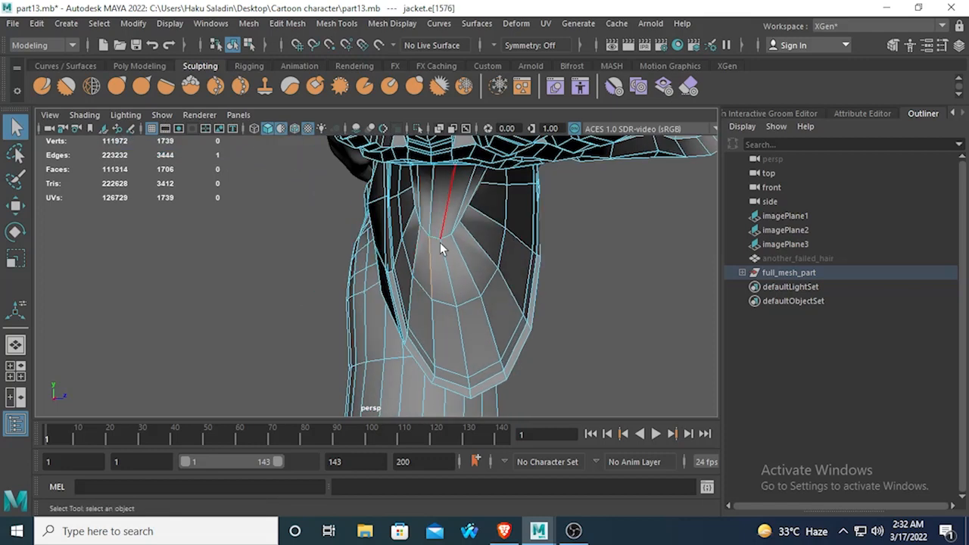
pyautogui.scroll(5, 444, 239)
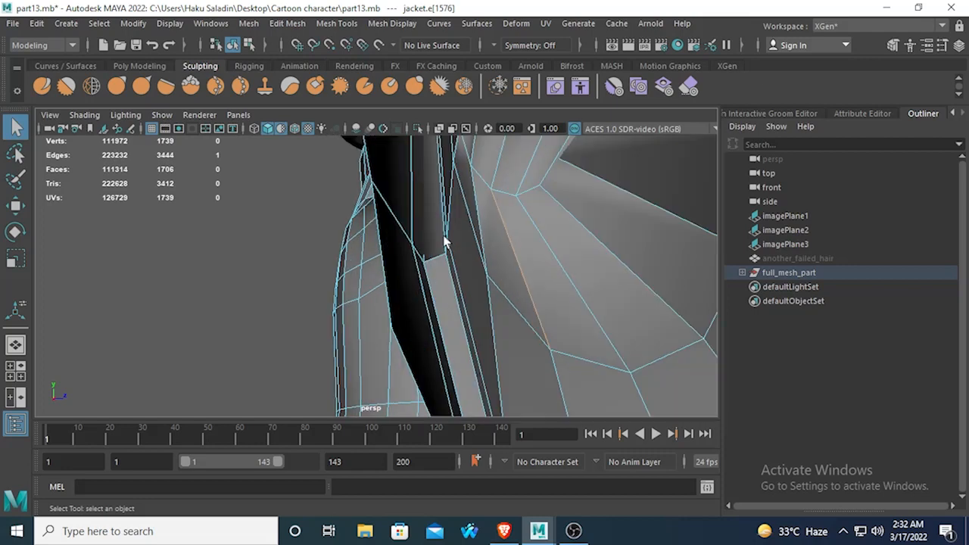
pyautogui.keyDown('alt'); pyautogui.moveTo(444, 241); pyautogui.dragTo(467, 211); pyautogui.keyUp('alt')
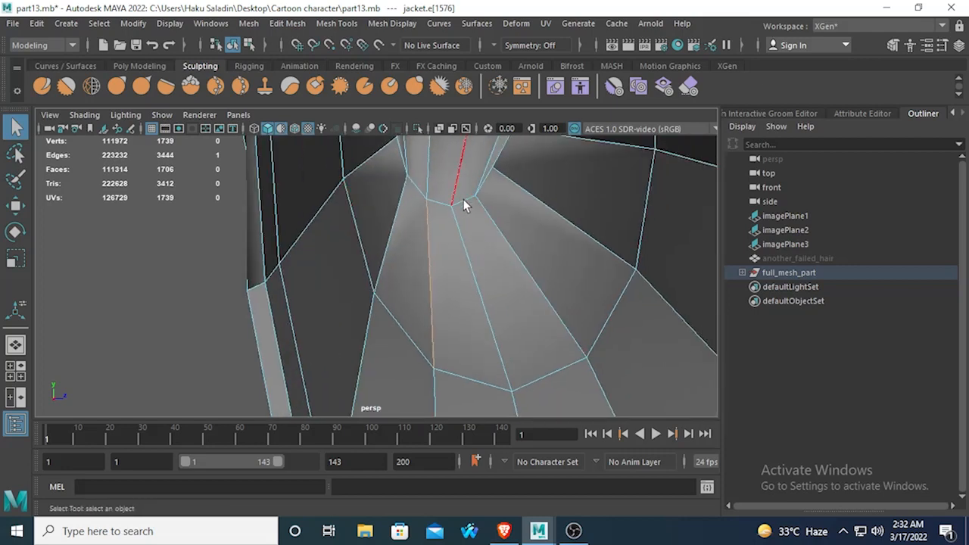
pyautogui.press('3')
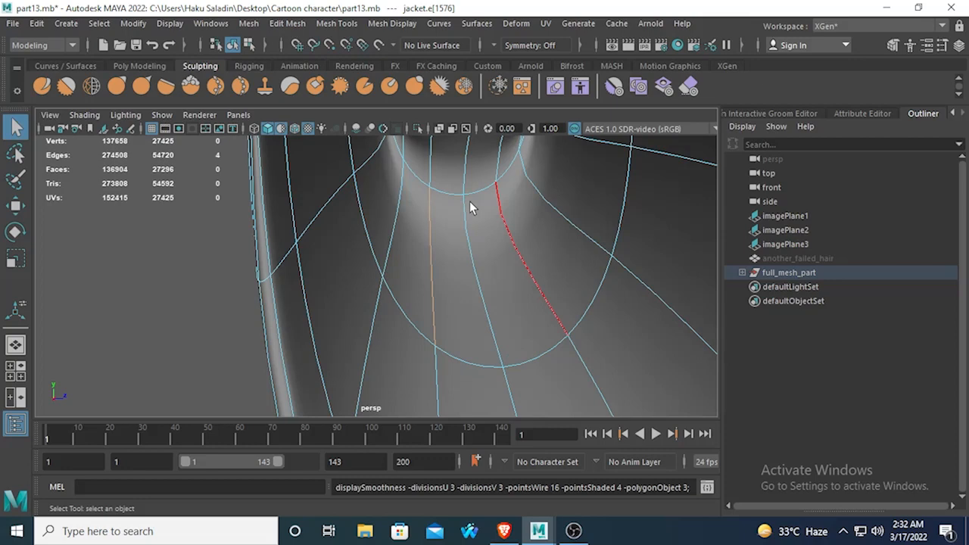
pyautogui.click(480, 187)
pyautogui.keyDown('shift'); pyautogui.doubleClick(445, 193); pyautogui.keyUp('shift')
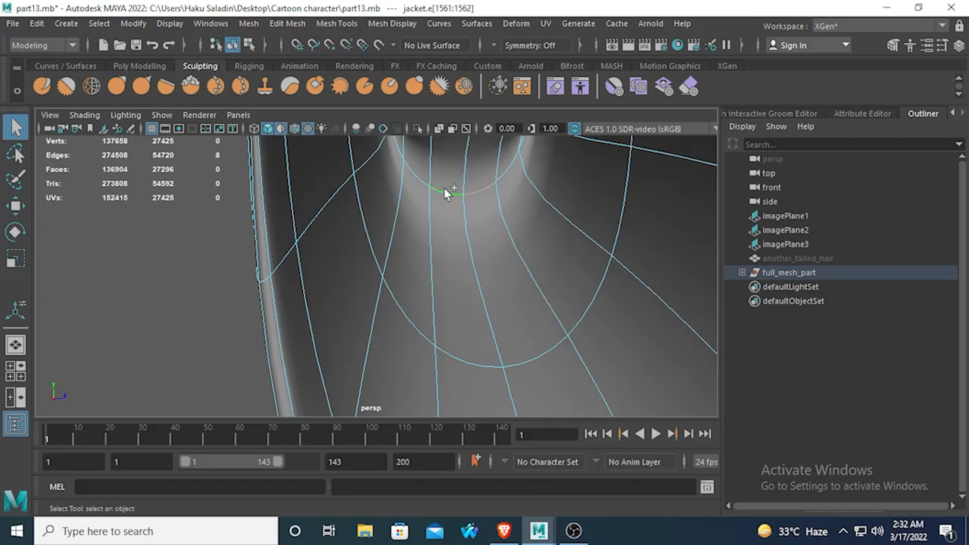
# Step: Cut the UV edges along the selected wrist edge loop
pyautogui.scroll(-5, 445, 193)
pyautogui.scroll(3, 445, 194)
pyautogui.scroll(-10, 380, 253)
pyautogui.keyDown('alt'); pyautogui.moveTo(327, 252); pyautogui.dragTo(355, 255); pyautogui.keyUp('alt')
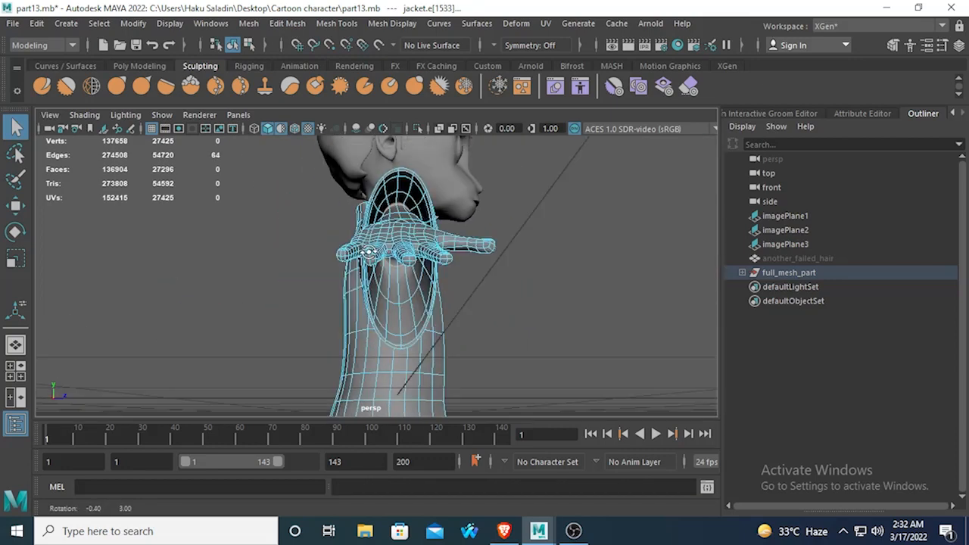
pyautogui.click(551, 26)
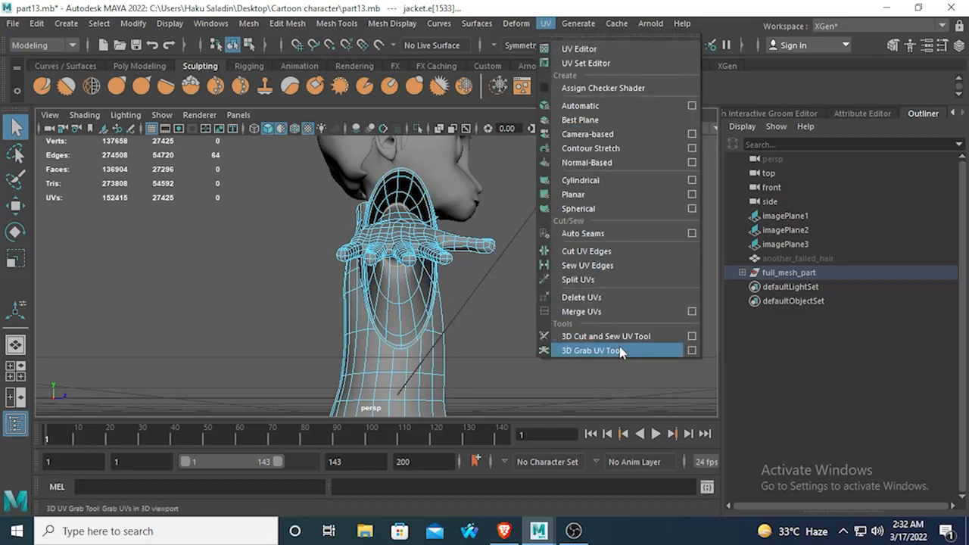
pyautogui.click(576, 254)
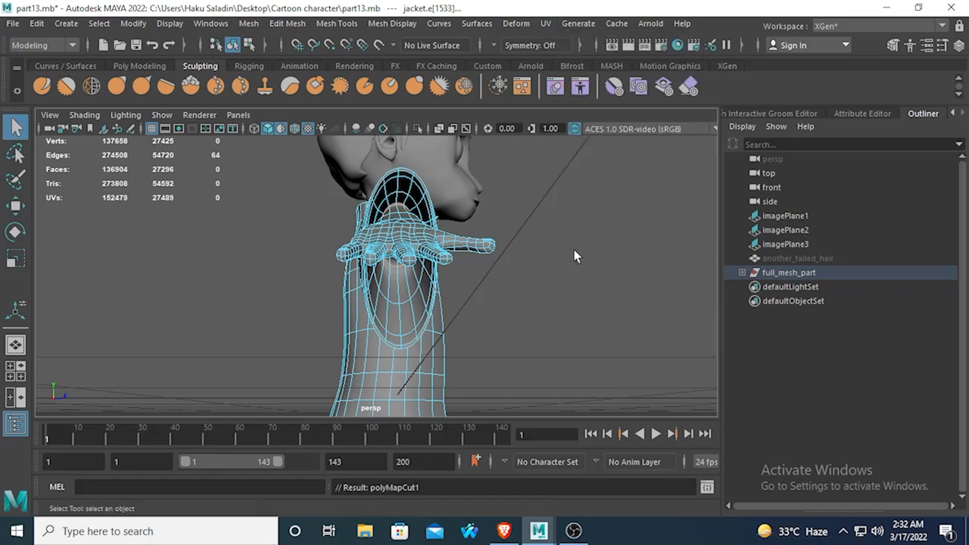
pyautogui.moveTo(436, 141); pyautogui.dragTo(390, 316, button='right')
pyautogui.keyDown('alt'); pyautogui.moveTo(390, 317); pyautogui.dragTo(407, 274); pyautogui.keyUp('alt')
pyautogui.click(362, 322)
pyautogui.hotkey('ctrl', 'z')
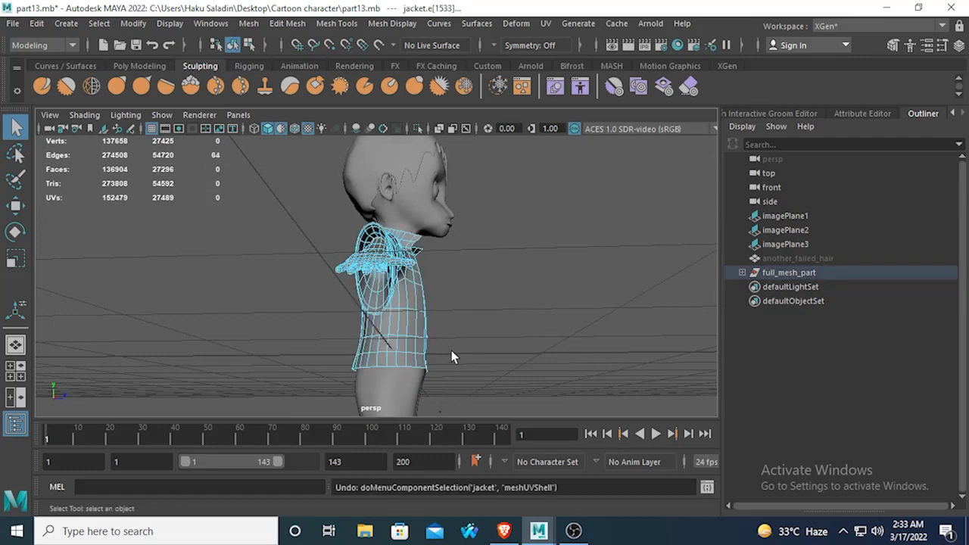
# Step: Set the selection symmetry to Object X so the wrist loop on the opposite arm is selected too
pyautogui.keyDown('alt'); pyautogui.moveTo(451, 352); pyautogui.dragTo(149, 349); pyautogui.keyUp('alt')
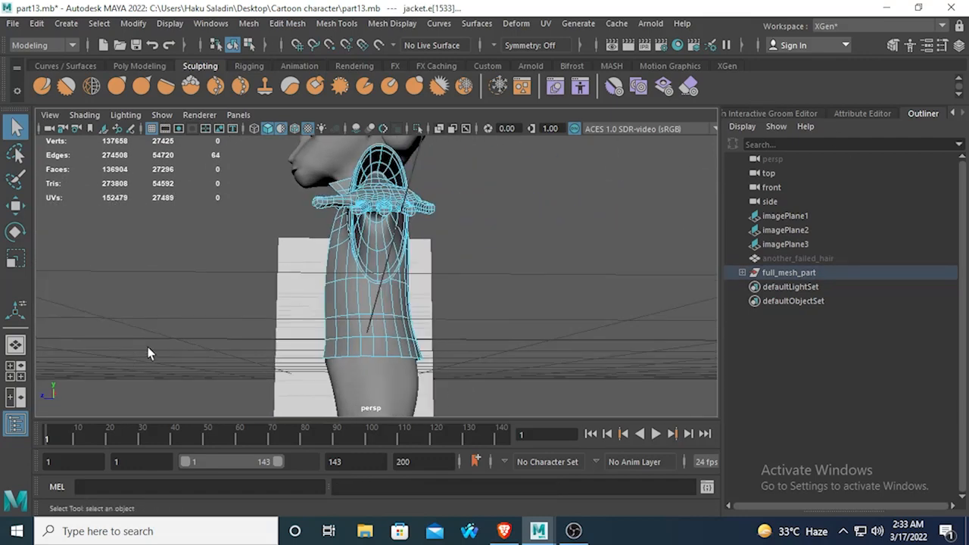
pyautogui.click(491, 47)
pyautogui.click(530, 69)
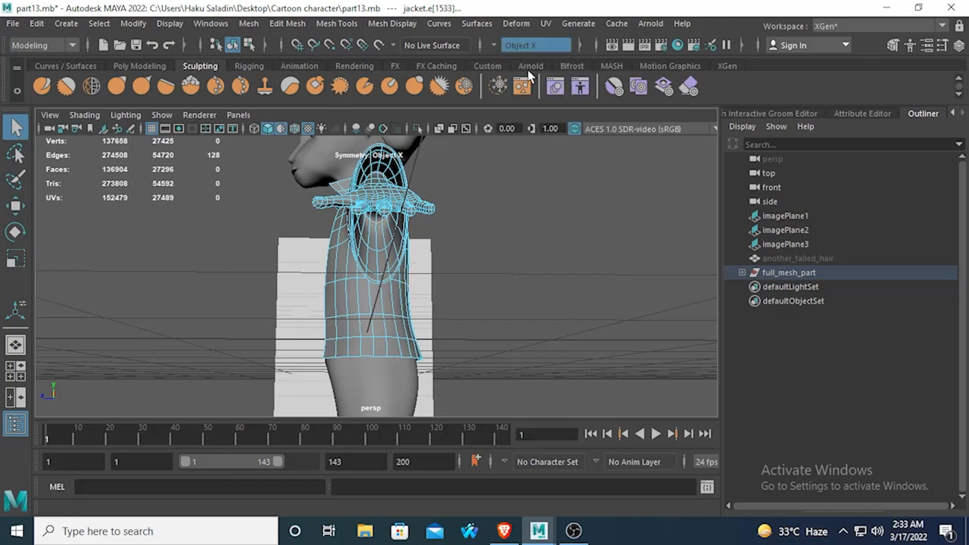
# Step: Cut the UV edges along the wrist loops of both arms
pyautogui.keyDown('alt'); pyautogui.moveTo(197, 279); pyautogui.dragTo(559, 254); pyautogui.keyUp('alt')
pyautogui.scroll(3, 231, 277)
pyautogui.scroll(-5, 265, 263)
pyautogui.scroll(6, 269, 261)
pyautogui.scroll(3, 536, 257)
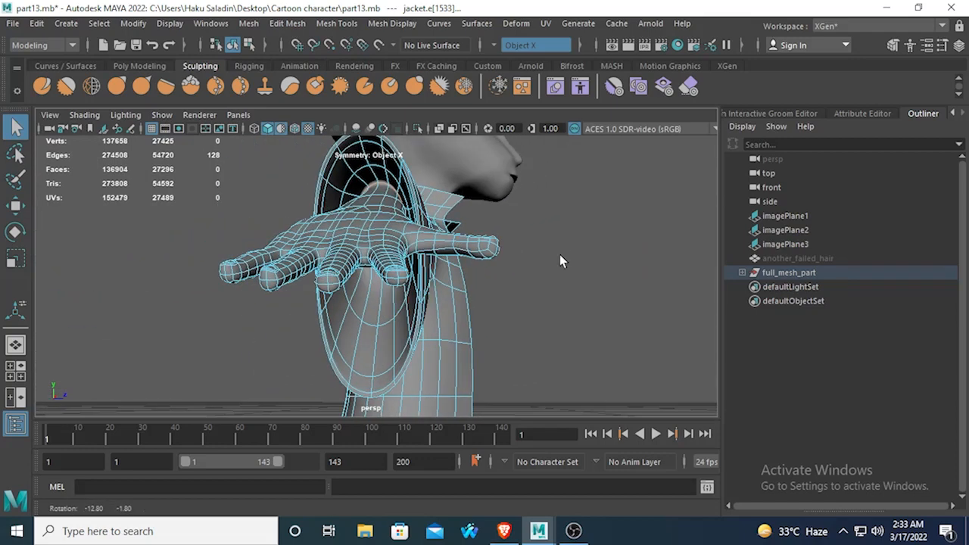
pyautogui.scroll(5, 520, 250)
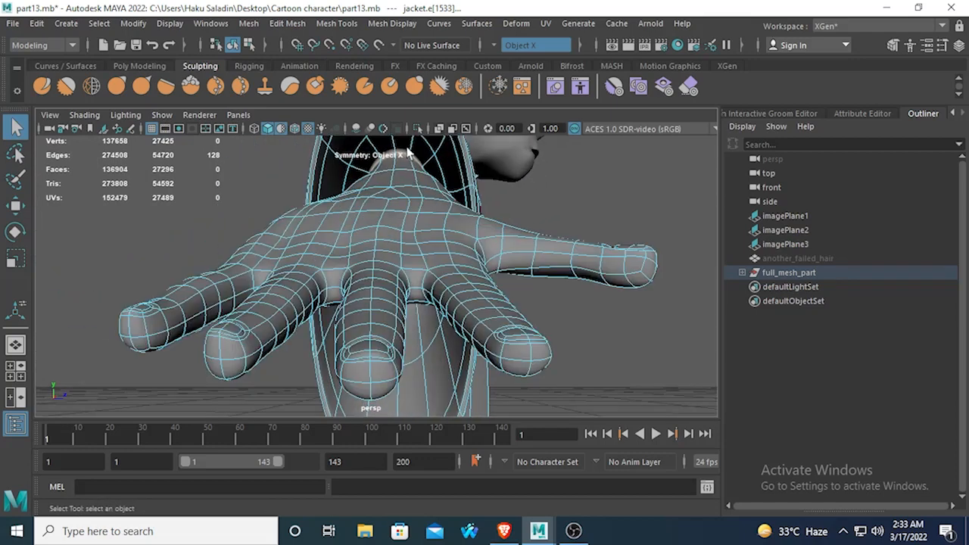
pyautogui.click(544, 24)
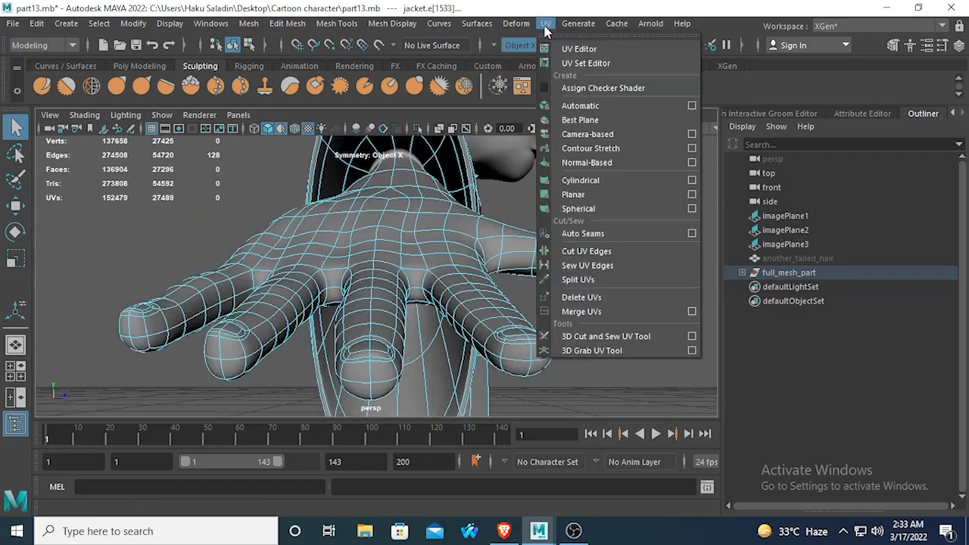
pyautogui.click(571, 252)
# Step: Detach the UV command list as a floating window and place it over the Outliner
pyautogui.click(545, 23)
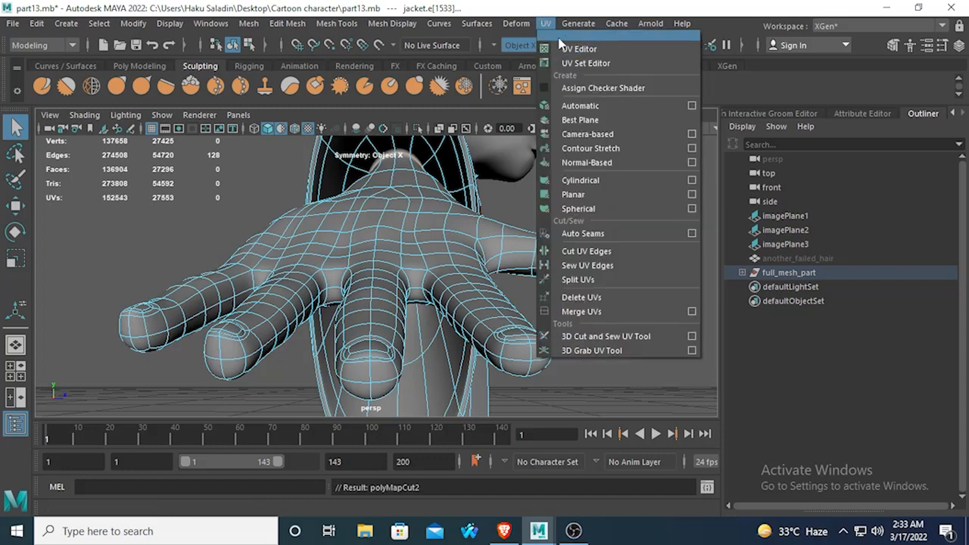
pyautogui.click(805, 180)
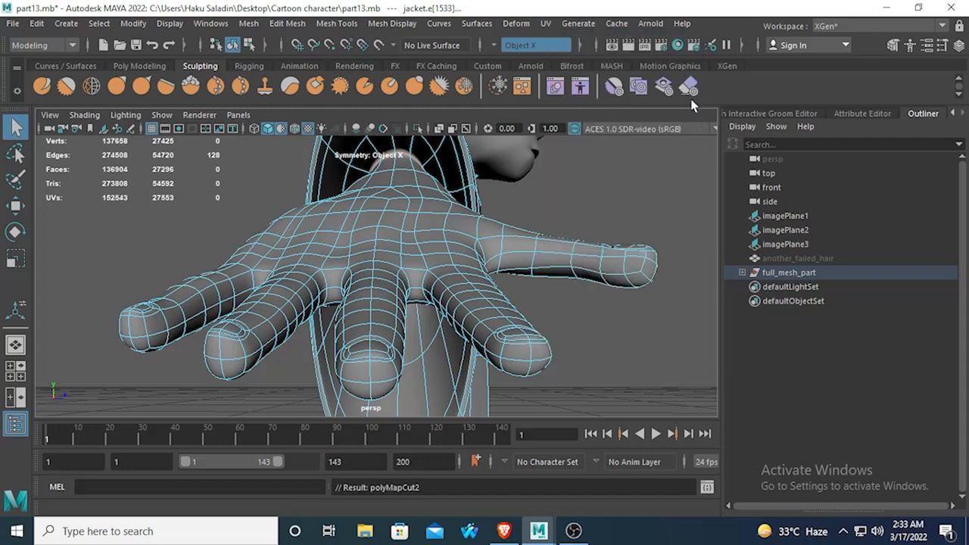
pyautogui.click(545, 24)
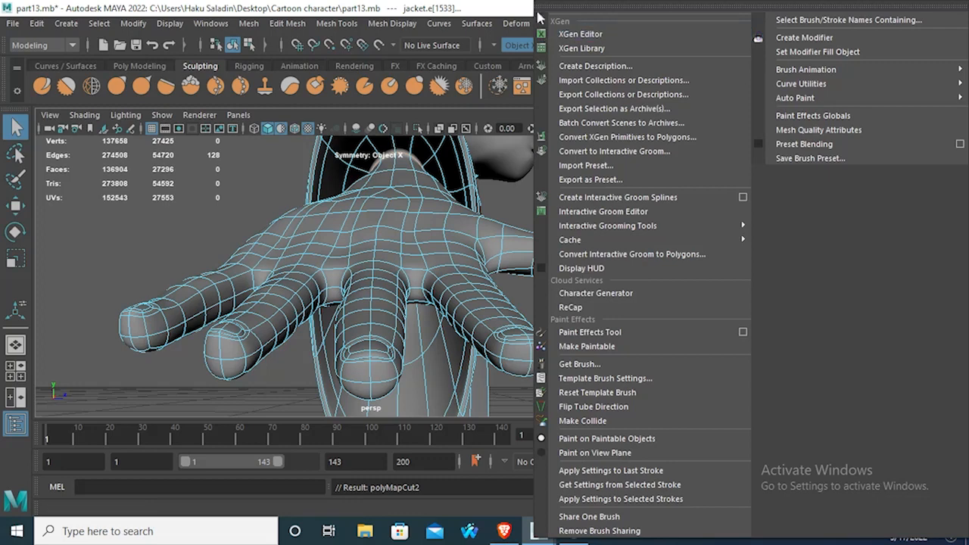
pyautogui.click(512, 24)
pyautogui.click(520, 24)
pyautogui.click(488, 11)
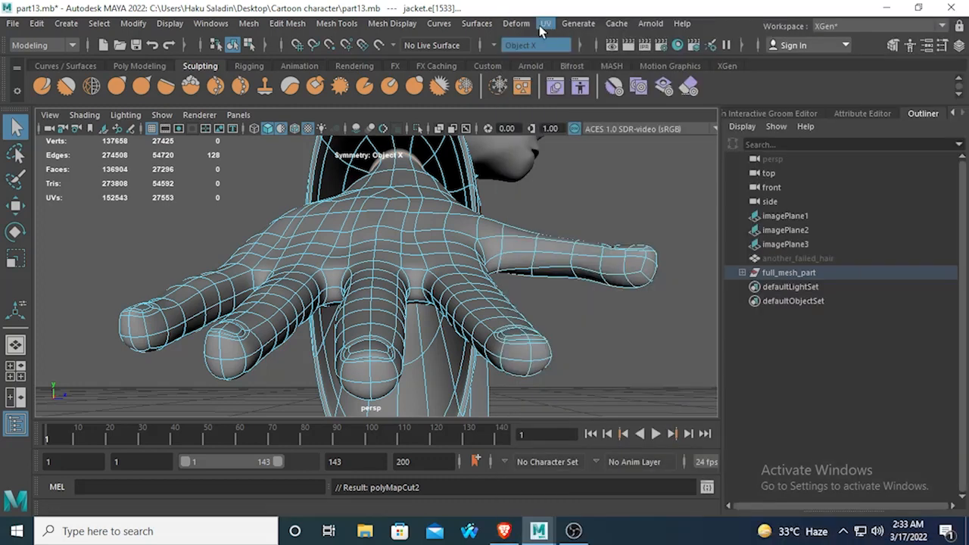
pyautogui.click(542, 23)
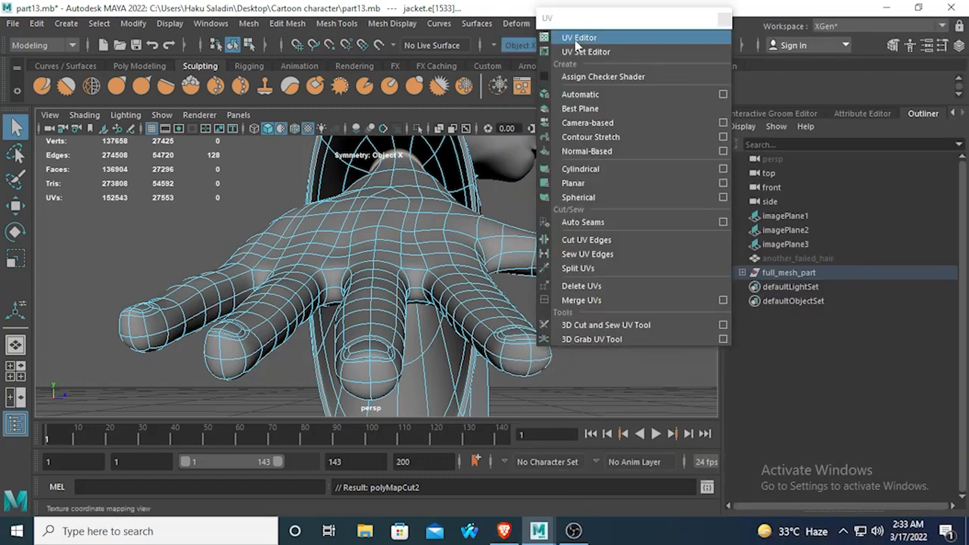
pyautogui.click(605, 28)
pyautogui.moveTo(598, 16); pyautogui.dragTo(816, 126)
# Step: Switch to UV shell selection and select the UV shells of both hands
pyautogui.keyDown('alt'); pyautogui.moveTo(469, 261); pyautogui.dragTo(538, 204); pyautogui.keyUp('alt')
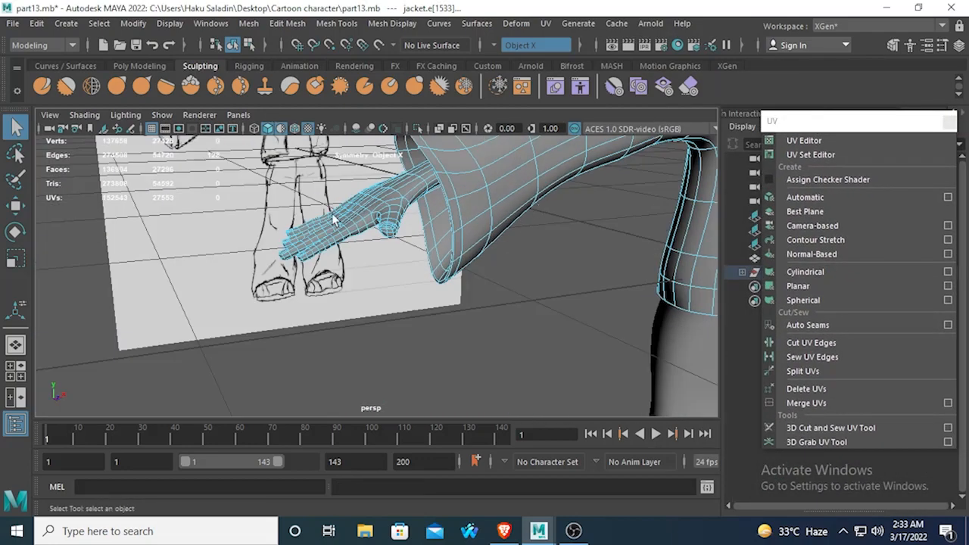
pyautogui.moveTo(333, 216); pyautogui.dragTo(410, 183, button='right')
pyautogui.click(413, 190)
pyautogui.scroll(-4, 416, 210)
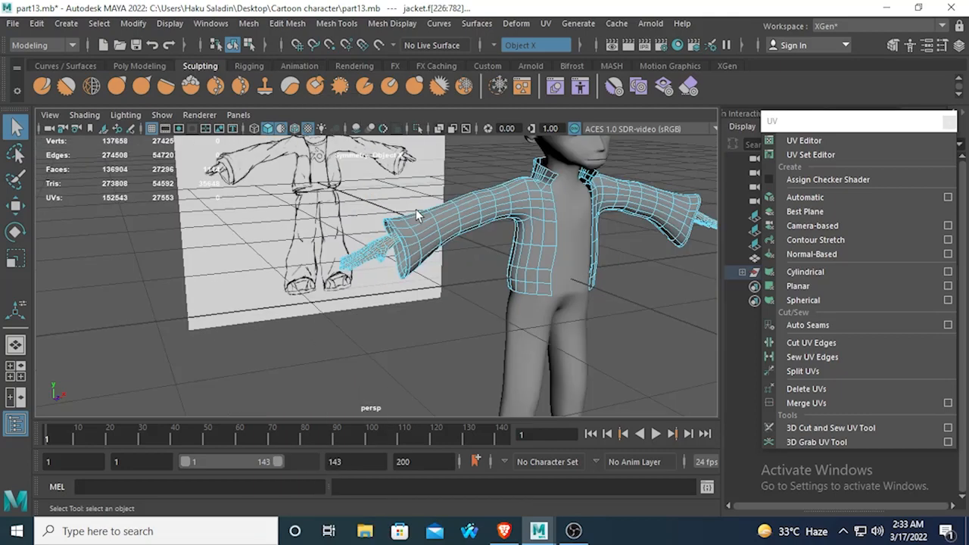
pyautogui.scroll(3, 416, 215)
# Step: Open the UV Editor with the hand shells selected
pyautogui.click(545, 23)
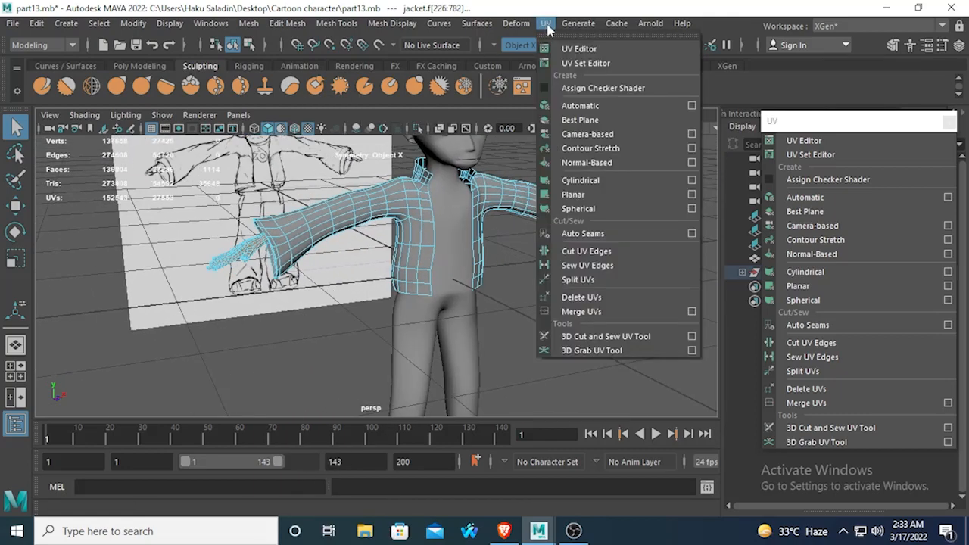
pyautogui.click(571, 24)
pyautogui.click(546, 23)
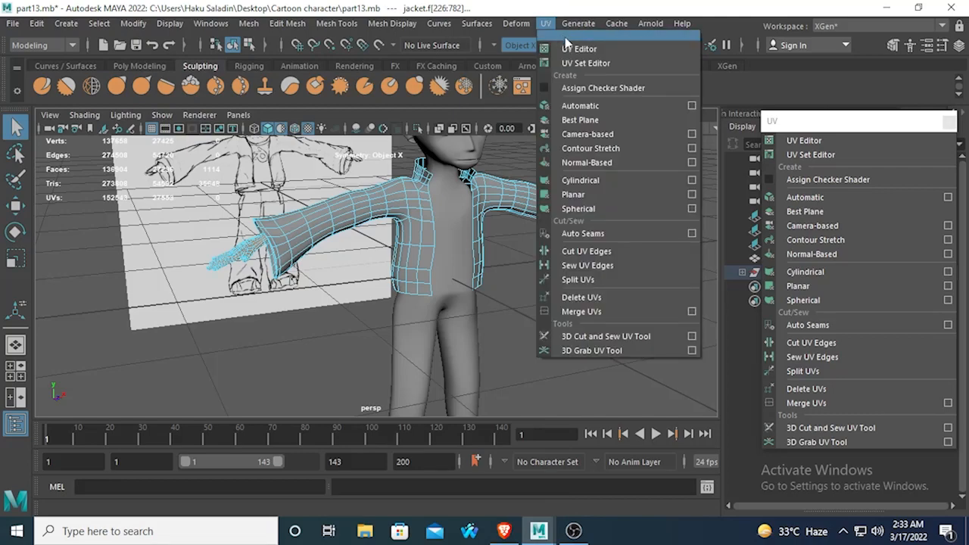
pyautogui.click(567, 37)
pyautogui.scroll(-2, 523, 375)
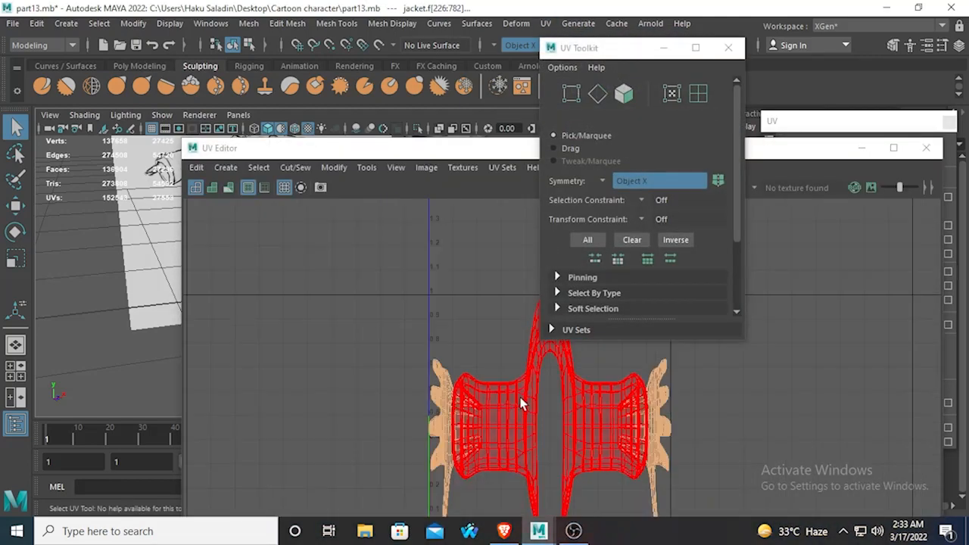
# Step: Move the two hand UV shells horizontally off the jacket's shell, outside the 0 to 1 UV tile, and deselect them
pyautogui.click(16, 206)
pyautogui.keyDown('alt'); pyautogui.moveTo(474, 275); pyautogui.dragTo(368, 141, button='middle'); pyautogui.keyUp('alt')
pyautogui.moveTo(626, 310); pyautogui.dragTo(401, 311)
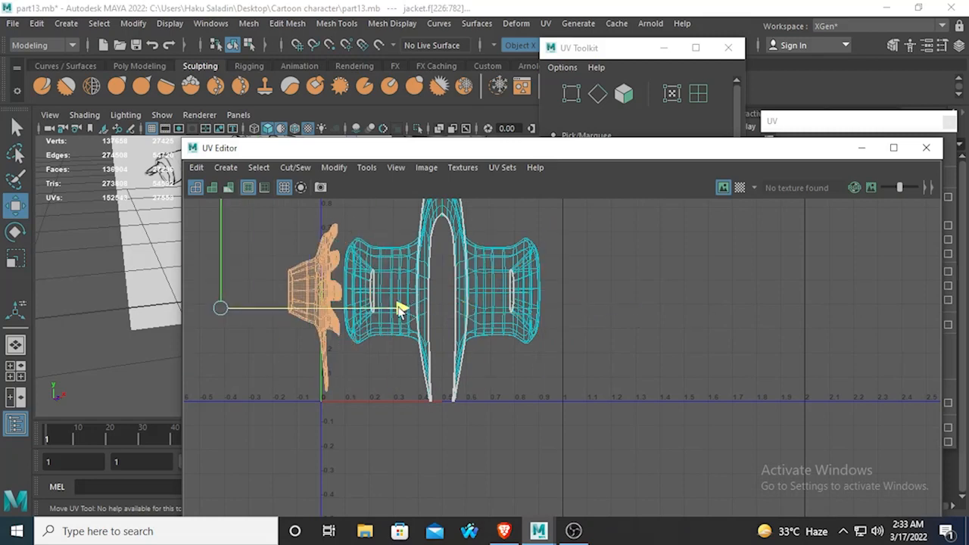
pyautogui.scroll(-3, 401, 310)
pyautogui.keyDown('alt'); pyautogui.moveTo(595, 310); pyautogui.dragTo(732, 309, button='middle'); pyautogui.keyUp('alt')
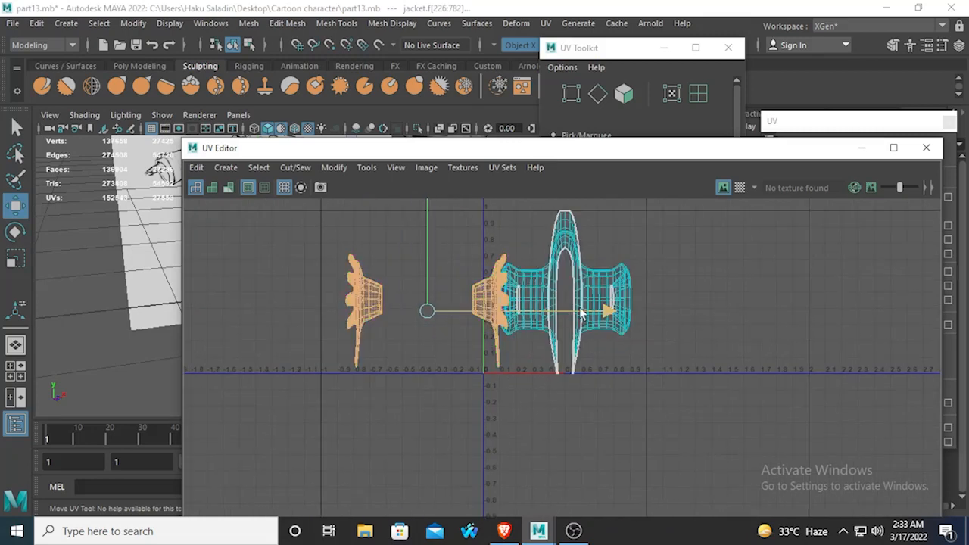
pyautogui.moveTo(605, 309); pyautogui.dragTo(537, 310)
pyautogui.click(473, 440)
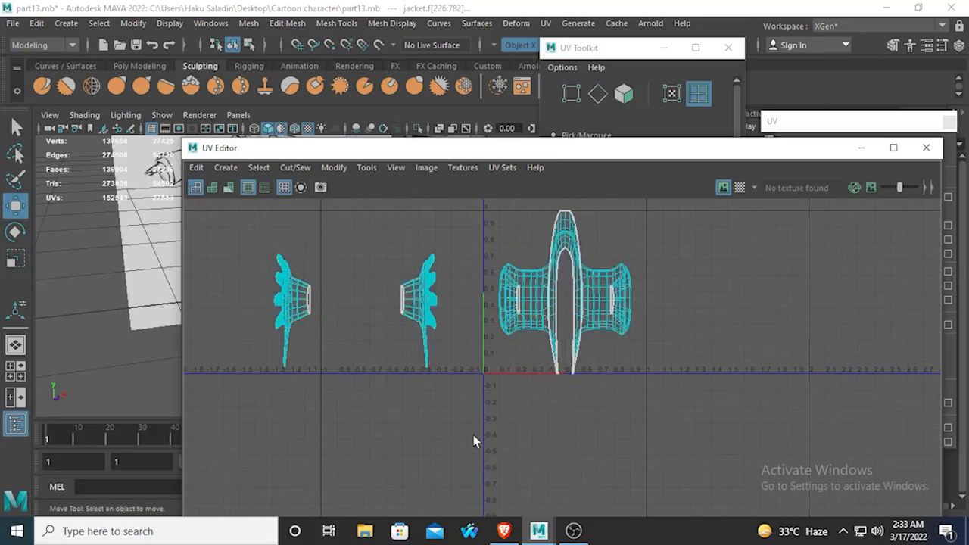
# Step: Minimize the UV Editor and examine the jacket's sleeve, underarm and side for seam placement
pyautogui.click(861, 147)
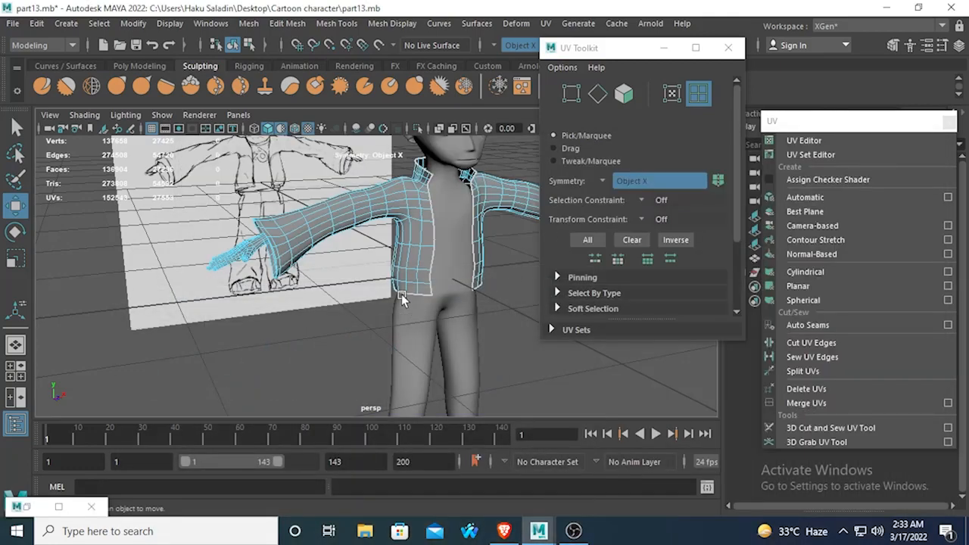
pyautogui.keyDown('alt'); pyautogui.moveTo(402, 286); pyautogui.dragTo(471, 288); pyautogui.keyUp('alt')
pyautogui.scroll(3, 401, 251)
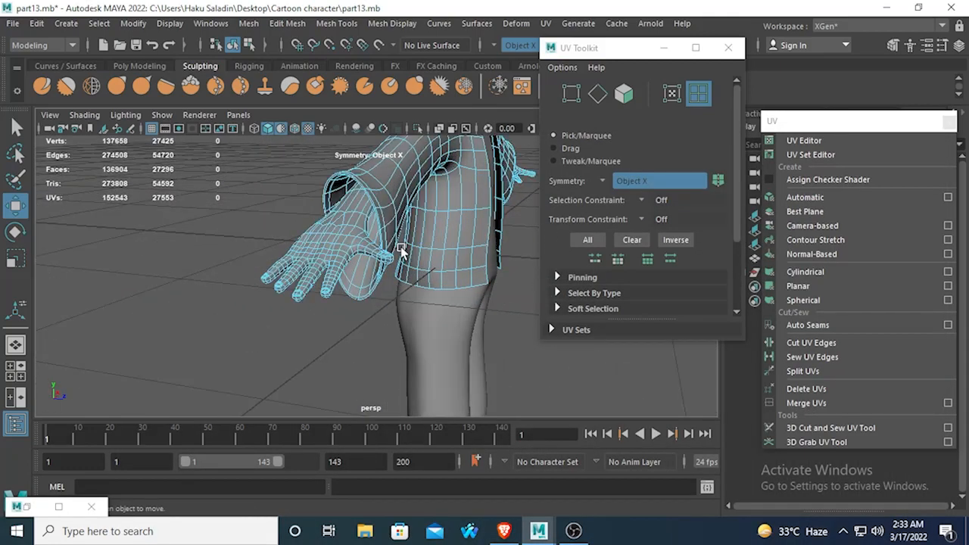
pyautogui.keyDown('alt'); pyautogui.moveTo(465, 222); pyautogui.dragTo(371, 237); pyautogui.keyUp('alt')
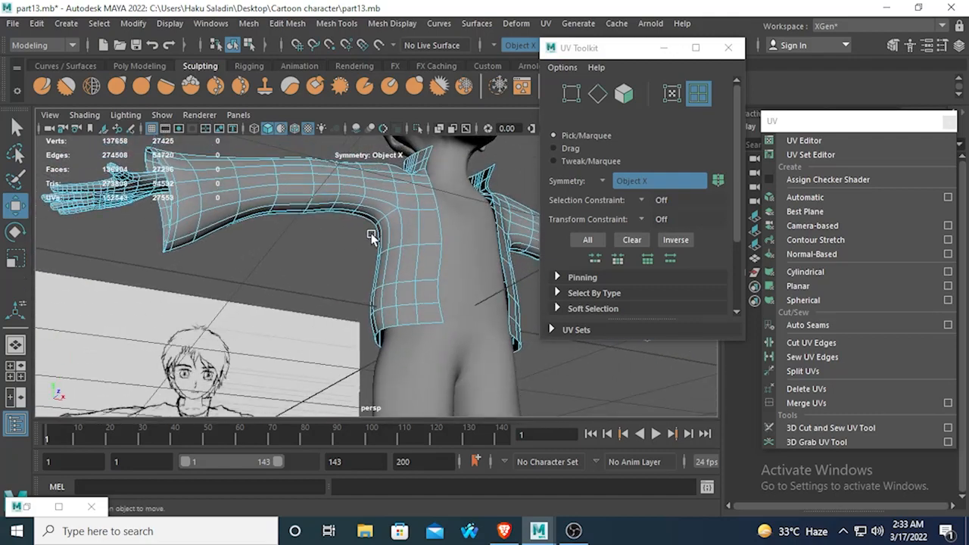
pyautogui.keyDown('alt'); pyautogui.moveTo(325, 206); pyautogui.dragTo(413, 214); pyautogui.keyUp('alt')
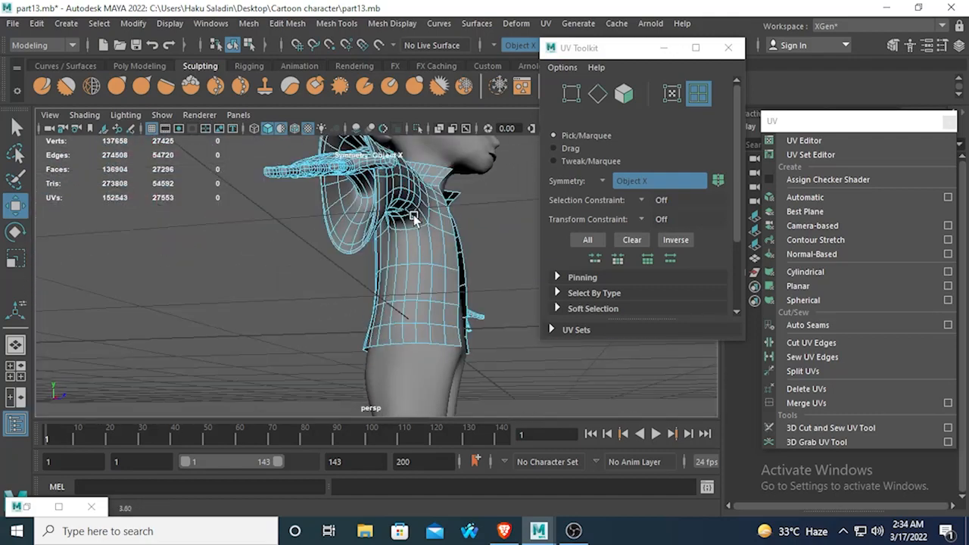
pyautogui.keyDown('alt'); pyautogui.moveTo(343, 204); pyautogui.dragTo(295, 206); pyautogui.keyUp('alt')
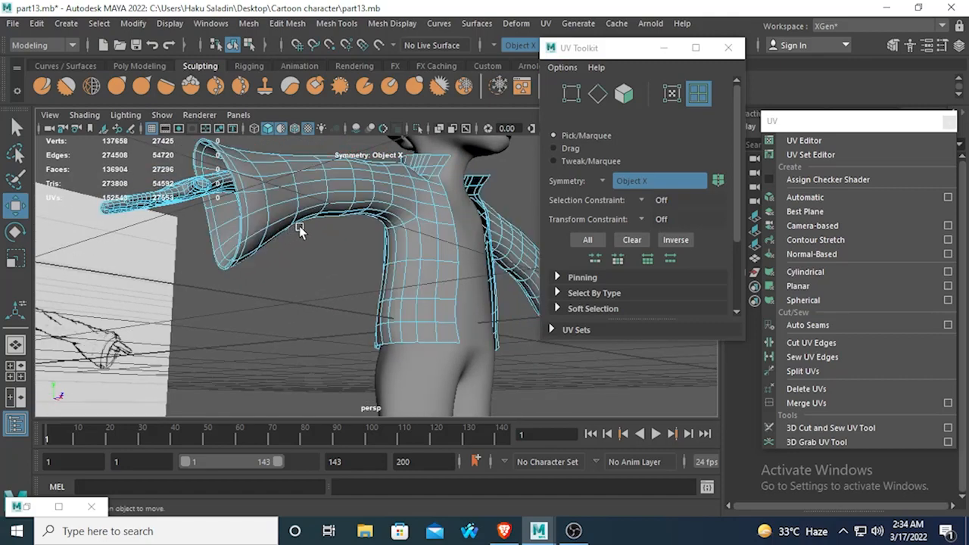
pyautogui.keyDown('alt'); pyautogui.moveTo(299, 227); pyautogui.dragTo(345, 249); pyautogui.keyUp('alt')
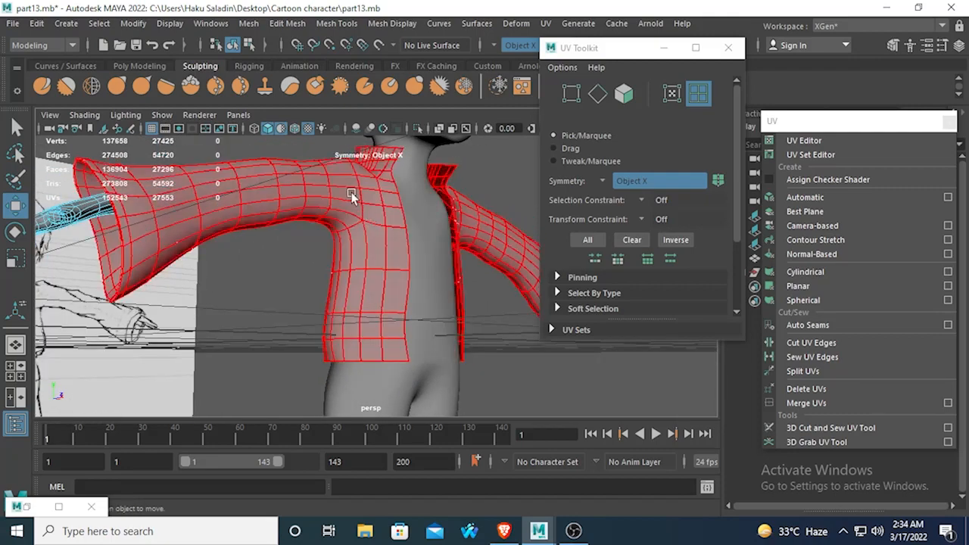
pyautogui.keyDown('alt'); pyautogui.moveTo(349, 214); pyautogui.dragTo(315, 214); pyautogui.keyUp('alt')
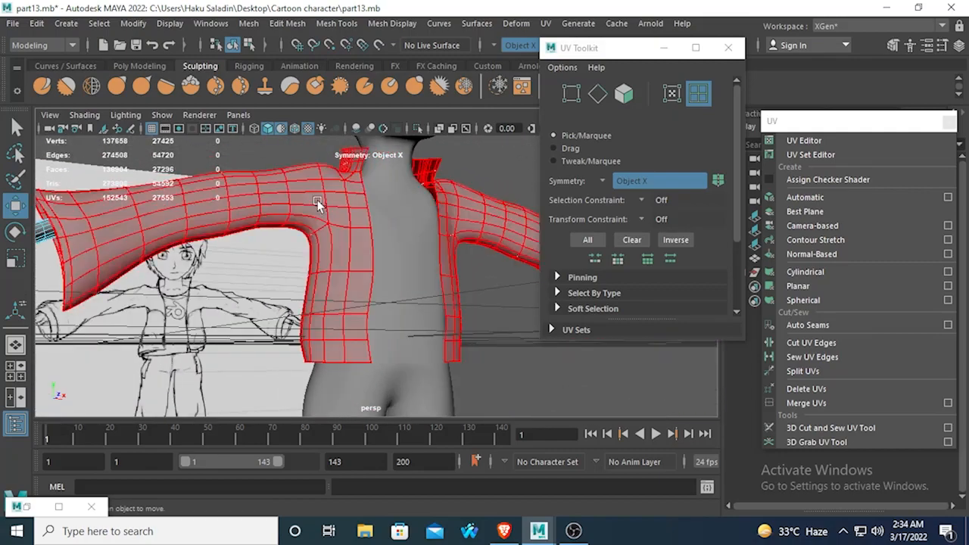
# Step: Select the edge loop around both armholes of the jacket and cut the UV edges along it to separate the sleeves
pyautogui.moveTo(319, 194); pyautogui.dragTo(314, 99, button='right')
pyautogui.keyDown('alt'); pyautogui.moveTo(294, 315); pyautogui.dragTo(281, 262); pyautogui.keyUp('alt')
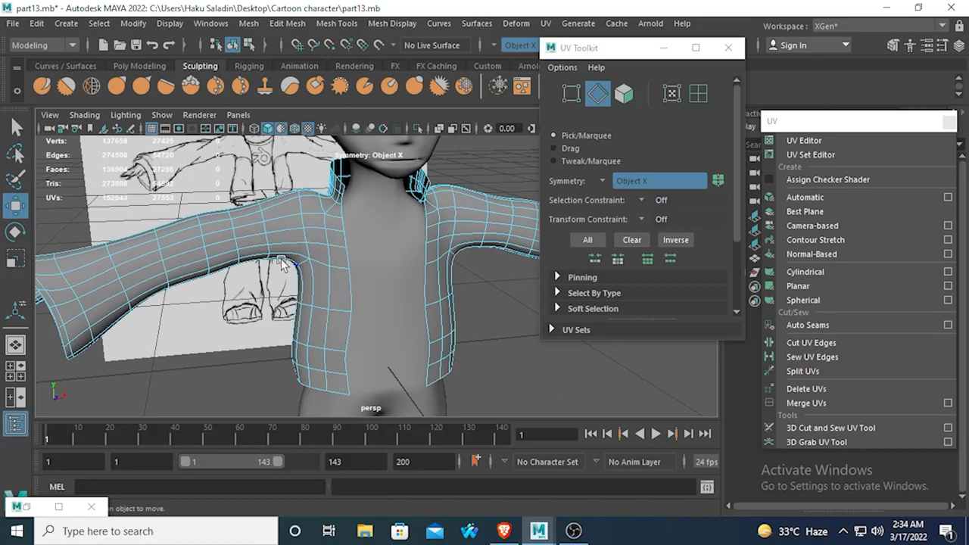
pyautogui.click(300, 211)
pyautogui.scroll(5, 301, 227)
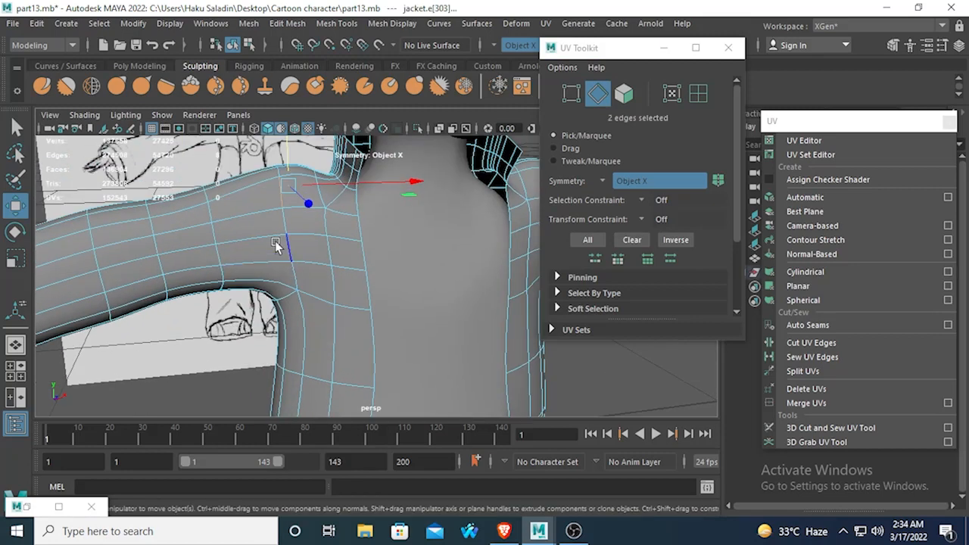
pyautogui.keyDown('shift'); pyautogui.click(285, 220); pyautogui.keyUp('shift')
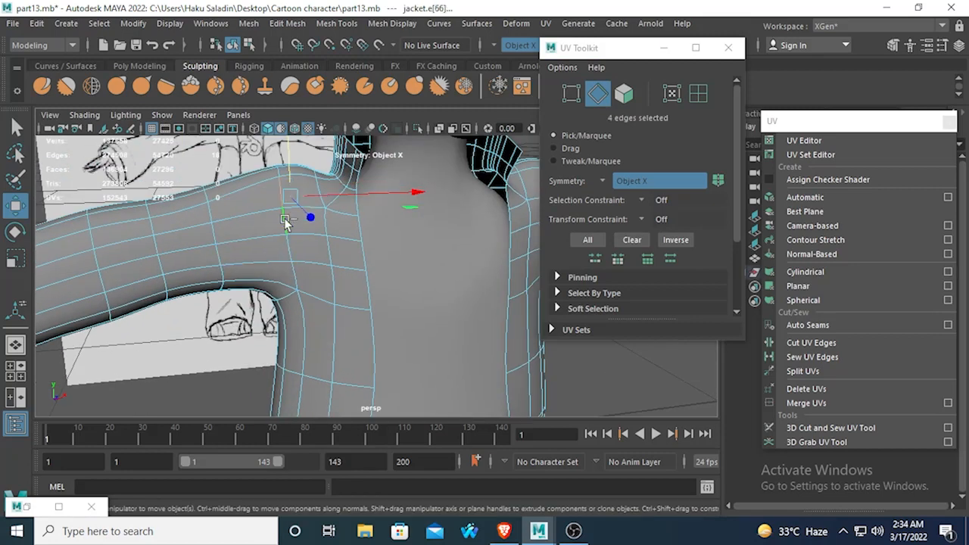
pyautogui.keyDown('shift'); pyautogui.doubleClick(292, 255); pyautogui.keyUp('shift')
pyautogui.keyDown('alt'); pyautogui.moveTo(278, 298); pyautogui.dragTo(350, 252); pyautogui.keyUp('alt')
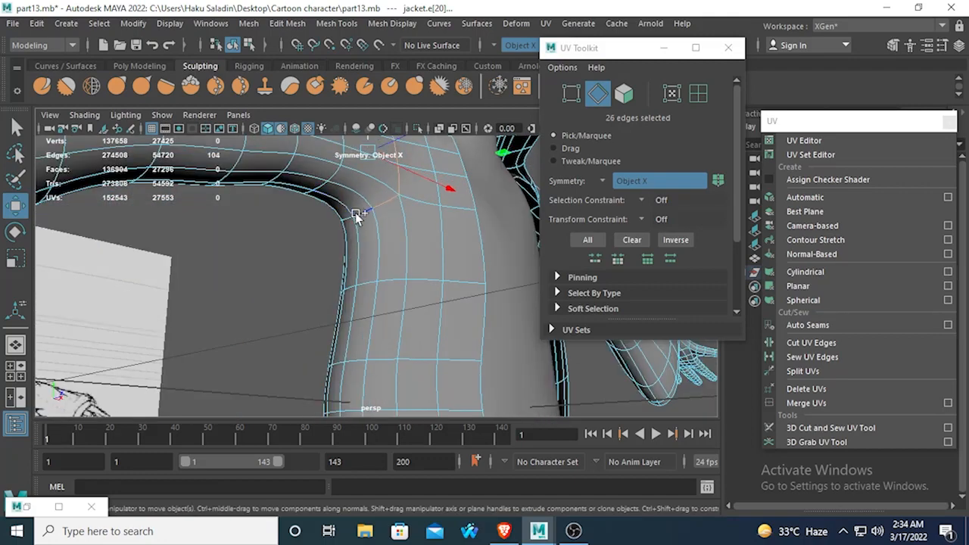
pyautogui.keyDown('shift'); pyautogui.doubleClick(355, 212); pyautogui.keyUp('shift')
pyautogui.keyDown('alt'); pyautogui.moveTo(328, 270); pyautogui.dragTo(303, 295); pyautogui.keyUp('alt')
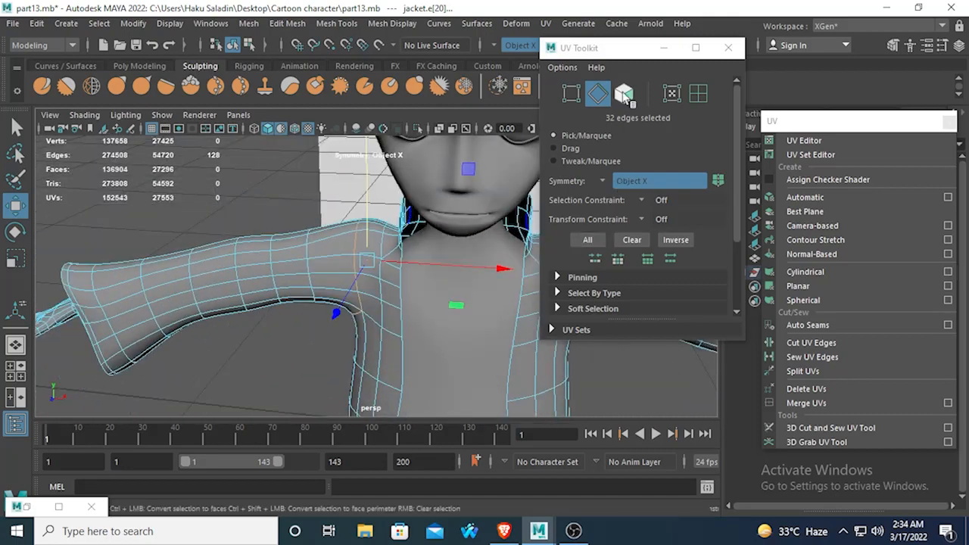
pyautogui.click(545, 24)
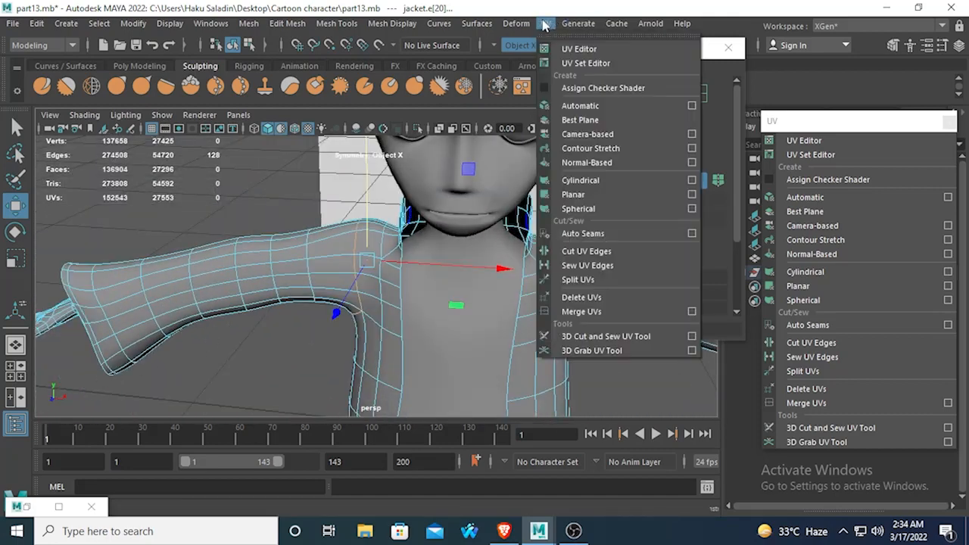
pyautogui.click(586, 250)
# Step: Cut a UV seam lengthwise along the underside of the sleeves from armhole to cuff with the 3D Cut and Sew UV Tool
pyautogui.scroll(-2, 303, 337)
pyautogui.keyDown('alt'); pyautogui.moveTo(305, 338); pyautogui.dragTo(385, 335); pyautogui.keyUp('alt')
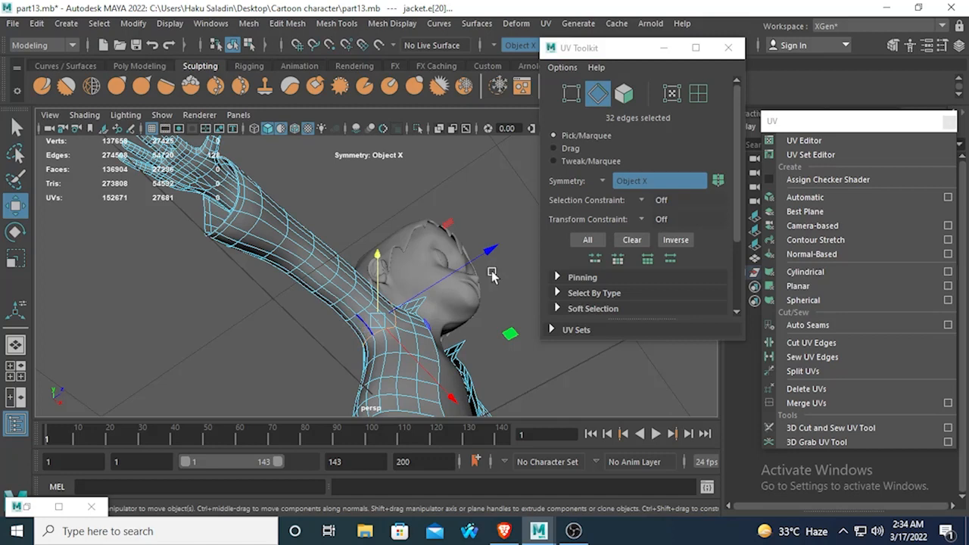
pyautogui.scroll(-3, 707, 190)
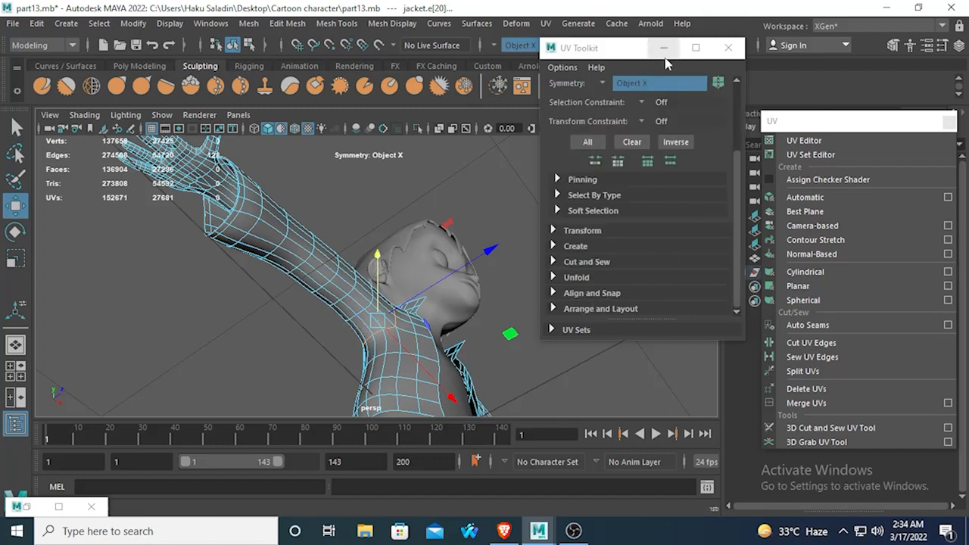
pyautogui.click(826, 429)
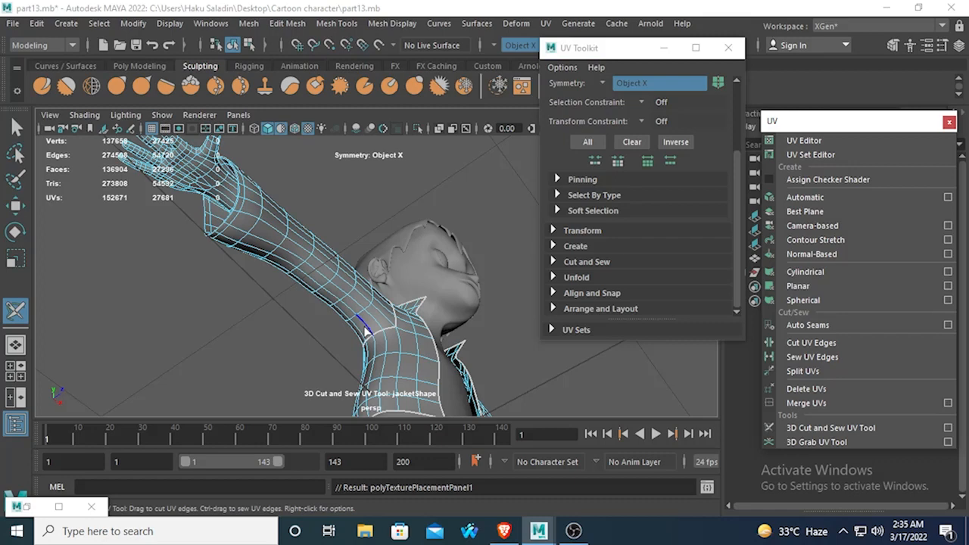
pyautogui.click(364, 328)
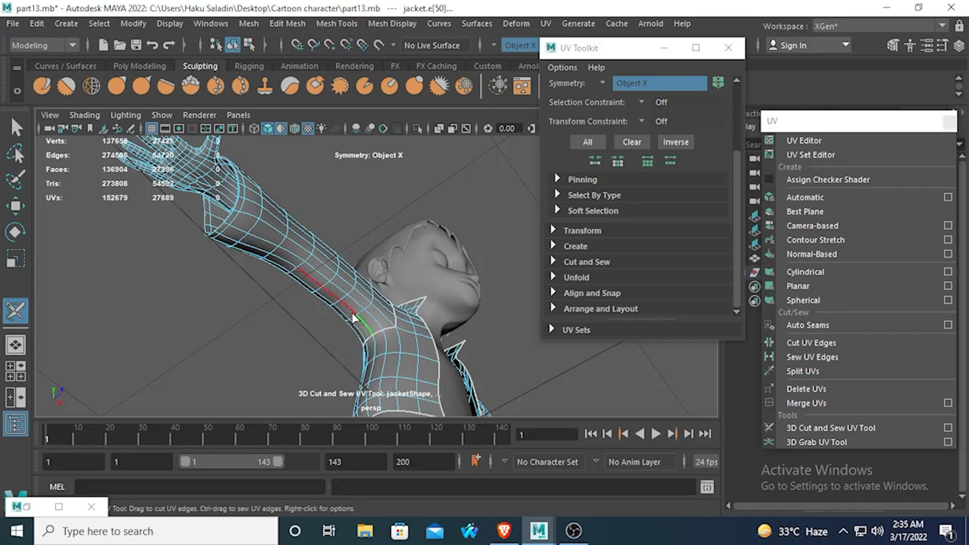
pyautogui.moveTo(333, 304); pyautogui.dragTo(309, 298)
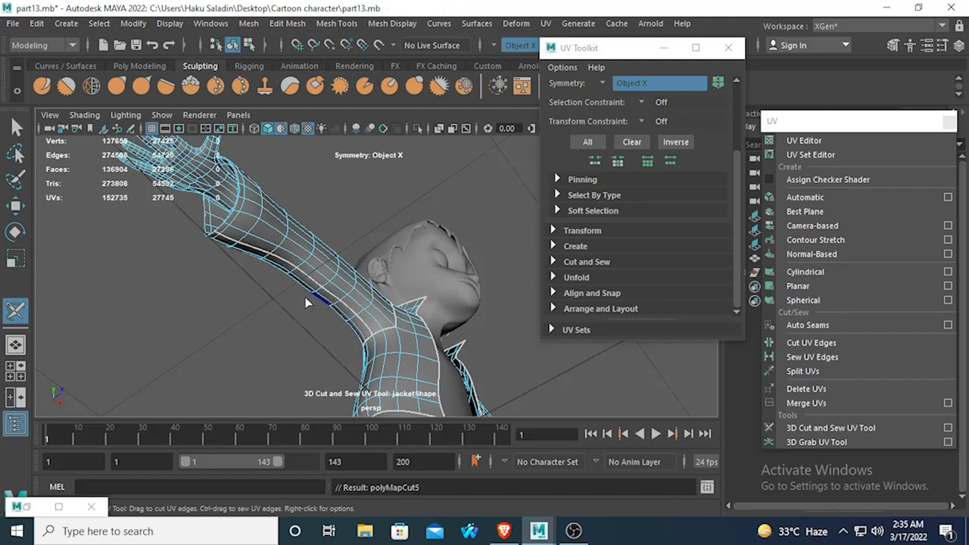
# Step: Extend the sleeve's lengthwise UV seam around the cuff rim and through the inside of the sleeve, and leave the cutting tool
pyautogui.keyDown('alt'); pyautogui.moveTo(190, 270); pyautogui.dragTo(300, 285); pyautogui.keyUp('alt')
pyautogui.scroll(5, 282, 238)
pyautogui.keyDown('alt'); pyautogui.moveTo(292, 292); pyautogui.dragTo(264, 214, button='middle'); pyautogui.keyUp('alt')
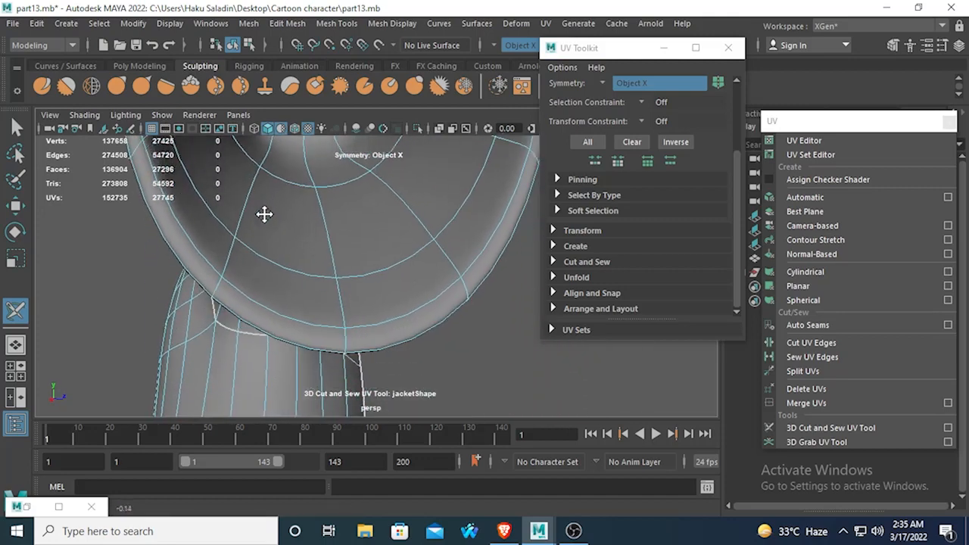
pyautogui.scroll(-5, 294, 258)
pyautogui.keyDown('alt'); pyautogui.moveTo(293, 258); pyautogui.dragTo(303, 233); pyautogui.keyUp('alt')
pyautogui.keyDown('alt'); pyautogui.moveTo(302, 233); pyautogui.dragTo(294, 275, button='middle'); pyautogui.keyUp('alt')
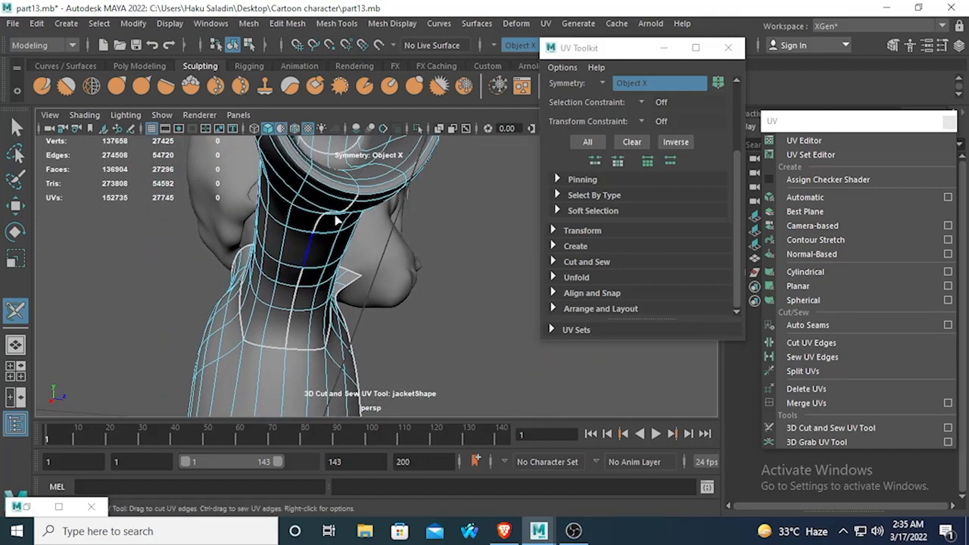
pyautogui.click(356, 183)
pyautogui.keyDown('alt'); pyautogui.moveTo(337, 231); pyautogui.dragTo(286, 285); pyautogui.keyUp('alt')
pyautogui.doubleClick(314, 253)
pyautogui.scroll(-5, 330, 311)
pyautogui.click(13, 130)
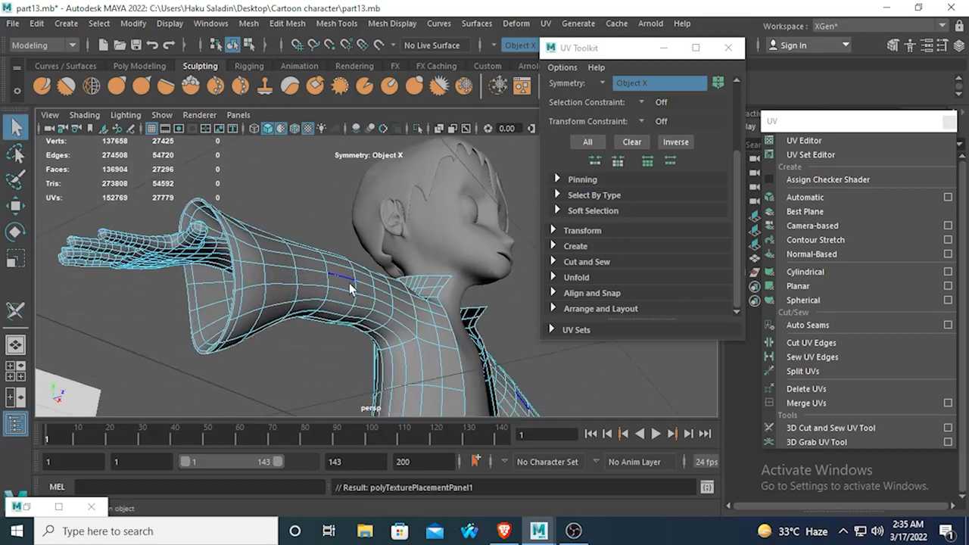
# Step: Select the UV shells of both sleeves and show them in the UV Editor
pyautogui.moveTo(367, 282); pyautogui.dragTo(429, 133, button='right')
pyautogui.click(323, 281)
pyautogui.click(323, 281)
pyautogui.click(545, 23)
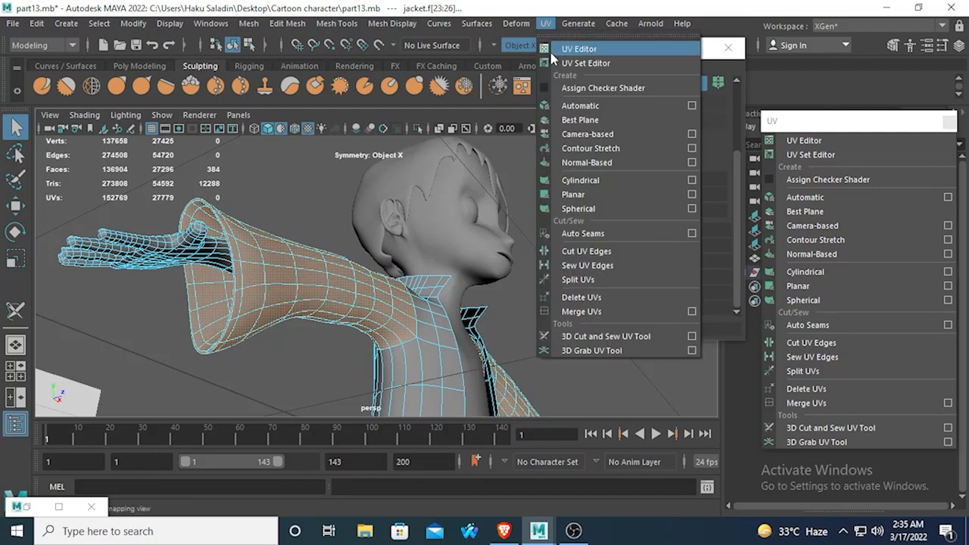
pyautogui.click(575, 45)
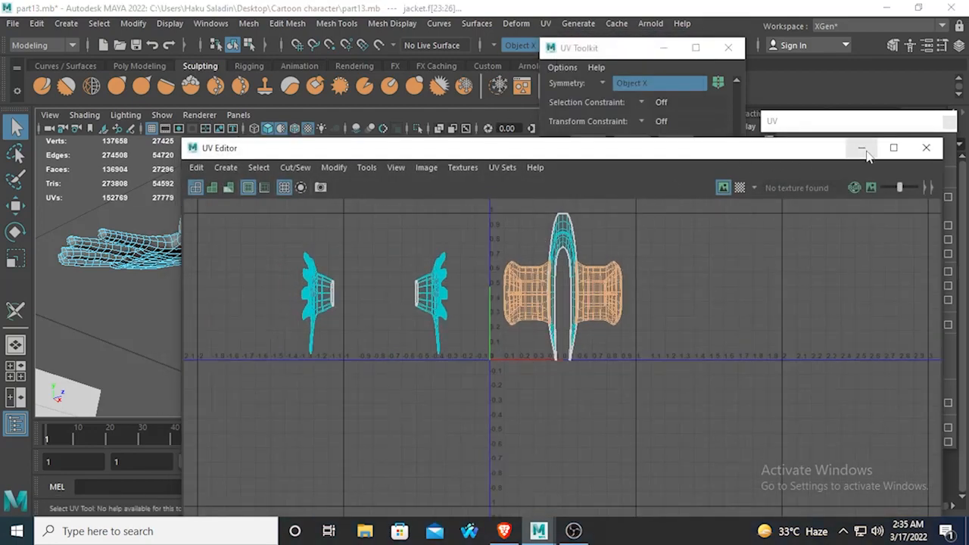
# Step: Unfold the two selected sleeve shells with the UV Toolkit
pyautogui.moveTo(773, 160); pyautogui.dragTo(690, 173)
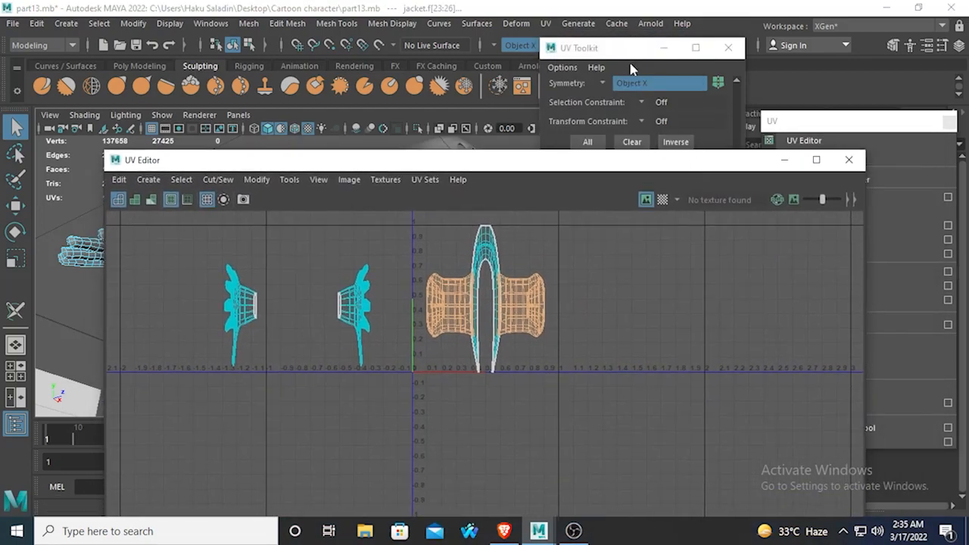
pyautogui.click(625, 60)
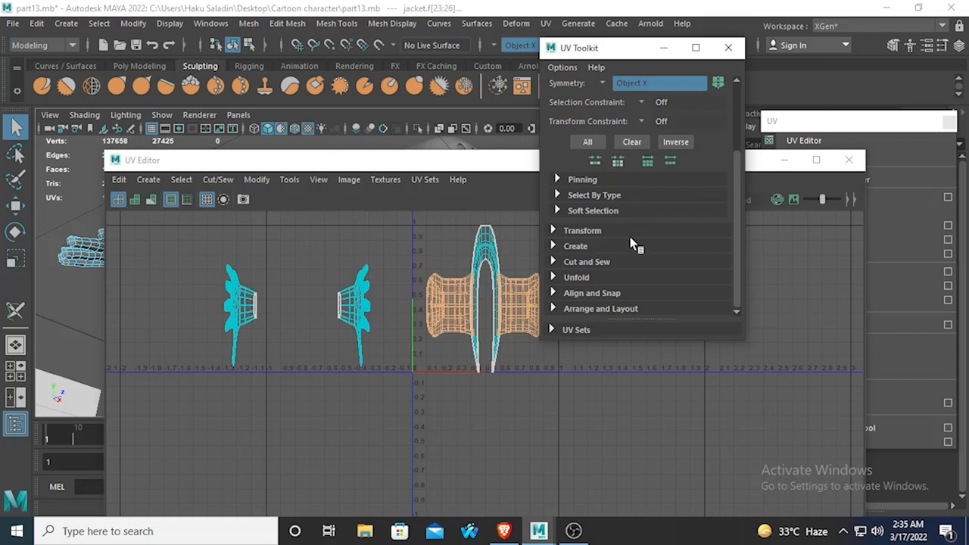
pyautogui.click(555, 277)
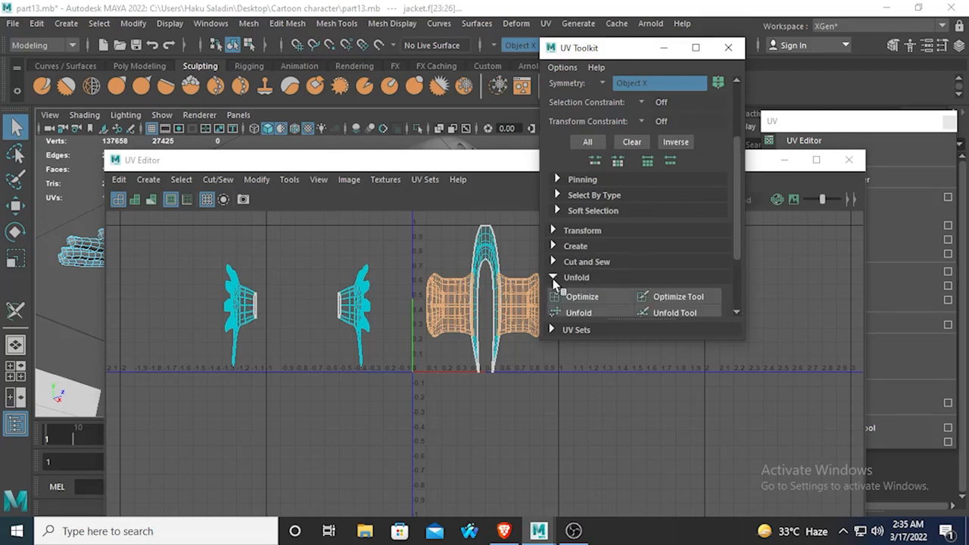
pyautogui.scroll(-3, 681, 250)
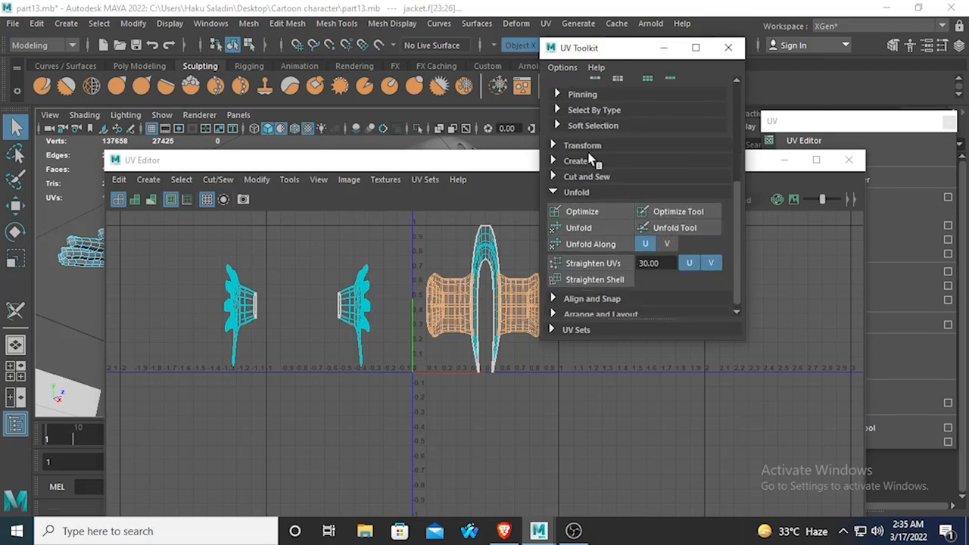
pyautogui.click(589, 225)
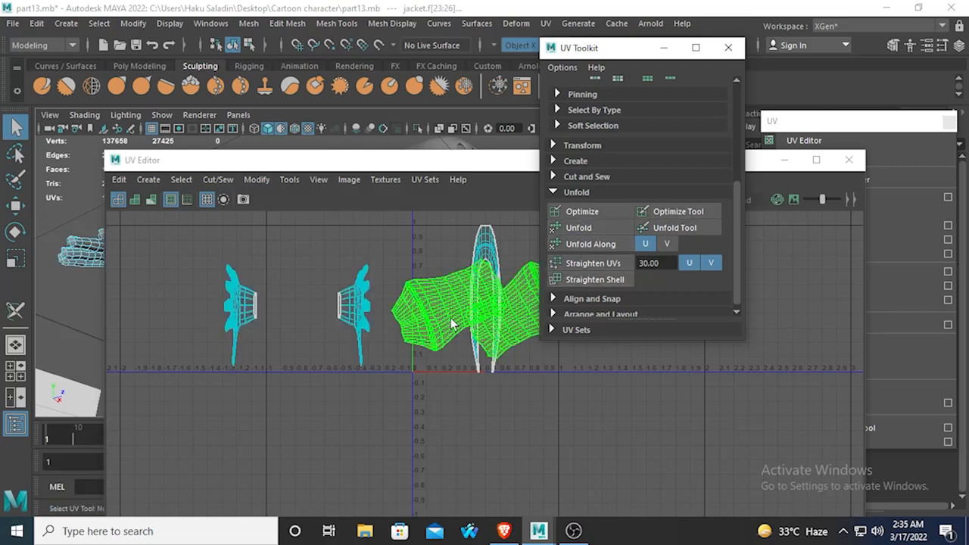
# Step: Move the unfolded sleeve shells horizontally past the 0 to 1 UV tile and slightly upward, and deselect them
pyautogui.click(15, 211)
pyautogui.scroll(-2, 356, 280)
pyautogui.keyDown('alt'); pyautogui.moveTo(261, 324); pyautogui.dragTo(112, 328, button='middle'); pyautogui.keyUp('alt')
pyautogui.moveTo(503, 315); pyautogui.dragTo(627, 319)
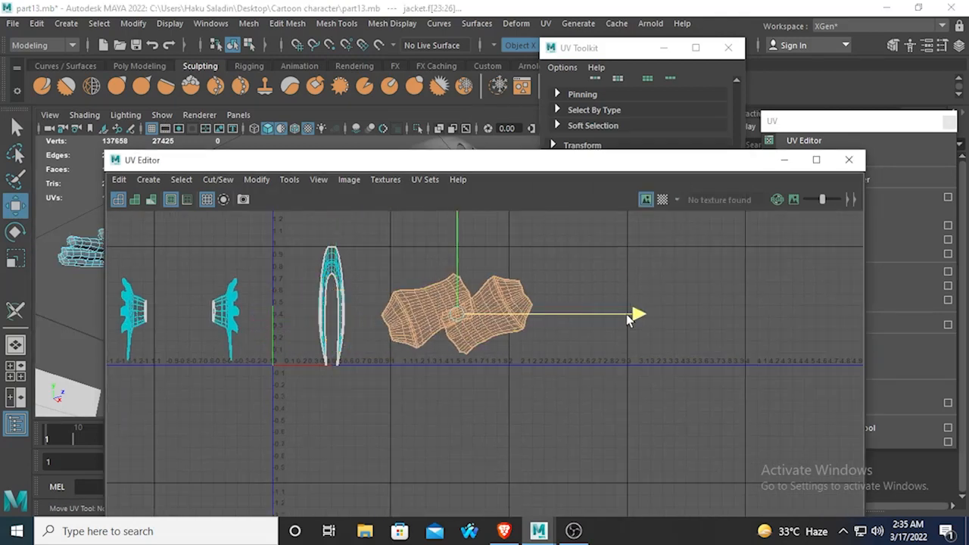
pyautogui.scroll(2, 498, 324)
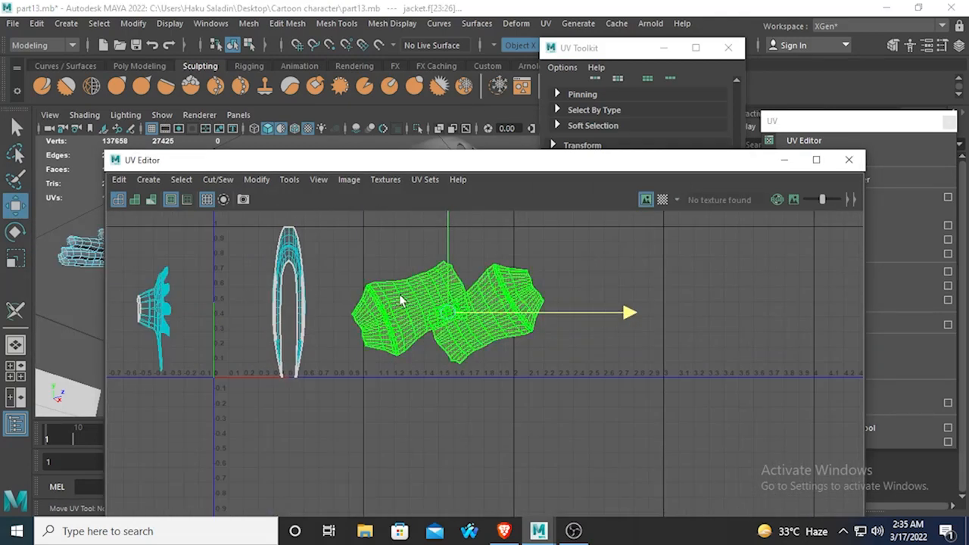
pyautogui.moveTo(446, 223); pyautogui.dragTo(446, 212)
pyautogui.click(498, 232)
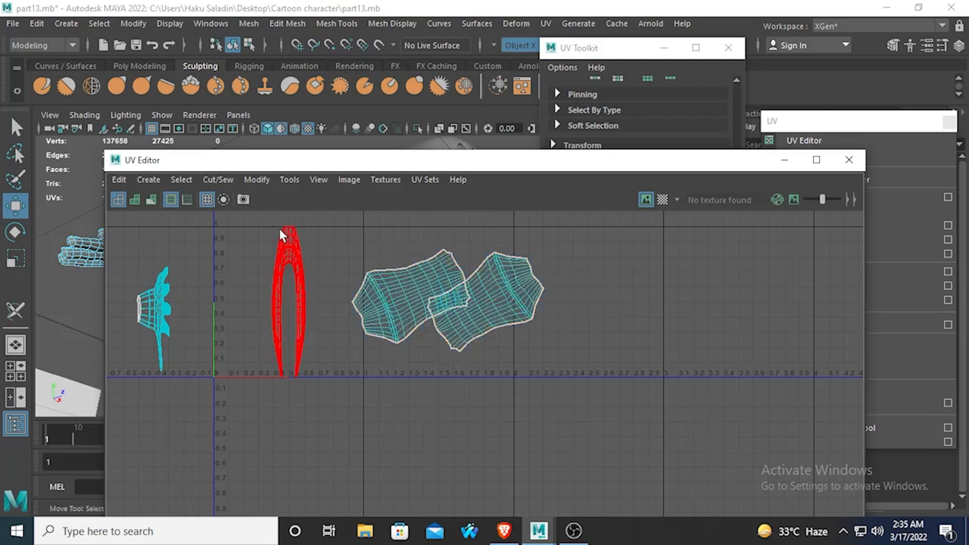
# Step: Minimize the UV Editor, select the jacket body's UV shell and examine its front, side and underarm for seam placement
pyautogui.click(783, 160)
pyautogui.keyDown('alt'); pyautogui.moveTo(523, 295); pyautogui.dragTo(373, 341); pyautogui.keyUp('alt')
pyautogui.click(433, 268)
pyautogui.keyDown('alt'); pyautogui.moveTo(433, 268); pyautogui.dragTo(384, 318); pyautogui.keyUp('alt')
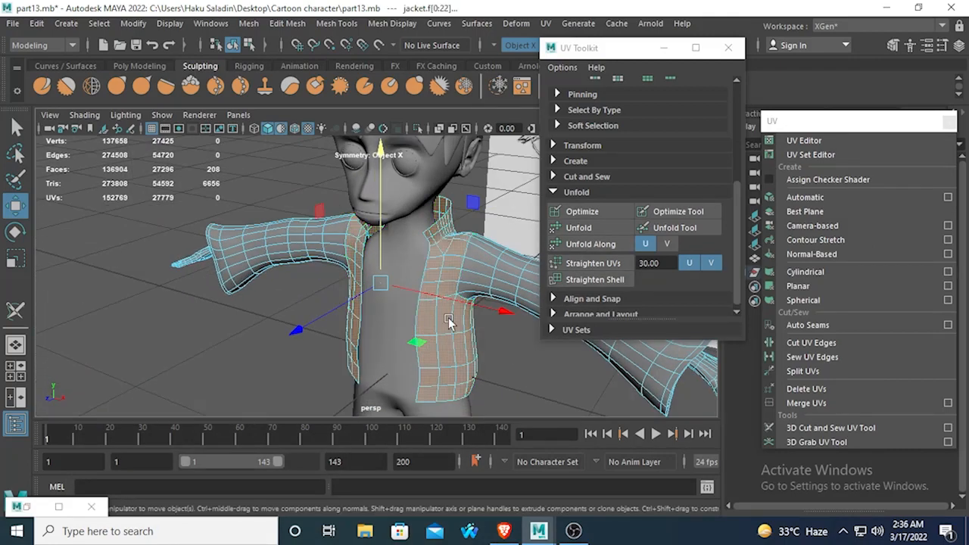
pyautogui.keyDown('alt'); pyautogui.moveTo(448, 321); pyautogui.dragTo(352, 254); pyautogui.keyUp('alt')
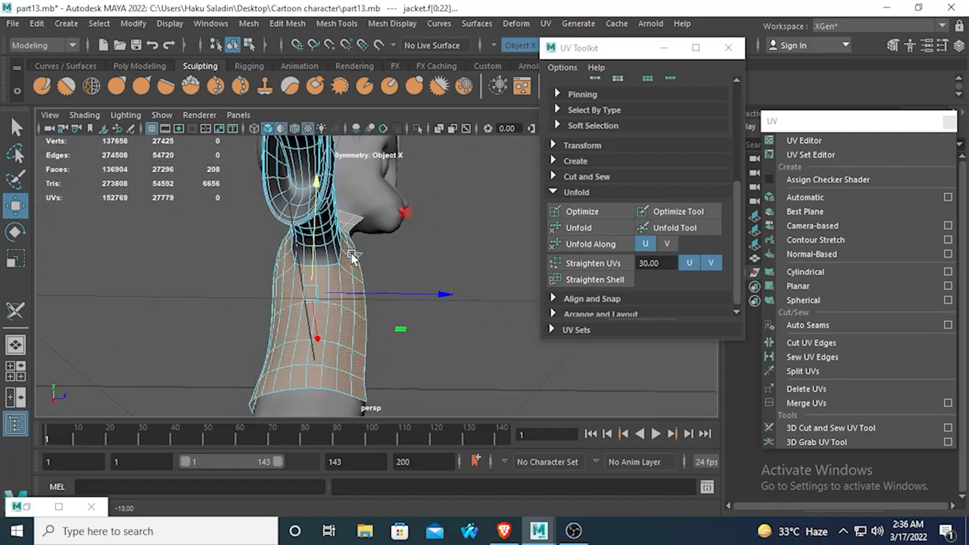
pyautogui.click(14, 127)
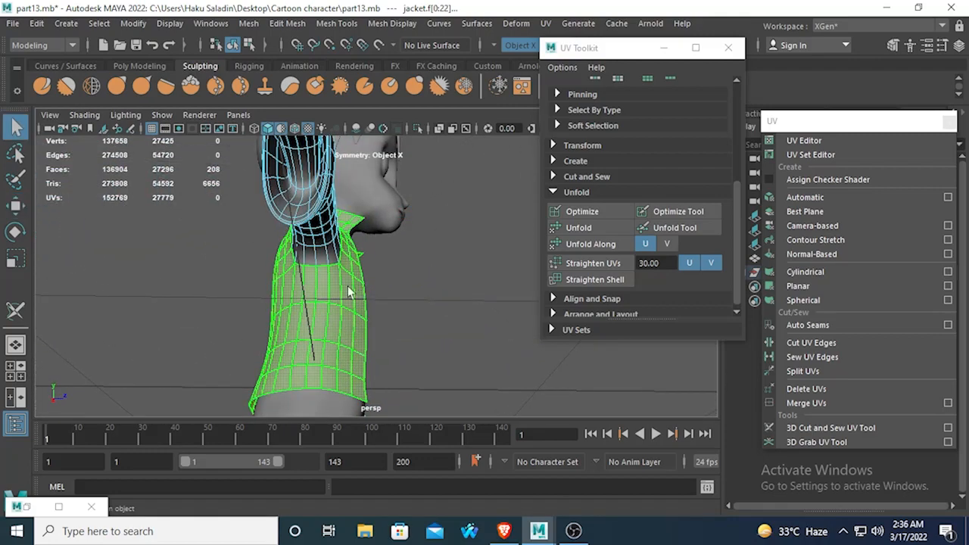
pyautogui.keyDown('alt'); pyautogui.moveTo(348, 290); pyautogui.dragTo(322, 270); pyautogui.keyUp('alt')
pyautogui.scroll(-1, 636, 327)
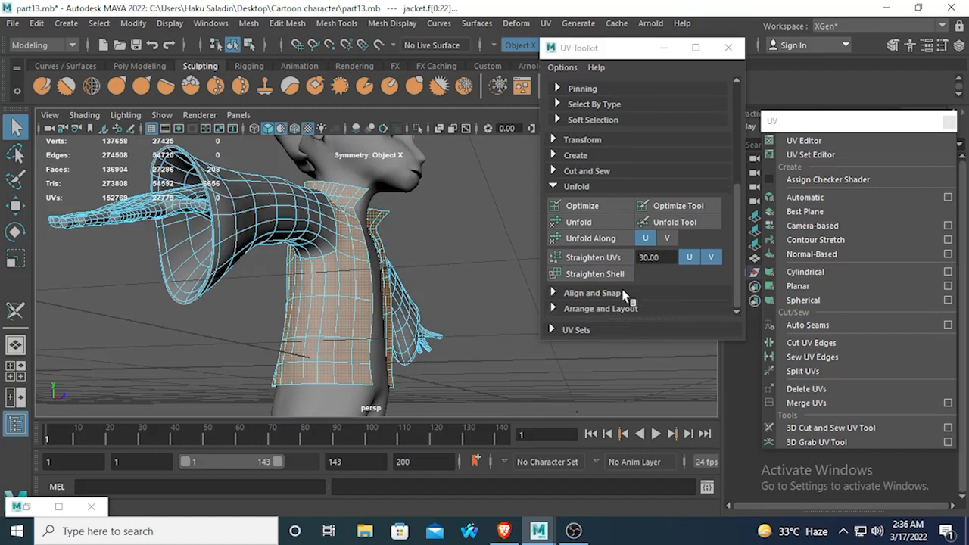
# Step: Cut a UV seam down the side of the jacket body below the armhole with the 3D Cut and Sew UV Tool
pyautogui.click(825, 428)
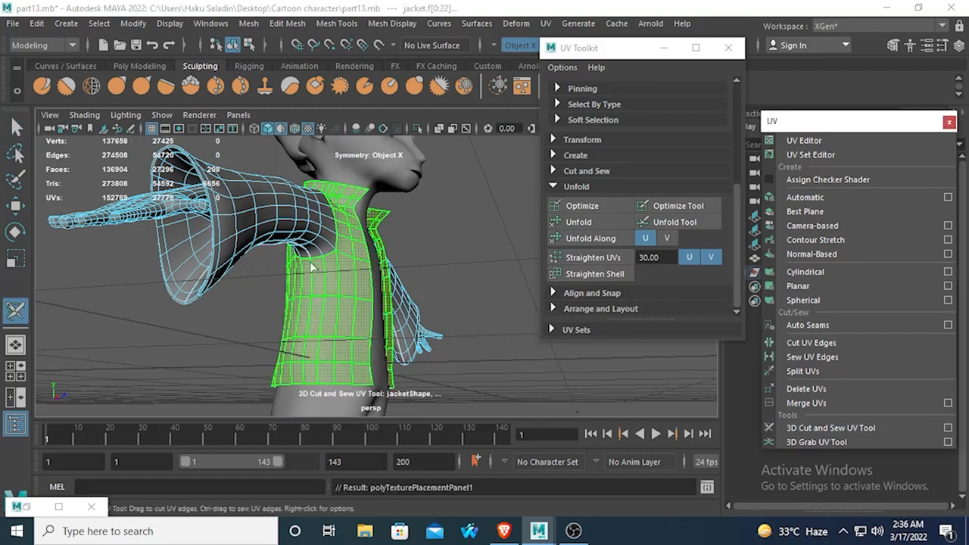
pyautogui.moveTo(363, 163); pyautogui.dragTo(294, 148, button='right')
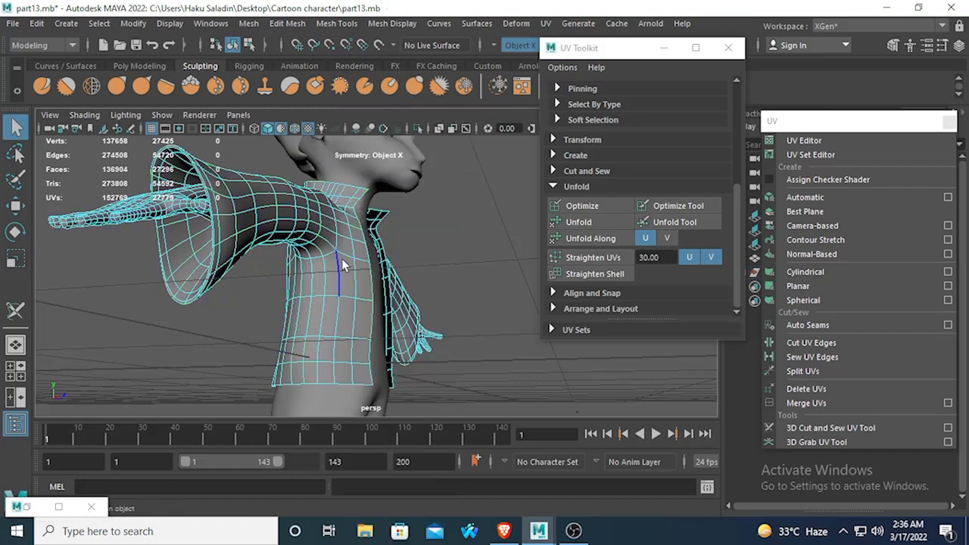
pyautogui.click(857, 429)
pyautogui.keyDown('alt'); pyautogui.moveTo(408, 273); pyautogui.dragTo(285, 355); pyautogui.keyUp('alt')
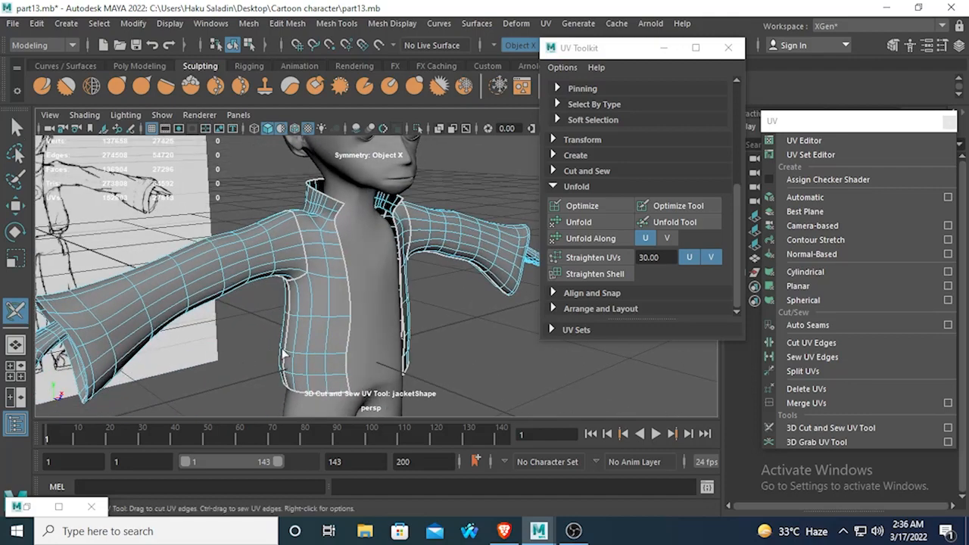
# Step: Open the UV Editor, move it beside the character and select the jacket body's UV shell
pyautogui.click(545, 23)
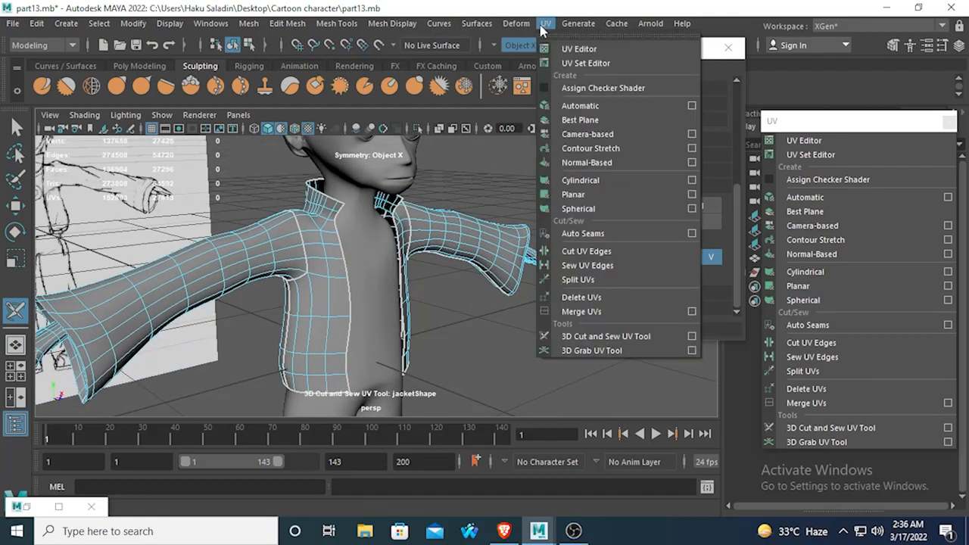
pyautogui.click(574, 51)
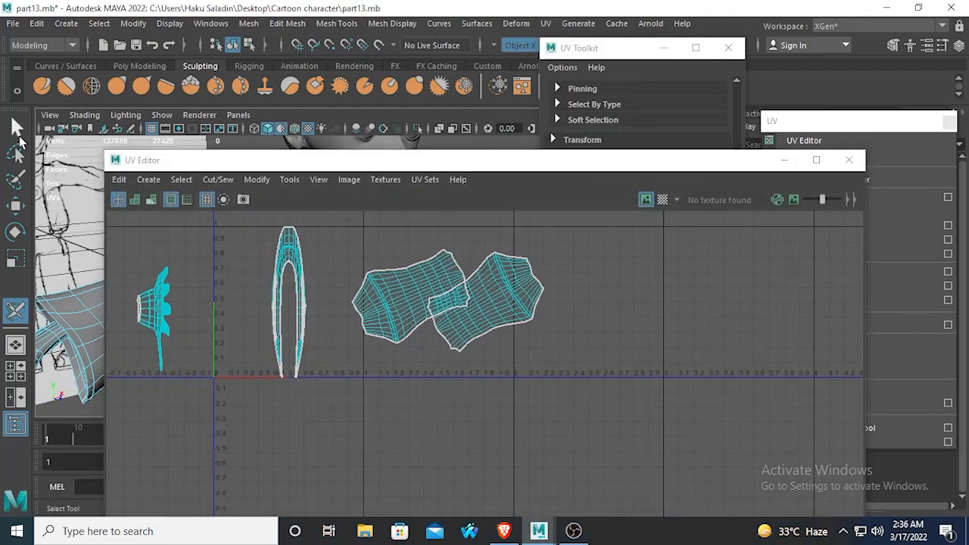
pyautogui.moveTo(409, 160); pyautogui.dragTo(713, 162)
pyautogui.moveTo(309, 140); pyautogui.dragTo(363, 160, button='right')
pyautogui.click(335, 290)
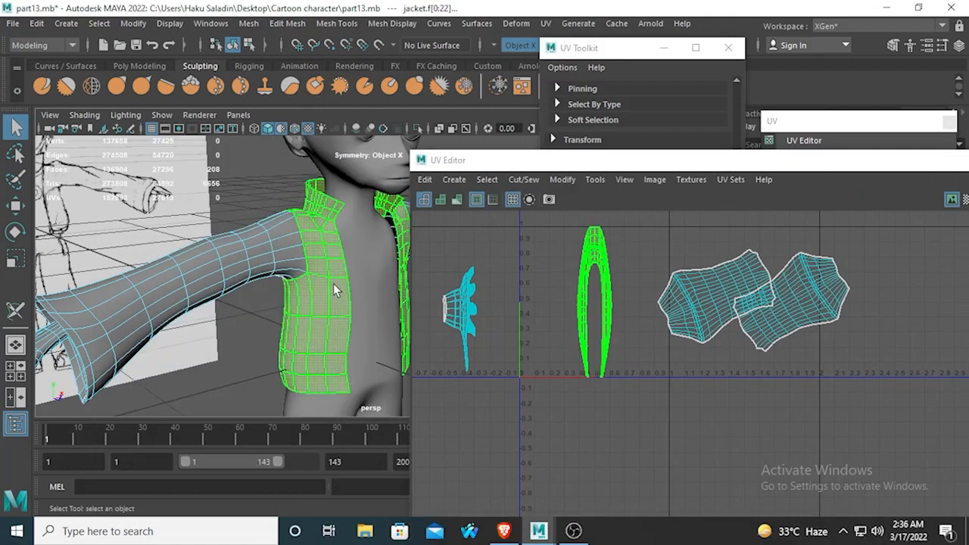
# Step: Unfold the jacket body's UV shell, check it among the other shells and minimize the UV Toolkit and UV Editor
pyautogui.click(611, 55)
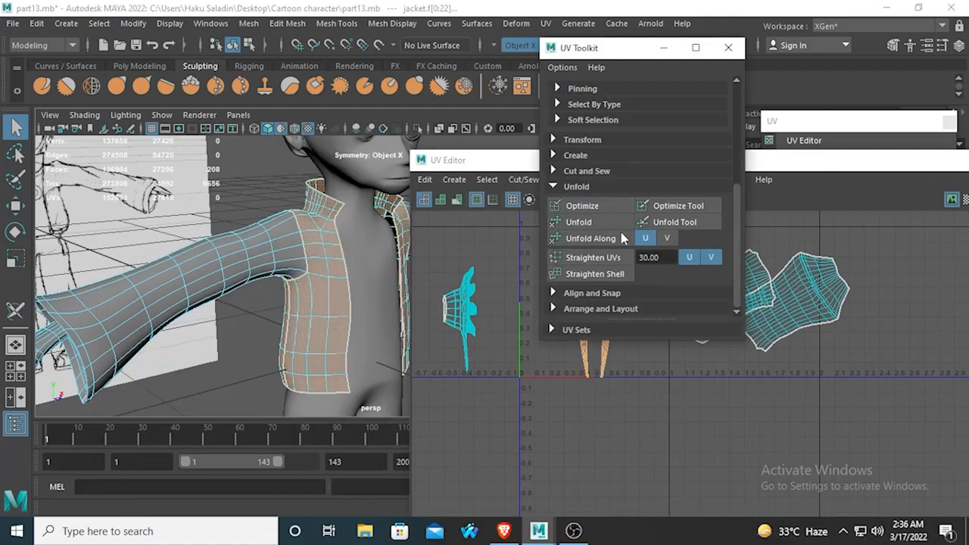
pyautogui.click(593, 226)
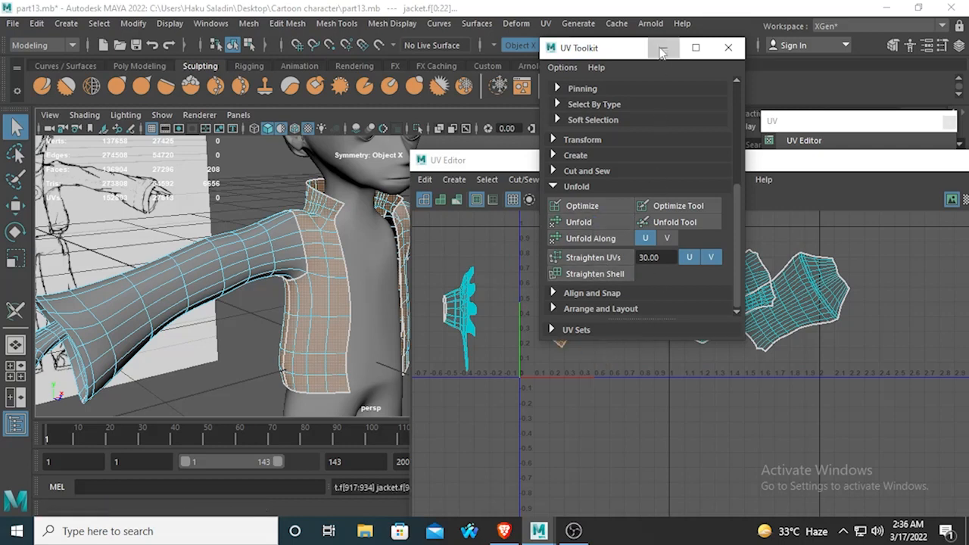
pyautogui.click(663, 47)
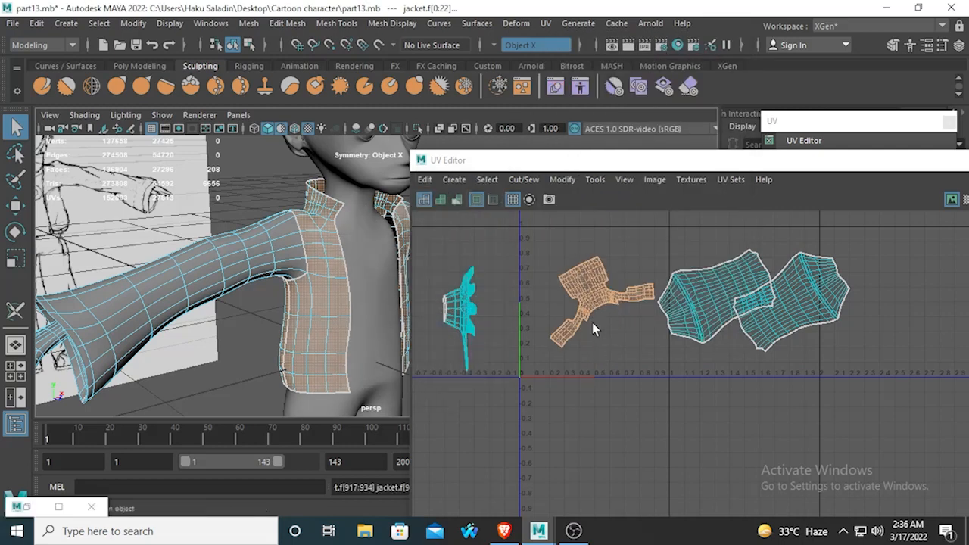
pyautogui.scroll(-1, 592, 323)
pyautogui.scroll(-2, 433, 339)
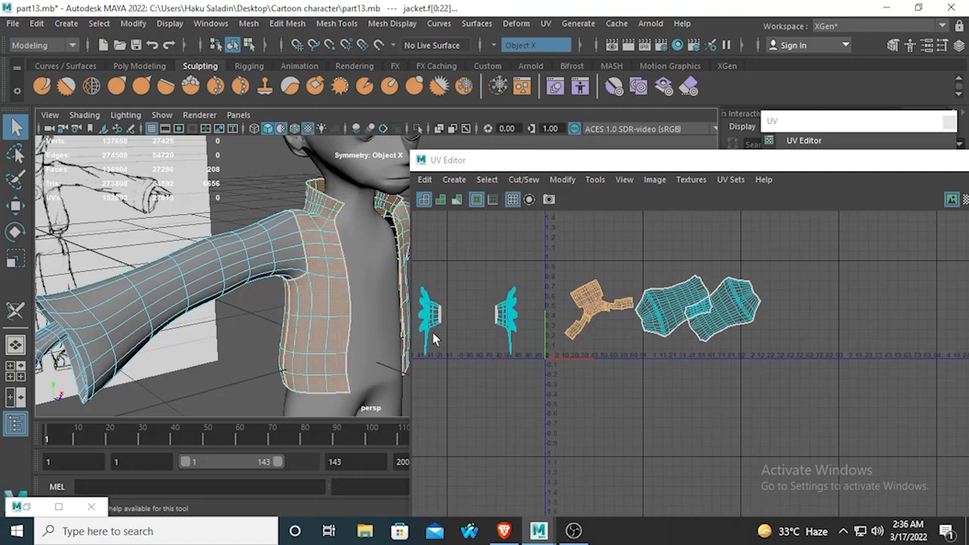
pyautogui.click(430, 355)
pyautogui.moveTo(884, 169); pyautogui.dragTo(778, 156)
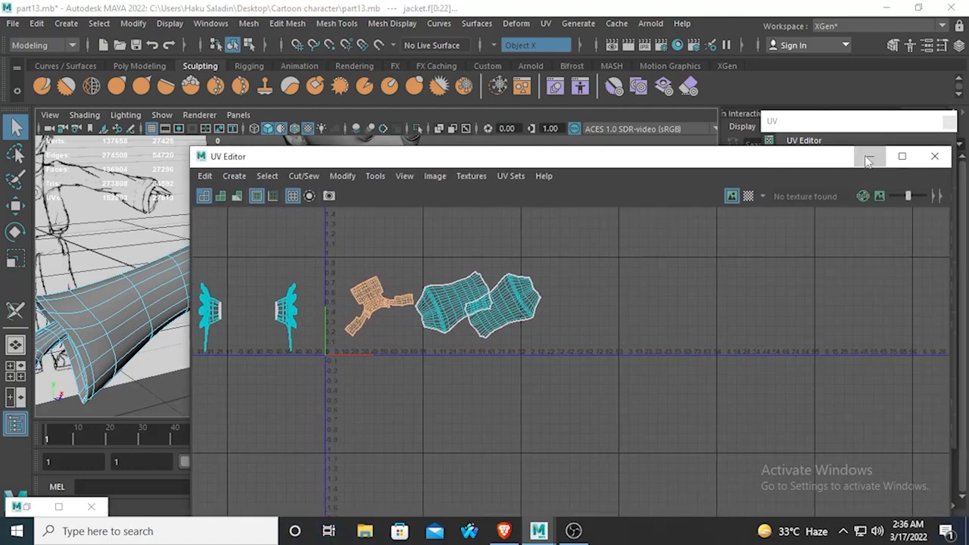
pyautogui.click(868, 156)
# Step: Examine the hand, thumb and wrist from several angles for UV seam placement
pyautogui.keyDown('alt'); pyautogui.moveTo(462, 258); pyautogui.dragTo(543, 210); pyautogui.keyUp('alt')
pyautogui.press('F8')
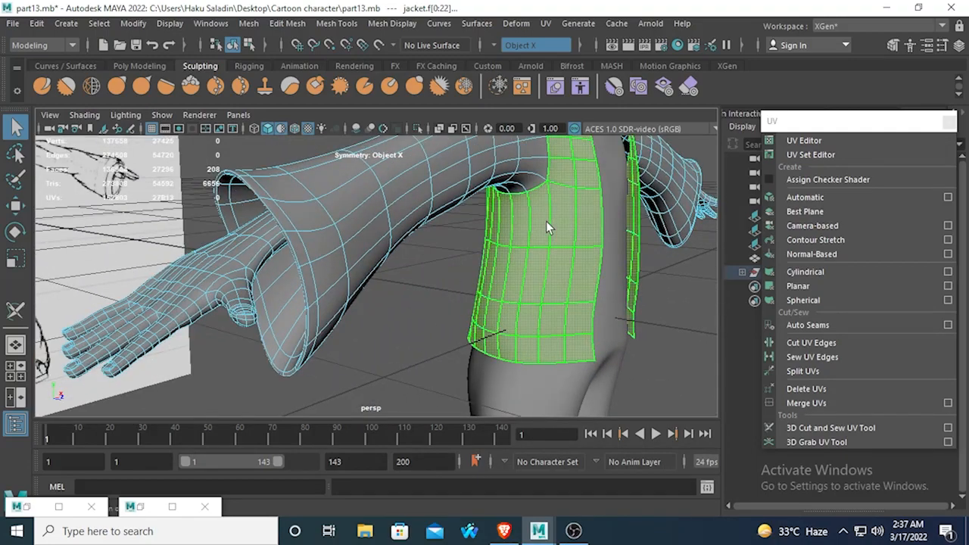
pyautogui.press('F8')
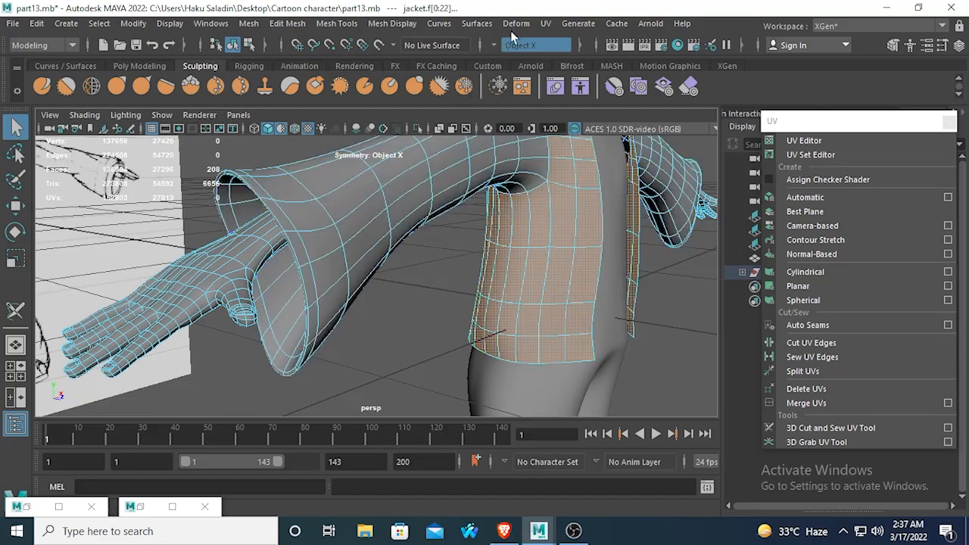
pyautogui.click(207, 270)
pyautogui.keyDown('alt'); pyautogui.moveTo(207, 271); pyautogui.dragTo(390, 271); pyautogui.keyUp('alt')
pyautogui.click(448, 250)
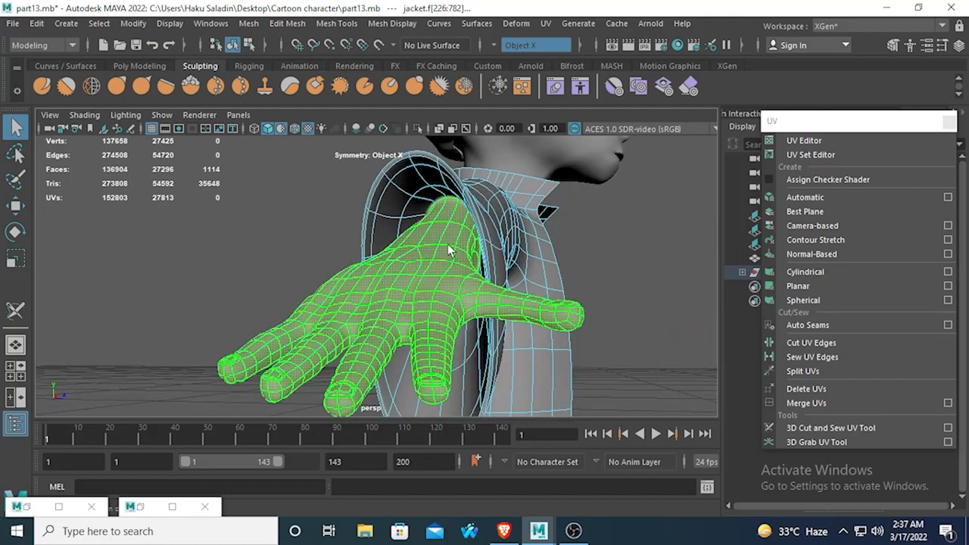
pyautogui.click(470, 233)
pyautogui.keyDown('alt'); pyautogui.moveTo(479, 227); pyautogui.dragTo(368, 309); pyautogui.keyUp('alt')
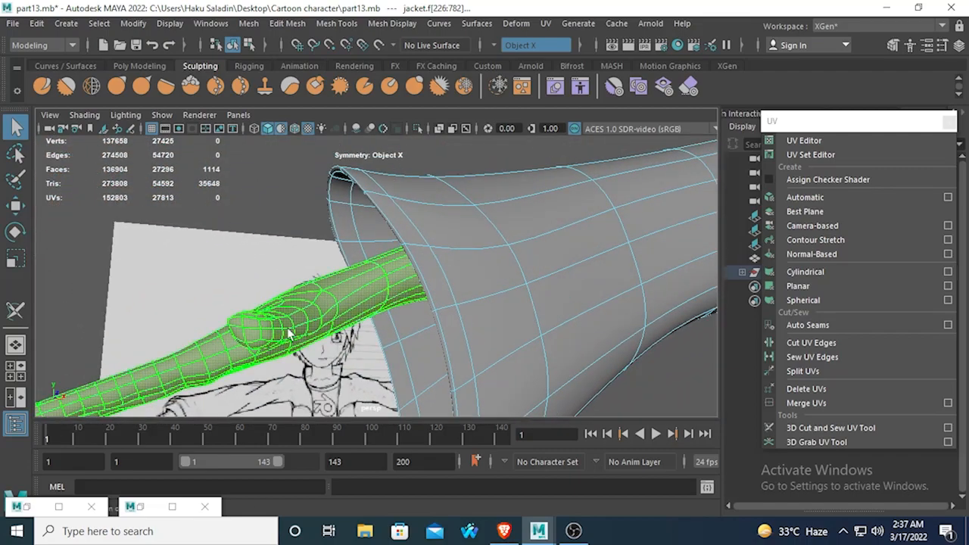
pyautogui.moveTo(288, 328); pyautogui.dragTo(289, 92, button='right')
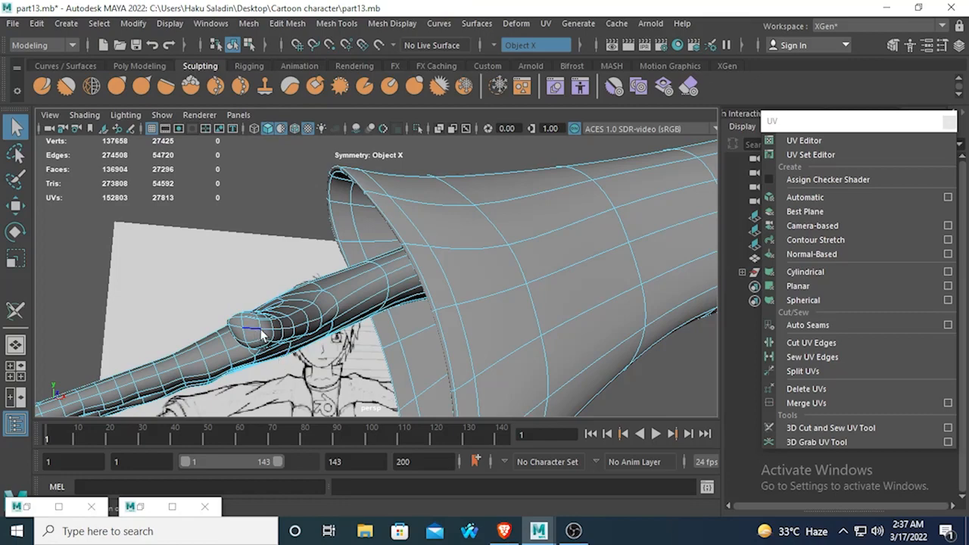
pyautogui.keyDown('alt'); pyautogui.moveTo(315, 293); pyautogui.dragTo(546, 316); pyautogui.keyUp('alt')
pyautogui.keyDown('alt'); pyautogui.moveTo(519, 273); pyautogui.dragTo(495, 216); pyautogui.keyUp('alt')
pyautogui.keyDown('alt'); pyautogui.moveTo(495, 216); pyautogui.dragTo(390, 274, button='middle'); pyautogui.keyUp('alt')
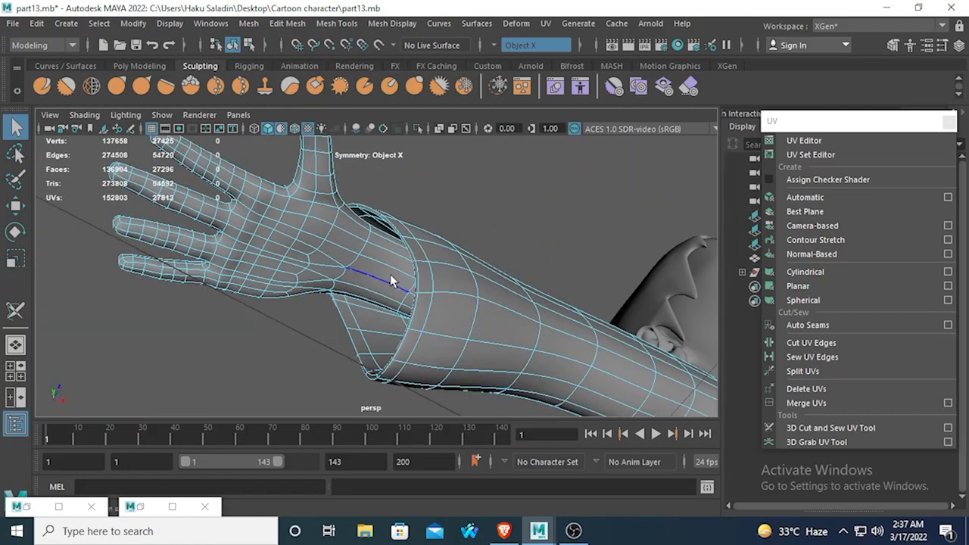
pyautogui.keyDown('alt'); pyautogui.moveTo(329, 277); pyautogui.dragTo(364, 281); pyautogui.keyUp('alt')
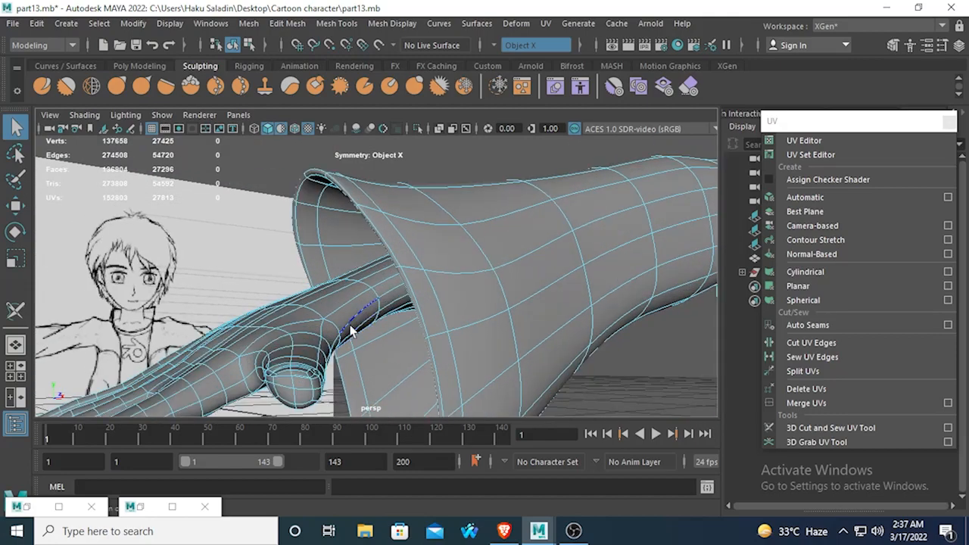
# Step: Cut a UV seam along the thumb side of the wrist with the 3D Cut and Sew UV Tool
pyautogui.click(831, 428)
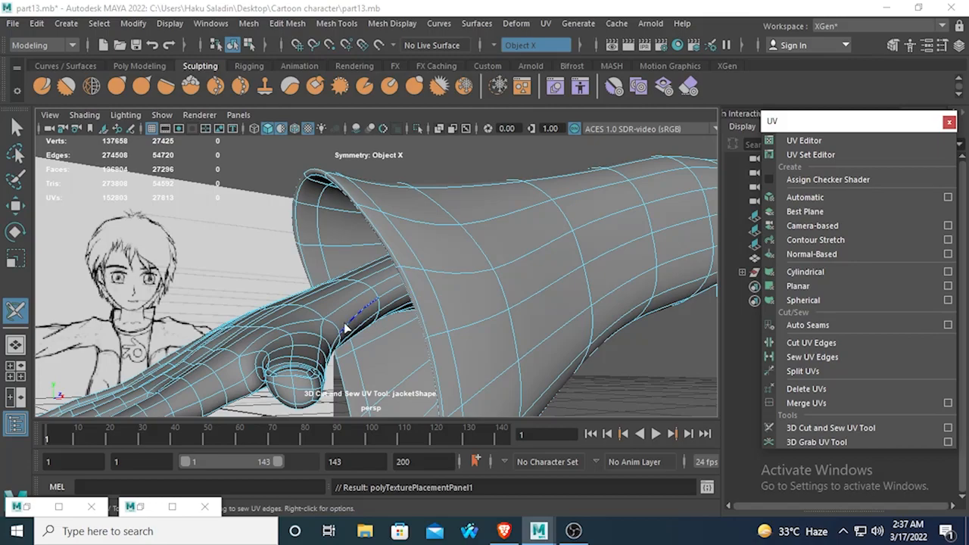
pyautogui.keyDown('alt'); pyautogui.moveTo(344, 327); pyautogui.dragTo(426, 287); pyautogui.keyUp('alt')
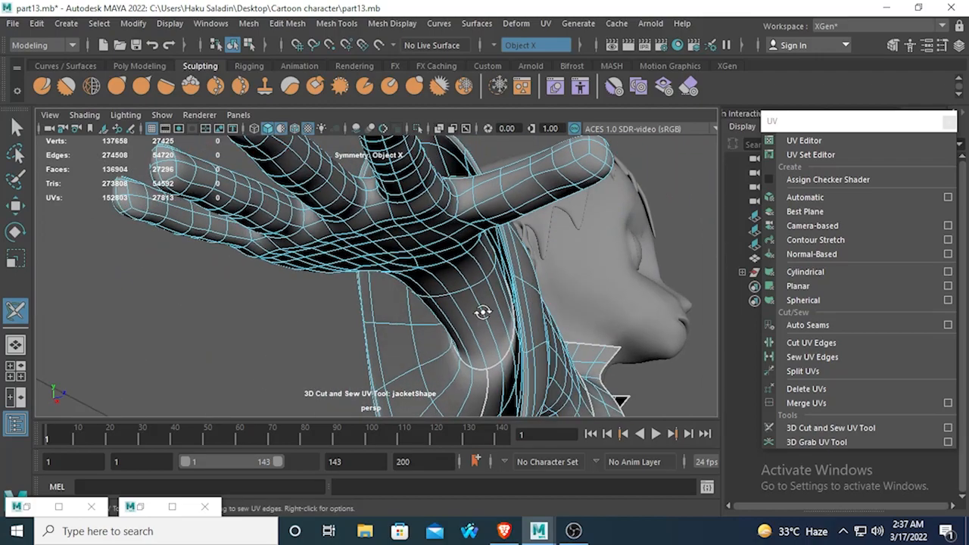
pyautogui.keyDown('alt'); pyautogui.moveTo(483, 312); pyautogui.dragTo(316, 321); pyautogui.keyUp('alt')
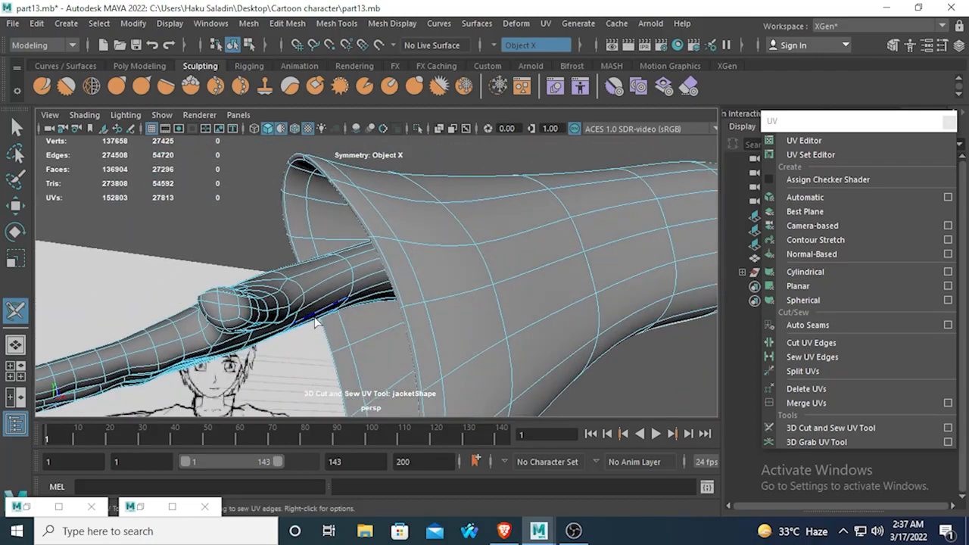
pyautogui.doubleClick(314, 295)
pyautogui.moveTo(395, 308)
pyautogui.keyDown('alt'); pyautogui.mouseDown()
pyautogui.moveTo(458, 310)
pyautogui.moveTo(515, 326)
pyautogui.moveTo(492, 292)
pyautogui.moveTo(433, 277)
pyautogui.moveTo(486, 255)
pyautogui.moveTo(406, 259)
pyautogui.moveTo(356, 208)
pyautogui.mouseUp(); pyautogui.keyUp('alt')
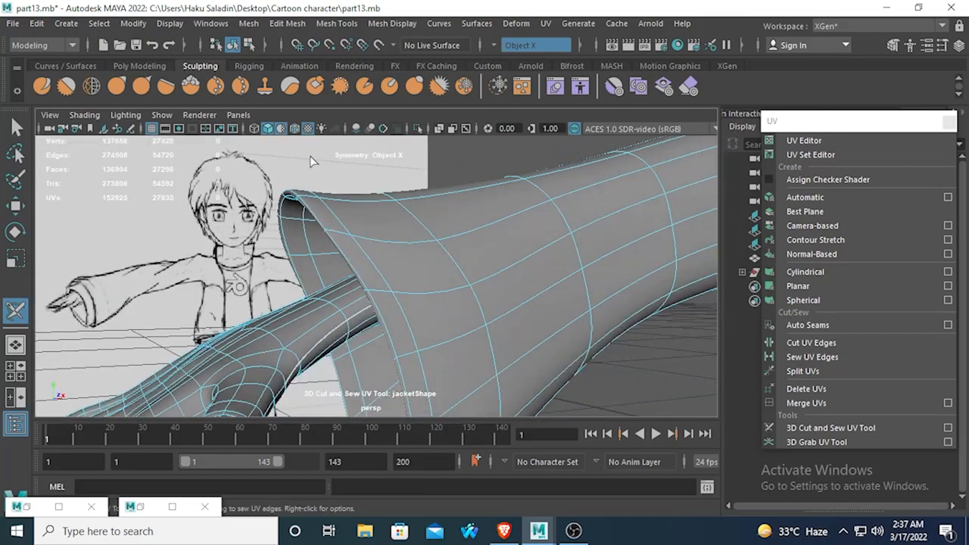
# Step: Extend the wrist seam inside the sleeve to the arm's end loop in wireframe display, and return to shaded display
pyautogui.click(258, 128)
pyautogui.moveTo(399, 285)
pyautogui.keyDown('alt'); pyautogui.mouseDown()
pyautogui.moveTo(408, 312)
pyautogui.moveTo(396, 335)
pyautogui.moveTo(348, 242)
pyautogui.moveTo(388, 275)
pyautogui.moveTo(394, 256)
pyautogui.mouseUp(); pyautogui.keyUp('alt')
pyautogui.click(267, 128)
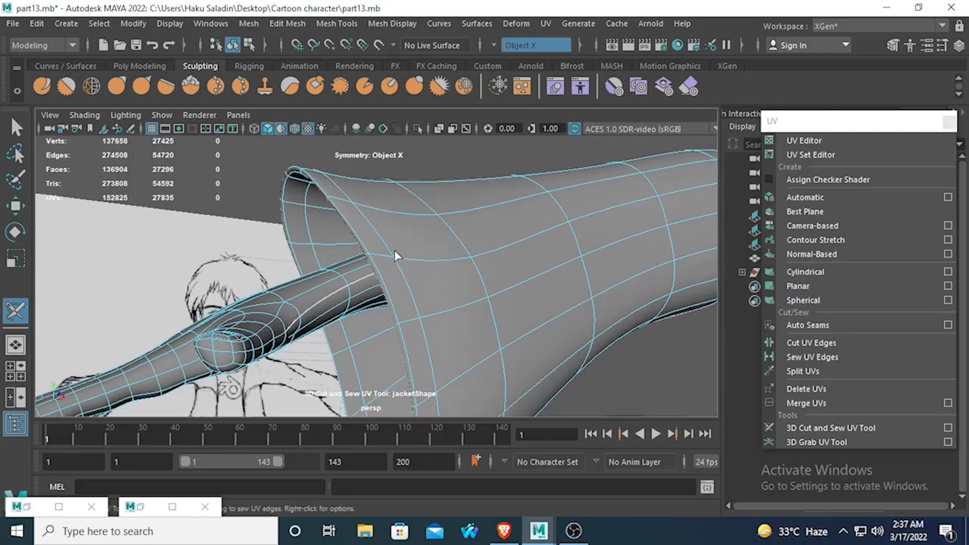
pyautogui.click(356, 281)
pyautogui.click(267, 127)
pyautogui.keyDown('alt'); pyautogui.moveTo(435, 225); pyautogui.dragTo(445, 251); pyautogui.keyUp('alt')
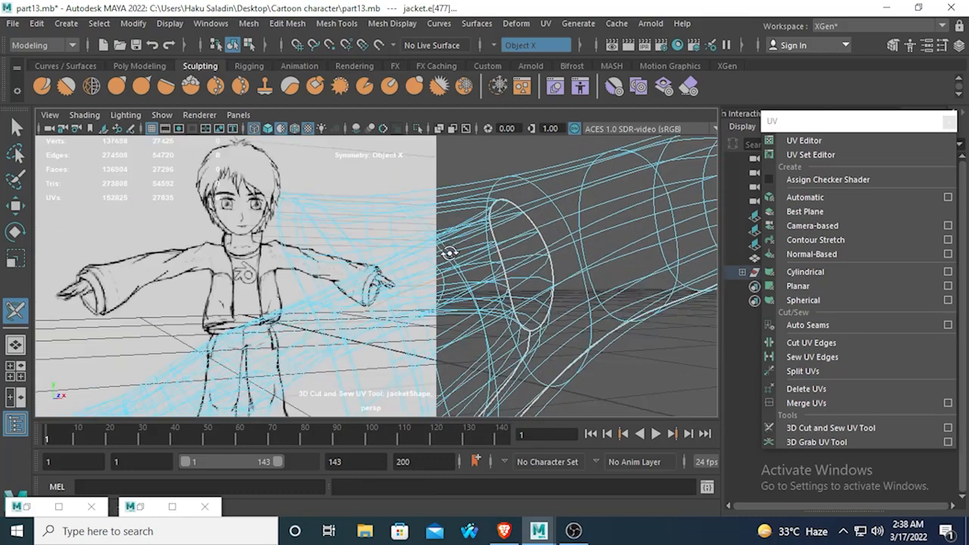
pyautogui.doubleClick(379, 313)
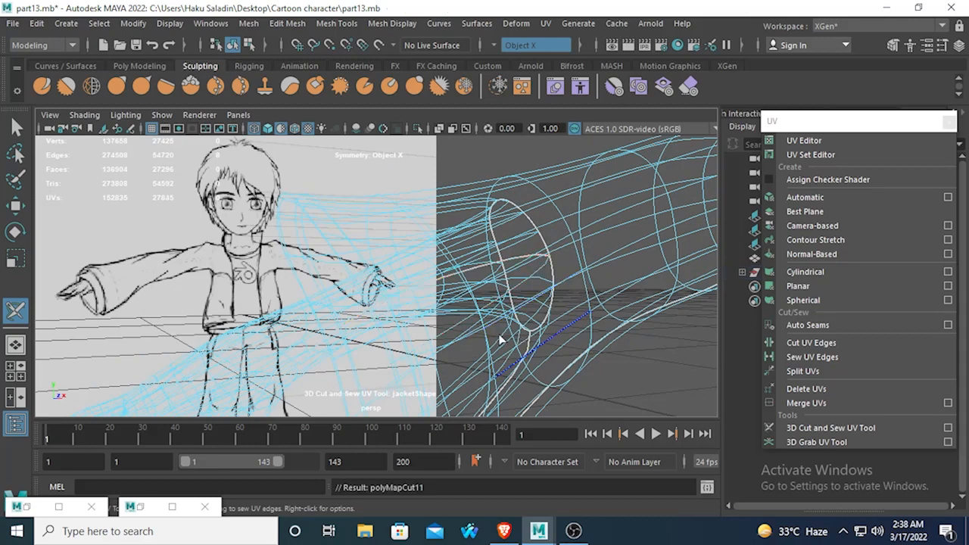
pyautogui.keyDown('alt'); pyautogui.moveTo(477, 330); pyautogui.dragTo(521, 303); pyautogui.keyUp('alt')
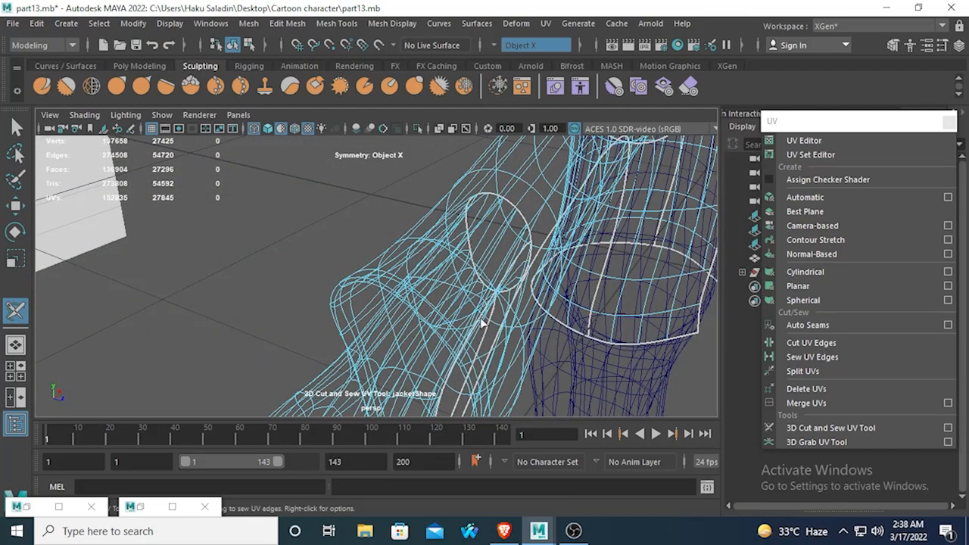
pyautogui.keyDown('alt'); pyautogui.moveTo(482, 323); pyautogui.dragTo(500, 230, button='middle'); pyautogui.keyUp('alt')
pyautogui.keyDown('alt'); pyautogui.moveTo(477, 280); pyautogui.dragTo(420, 265); pyautogui.keyUp('alt')
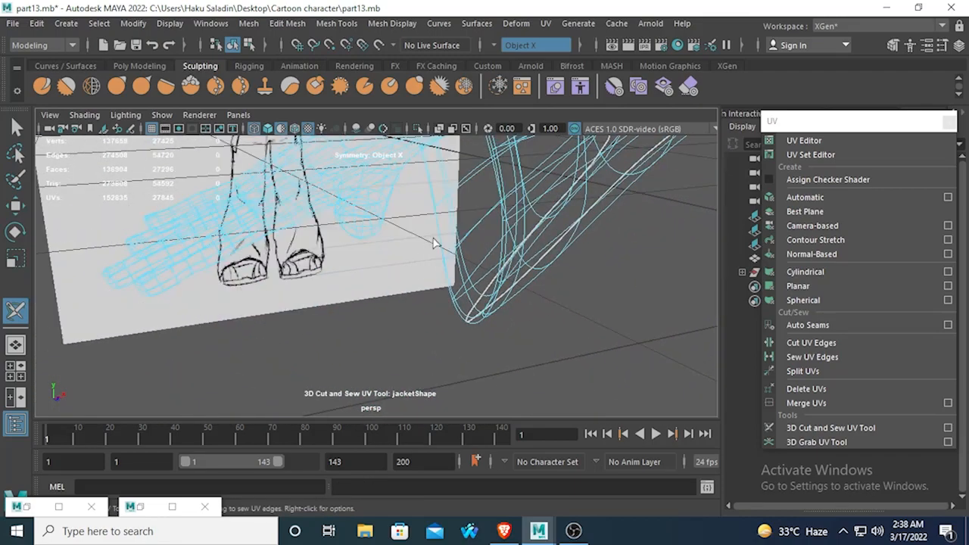
pyautogui.click(267, 128)
# Step: Cut the UV seam along the thumb and continue it down the thumb-facing side of the index finger
pyautogui.moveTo(309, 199)
pyautogui.keyDown('alt'); pyautogui.mouseDown()
pyautogui.moveTo(353, 219)
pyautogui.moveTo(357, 278)
pyautogui.moveTo(324, 285)
pyautogui.mouseUp(); pyautogui.keyUp('alt')
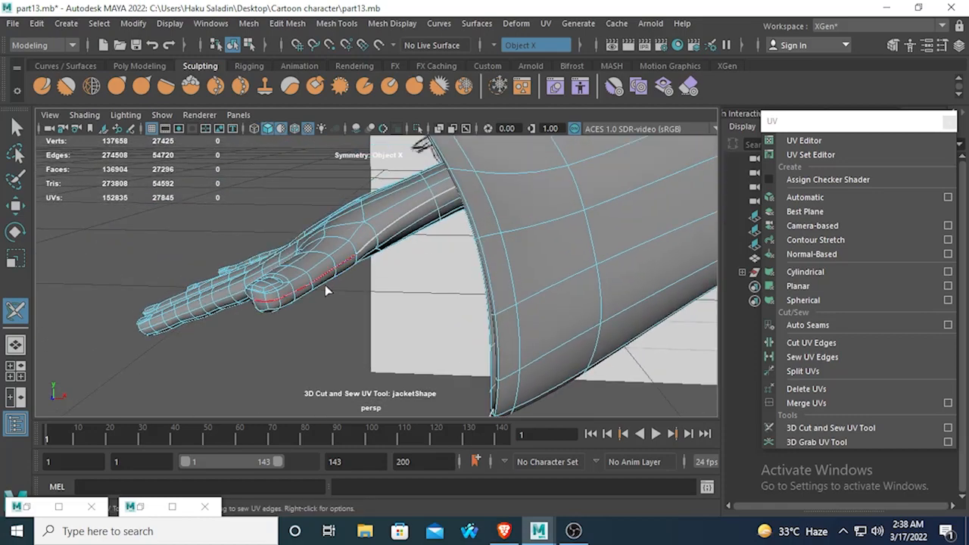
pyautogui.keyDown('alt'); pyautogui.moveTo(288, 338); pyautogui.dragTo(519, 341); pyautogui.keyUp('alt')
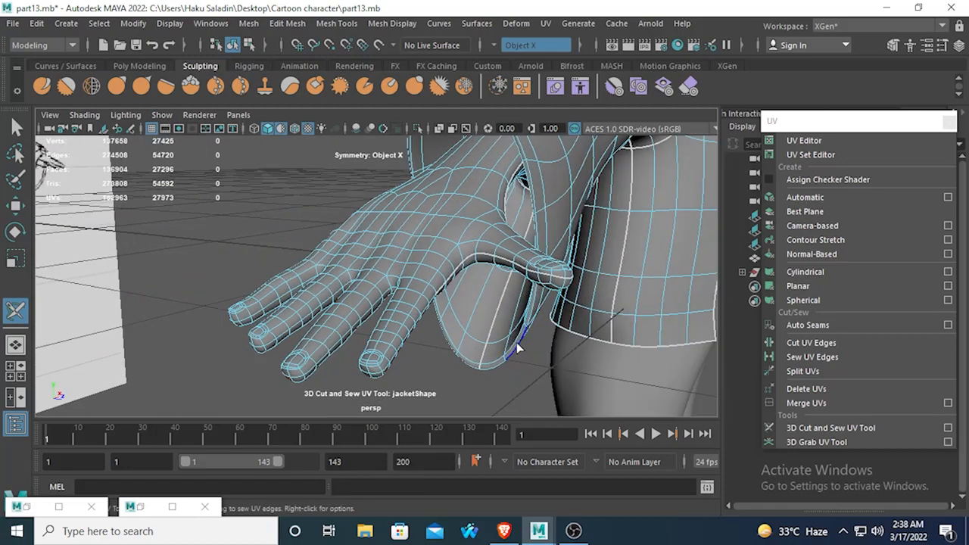
pyautogui.moveTo(430, 296); pyautogui.dragTo(393, 356)
pyautogui.moveTo(511, 339)
pyautogui.keyDown('alt'); pyautogui.mouseDown()
pyautogui.moveTo(588, 329)
pyautogui.moveTo(573, 325)
pyautogui.mouseUp(); pyautogui.keyUp('alt')
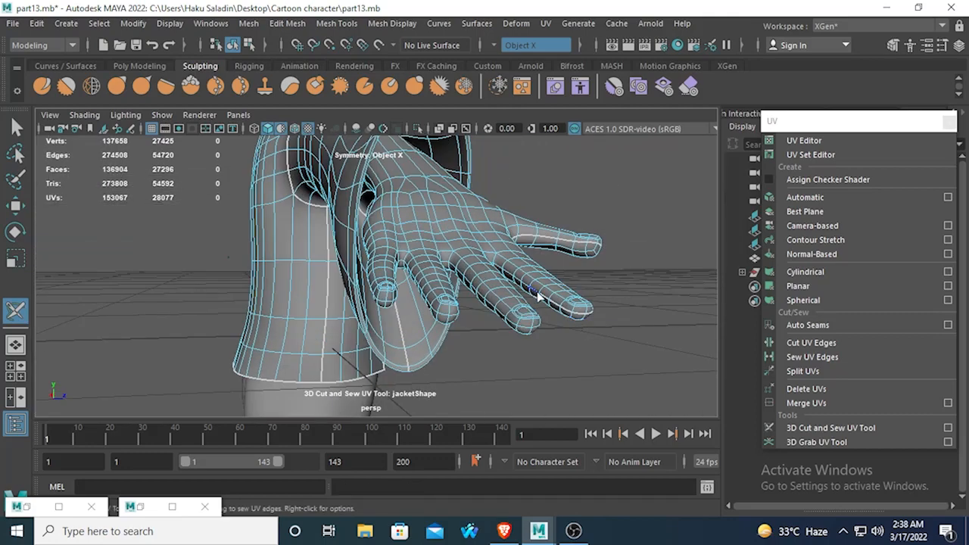
# Step: Cut UV seams along the sides of the index and middle fingers that face the little finger, undoing misplaced cuts
pyautogui.doubleClick(511, 280)
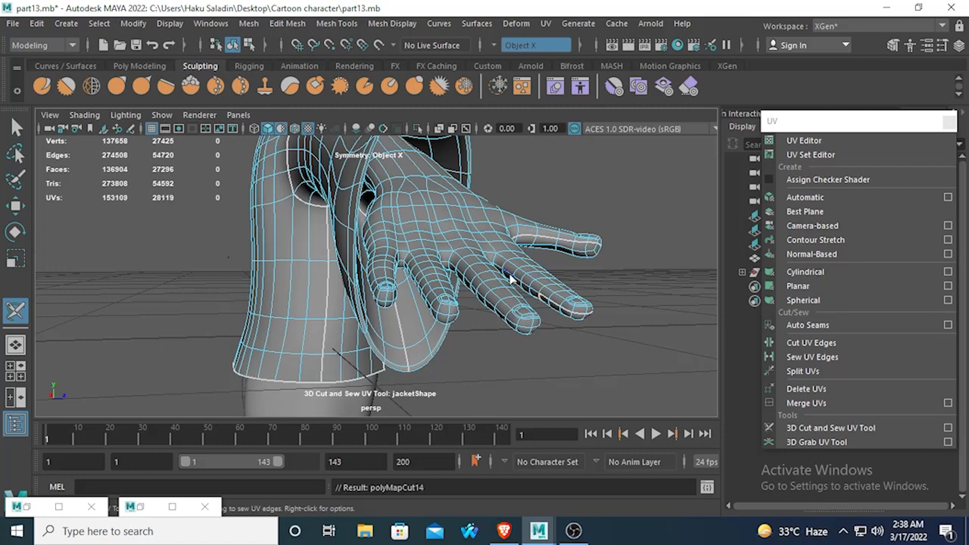
pyautogui.hotkey('ctrl', 'z')
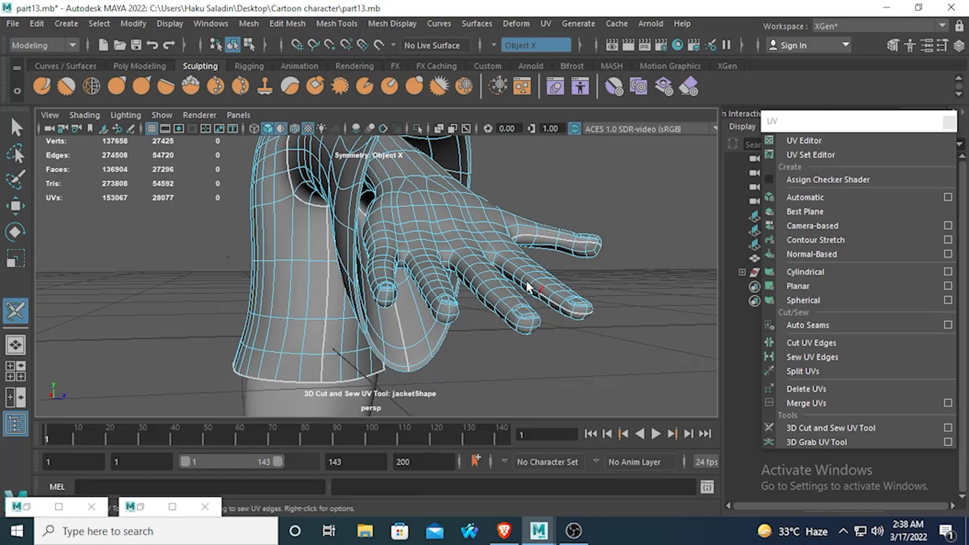
pyautogui.moveTo(527, 281); pyautogui.dragTo(505, 270)
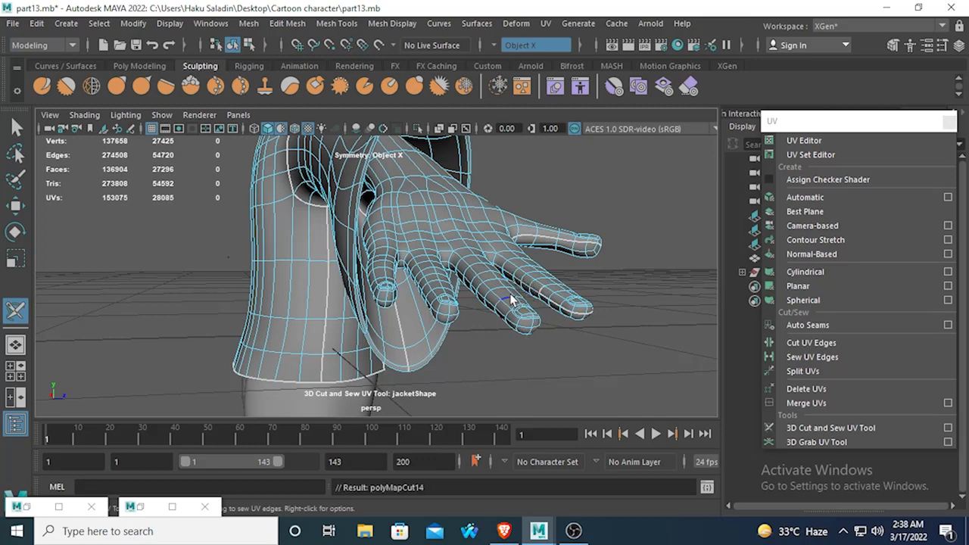
pyautogui.hotkey('ctrl', 'z')
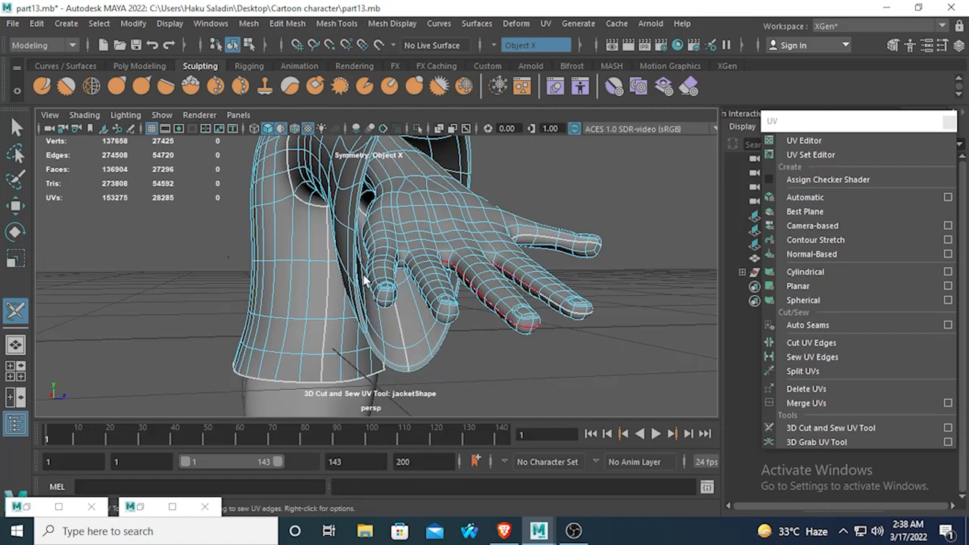
# Step: Cut the UV seam along the side of the ring finger that faces the little finger
pyautogui.keyDown('alt'); pyautogui.moveTo(364, 280); pyautogui.dragTo(435, 344); pyautogui.keyUp('alt')
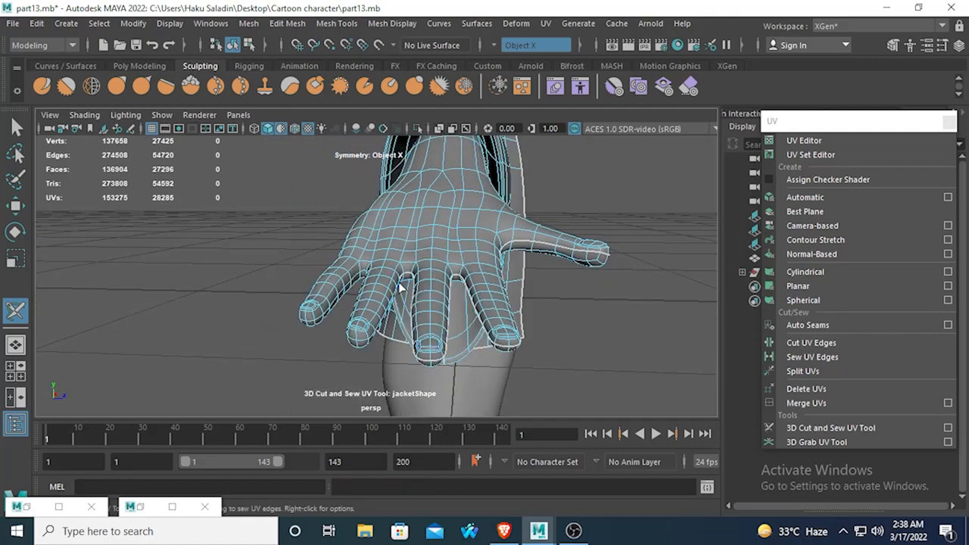
pyautogui.keyDown('alt'); pyautogui.moveTo(377, 326); pyautogui.dragTo(388, 277); pyautogui.keyUp('alt')
pyautogui.scroll(3, 358, 333)
pyautogui.scroll(-3, 364, 322)
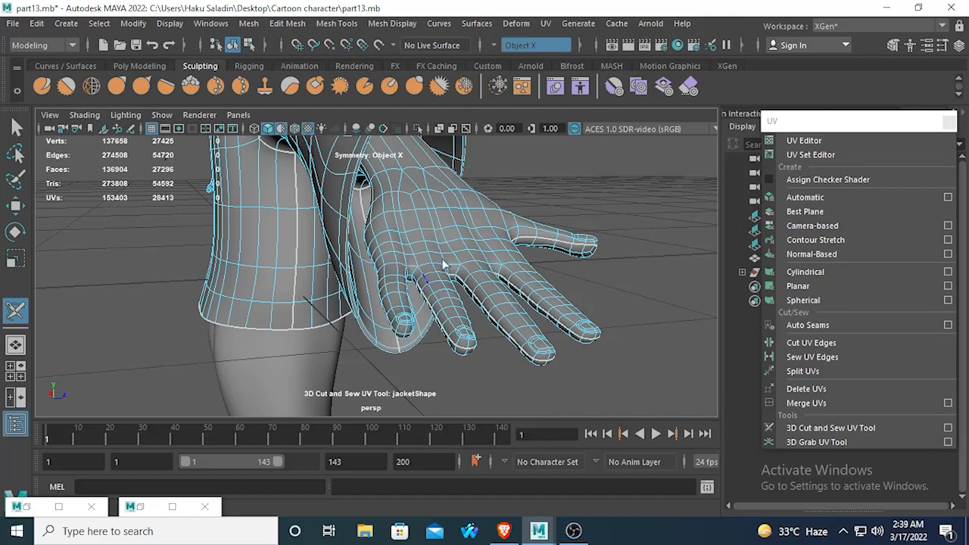
# Step: Start cutting the UV seam across the webbing between the ring and little fingers
pyautogui.scroll(6, 452, 326)
pyautogui.scroll(-6, 446, 323)
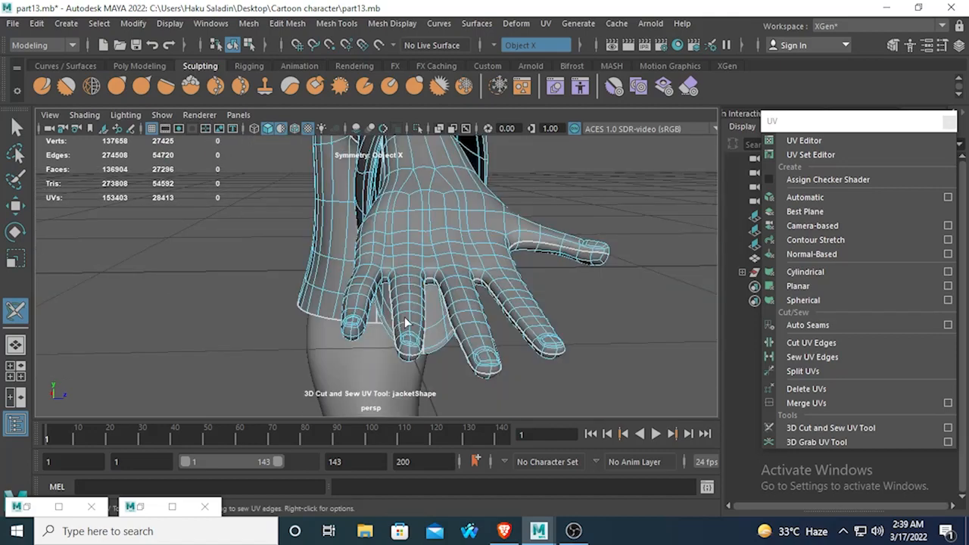
pyautogui.scroll(5, 446, 323)
pyautogui.scroll(-5, 446, 323)
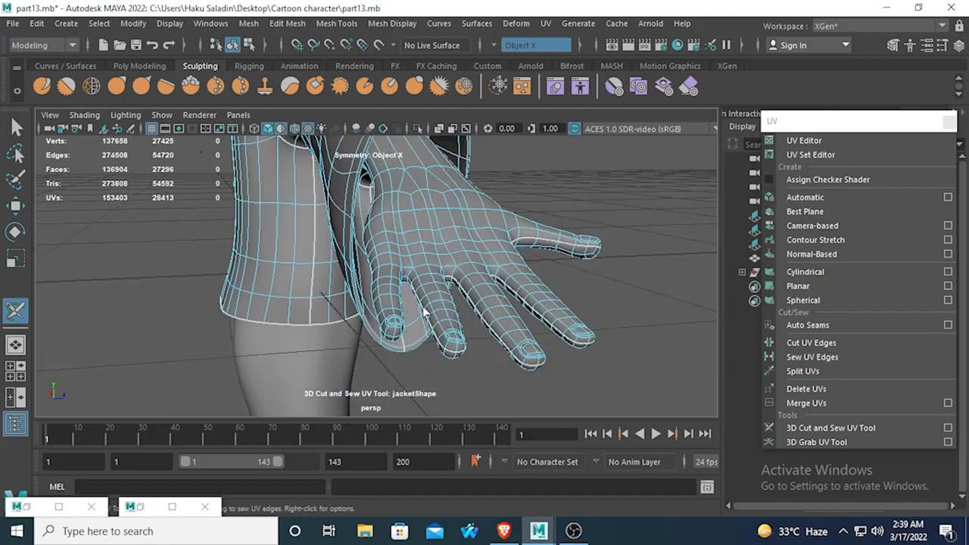
pyautogui.scroll(5, 445, 316)
pyautogui.scroll(-4, 446, 316)
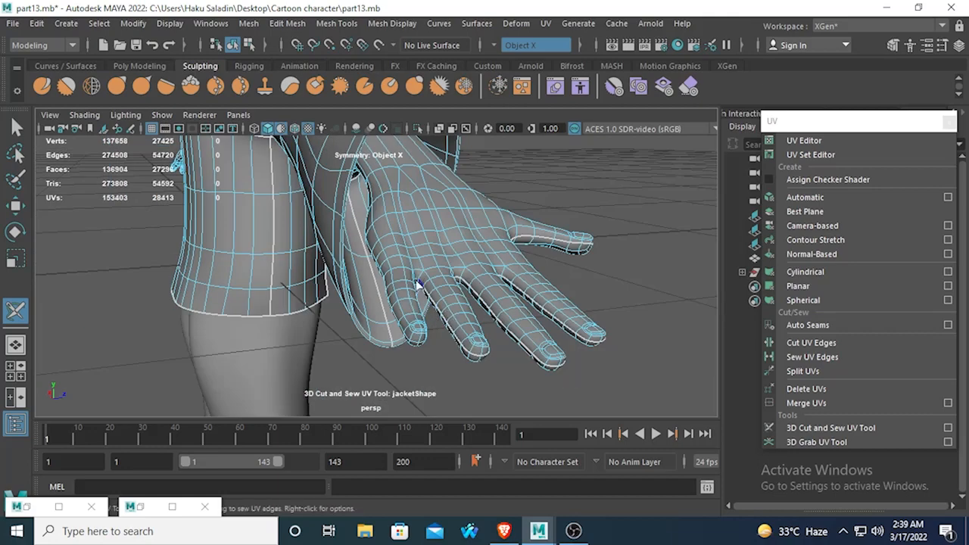
pyautogui.keyDown('alt'); pyautogui.moveTo(389, 353); pyautogui.dragTo(366, 346); pyautogui.keyUp('alt')
pyautogui.scroll(5, 359, 344)
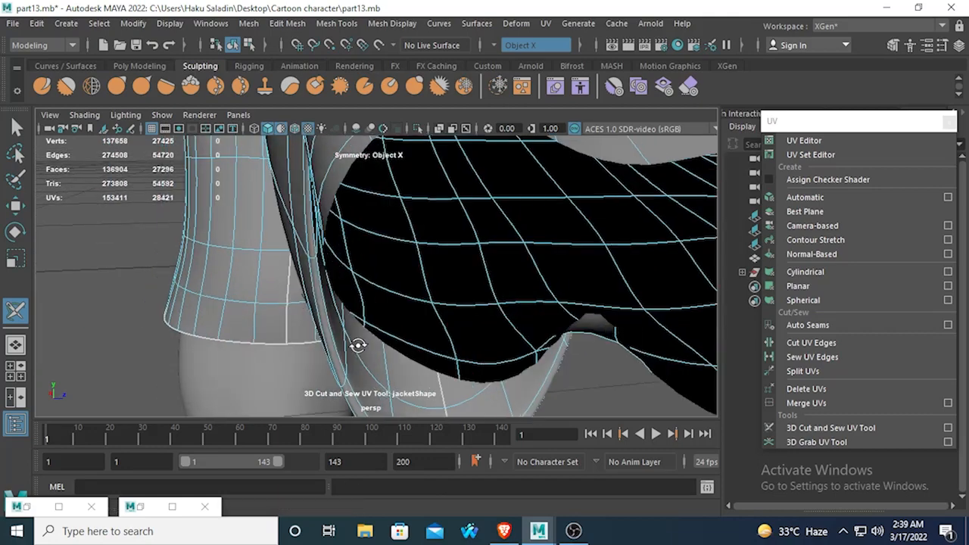
pyautogui.scroll(-8, 342, 353)
pyautogui.scroll(3, 350, 297)
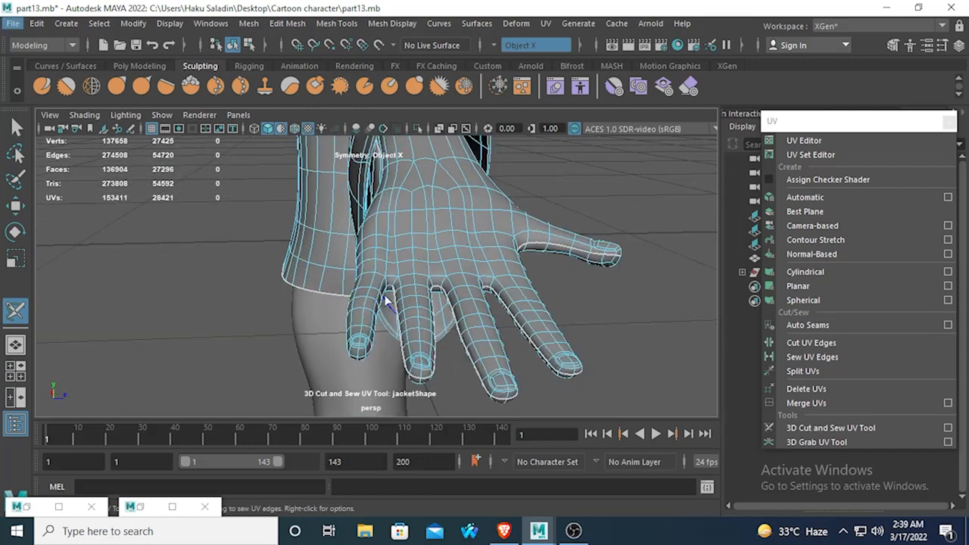
# Step: Complete the seam across the webbing and cut it along the side of the little finger facing the ring finger
pyautogui.press('alt')
pyautogui.moveTo(380, 316); pyautogui.dragTo(341, 325)
pyautogui.scroll(4, 352, 325)
pyautogui.scroll(-4, 350, 326)
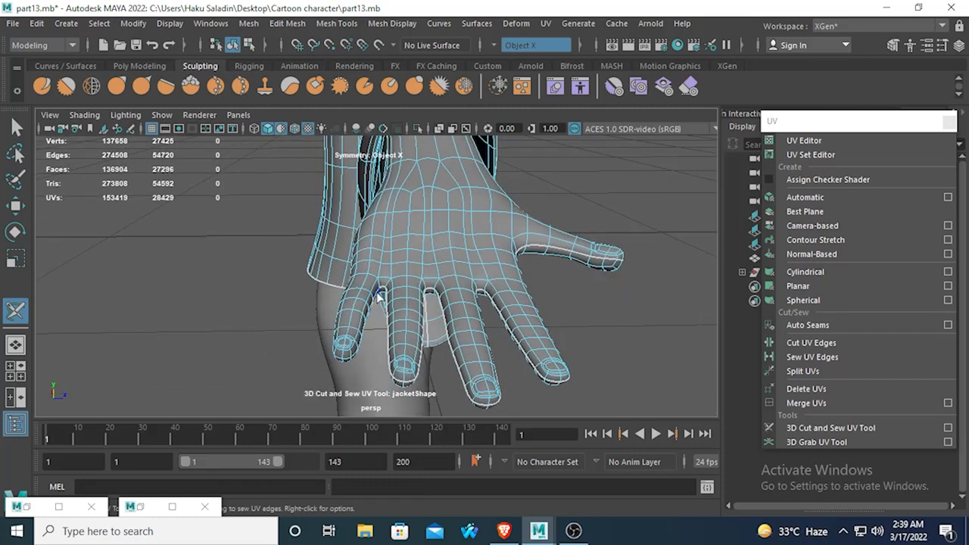
pyautogui.moveTo(376, 296); pyautogui.dragTo(371, 321)
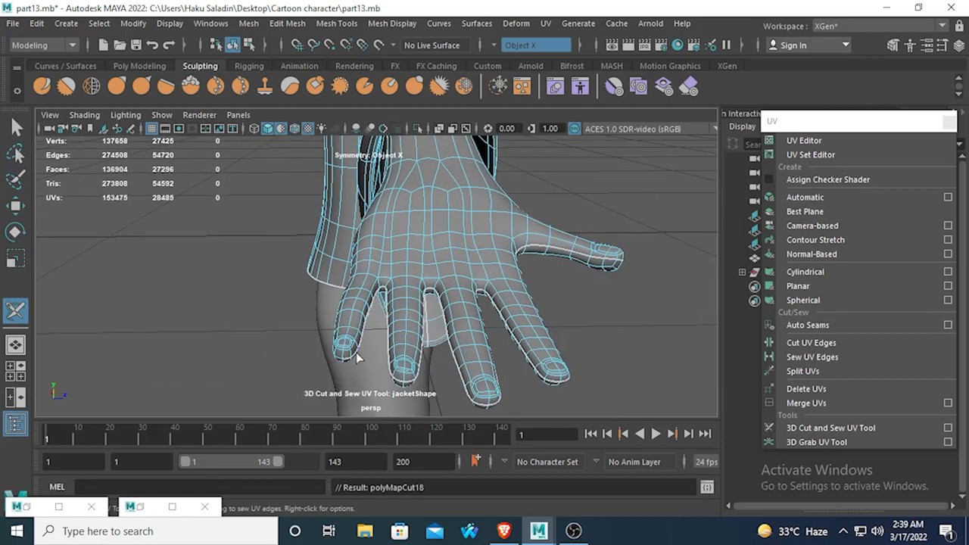
# Step: Cut the UV seam from the little fingertip along its outer side and the hand's outer edge towards the wrist, undoing a misplaced cut
pyautogui.keyDown('alt'); pyautogui.moveTo(379, 362); pyautogui.dragTo(435, 352); pyautogui.keyUp('alt')
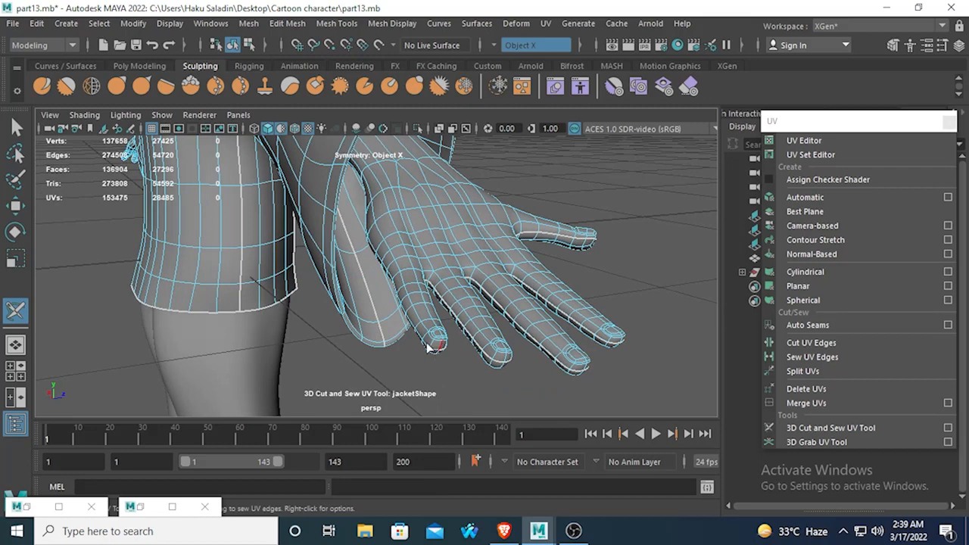
pyautogui.click(428, 347)
pyautogui.hotkey('ctrl', 'z')
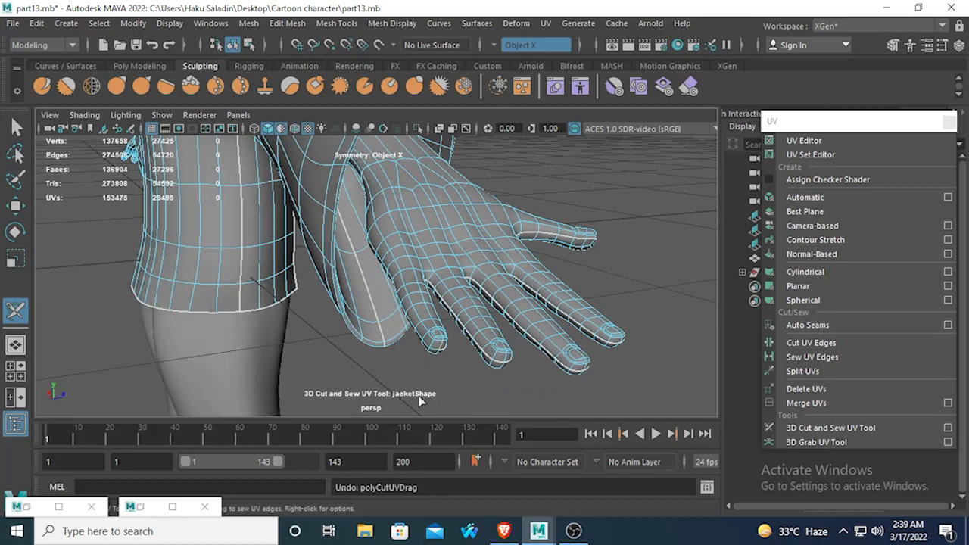
pyautogui.moveTo(437, 350)
pyautogui.mouseDown()
pyautogui.moveTo(413, 341)
pyautogui.moveTo(396, 281)
pyautogui.moveTo(315, 209)
pyautogui.mouseUp()
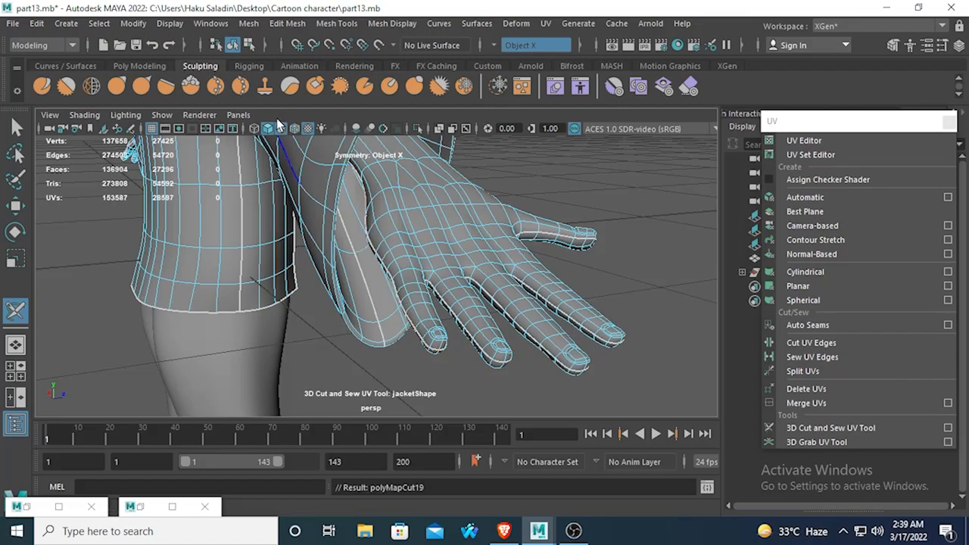
# Step: Extend the outer hand seam inside the sleeve to the arm's end loop in wireframe display, and return to shaded display
pyautogui.press('4')
pyautogui.moveTo(280, 182)
pyautogui.keyDown('alt'); pyautogui.mouseDown()
pyautogui.moveTo(344, 261)
pyautogui.moveTo(396, 300)
pyautogui.moveTo(417, 305)
pyautogui.moveTo(475, 280)
pyautogui.mouseUp(); pyautogui.keyUp('alt')
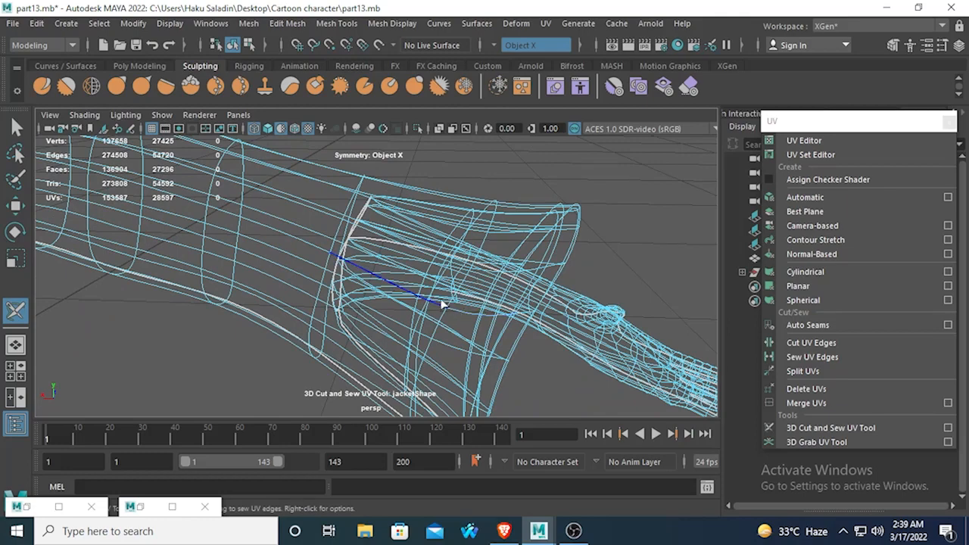
pyautogui.scroll(3, 411, 331)
pyautogui.moveTo(411, 331)
pyautogui.keyDown('alt'); pyautogui.mouseDown()
pyautogui.moveTo(429, 349)
pyautogui.moveTo(416, 317)
pyautogui.mouseUp(); pyautogui.keyUp('alt')
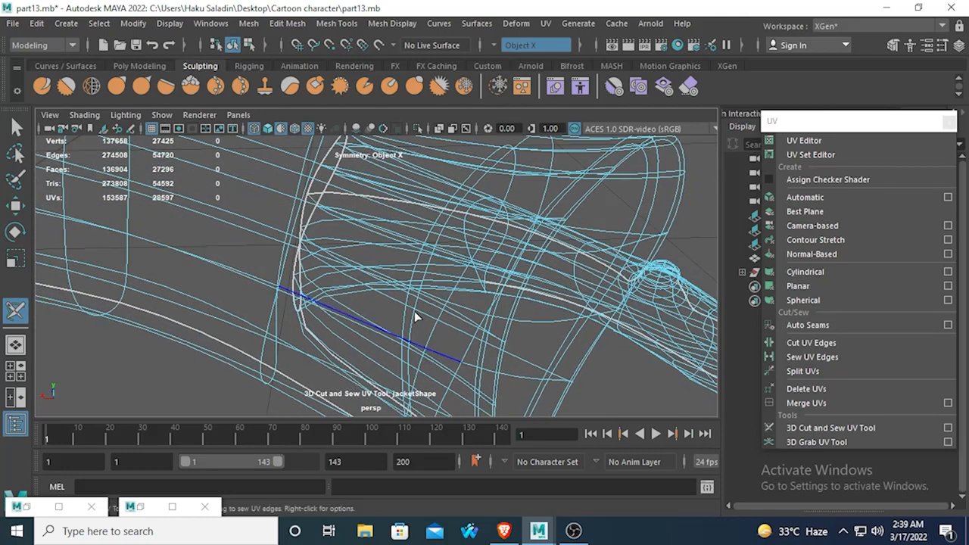
pyautogui.scroll(3, 422, 305)
pyautogui.moveTo(398, 283)
pyautogui.keyDown('alt'); pyautogui.mouseDown()
pyautogui.moveTo(422, 305)
pyautogui.moveTo(409, 290)
pyautogui.mouseUp(); pyautogui.keyUp('alt')
pyautogui.keyDown('alt'); pyautogui.moveTo(480, 264); pyautogui.dragTo(337, 309); pyautogui.keyUp('alt')
pyautogui.keyDown('alt'); pyautogui.moveTo(401, 294); pyautogui.dragTo(379, 263); pyautogui.keyUp('alt')
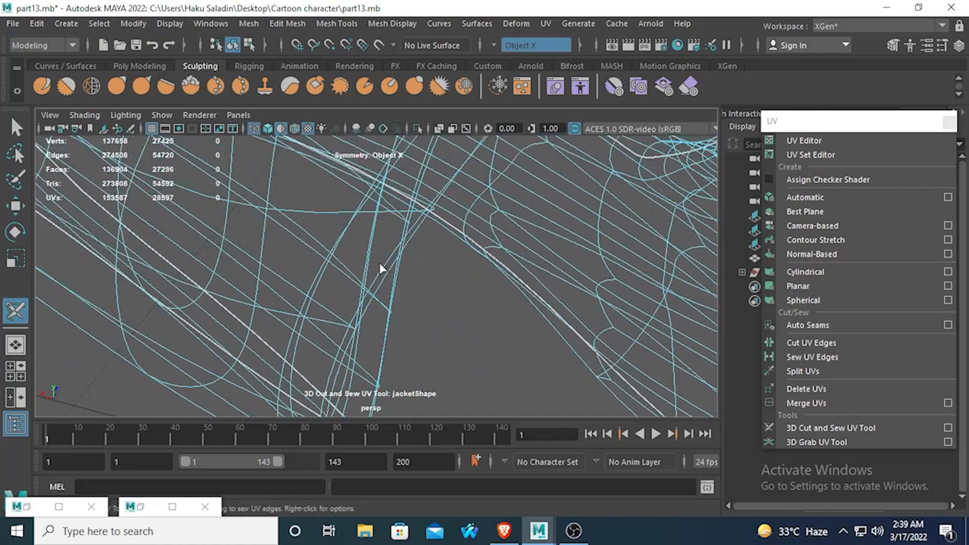
pyautogui.scroll(-5, 459, 241)
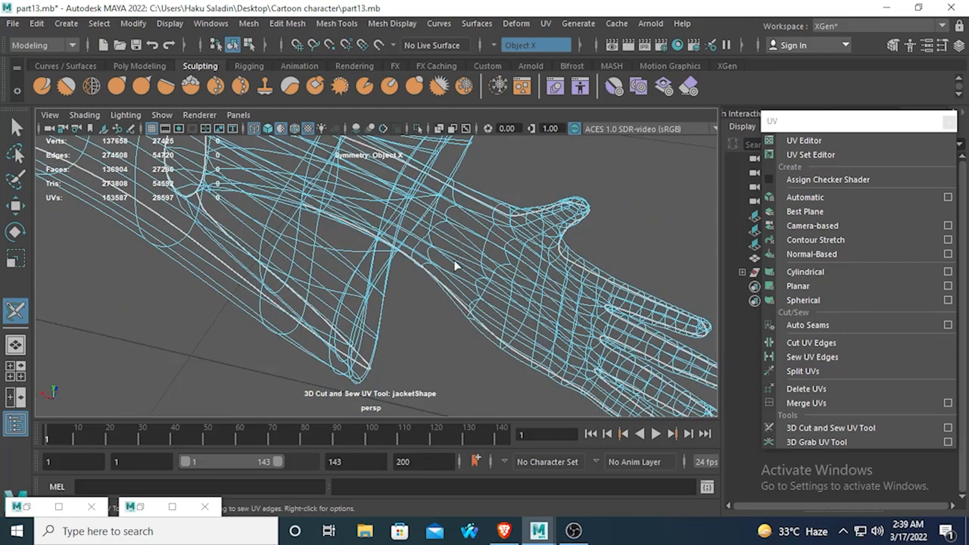
pyautogui.doubleClick(411, 266)
pyautogui.doubleClick(407, 252)
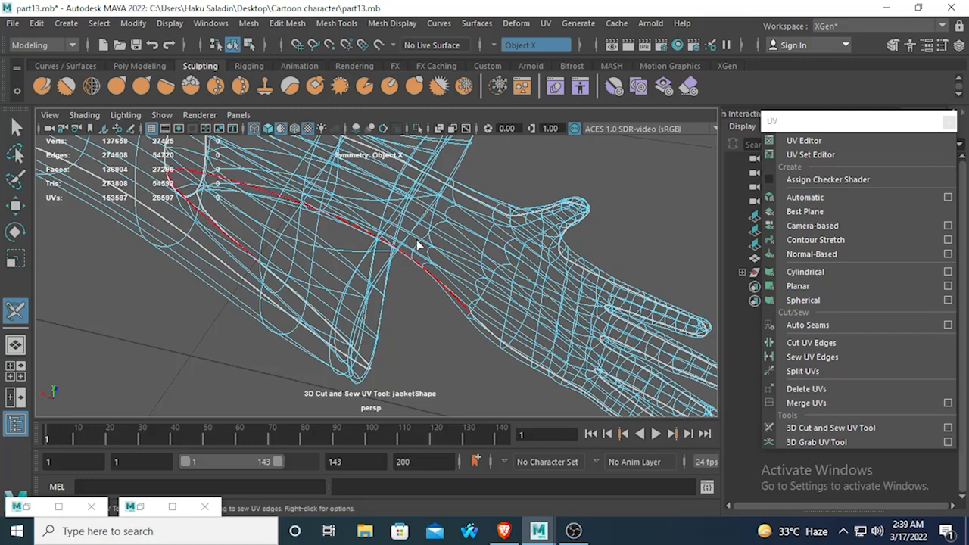
pyautogui.keyDown('alt'); pyautogui.moveTo(191, 266); pyautogui.dragTo(296, 168); pyautogui.keyUp('alt')
pyautogui.click(267, 128)
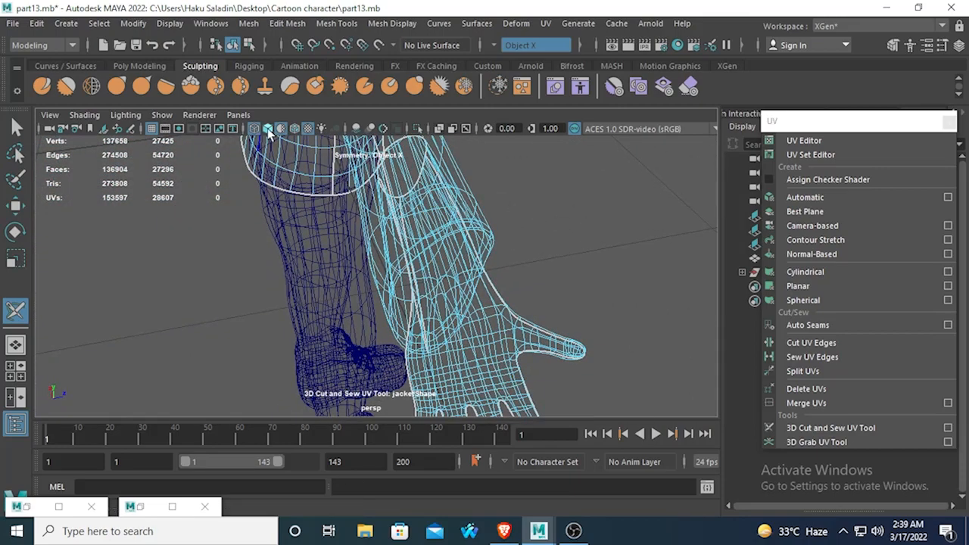
pyautogui.moveTo(356, 182)
pyautogui.keyDown('alt'); pyautogui.mouseDown()
pyautogui.moveTo(402, 223)
pyautogui.moveTo(383, 245)
pyautogui.moveTo(399, 337)
pyautogui.mouseUp(); pyautogui.keyUp('alt')
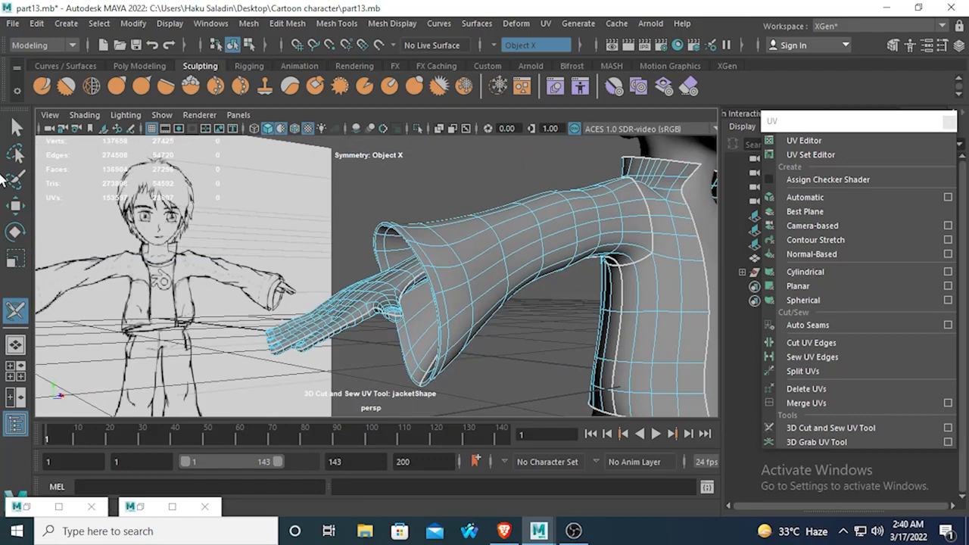
# Step: Leave the cutting tool and select the UV shells of both hands in UV shell selection mode
pyautogui.click(17, 128)
pyautogui.keyDown('alt'); pyautogui.moveTo(262, 221); pyautogui.dragTo(324, 253); pyautogui.keyUp('alt')
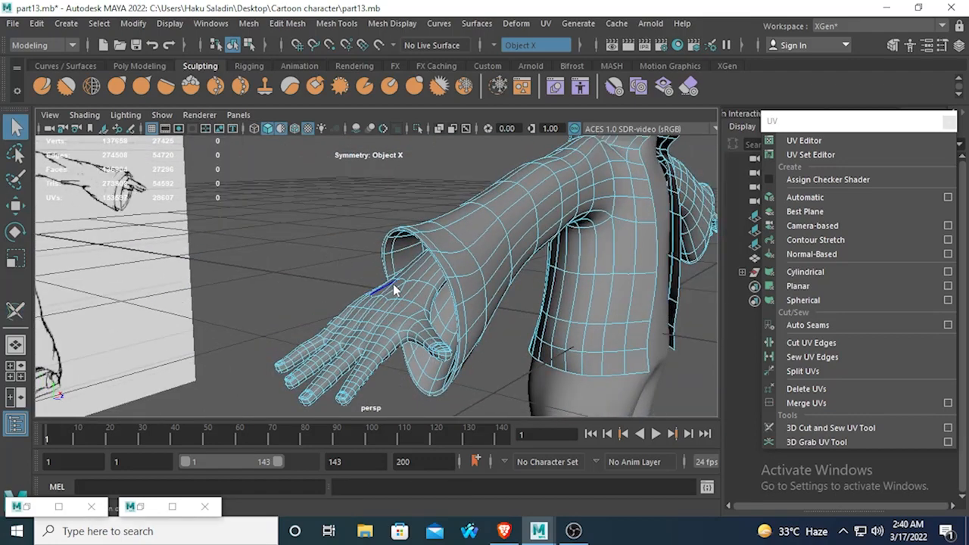
pyautogui.moveTo(386, 140); pyautogui.dragTo(458, 177, button='right')
pyautogui.click(376, 295)
pyautogui.click(377, 300)
pyautogui.keyDown('alt'); pyautogui.moveTo(376, 301); pyautogui.dragTo(412, 352); pyautogui.keyUp('alt')
pyautogui.click(392, 228)
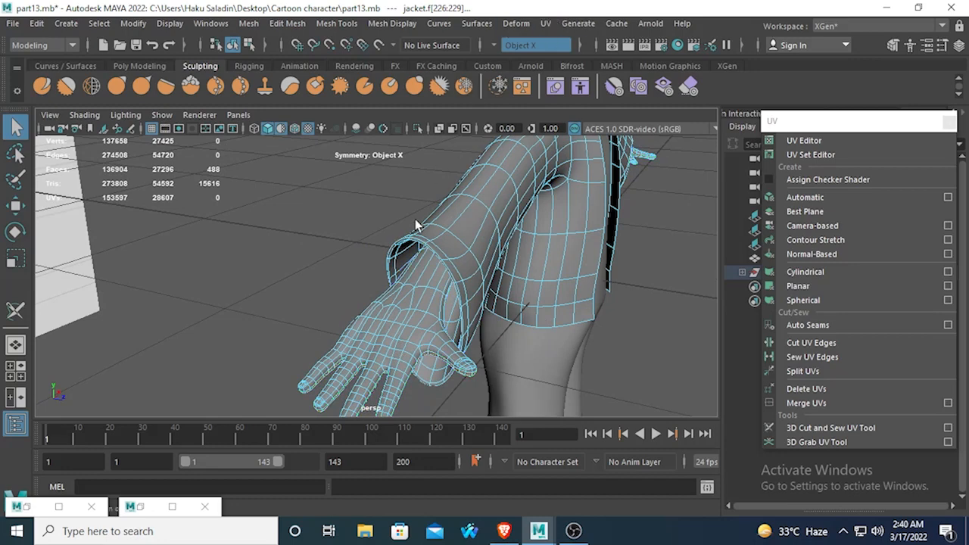
pyautogui.click(387, 317)
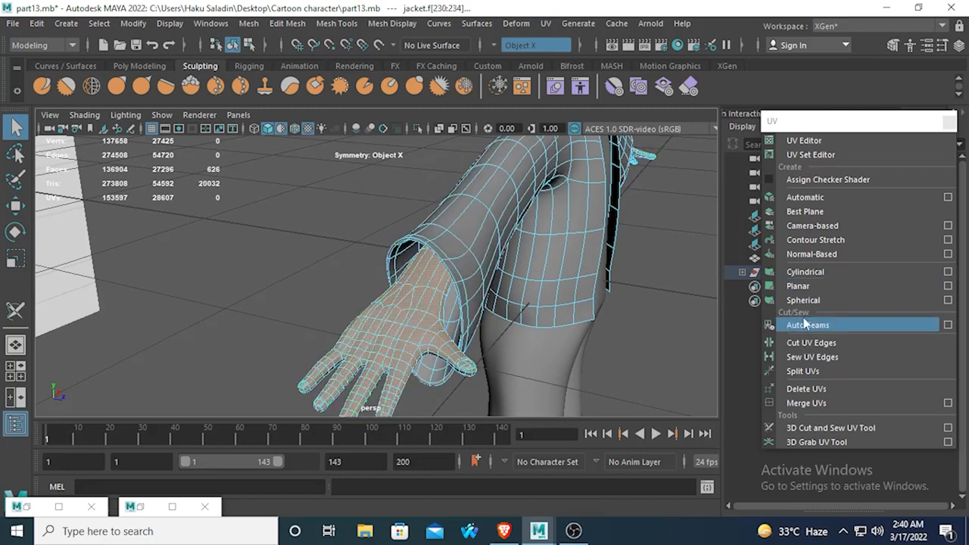
# Step: Open the UV Editor and shrink its window so the hand shells and the 3D model are visible together
pyautogui.click(545, 23)
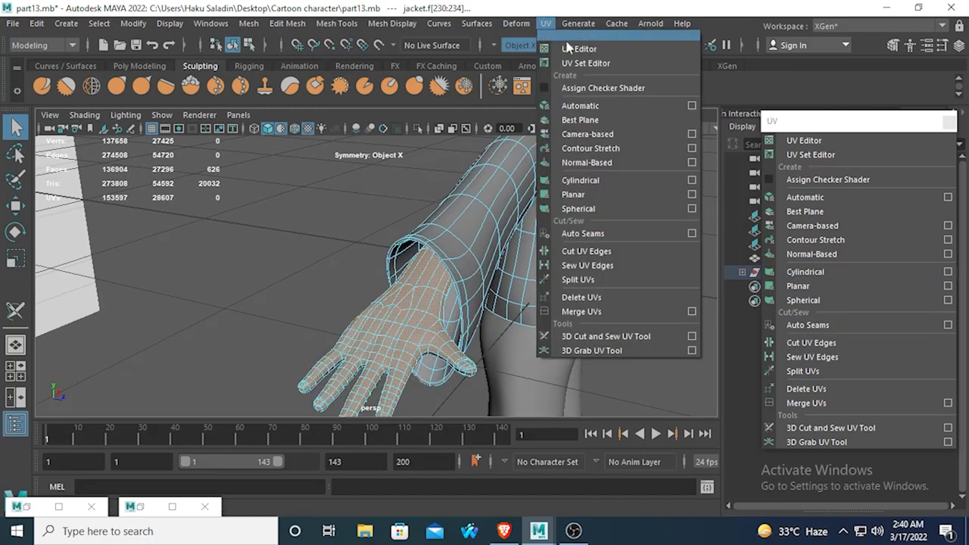
pyautogui.click(569, 35)
pyautogui.moveTo(485, 160); pyautogui.dragTo(318, 54)
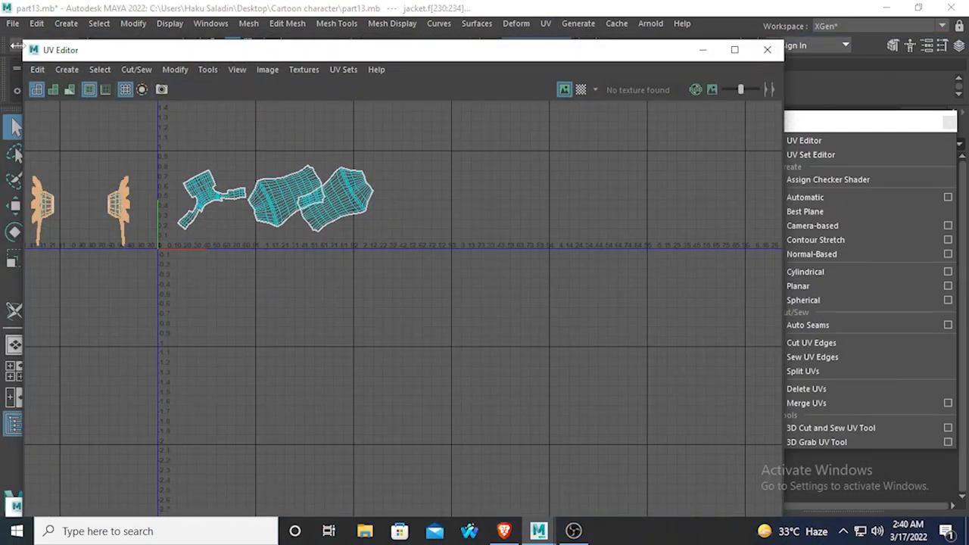
pyautogui.moveTo(30, 43); pyautogui.dragTo(335, 194)
pyautogui.moveTo(443, 210); pyautogui.dragTo(101, 75)
pyautogui.click(541, 208)
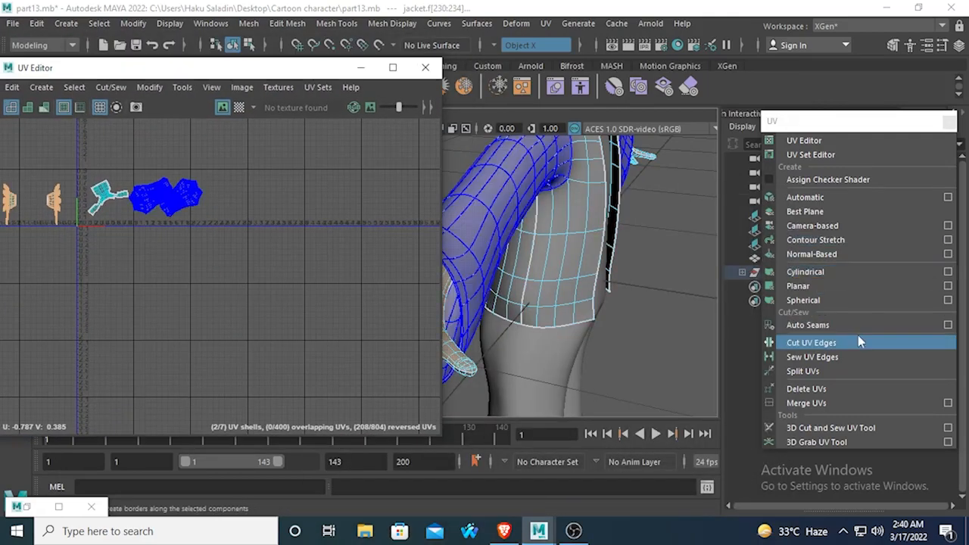
# Step: Restore the minimized UV Toolkit window
pyautogui.click(542, 26)
pyautogui.click(546, 47)
pyautogui.click(546, 24)
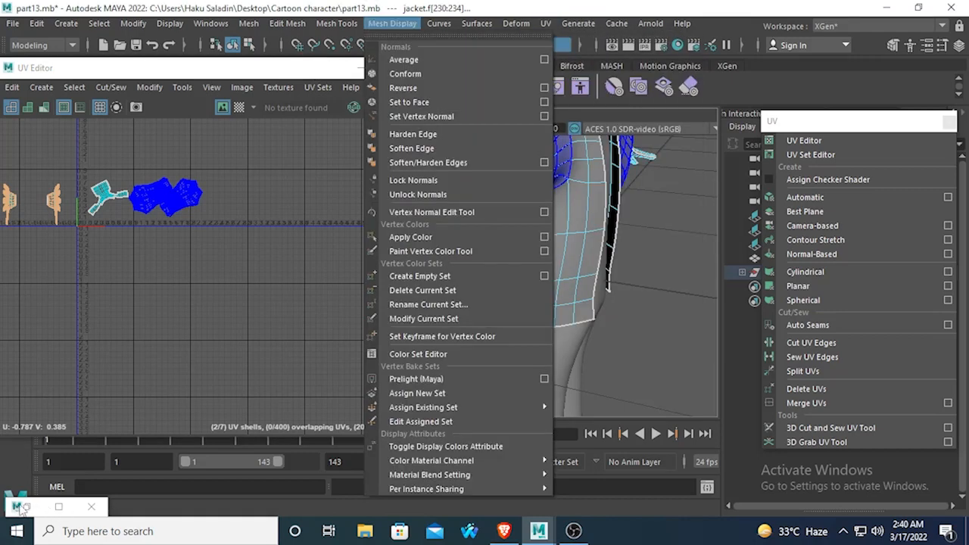
pyautogui.click(21, 508)
pyautogui.click(20, 509)
pyautogui.click(50, 513)
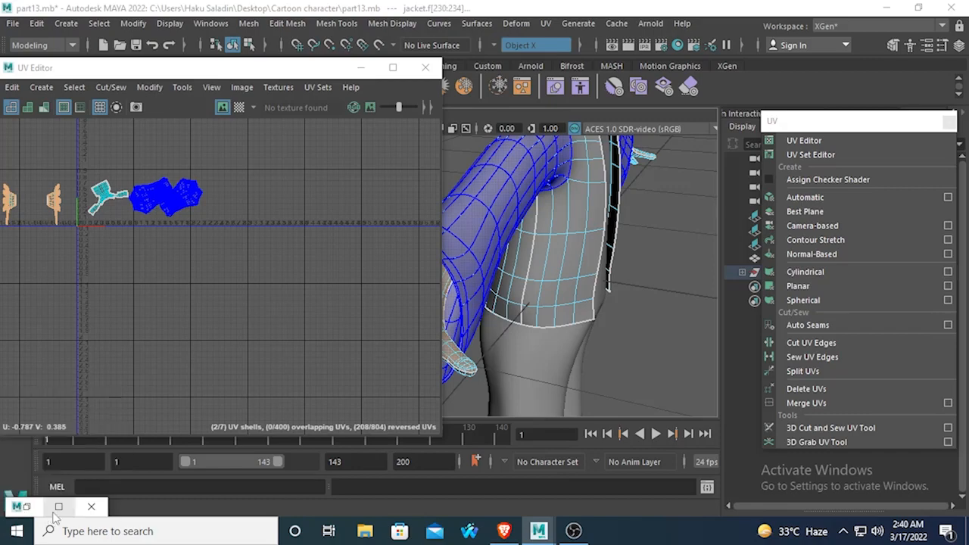
pyautogui.click(58, 506)
pyautogui.click(918, 7)
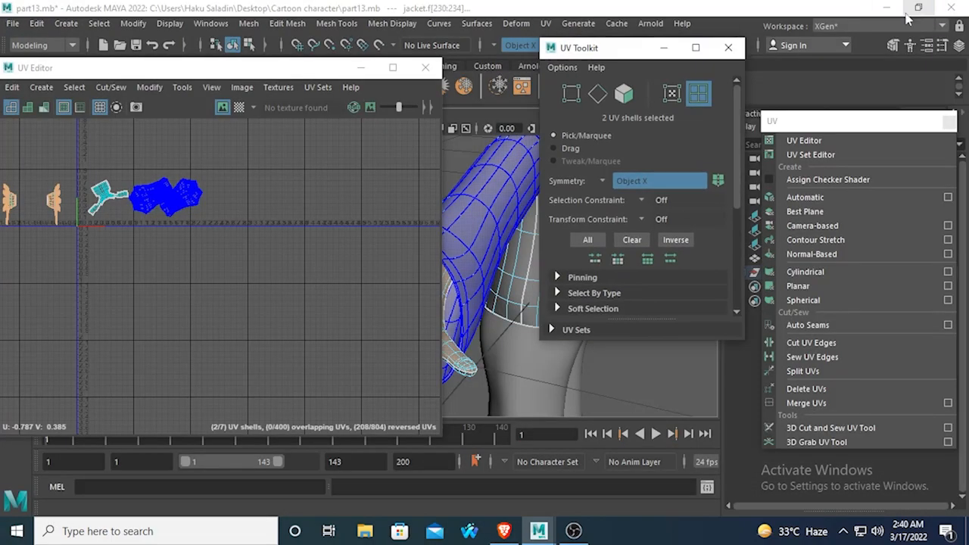
# Step: Arrange the UV Toolkit beside the UV Editor and unfold the selected hand shells
pyautogui.moveTo(625, 51); pyautogui.dragTo(690, 41)
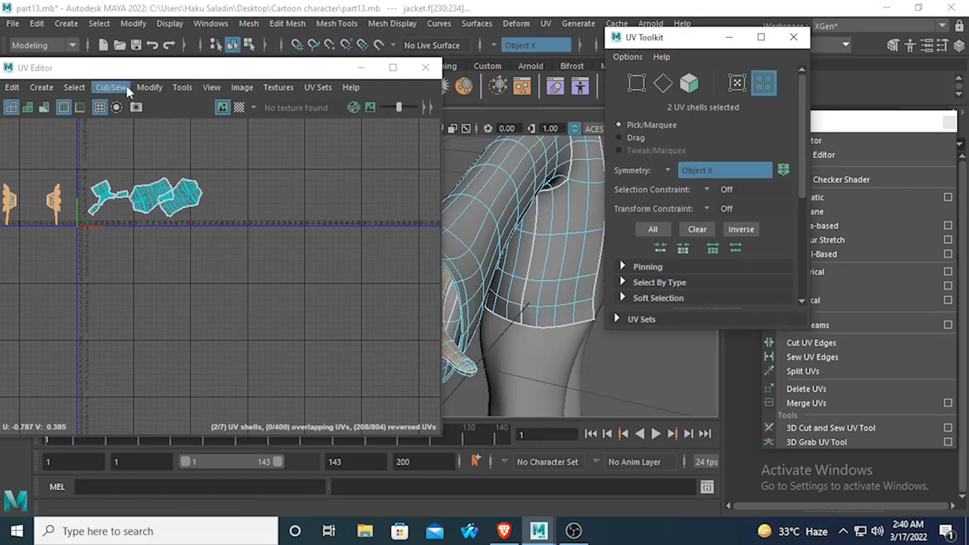
pyautogui.moveTo(144, 66); pyautogui.dragTo(192, 66)
pyautogui.scroll(-4, 787, 218)
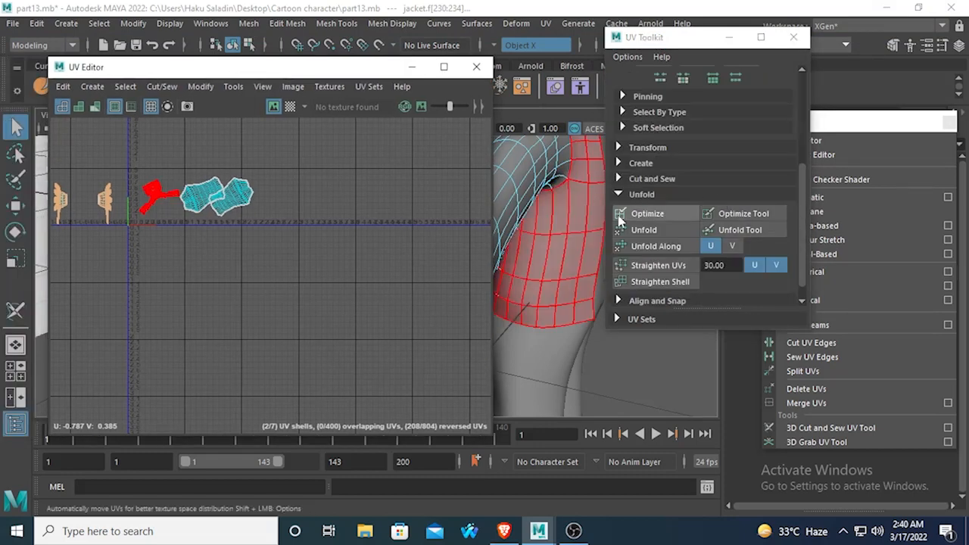
pyautogui.click(641, 227)
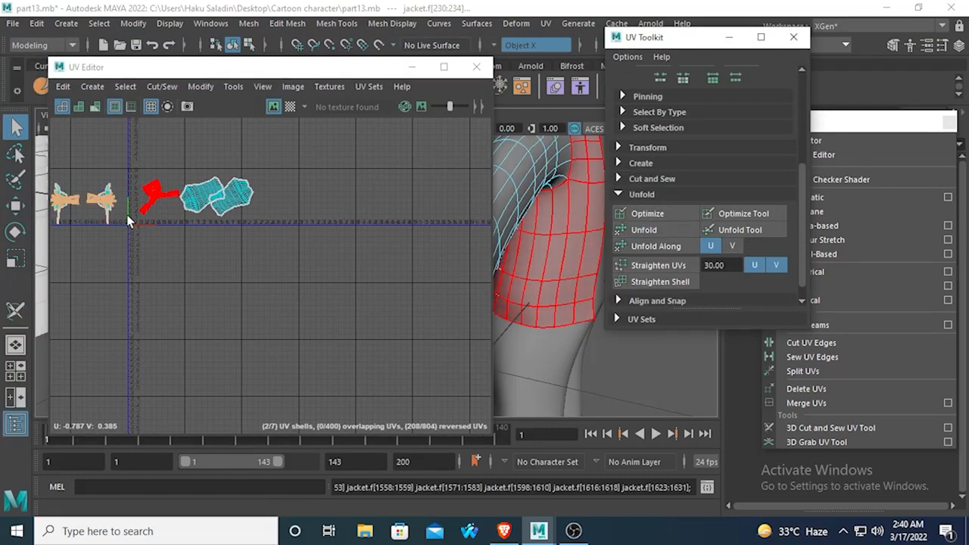
# Step: Move the unfolded hand shells straight up to about V 0.99, clear of the shells they overlap
pyautogui.keyDown('alt'); pyautogui.moveTo(127, 216); pyautogui.dragTo(437, 264, button='middle'); pyautogui.keyUp('alt')
pyautogui.scroll(5, 371, 279)
pyautogui.keyDown('alt'); pyautogui.moveTo(371, 279); pyautogui.dragTo(294, 348, button='middle'); pyautogui.keyUp('alt')
pyautogui.scroll(5, 320, 328)
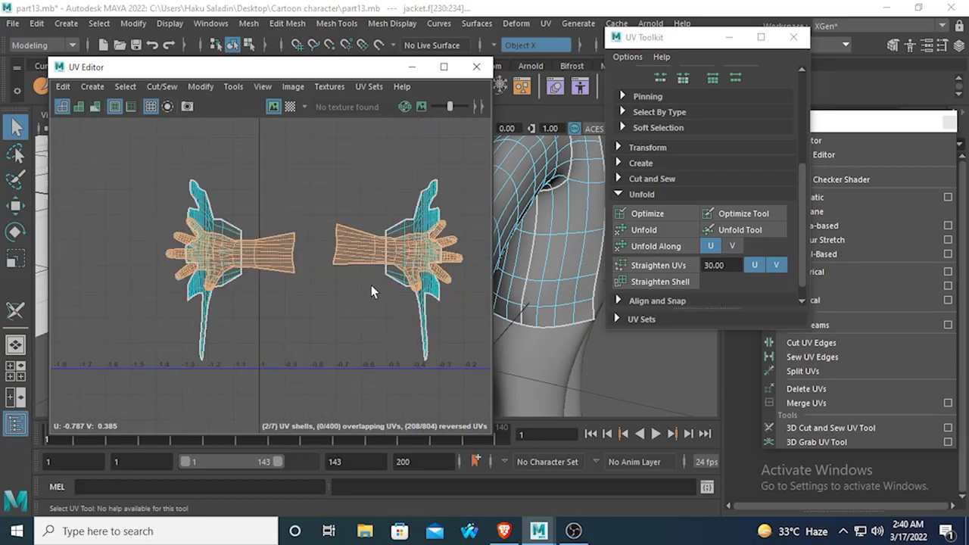
pyautogui.click(15, 205)
pyautogui.scroll(-3, 215, 231)
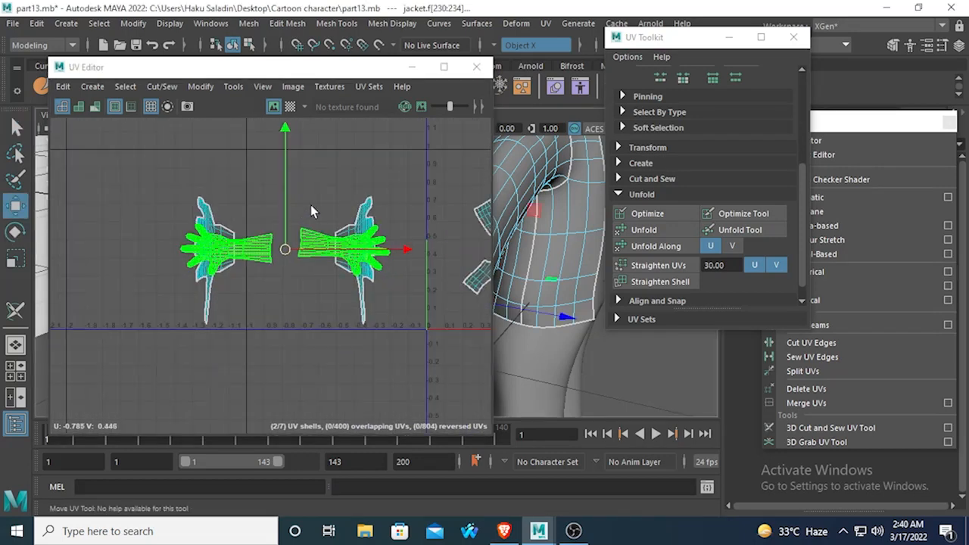
pyautogui.moveTo(289, 132); pyautogui.dragTo(288, 35)
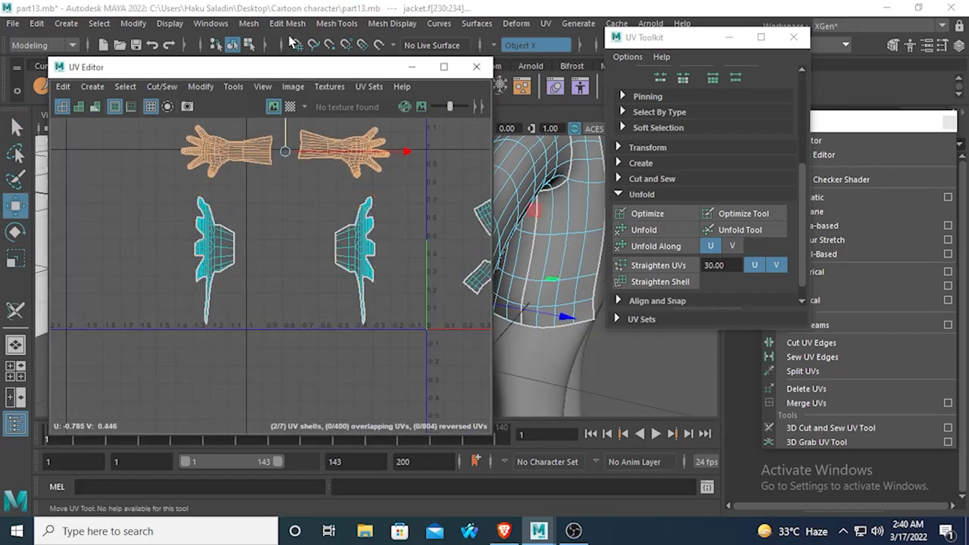
pyautogui.keyDown('alt'); pyautogui.moveTo(319, 135); pyautogui.dragTo(301, 212, button='middle'); pyautogui.keyUp('alt')
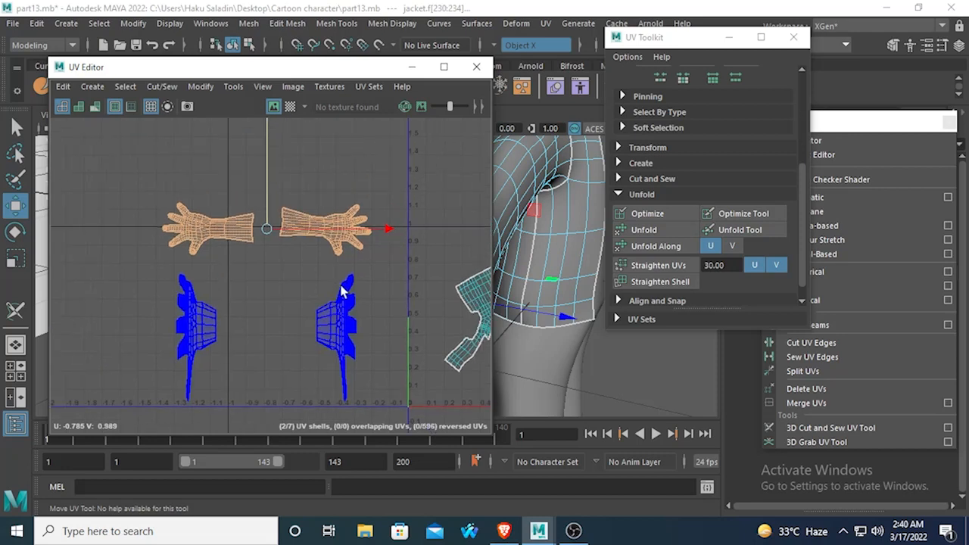
# Step: Select the two folded hand shells below the horizontal pair and unfold them
pyautogui.click(298, 265)
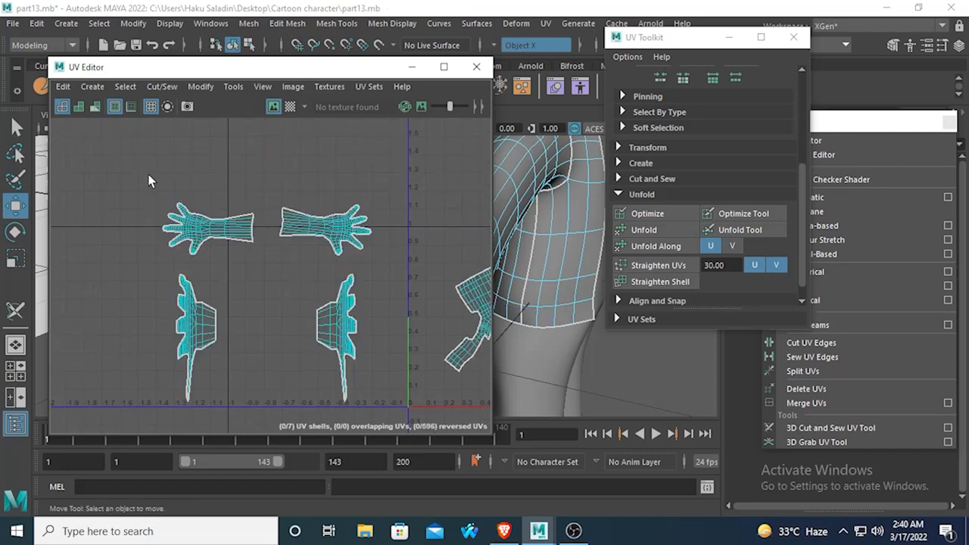
pyautogui.moveTo(331, 223); pyautogui.dragTo(371, 241)
pyautogui.scroll(2, 373, 242)
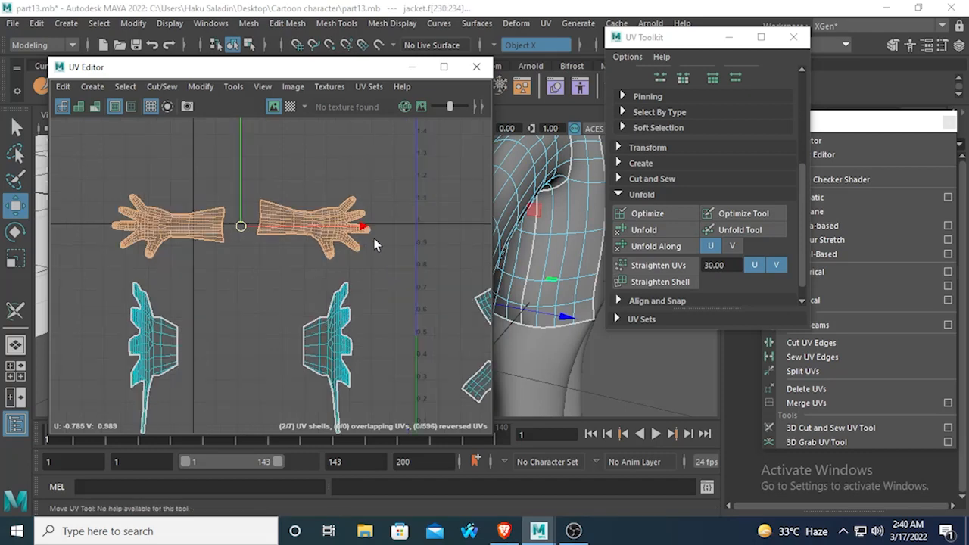
pyautogui.click(356, 269)
pyautogui.scroll(4, 346, 261)
pyautogui.scroll(-2, 303, 208)
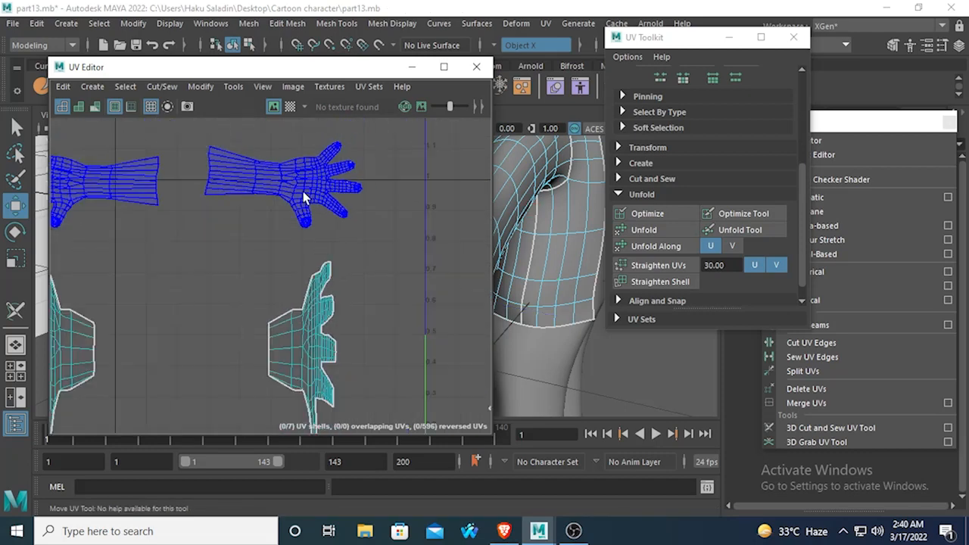
pyautogui.scroll(-3, 332, 291)
pyautogui.moveTo(140, 278); pyautogui.dragTo(349, 355)
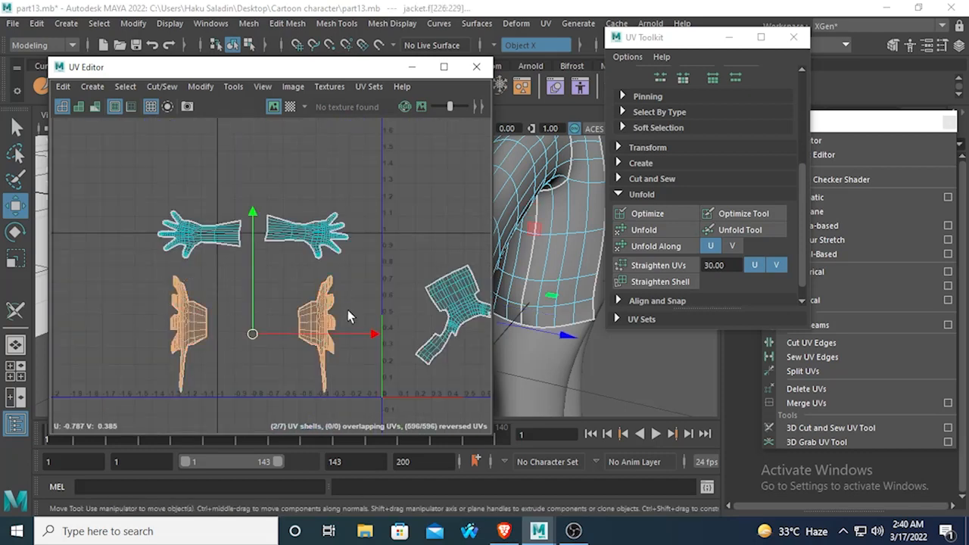
pyautogui.click(658, 229)
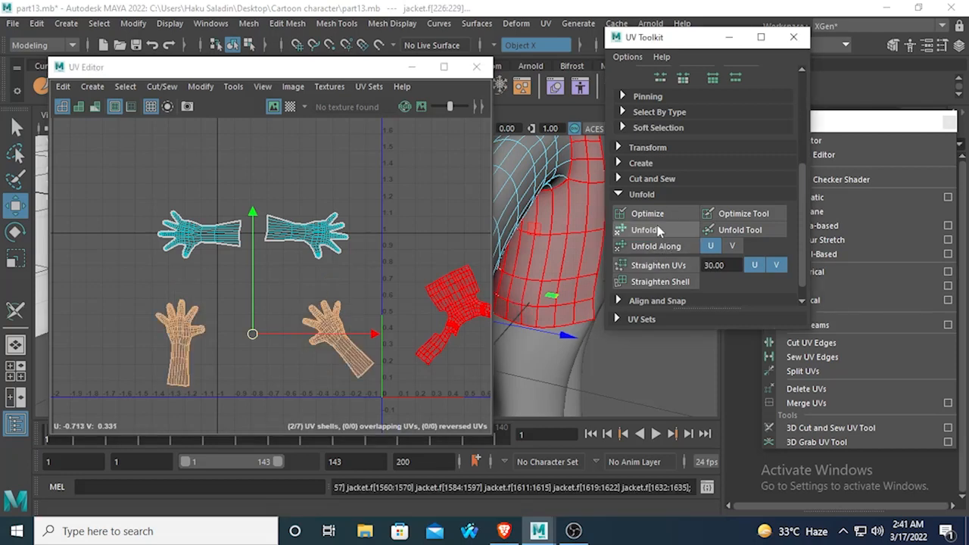
pyautogui.click(69, 255)
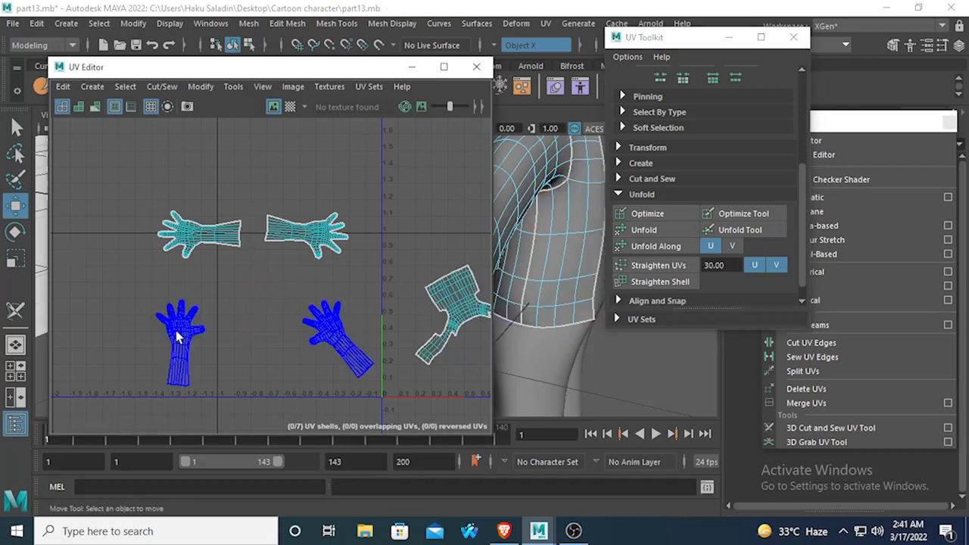
# Step: Move the two newly unfolded hand shells straight up to sit just beneath the horizontal pair
pyautogui.hotkey('ctrl', 'z')
pyautogui.hotkey('ctrl', 'z')
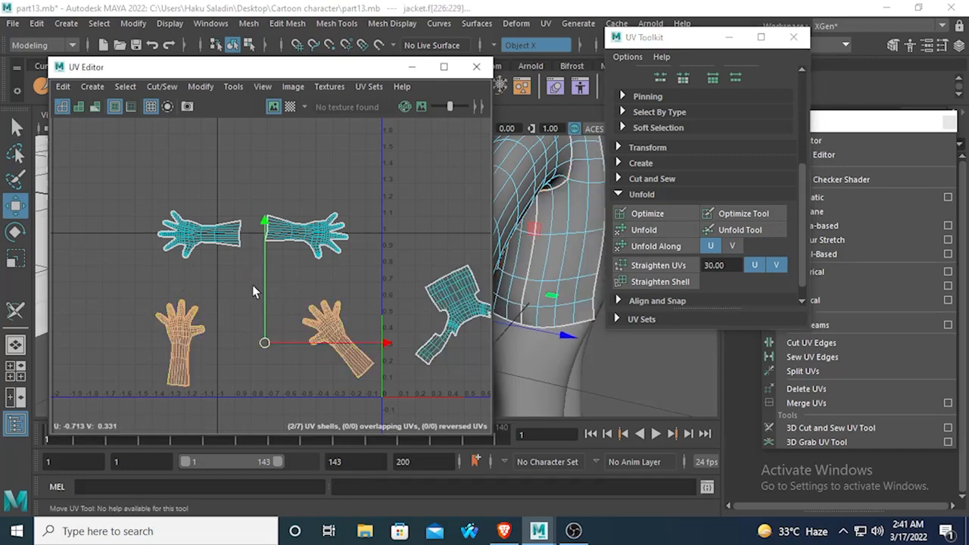
pyautogui.moveTo(261, 229); pyautogui.dragTo(265, 195)
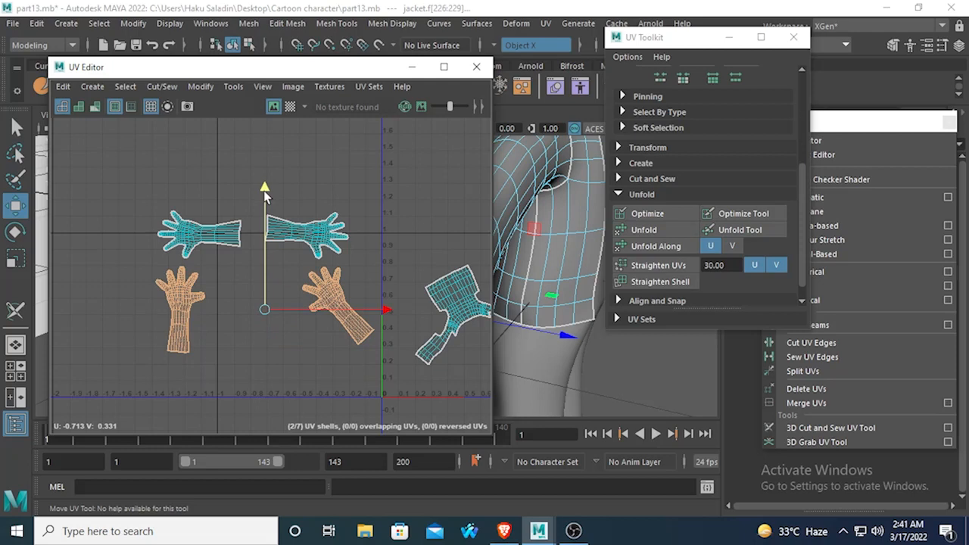
pyautogui.click(317, 150)
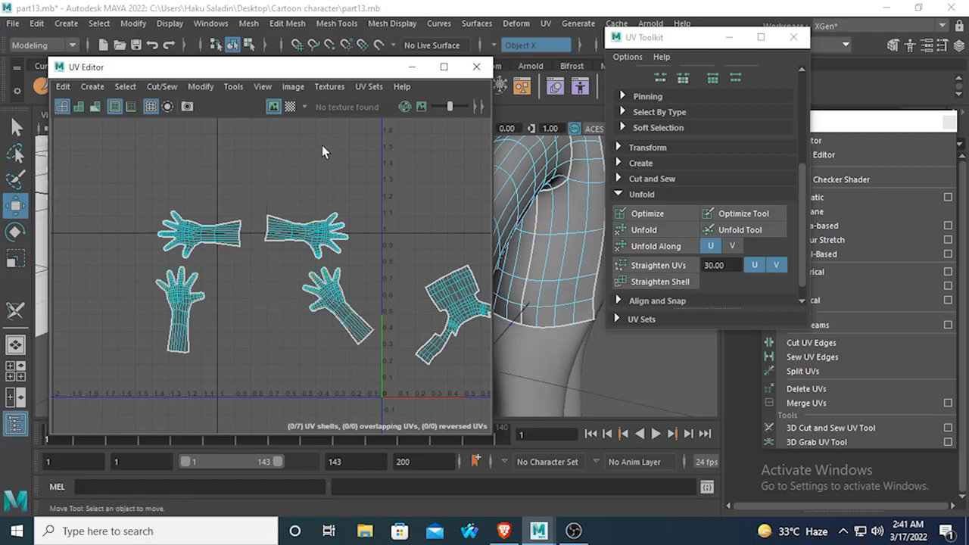
# Step: Review the complete jacket shell layout and close the UV Editor
pyautogui.scroll(-3, 382, 190)
pyautogui.keyDown('alt'); pyautogui.moveTo(384, 256); pyautogui.dragTo(295, 230, button='middle'); pyautogui.keyUp('alt')
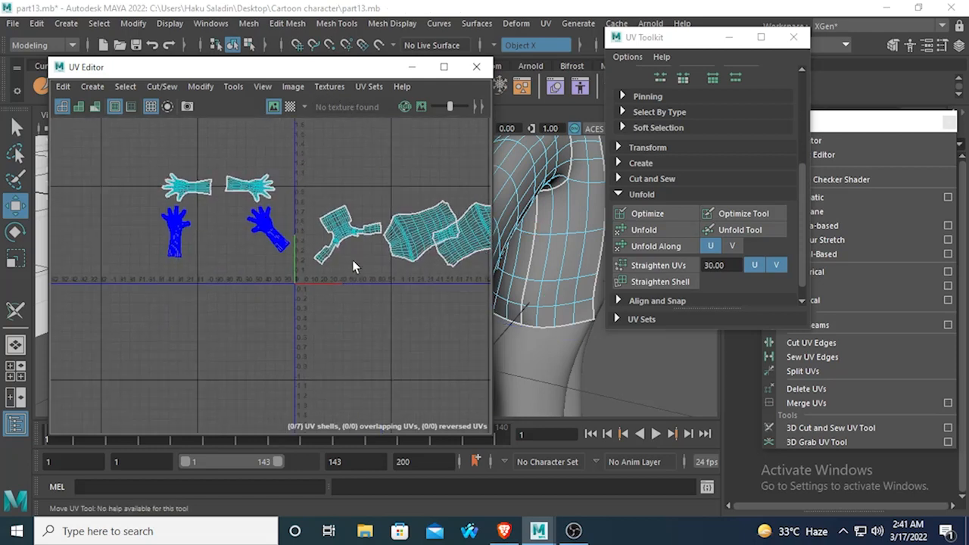
pyautogui.keyDown('alt'); pyautogui.moveTo(236, 263); pyautogui.dragTo(171, 261, button='middle'); pyautogui.keyUp('alt')
pyautogui.click(383, 291)
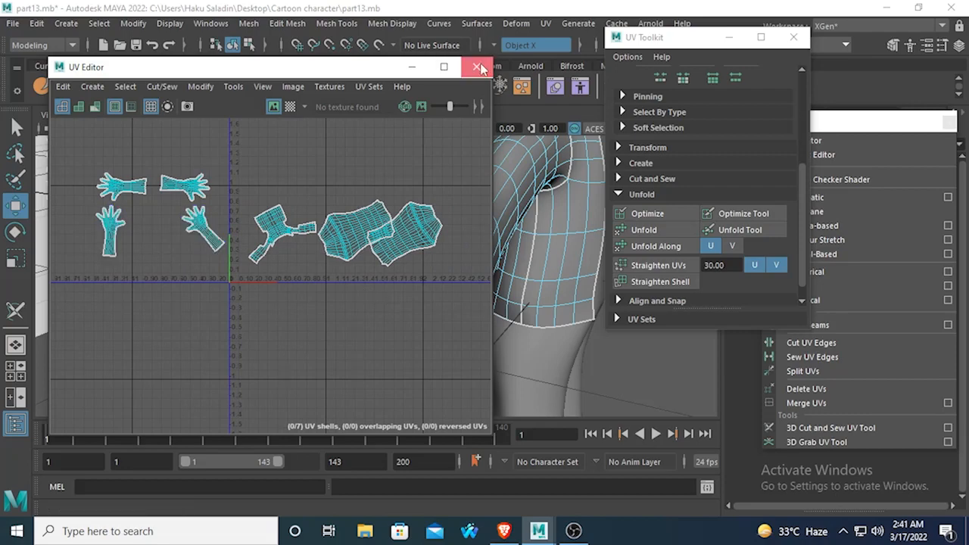
pyautogui.click(481, 68)
# Step: Leave the jacket's UV shell selection and select the character's main body mesh as an object
pyautogui.scroll(-3, 466, 164)
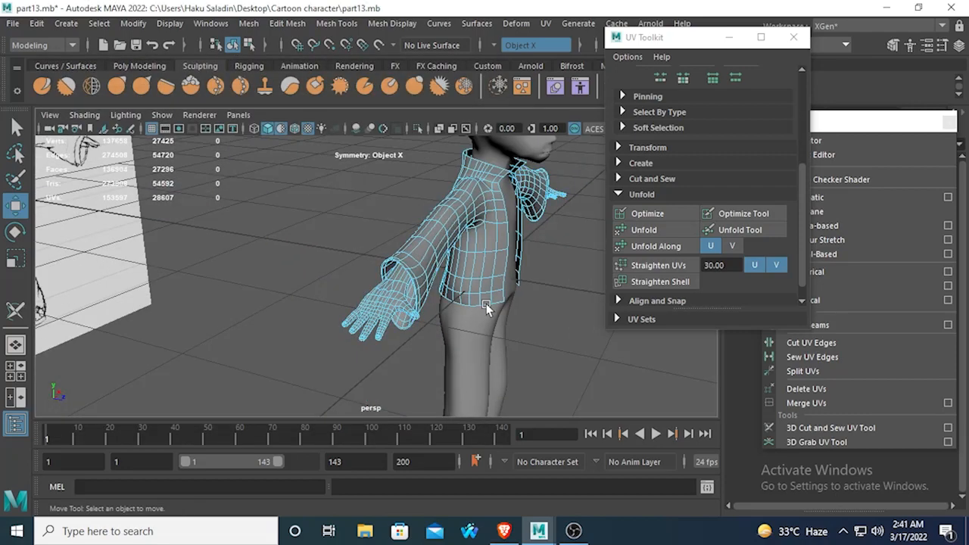
pyautogui.keyDown('alt'); pyautogui.moveTo(486, 304); pyautogui.dragTo(443, 217); pyautogui.keyUp('alt')
pyautogui.click(446, 195)
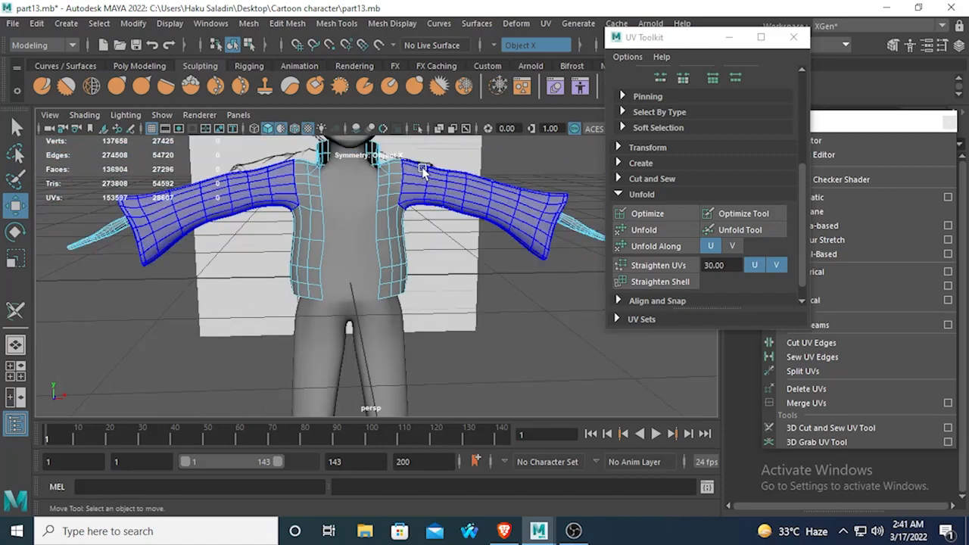
pyautogui.scroll(-5, 422, 169)
pyautogui.click(360, 236)
pyautogui.scroll(4, 367, 235)
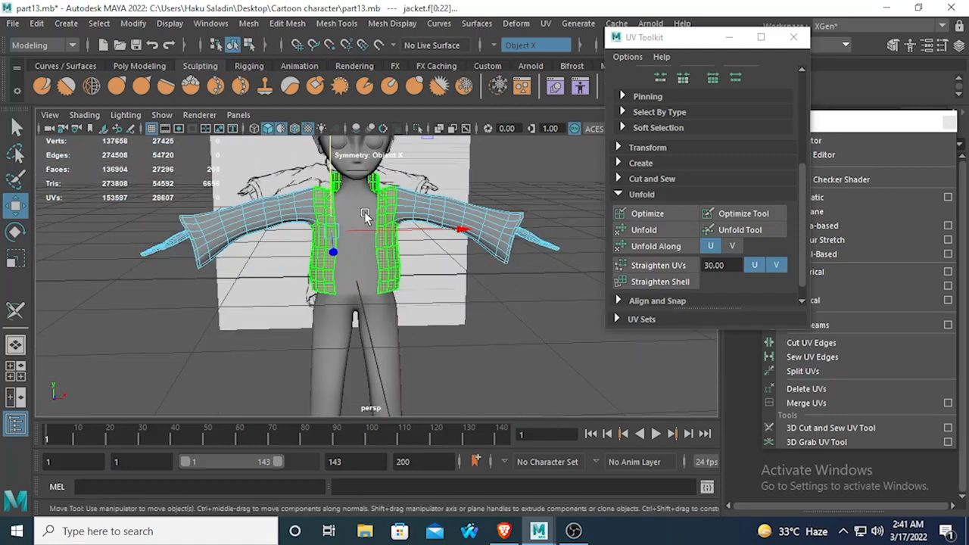
pyautogui.keyDown('alt'); pyautogui.moveTo(364, 205); pyautogui.dragTo(264, 275); pyautogui.keyUp('alt')
pyautogui.keyDown('alt'); pyautogui.moveTo(305, 241); pyautogui.dragTo(318, 305, button='middle'); pyautogui.keyUp('alt')
pyautogui.keyDown('alt'); pyautogui.moveTo(318, 306); pyautogui.dragTo(339, 297); pyautogui.keyUp('alt')
pyautogui.scroll(4, 342, 295)
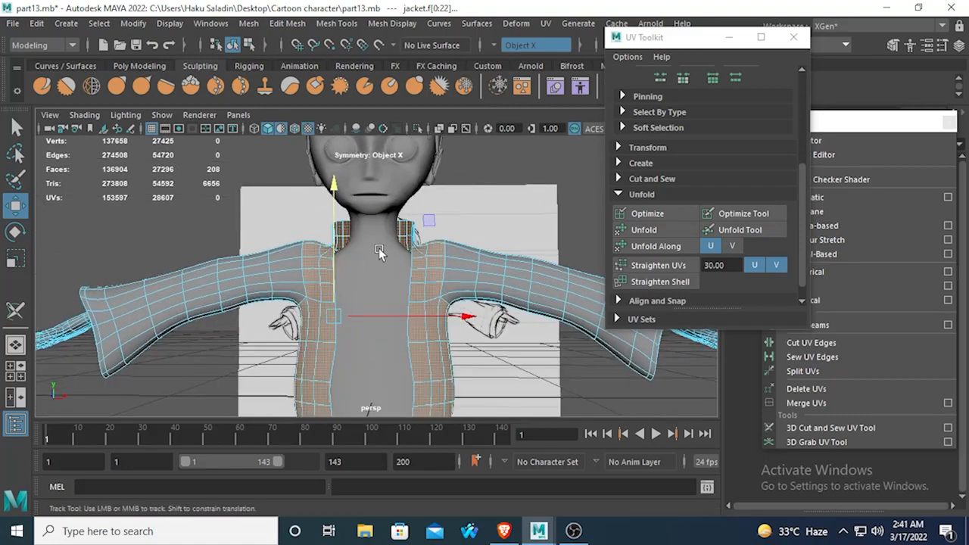
pyautogui.keyDown('alt'); pyautogui.moveTo(379, 248); pyautogui.dragTo(383, 291, button='middle'); pyautogui.keyUp('alt')
pyautogui.click(401, 218)
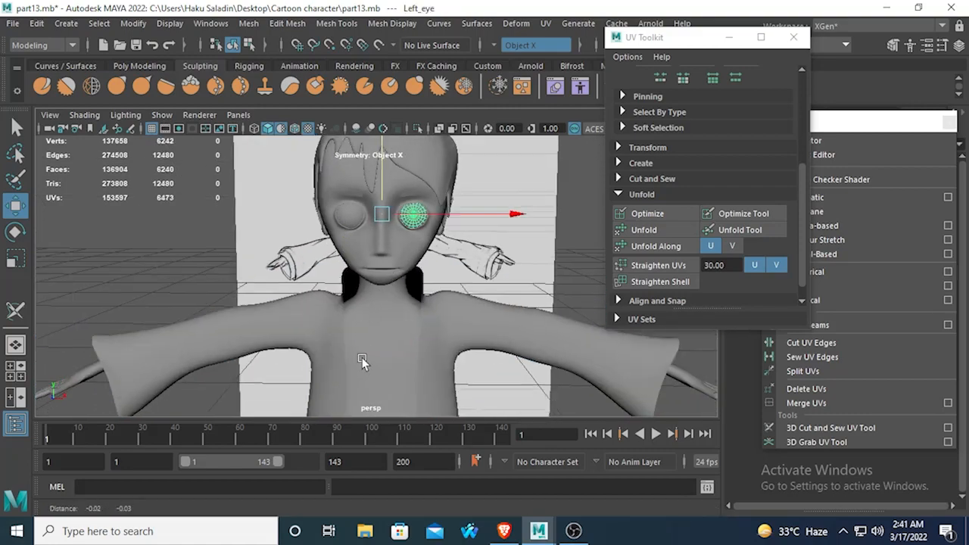
pyautogui.keyDown('alt'); pyautogui.moveTo(361, 357); pyautogui.dragTo(423, 287, button='middle'); pyautogui.keyUp('alt')
pyautogui.click(423, 253)
pyautogui.scroll(-3, 422, 252)
pyautogui.keyDown('alt'); pyautogui.moveTo(421, 252); pyautogui.dragTo(528, 251); pyautogui.keyUp('alt')
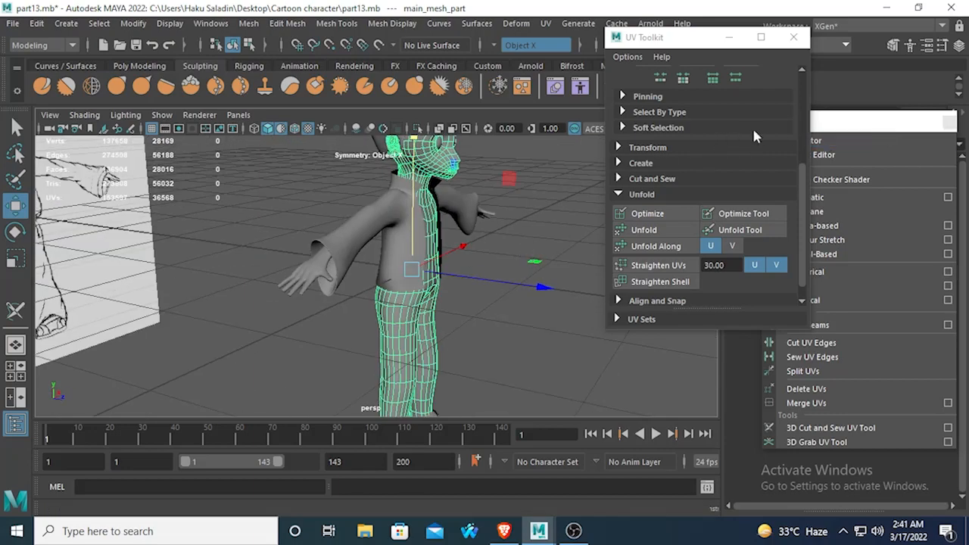
# Step: Examine the main body mesh from the head and neck down through the torso and legs to the shoes
pyautogui.keyDown('alt'); pyautogui.moveTo(551, 189); pyautogui.dragTo(424, 182); pyautogui.keyUp('alt')
pyautogui.scroll(3, 487, 199)
pyautogui.keyDown('alt'); pyautogui.moveTo(423, 182); pyautogui.dragTo(403, 267, button='middle'); pyautogui.keyUp('alt')
pyautogui.scroll(2, 403, 267)
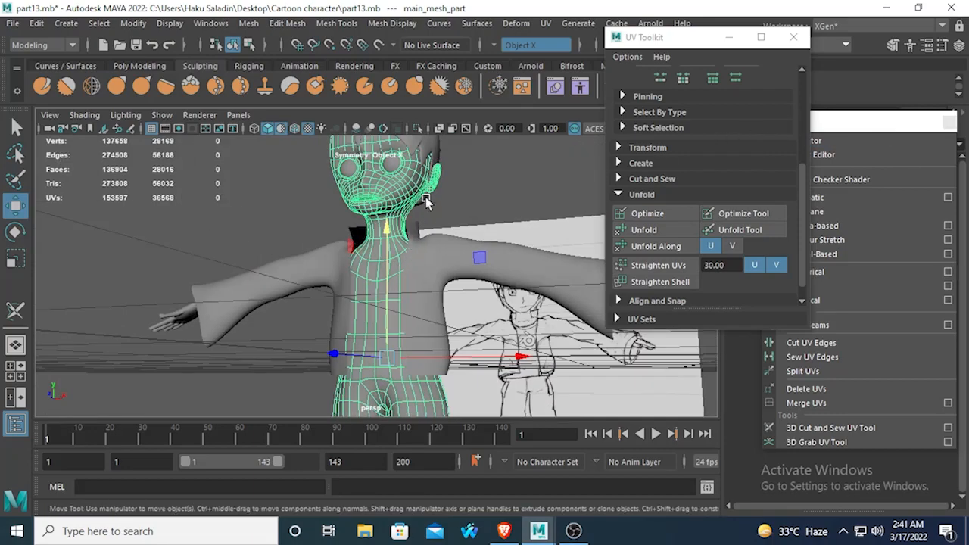
pyautogui.keyDown('alt'); pyautogui.moveTo(426, 193); pyautogui.dragTo(426, 281, button='middle'); pyautogui.keyUp('alt')
pyautogui.keyDown('alt'); pyautogui.moveTo(382, 305); pyautogui.dragTo(426, 125, button='middle'); pyautogui.keyUp('alt')
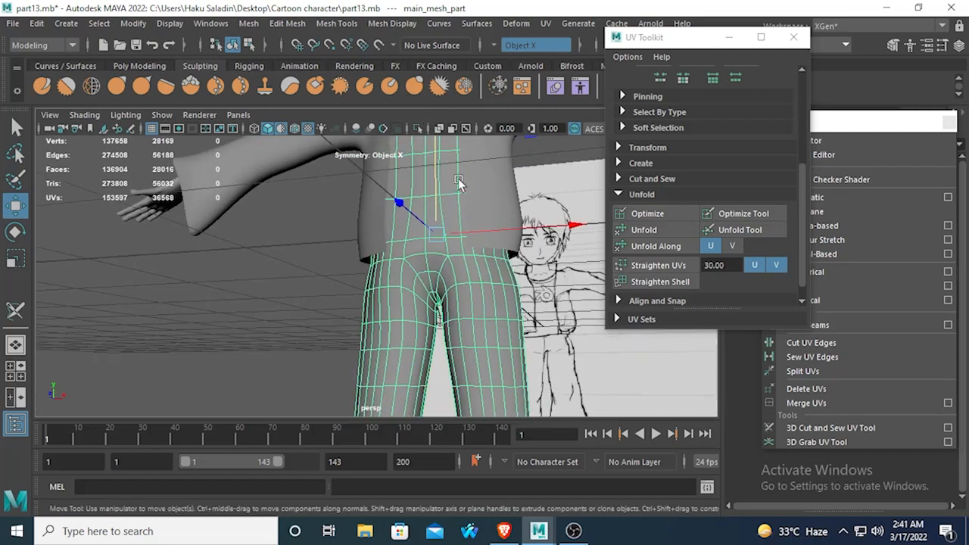
pyautogui.keyDown('alt'); pyautogui.moveTo(458, 182); pyautogui.dragTo(500, 216); pyautogui.keyUp('alt')
pyautogui.keyDown('alt'); pyautogui.moveTo(454, 198); pyautogui.dragTo(450, 253, button='middle'); pyautogui.keyUp('alt')
pyautogui.keyDown('alt'); pyautogui.moveTo(532, 375); pyautogui.dragTo(516, 185, button='middle'); pyautogui.keyUp('alt')
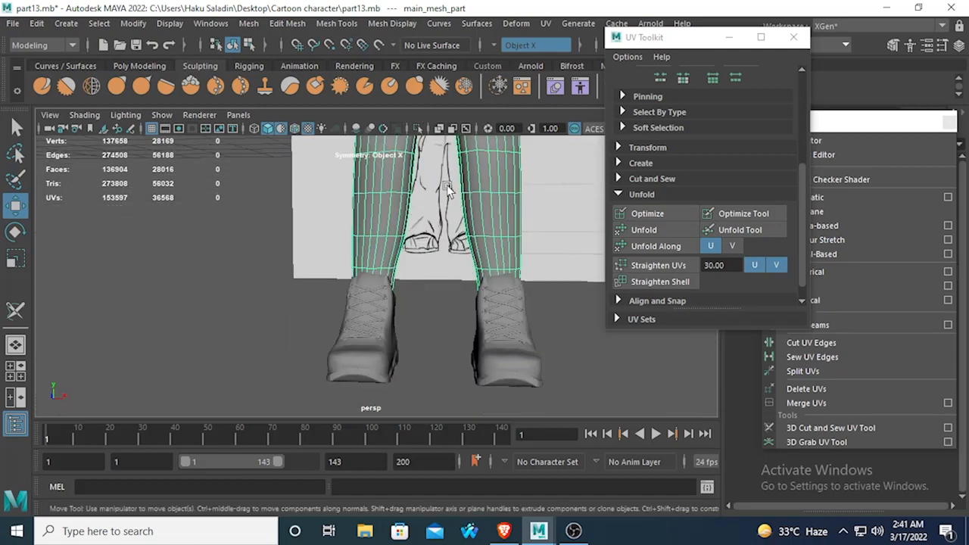
pyautogui.keyDown('alt'); pyautogui.moveTo(427, 243); pyautogui.dragTo(416, 344, button='middle'); pyautogui.keyUp('alt')
pyautogui.keyDown('alt'); pyautogui.moveTo(414, 189); pyautogui.dragTo(413, 236, button='middle'); pyautogui.keyUp('alt')
pyautogui.keyDown('alt'); pyautogui.moveTo(404, 222); pyautogui.dragTo(436, 215); pyautogui.keyUp('alt')
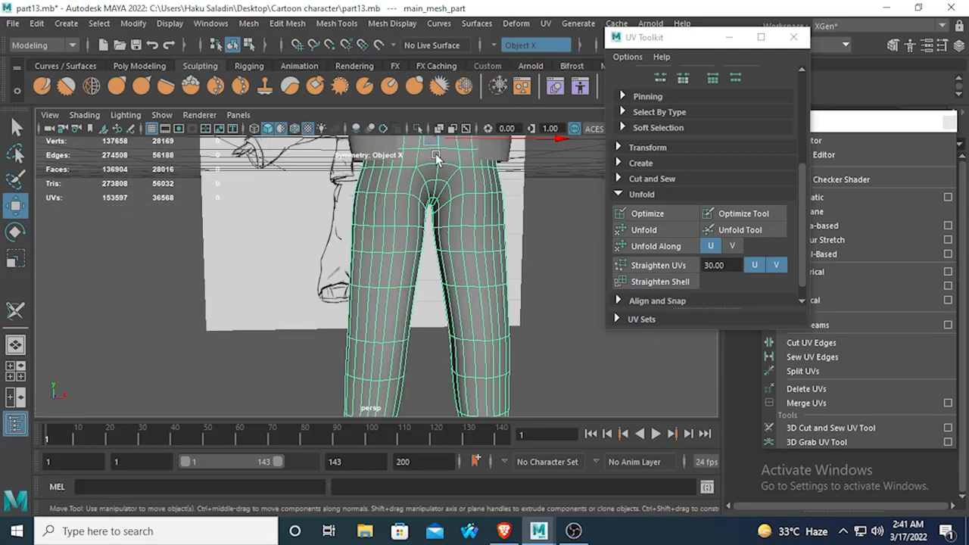
pyautogui.keyDown('alt'); pyautogui.moveTo(437, 158); pyautogui.dragTo(435, 189, button='middle'); pyautogui.keyUp('alt')
pyautogui.keyDown('alt'); pyautogui.moveTo(410, 293); pyautogui.dragTo(418, 250, button='middle'); pyautogui.keyUp('alt')
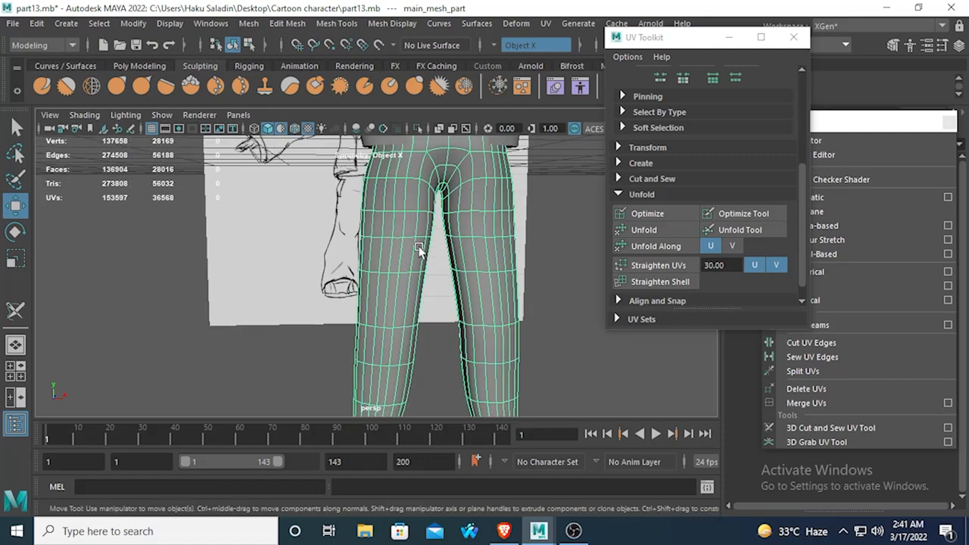
pyautogui.scroll(-6, 439, 188)
pyautogui.scroll(2, 398, 213)
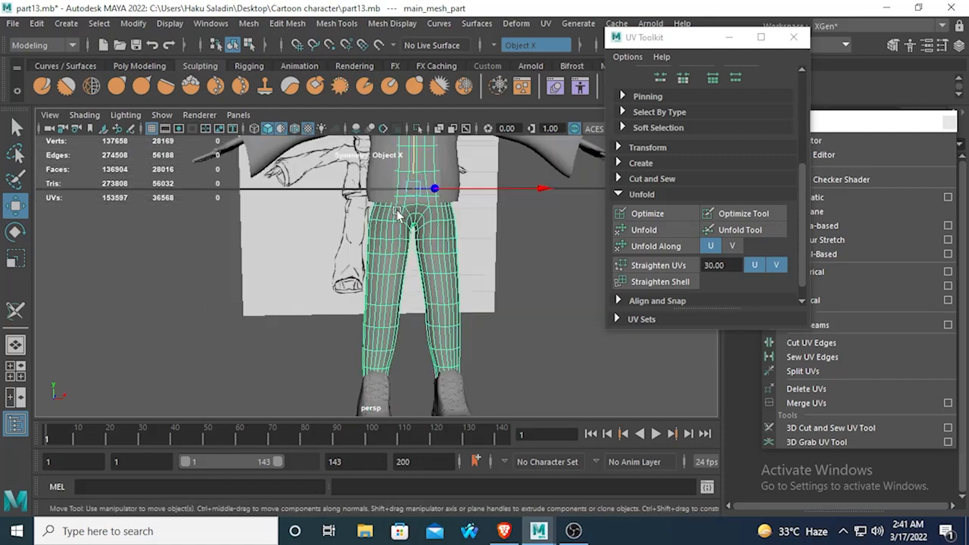
pyautogui.press('space')
pyautogui.press('space')
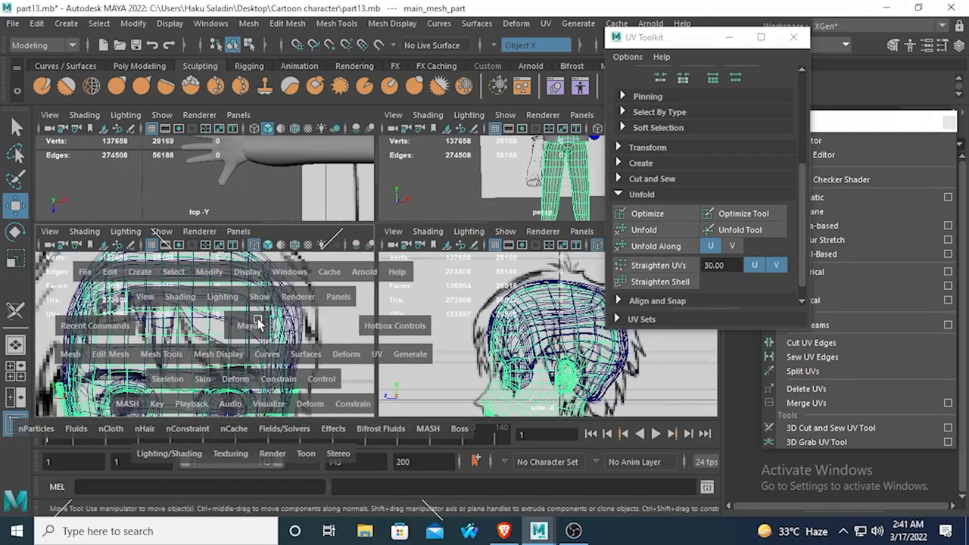
pyautogui.scroll(-9, 303, 309)
pyautogui.scroll(3, 368, 333)
pyautogui.scroll(8, 371, 337)
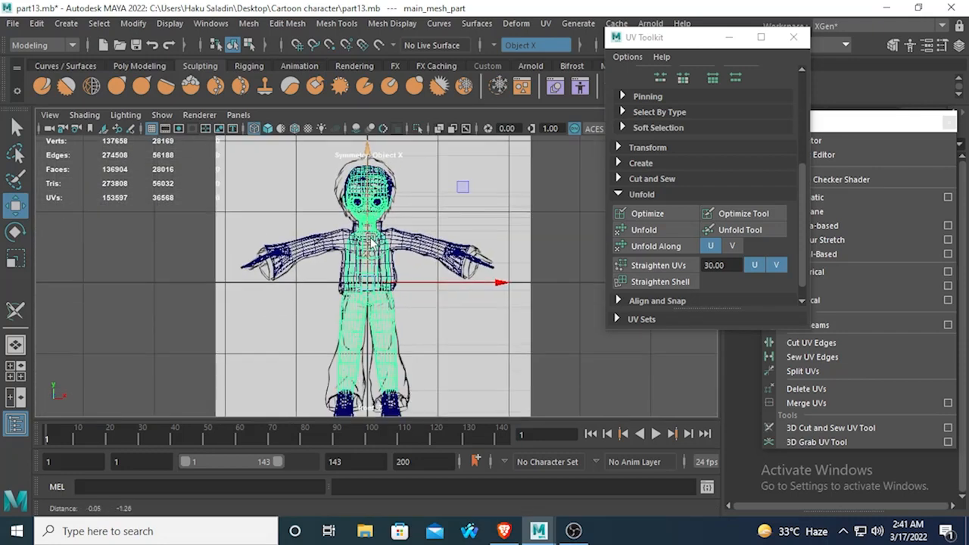
pyautogui.scroll(2, 392, 252)
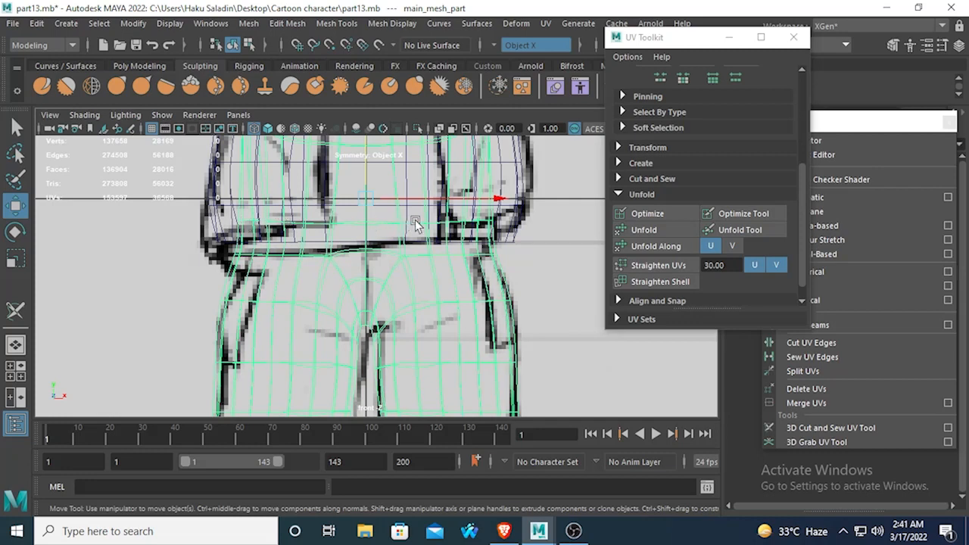
pyautogui.scroll(2, 348, 258)
pyautogui.moveTo(393, 197); pyautogui.dragTo(392, 160, button='right')
pyautogui.click(374, 206)
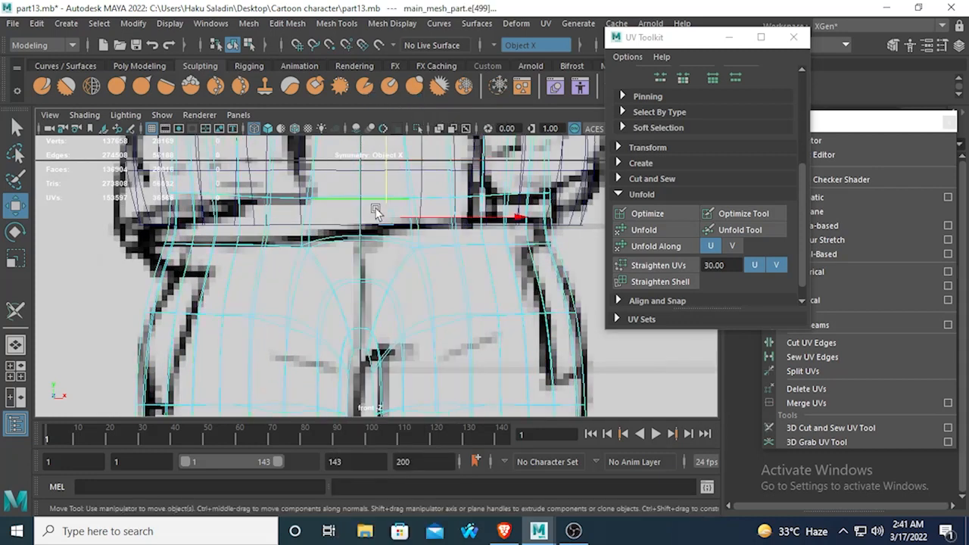
pyautogui.click(434, 203)
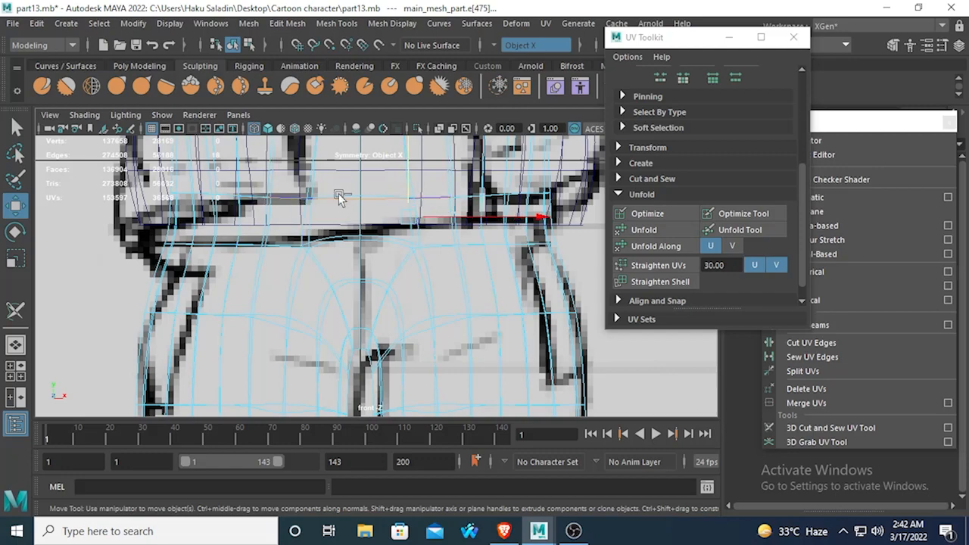
pyautogui.press('space')
pyautogui.press('space')
pyautogui.keyDown('alt'); pyautogui.moveTo(497, 204); pyautogui.dragTo(443, 233); pyautogui.keyUp('alt')
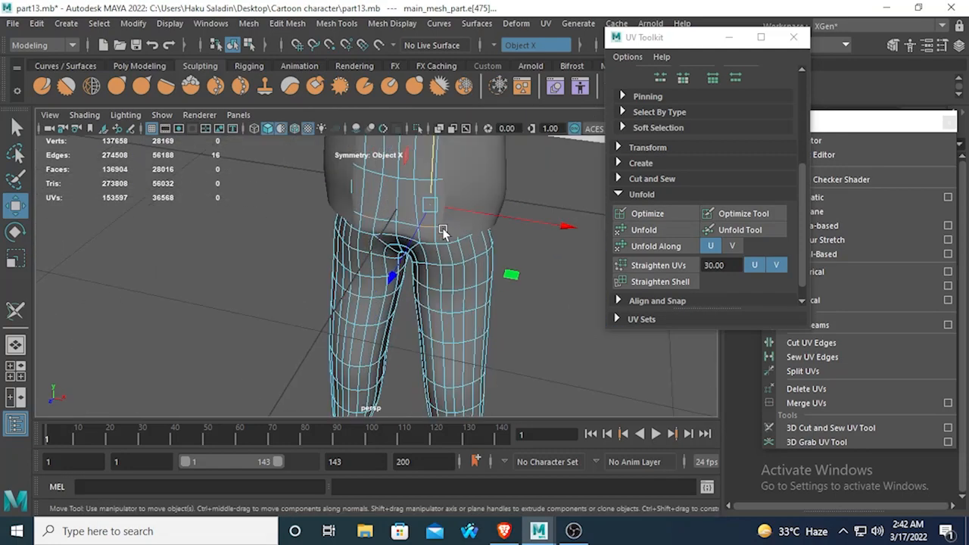
pyautogui.click(16, 128)
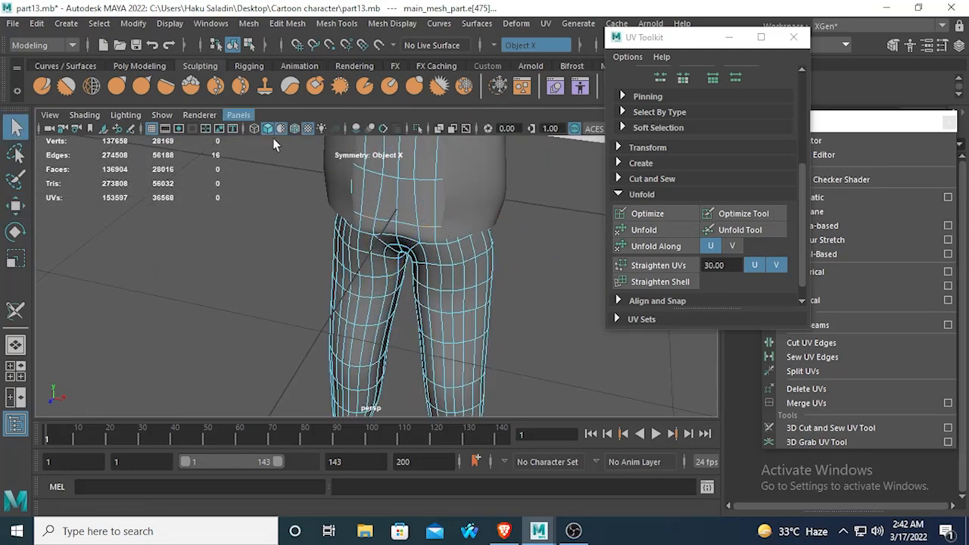
pyautogui.keyDown('alt'); pyautogui.moveTo(445, 243); pyautogui.dragTo(480, 206); pyautogui.keyUp('alt')
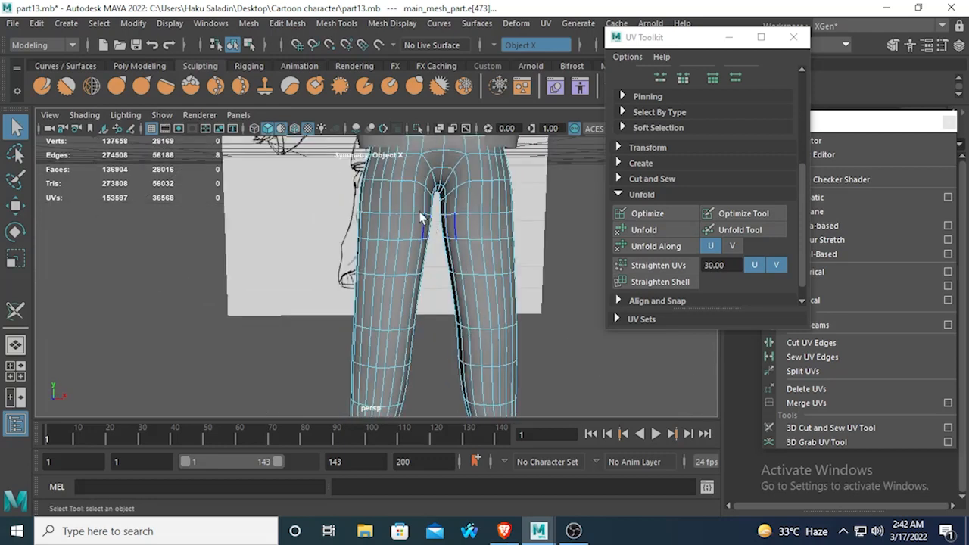
pyautogui.moveTo(420, 212); pyautogui.dragTo(491, 123, button='right')
# Step: Apply a planar UV projection to the main body mesh and return to the Select tool
pyautogui.scroll(-5, 419, 216)
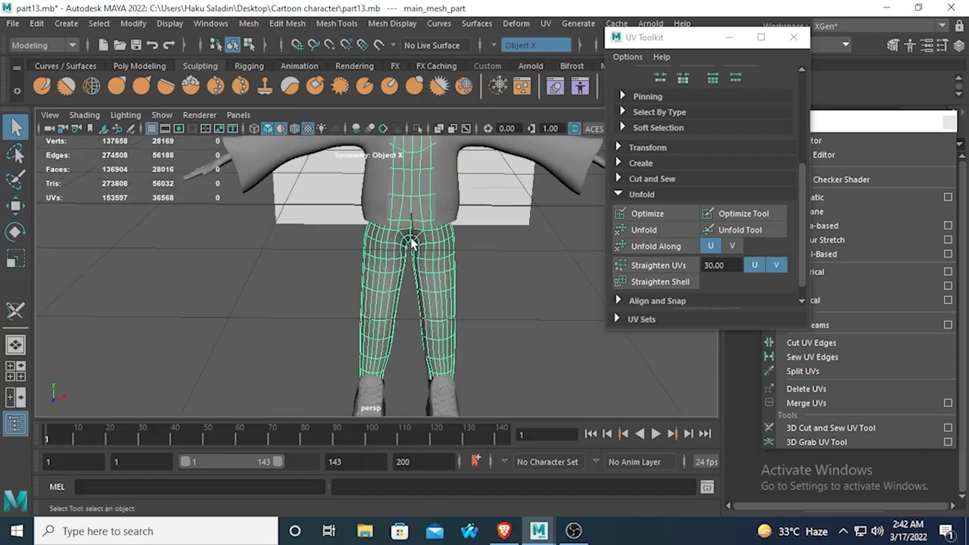
pyautogui.click(545, 23)
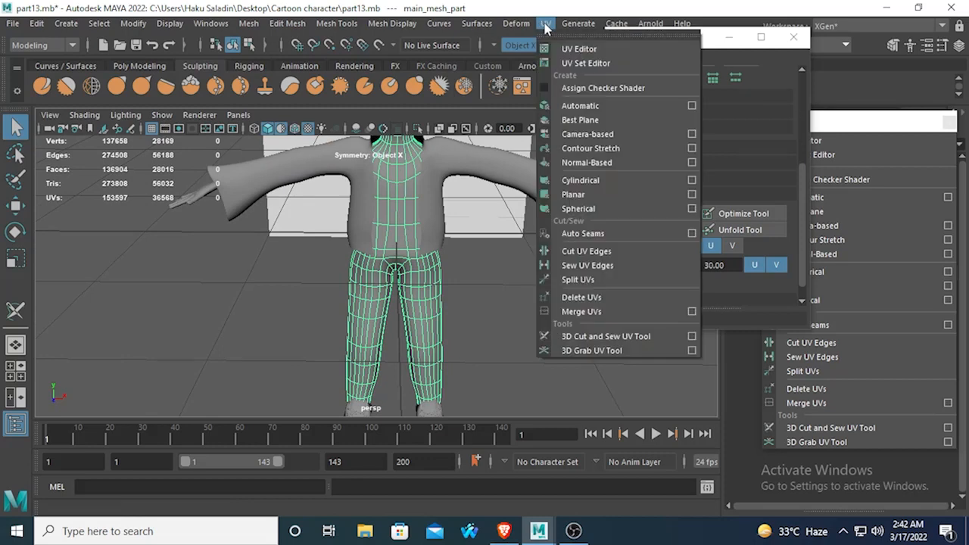
pyautogui.click(589, 195)
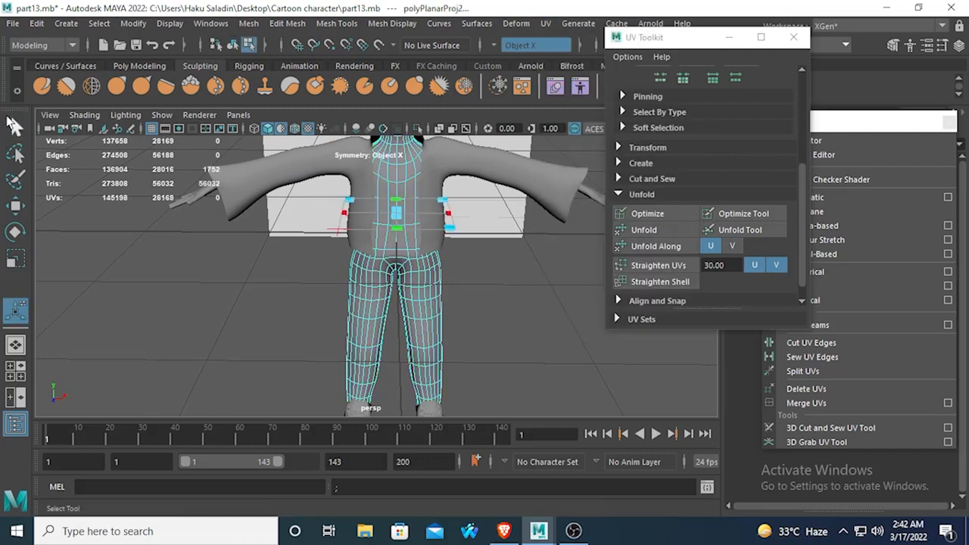
pyautogui.click(18, 133)
# Step: Select the horizontal edge loop around the waist near the jacket's hem and cut the main body mesh's UVs along it
pyautogui.scroll(5, 409, 242)
pyautogui.moveTo(444, 209); pyautogui.dragTo(443, 105, button='right')
pyautogui.keyDown('alt'); pyautogui.moveTo(416, 227); pyautogui.dragTo(426, 214); pyautogui.keyUp('alt')
pyautogui.keyDown('alt'); pyautogui.moveTo(426, 214); pyautogui.dragTo(376, 259, button='middle'); pyautogui.keyUp('alt')
pyautogui.scroll(3, 413, 229)
pyautogui.click(359, 211)
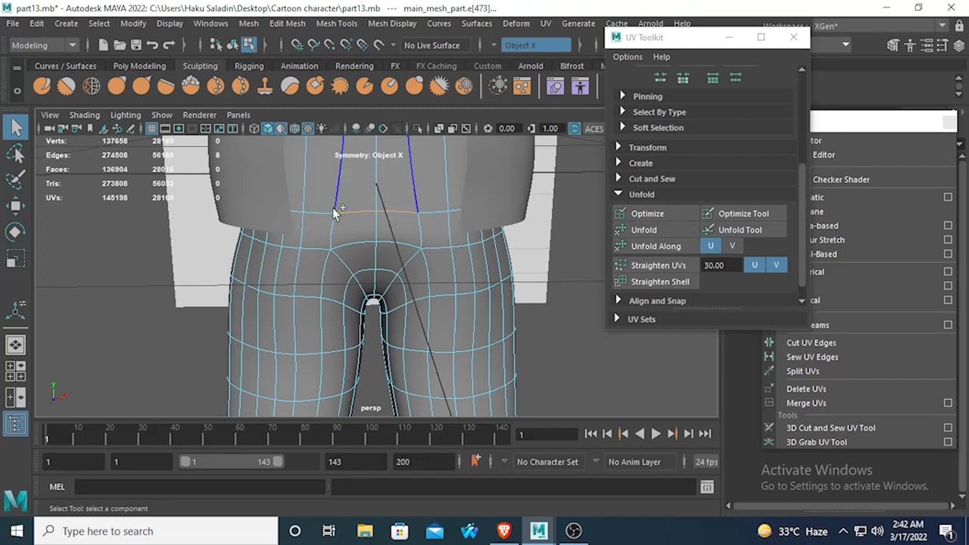
pyautogui.keyDown('shift'); pyautogui.click(327, 210); pyautogui.keyUp('shift')
pyautogui.keyDown('shift'); pyautogui.doubleClick(299, 208); pyautogui.keyUp('shift')
pyautogui.keyDown('alt'); pyautogui.moveTo(309, 214); pyautogui.dragTo(505, 216); pyautogui.keyUp('alt')
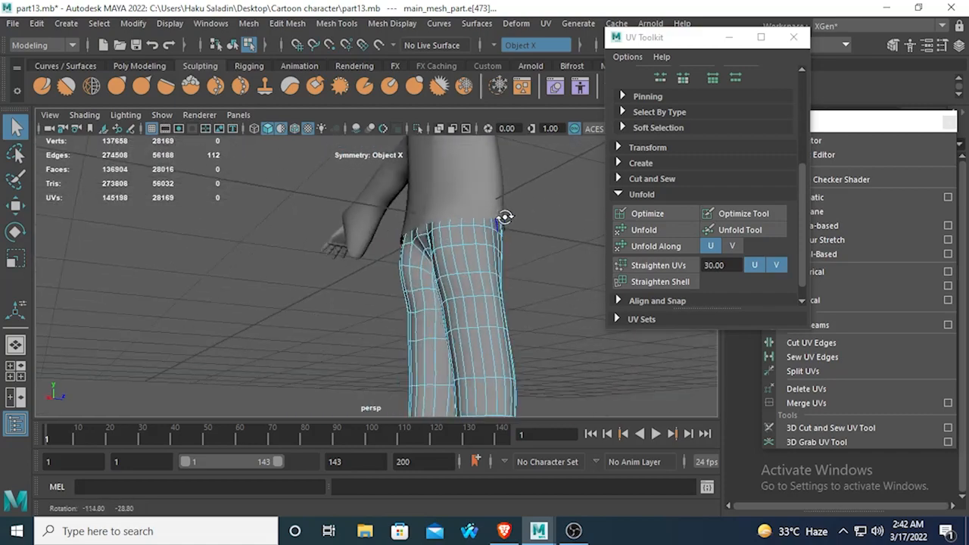
pyautogui.click(269, 127)
pyautogui.click(269, 128)
pyautogui.moveTo(397, 249)
pyautogui.keyDown('alt'); pyautogui.mouseDown()
pyautogui.moveTo(343, 270)
pyautogui.moveTo(190, 248)
pyautogui.moveTo(267, 301)
pyautogui.moveTo(267, 209)
pyautogui.moveTo(363, 172)
pyautogui.mouseUp(); pyautogui.keyUp('alt')
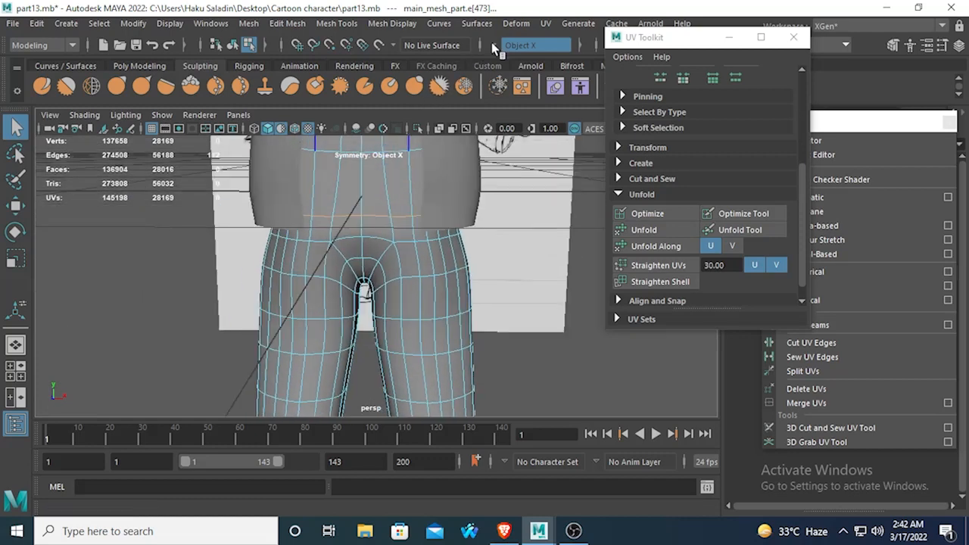
pyautogui.click(546, 24)
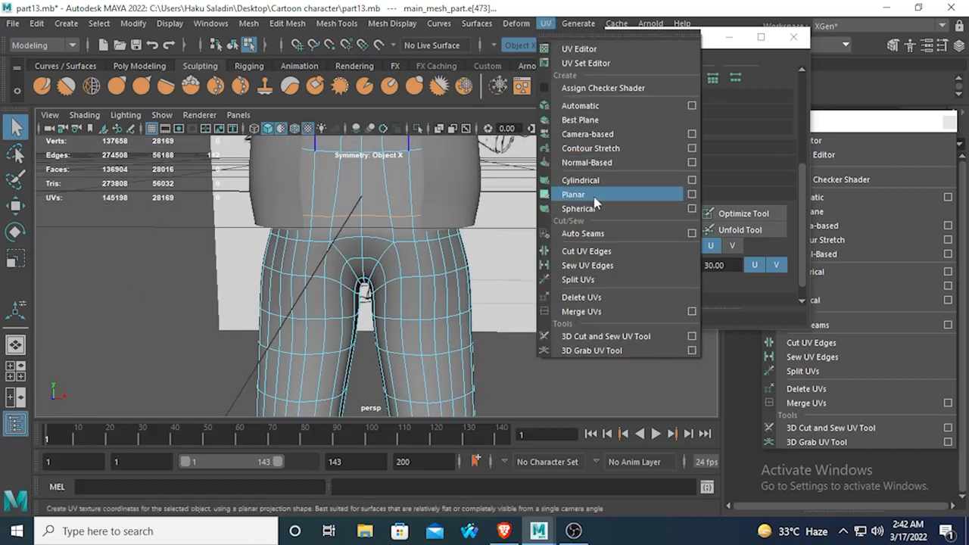
pyautogui.click(588, 252)
# Step: Select the trousers' UV shell below the waist cut and check its extent against the torso shell
pyautogui.moveTo(436, 237); pyautogui.dragTo(495, 188, button='right')
pyautogui.click(438, 272)
pyautogui.keyDown('alt'); pyautogui.moveTo(437, 271); pyautogui.dragTo(454, 255); pyautogui.keyUp('alt')
pyautogui.scroll(8, 469, 225)
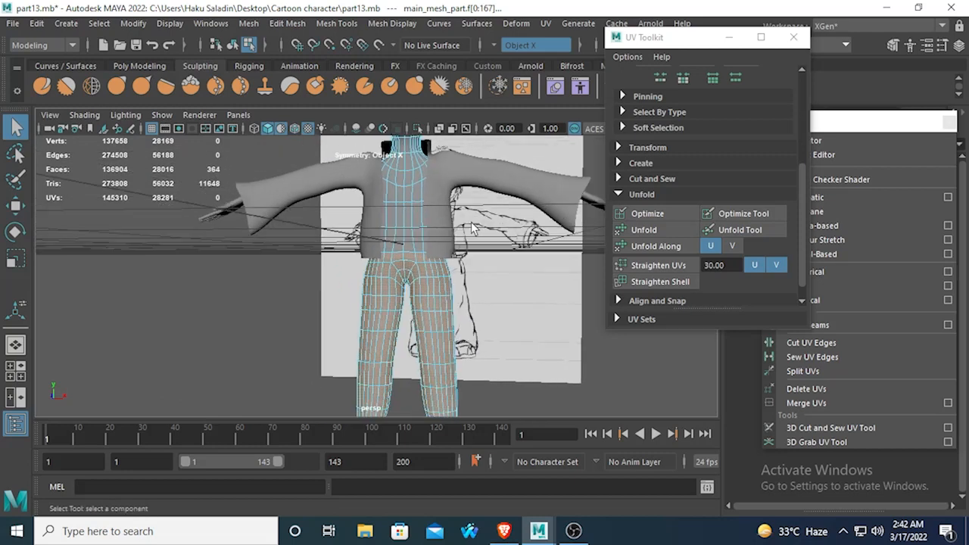
pyautogui.keyDown('alt'); pyautogui.moveTo(447, 214); pyautogui.dragTo(447, 213, button='middle'); pyautogui.keyUp('alt')
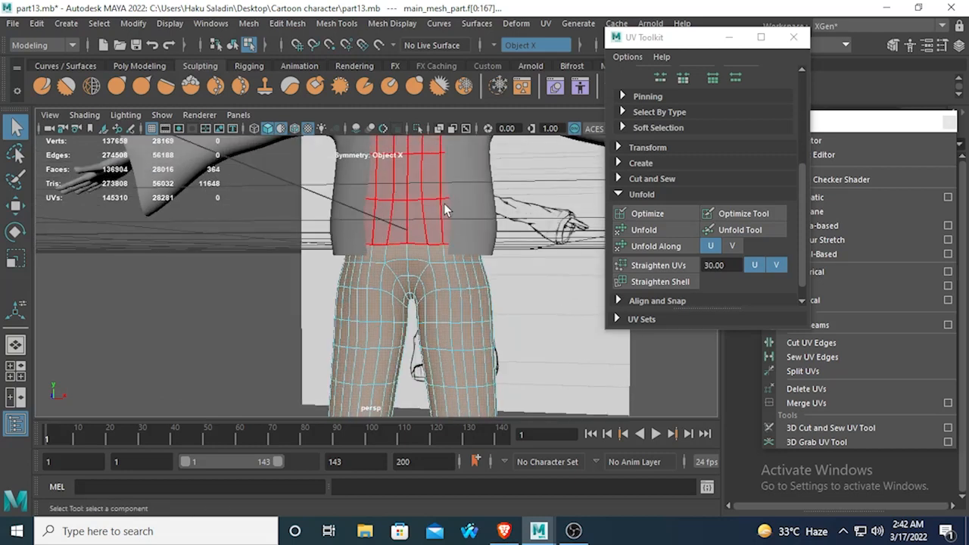
pyautogui.scroll(5, 443, 203)
pyautogui.click(421, 189)
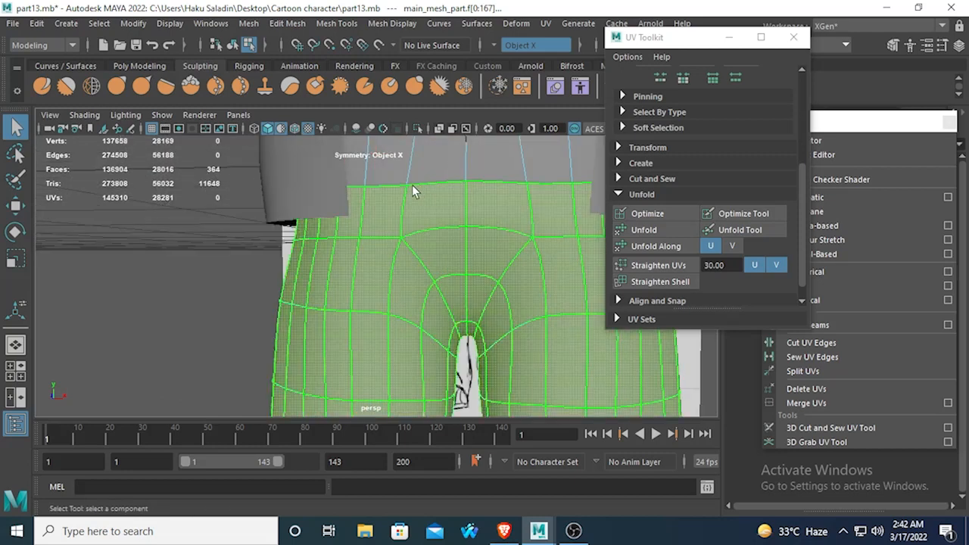
# Step: Return the main body mesh to object mode and inspect the separated trousers from around the character
pyautogui.moveTo(412, 184); pyautogui.dragTo(463, 130, button='right')
pyautogui.scroll(-5, 472, 235)
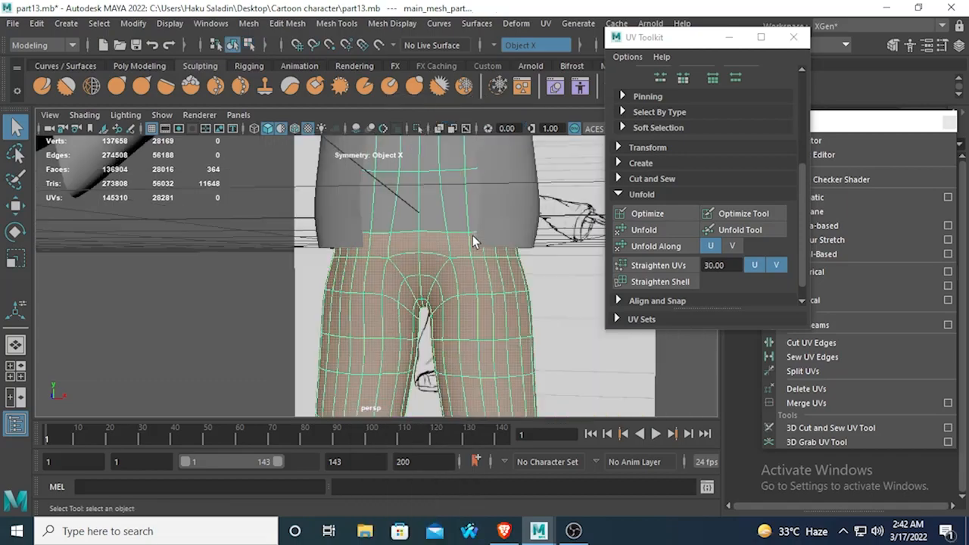
pyautogui.scroll(-5, 408, 215)
pyautogui.keyDown('alt'); pyautogui.moveTo(411, 221); pyautogui.dragTo(724, 222); pyautogui.keyUp('alt')
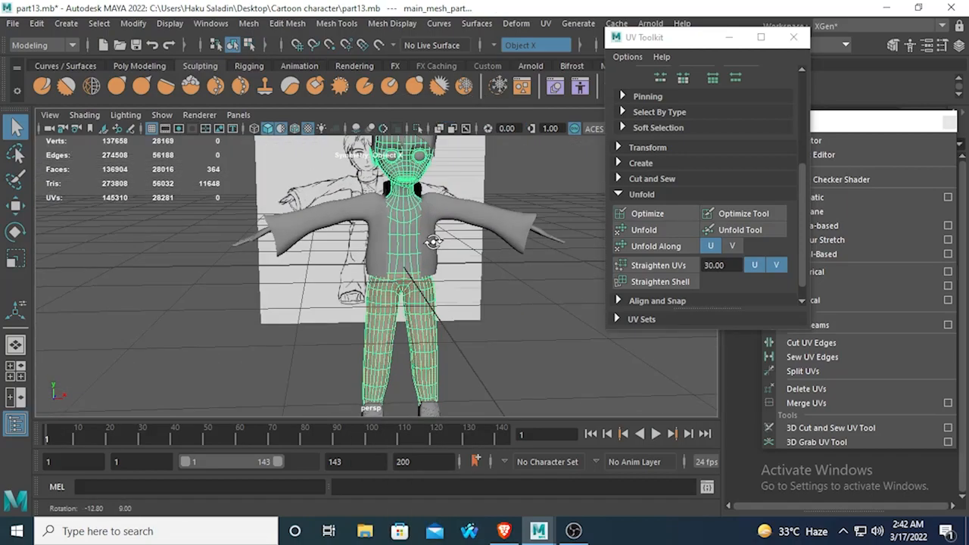
pyautogui.scroll(3, 417, 227)
pyautogui.scroll(3, 417, 231)
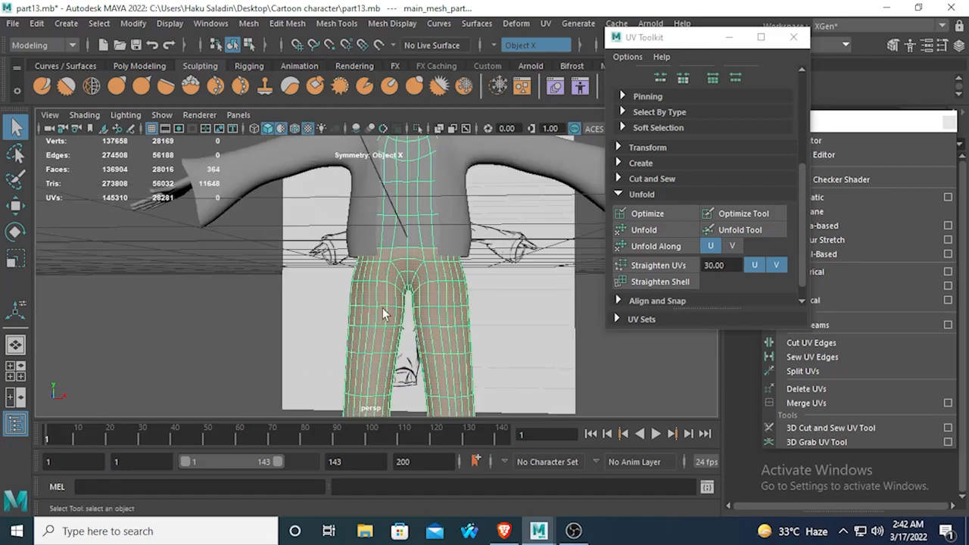
# Step: Examine the pants mesh around the hips and legs from the front and back to plan the UV seams
pyautogui.moveTo(379, 225)
pyautogui.keyDown('alt'); pyautogui.mouseDown()
pyautogui.moveTo(309, 231)
pyautogui.moveTo(388, 227)
pyautogui.mouseUp(); pyautogui.keyUp('alt')
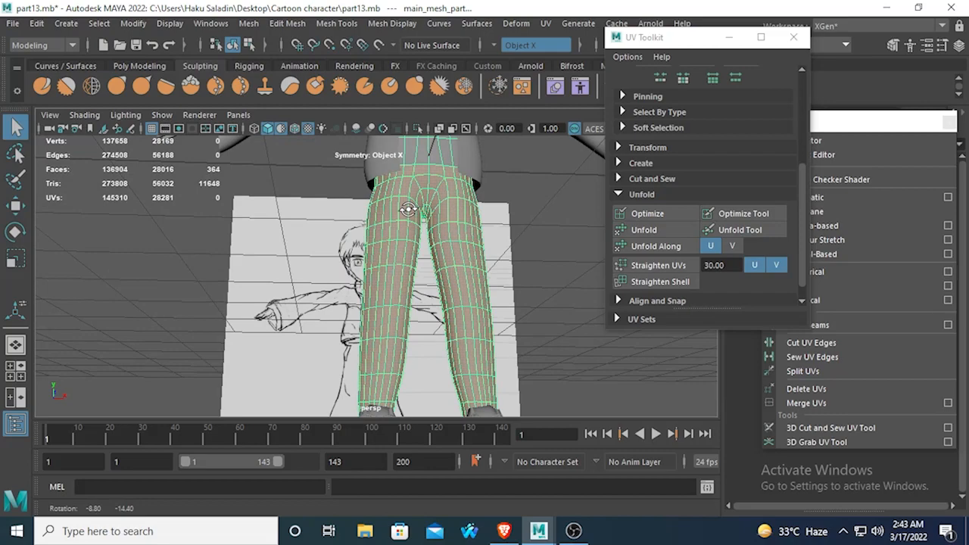
pyautogui.keyDown('alt'); pyautogui.moveTo(409, 208); pyautogui.dragTo(680, 224); pyautogui.keyUp('alt')
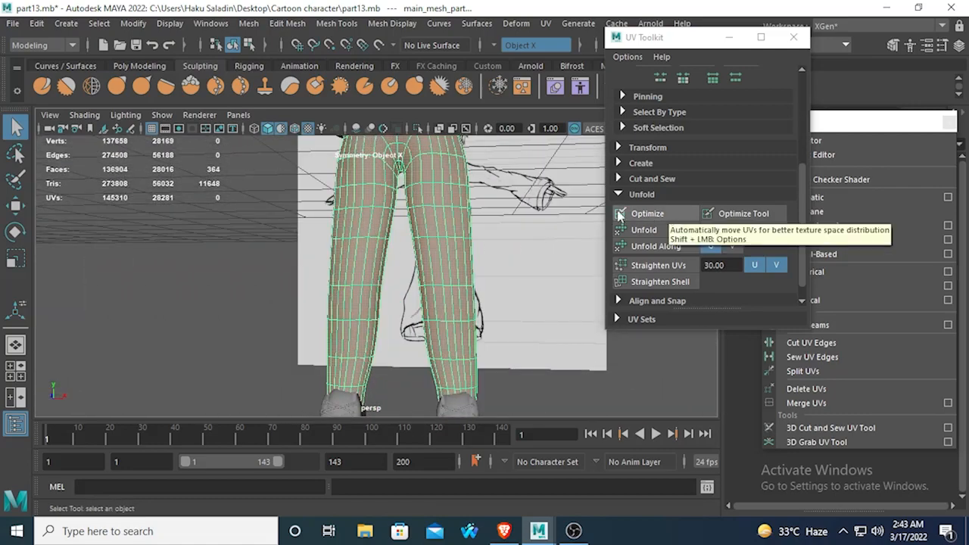
pyautogui.keyDown('alt'); pyautogui.moveTo(399, 195); pyautogui.dragTo(389, 246); pyautogui.keyUp('alt')
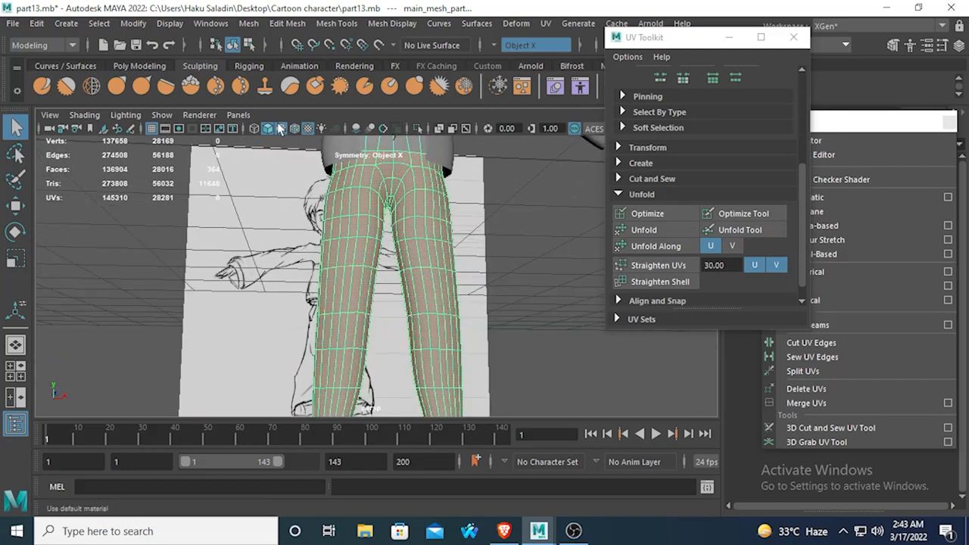
pyautogui.keyDown('alt'); pyautogui.moveTo(318, 189); pyautogui.dragTo(376, 209); pyautogui.keyUp('alt')
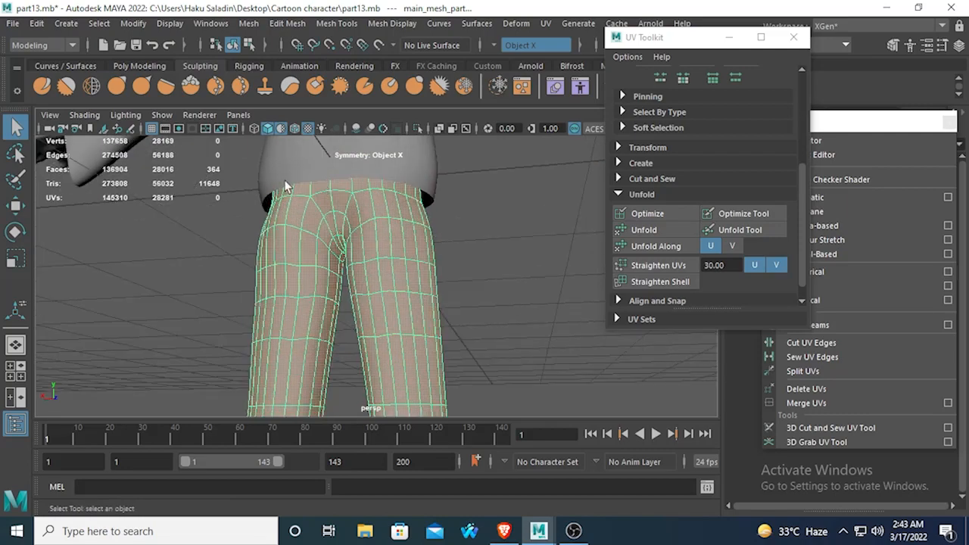
pyautogui.click(271, 130)
pyautogui.click(271, 130)
pyautogui.keyDown('alt'); pyautogui.moveTo(320, 197); pyautogui.dragTo(426, 208); pyautogui.keyUp('alt')
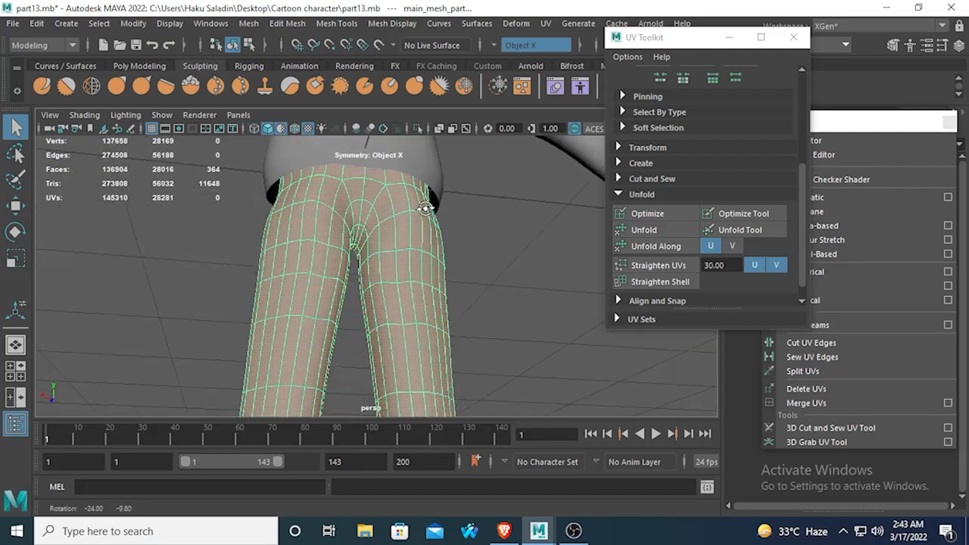
pyautogui.keyDown('alt'); pyautogui.moveTo(417, 209); pyautogui.dragTo(412, 237, button='middle'); pyautogui.keyUp('alt')
pyautogui.keyDown('alt'); pyautogui.moveTo(412, 238); pyautogui.dragTo(383, 219); pyautogui.keyUp('alt')
pyautogui.moveTo(359, 190); pyautogui.dragTo(344, 103, button='right')
pyautogui.keyDown('alt'); pyautogui.moveTo(341, 180); pyautogui.dragTo(352, 209); pyautogui.keyUp('alt')
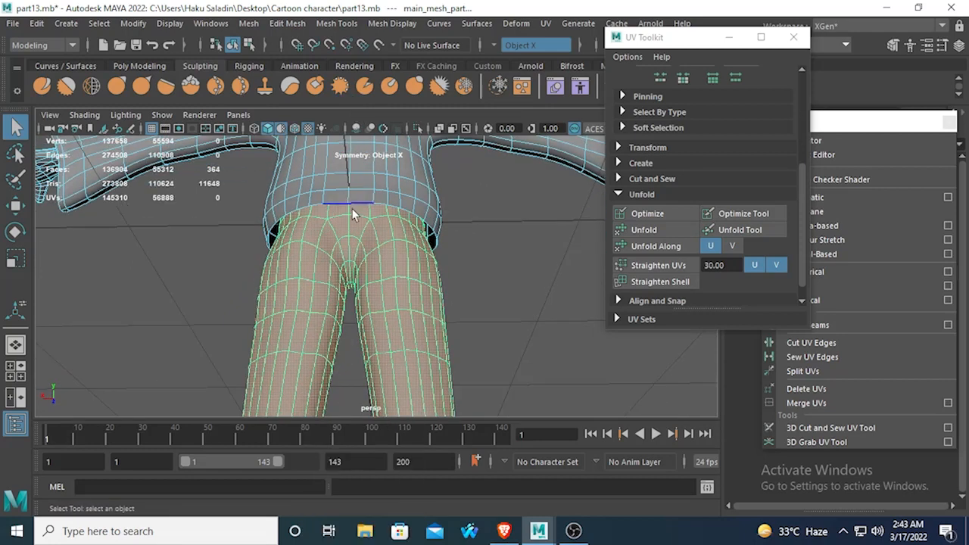
pyautogui.click(545, 24)
pyautogui.click(583, 335)
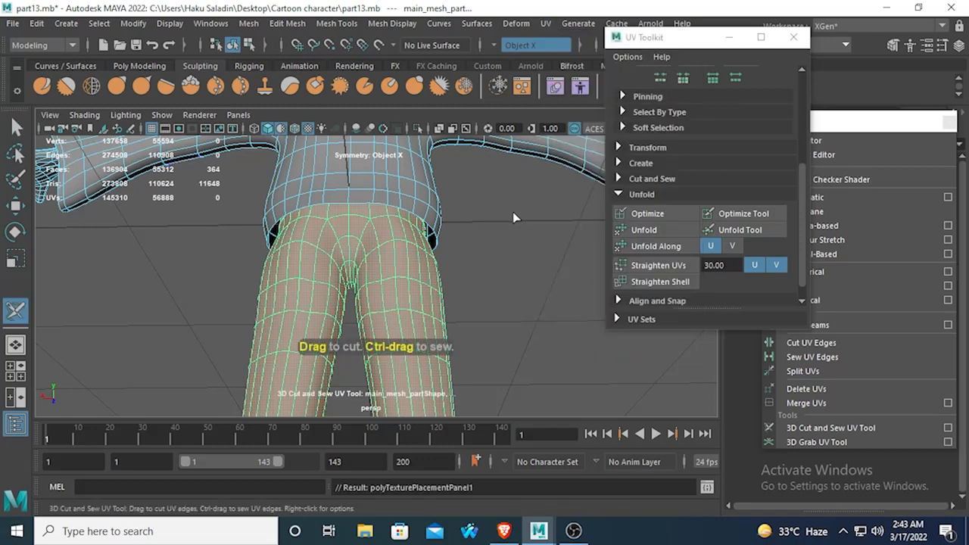
pyautogui.click(15, 127)
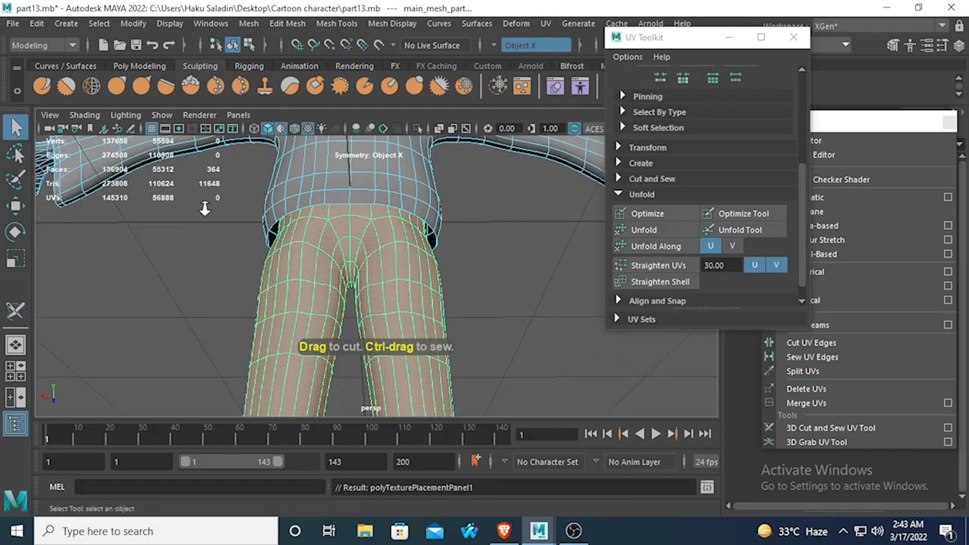
pyautogui.scroll(2, 205, 208)
pyautogui.moveTo(340, 189); pyautogui.dragTo(337, 176, button='right')
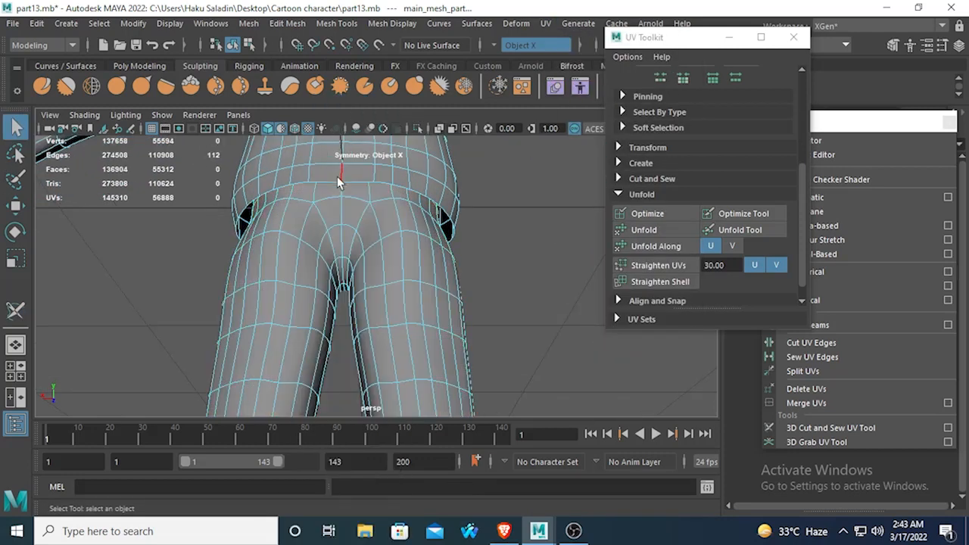
pyautogui.click(333, 191)
pyautogui.click(340, 203)
pyautogui.hotkey('ctrl', 'z')
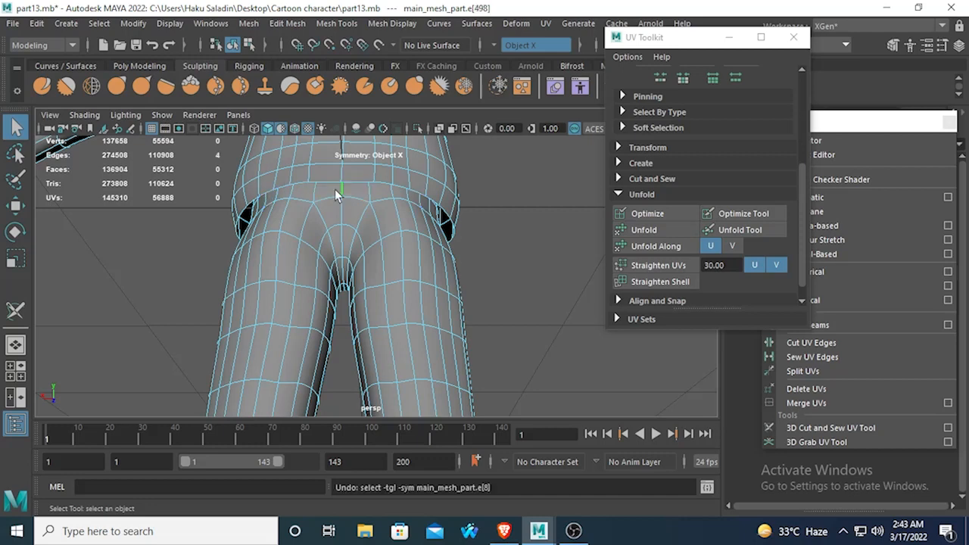
# Step: Try to cut a UV seam down the back centre of the pants with the 3D Cut and Sew UV Tool
pyautogui.press('y')
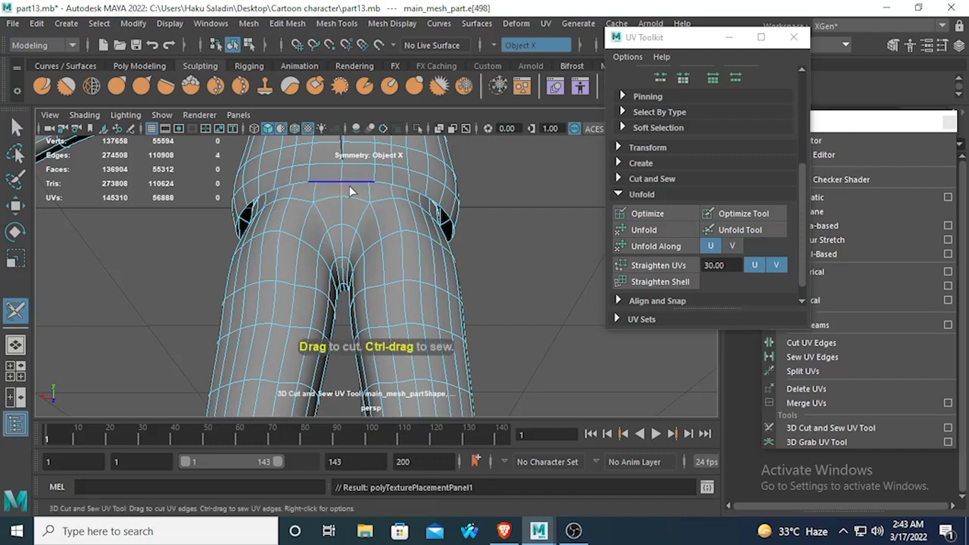
pyautogui.moveTo(342, 188); pyautogui.dragTo(343, 208)
pyautogui.keyDown('alt'); pyautogui.moveTo(320, 302); pyautogui.dragTo(342, 314); pyautogui.keyUp('alt')
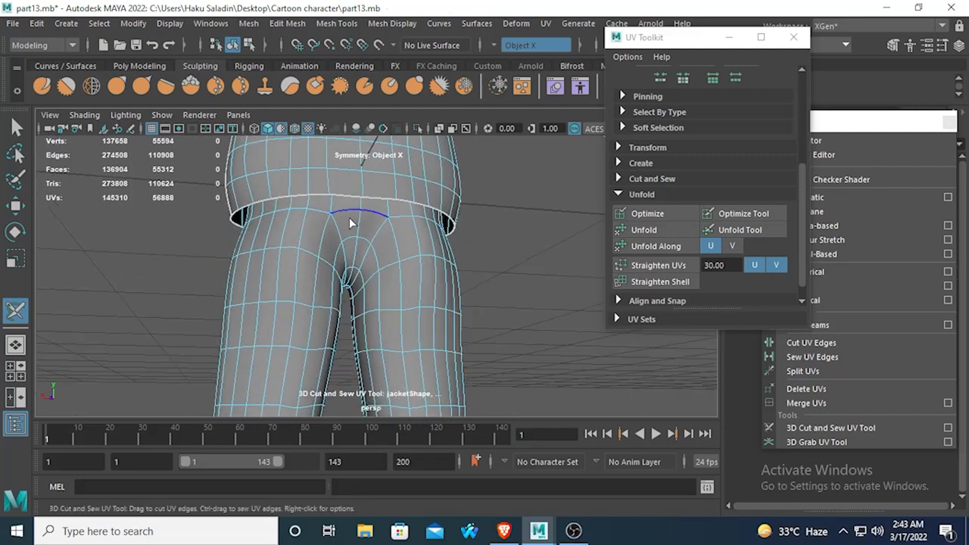
pyautogui.moveTo(350, 223)
pyautogui.keyDown('alt'); pyautogui.mouseDown()
pyautogui.moveTo(440, 204)
pyautogui.moveTo(354, 252)
pyautogui.moveTo(354, 218)
pyautogui.moveTo(363, 227)
pyautogui.mouseUp(); pyautogui.keyUp('alt')
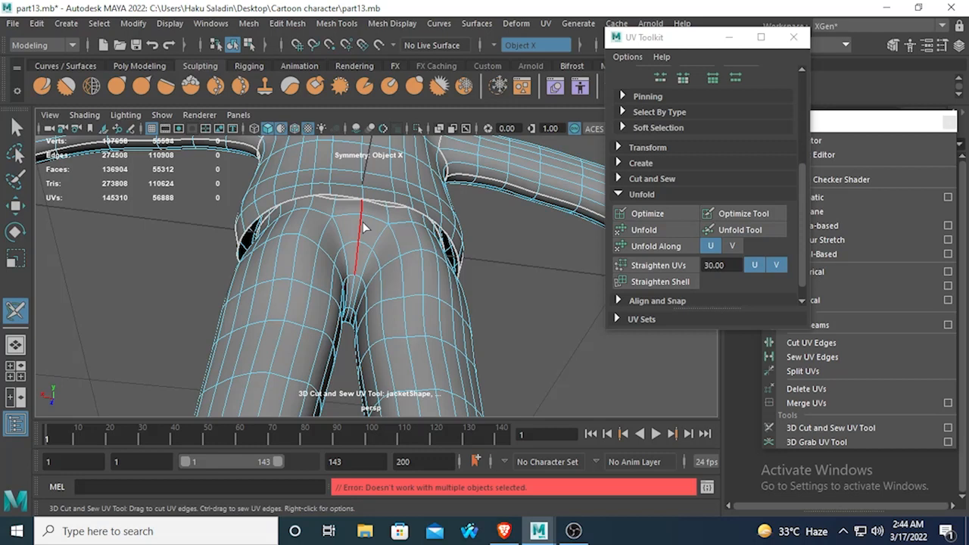
# Step: Turn symmetry off and try the cut on the back centre of the pants again
pyautogui.click(497, 44)
pyautogui.click(521, 55)
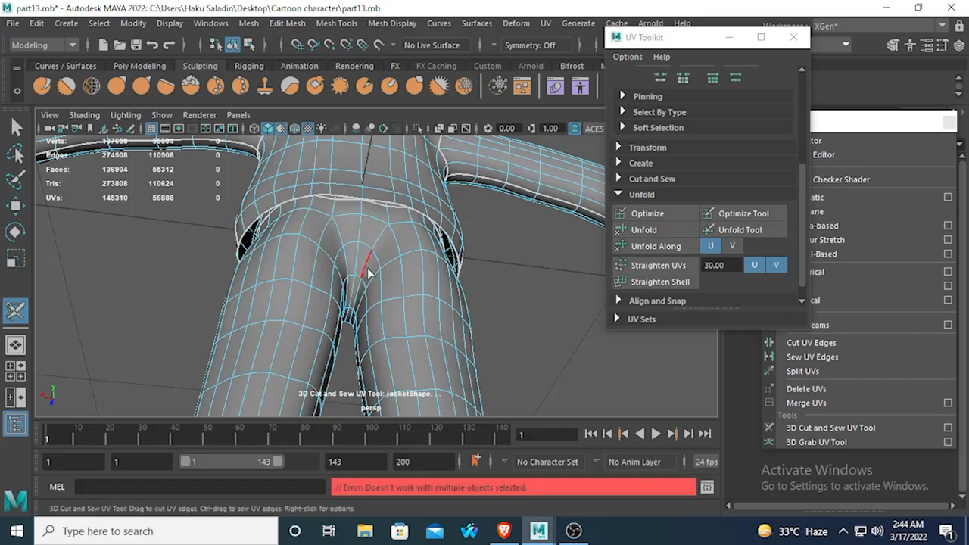
pyautogui.keyDown('alt'); pyautogui.moveTo(369, 273); pyautogui.dragTo(378, 288); pyautogui.keyUp('alt')
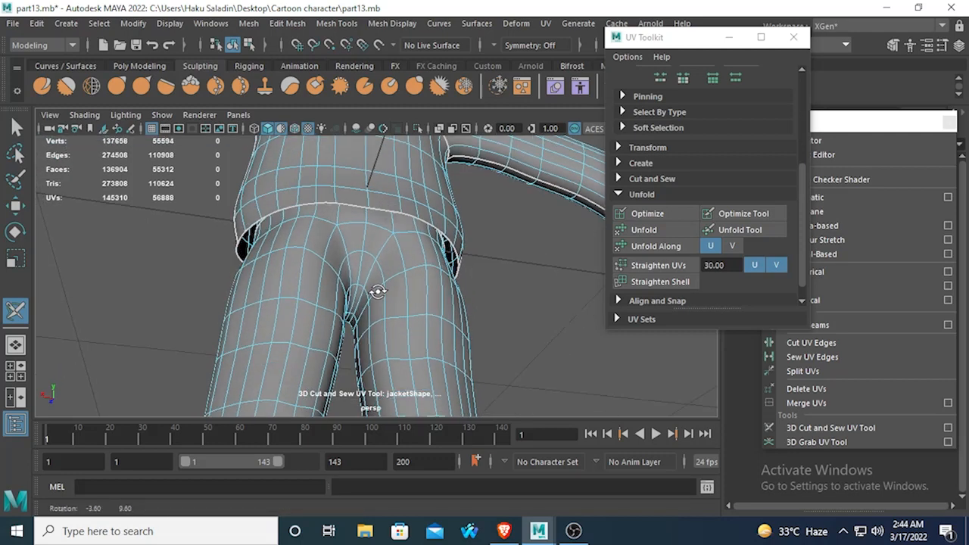
pyautogui.click(365, 217)
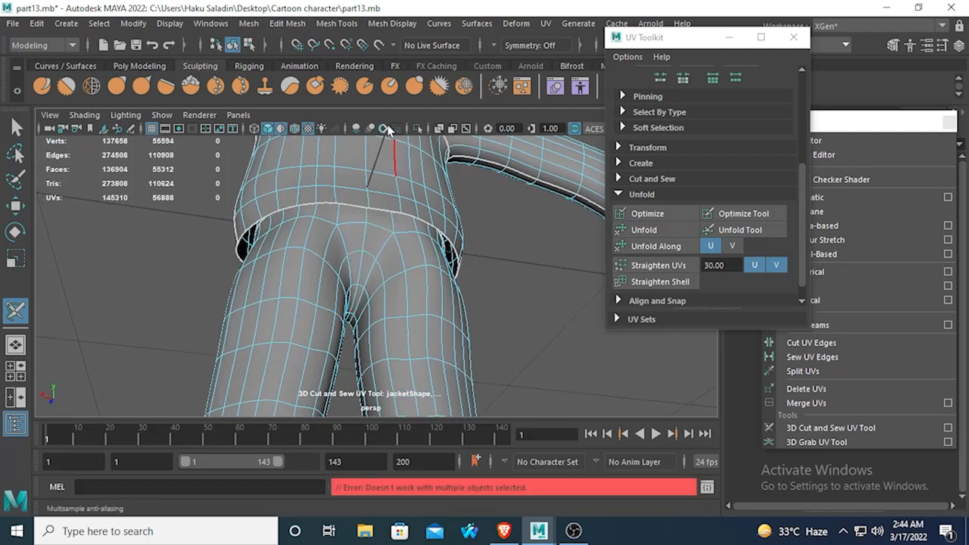
pyautogui.scroll(-2, 337, 240)
pyautogui.scroll(-4, 338, 241)
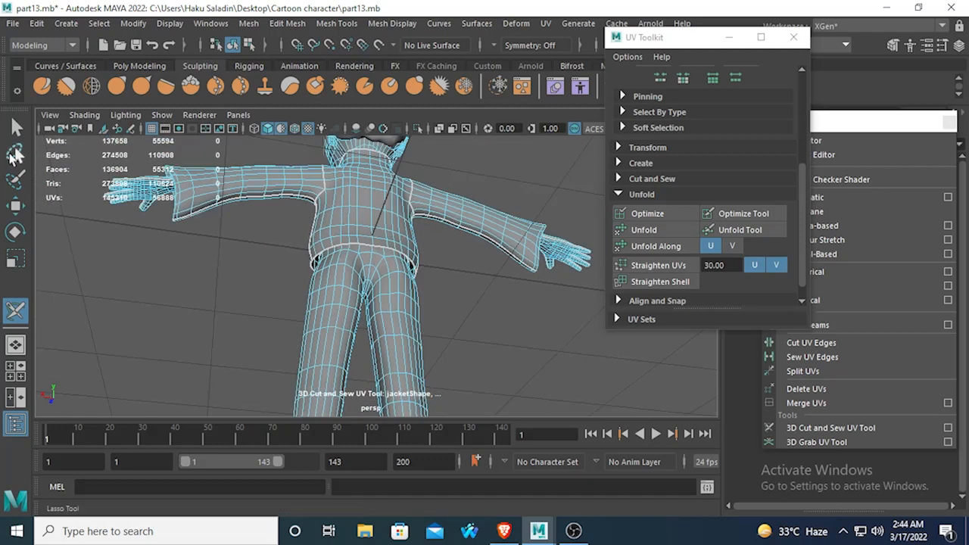
# Step: Leave the cutting tool, limit edge selection to the pants mesh alone, and set symmetry to Object X
pyautogui.click(15, 127)
pyautogui.moveTo(404, 254); pyautogui.dragTo(407, 229, button='right')
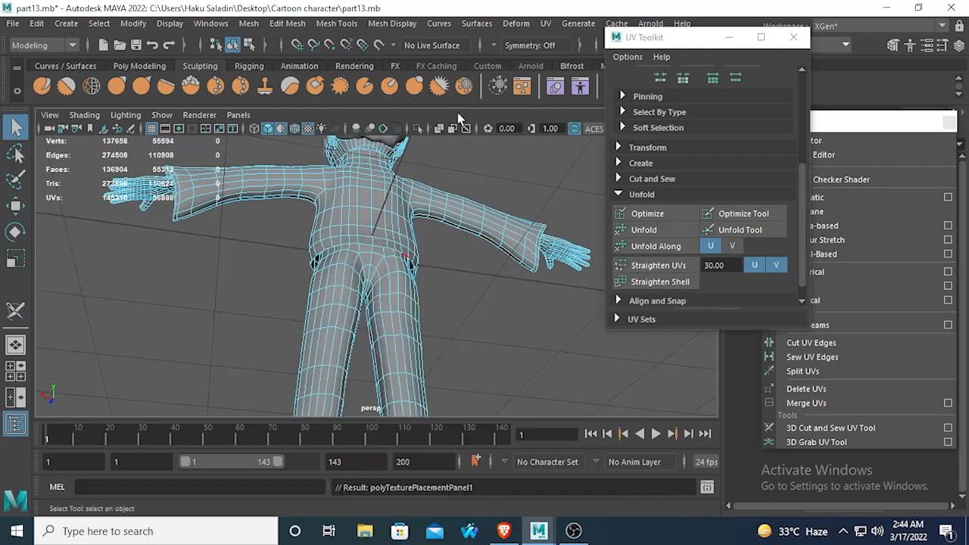
pyautogui.click(380, 283)
pyautogui.scroll(4, 353, 327)
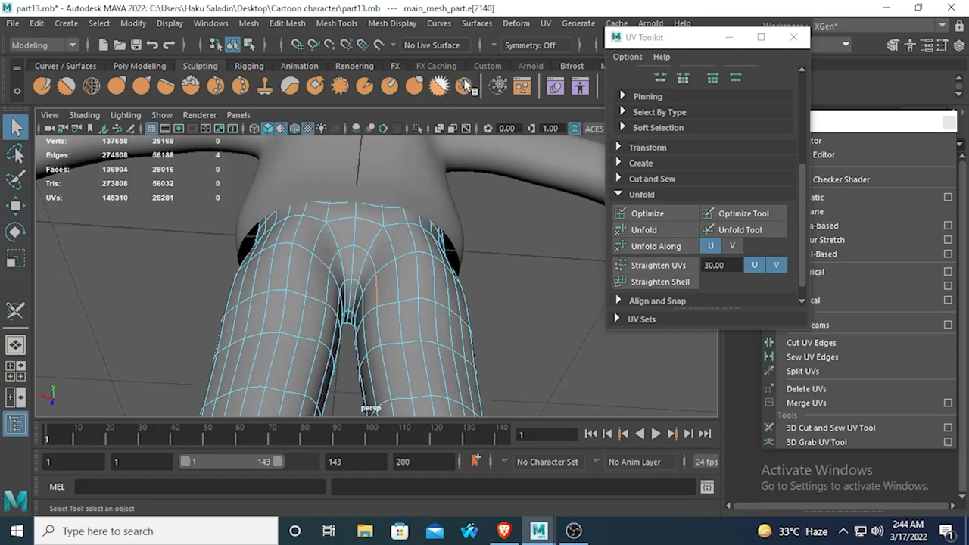
pyautogui.click(499, 47)
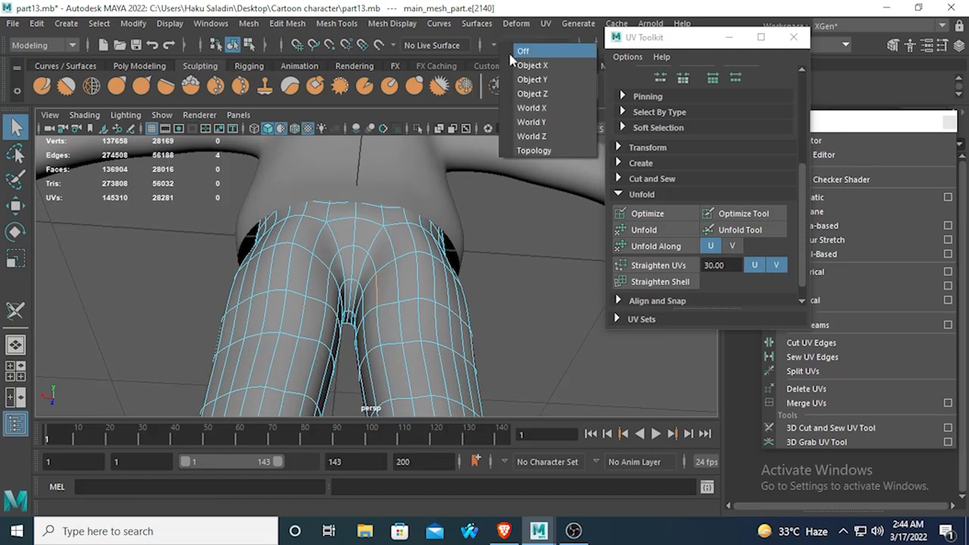
pyautogui.click(529, 65)
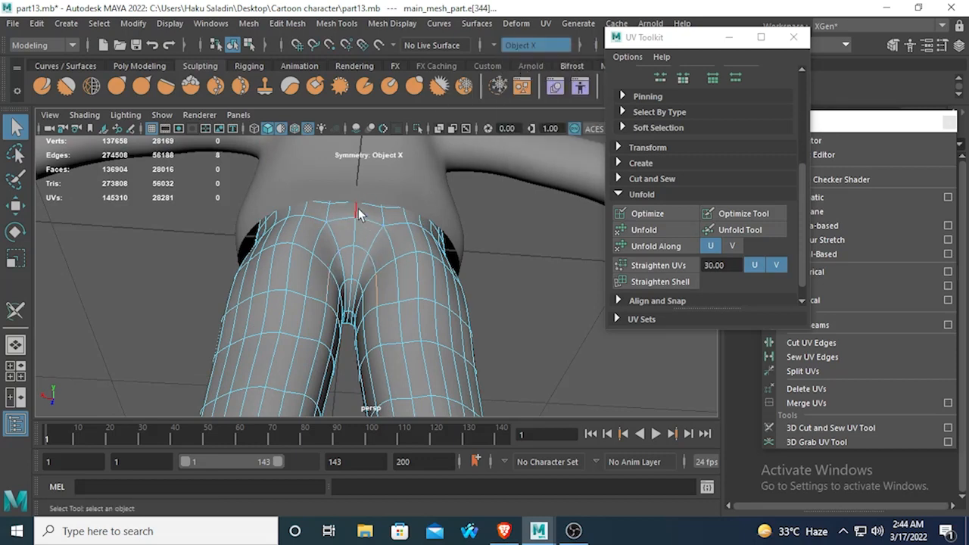
# Step: Cut a UV seam along the back centre line of the pants from the waist down to the crotch
pyautogui.click(7, 309)
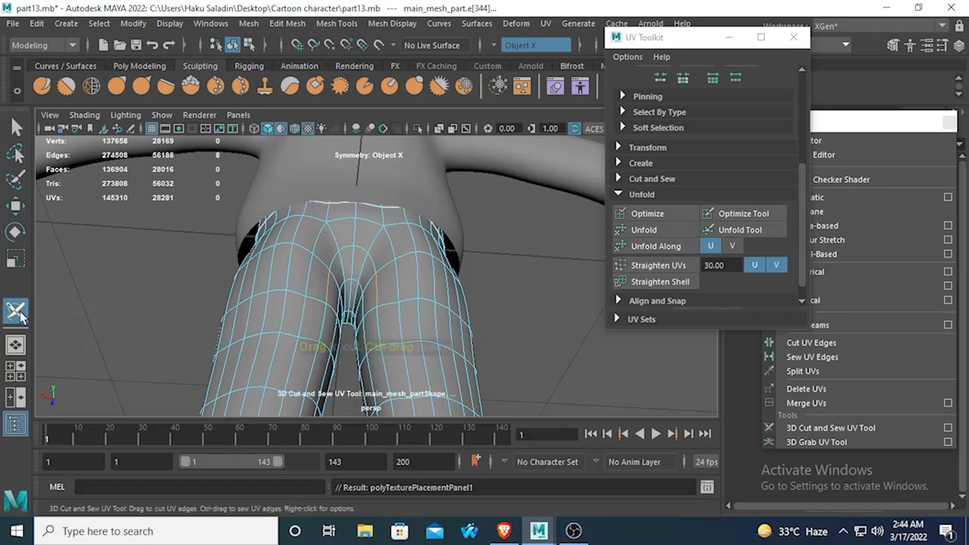
pyautogui.click(351, 224)
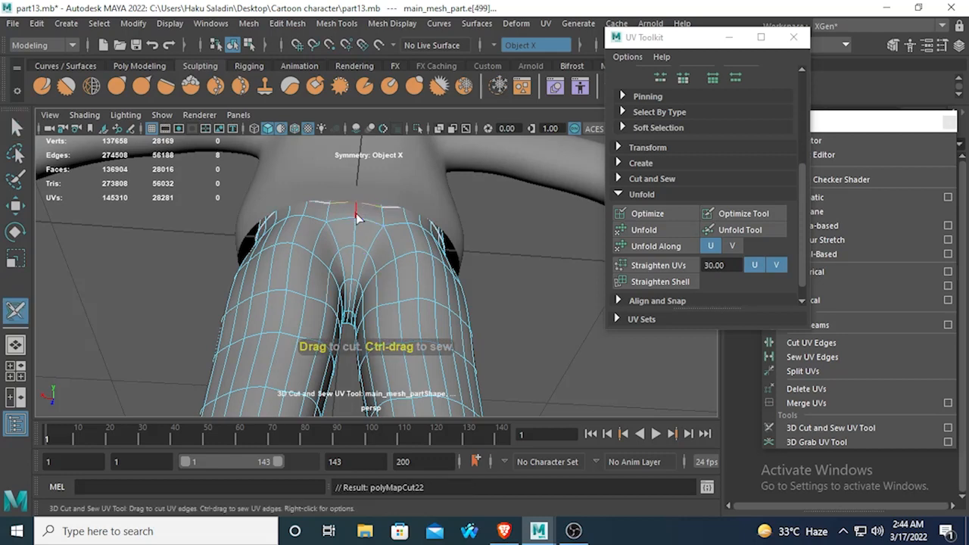
pyautogui.click(352, 215)
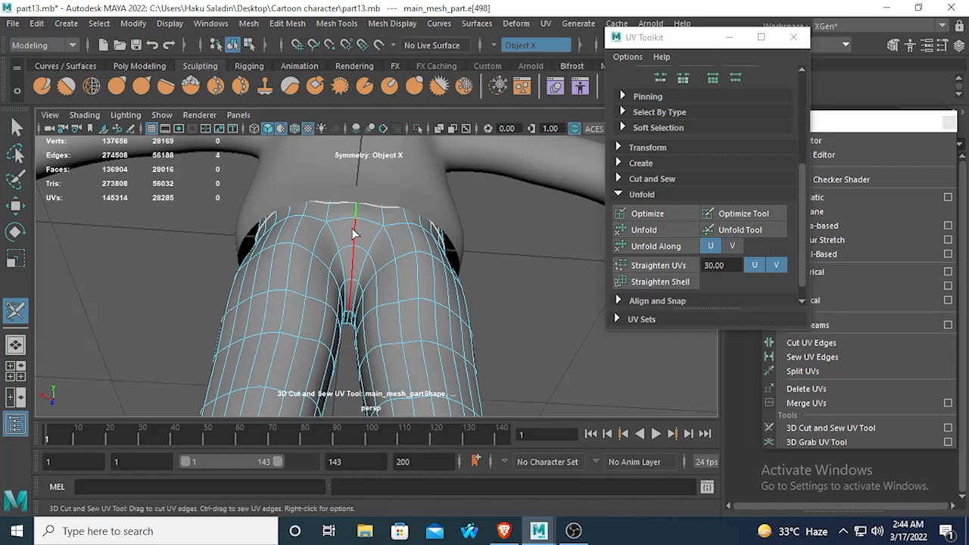
pyautogui.doubleClick(353, 231)
# Step: Cut symmetrical UV seams along the inner edges of both pant legs from the crotch down to the ankles
pyautogui.keyDown('alt'); pyautogui.moveTo(300, 339); pyautogui.dragTo(353, 296); pyautogui.keyUp('alt')
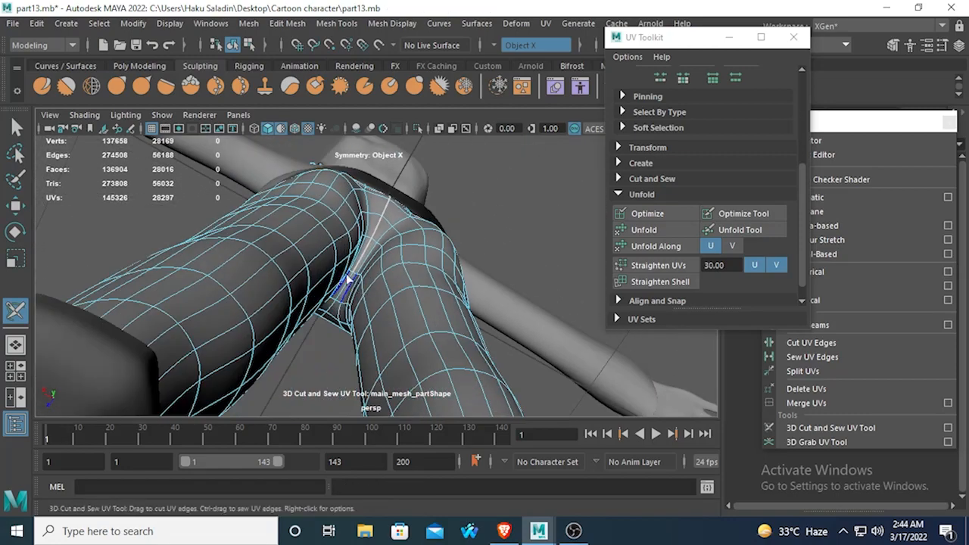
pyautogui.scroll(5, 354, 276)
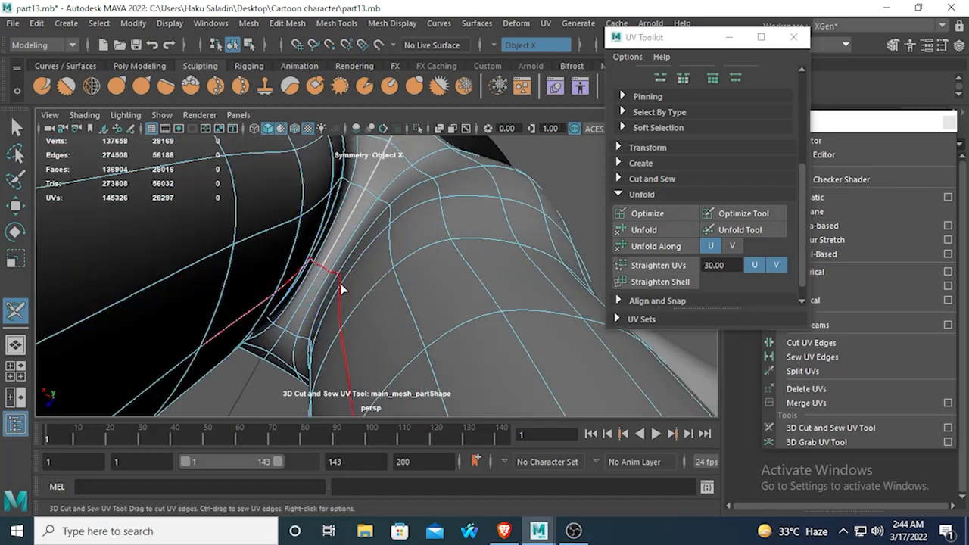
pyautogui.doubleClick(343, 288)
pyautogui.scroll(-5, 353, 294)
pyautogui.keyDown('alt'); pyautogui.moveTo(365, 330); pyautogui.dragTo(290, 159); pyautogui.keyUp('alt')
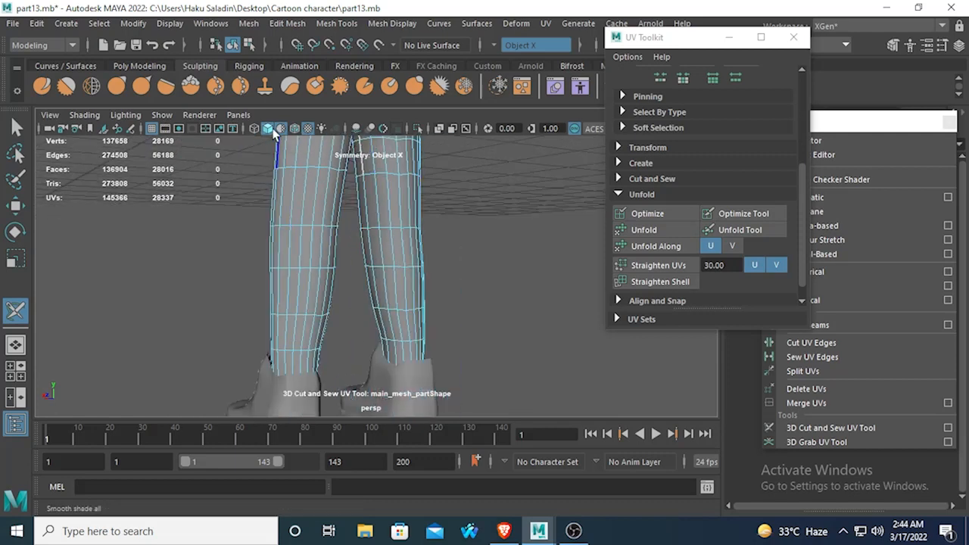
pyautogui.press('4')
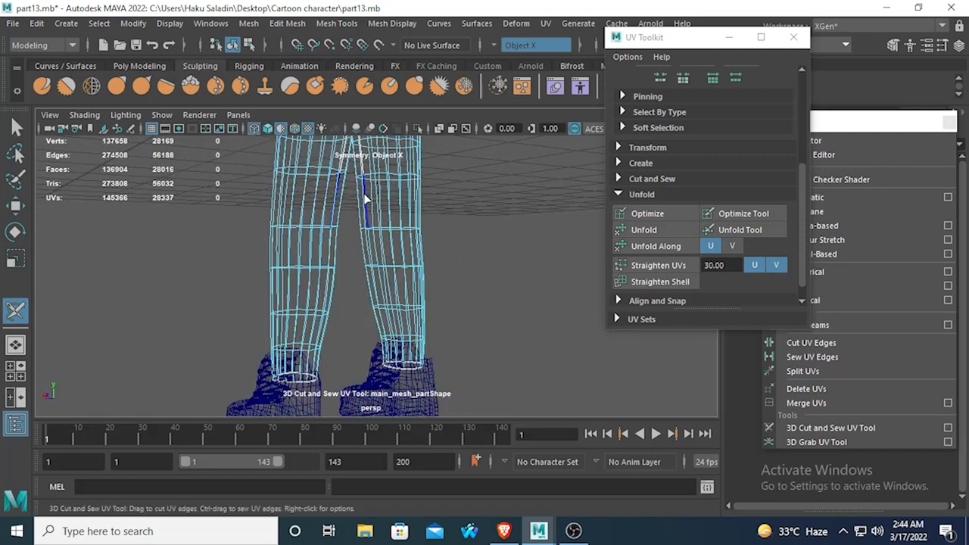
pyautogui.keyDown('shift'); pyautogui.click(369, 230); pyautogui.keyUp('shift')
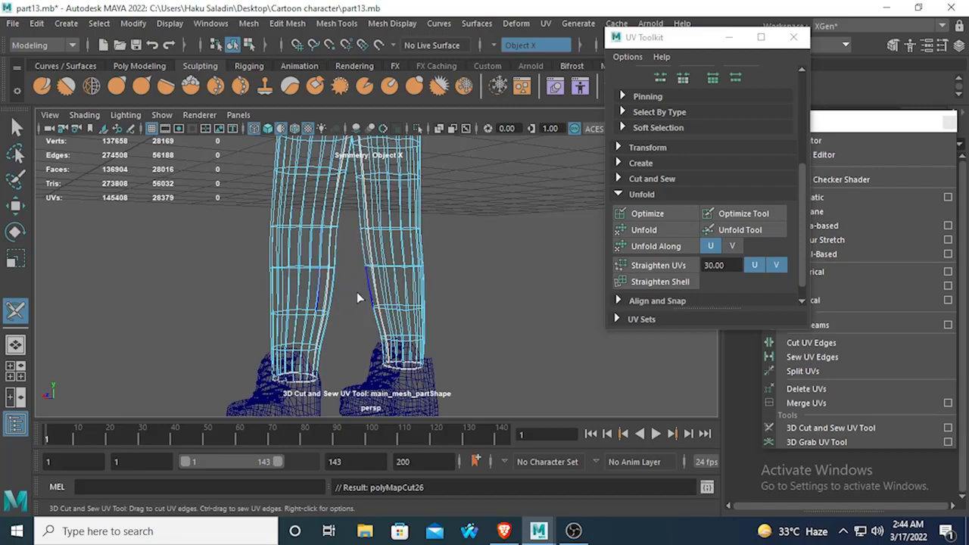
# Step: Leave the cutting tool, restore smooth shading, and select all faces of the pants
pyautogui.scroll(-5, 357, 292)
pyautogui.keyDown('alt'); pyautogui.moveTo(356, 292); pyautogui.dragTo(289, 312); pyautogui.keyUp('alt')
pyautogui.keyDown('alt'); pyautogui.moveTo(356, 267); pyautogui.dragTo(181, 260); pyautogui.keyUp('alt')
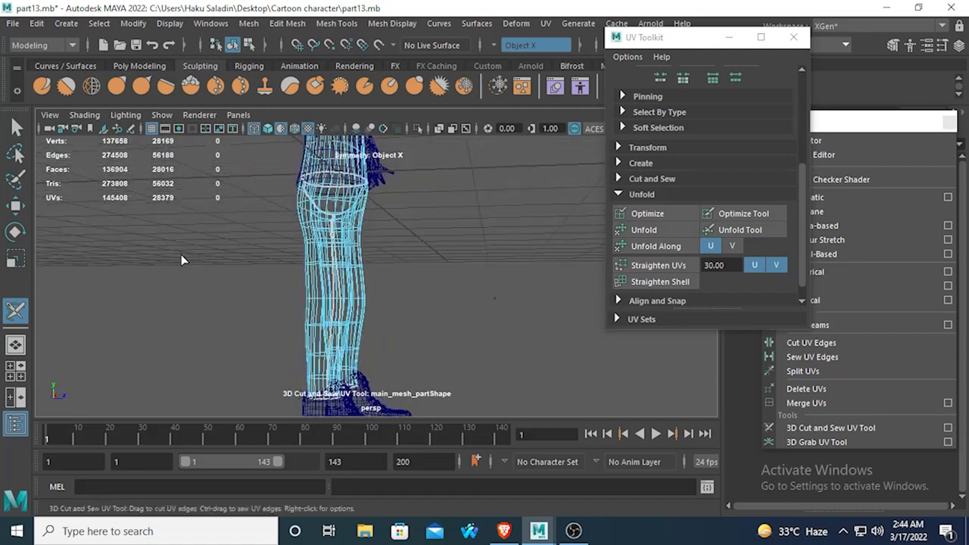
pyautogui.click(13, 123)
pyautogui.click(268, 127)
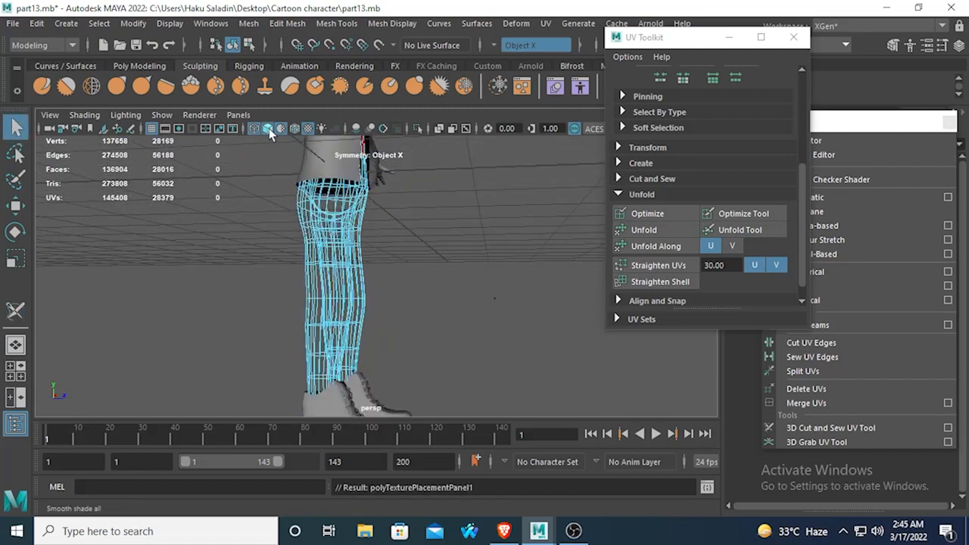
pyautogui.keyDown('alt'); pyautogui.moveTo(435, 219); pyautogui.dragTo(318, 254); pyautogui.keyUp('alt')
pyautogui.moveTo(419, 188); pyautogui.dragTo(460, 174, button='right')
pyautogui.click(422, 263)
# Step: Open the UV Editor and unfold the UVs of the selected pants faces
pyautogui.click(540, 25)
pyautogui.moveTo(571, 28)
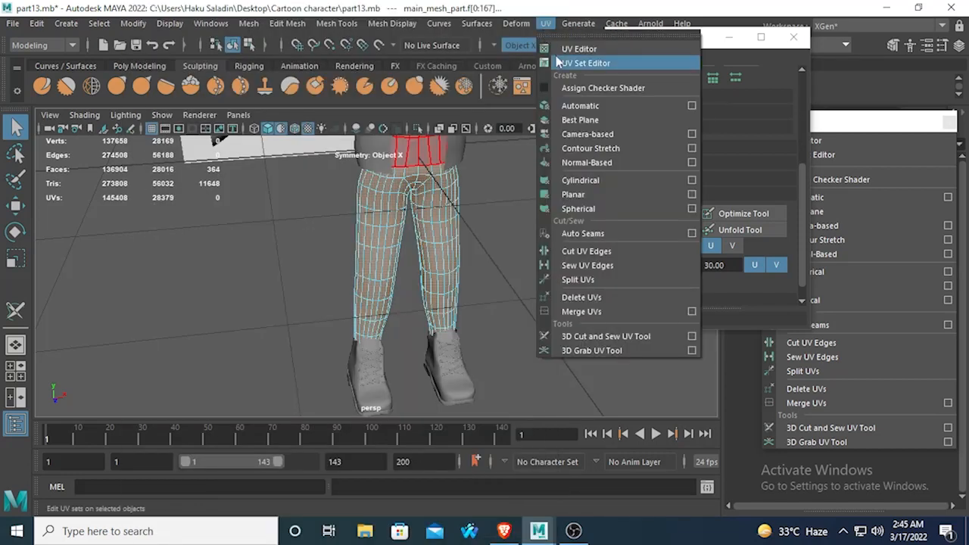
pyautogui.click(559, 52)
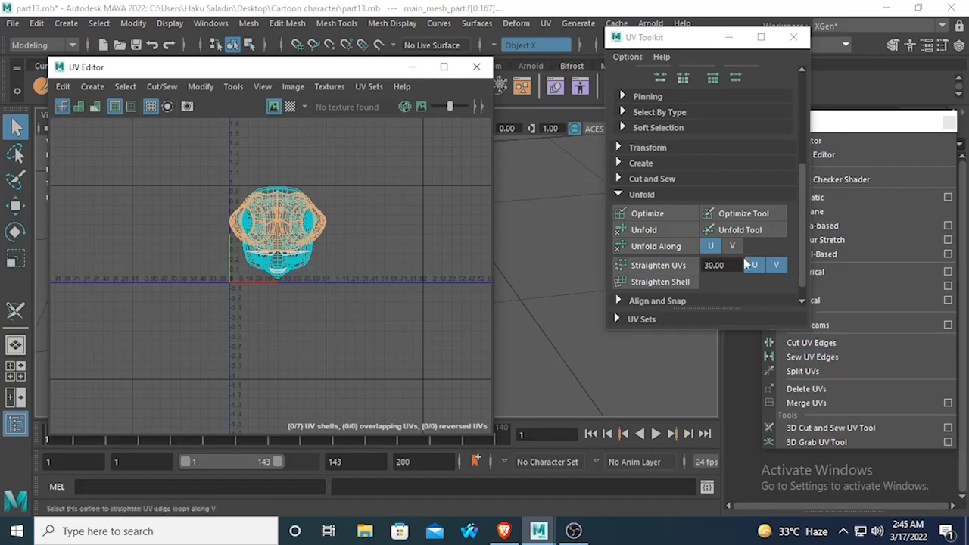
pyautogui.scroll(-1, 616, 252)
pyautogui.click(642, 212)
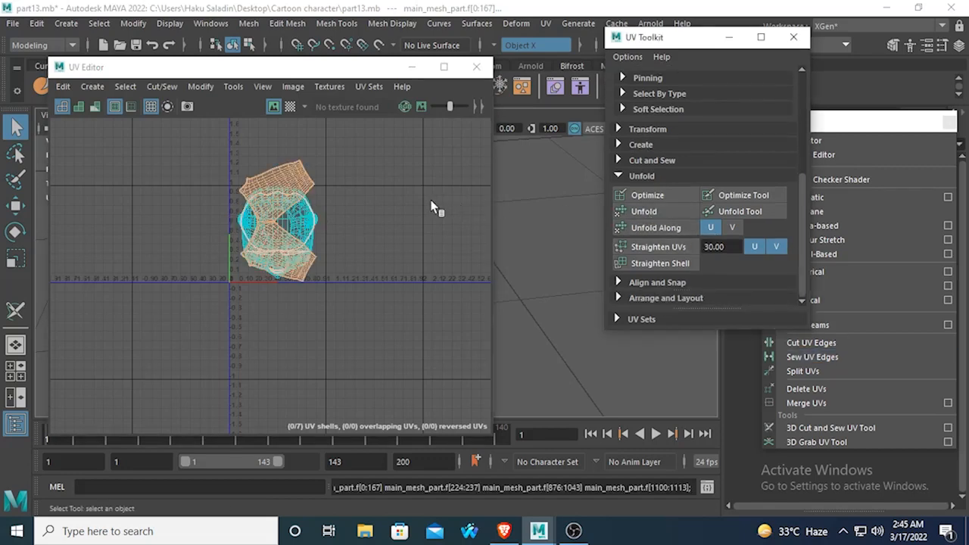
# Step: Move the unfolded pants shell clear of the other UVs, rotate it a quarter turn clockwise, and minimize the UV Editor
pyautogui.press('w')
pyautogui.moveTo(399, 226); pyautogui.dragTo(477, 221)
pyautogui.press('e')
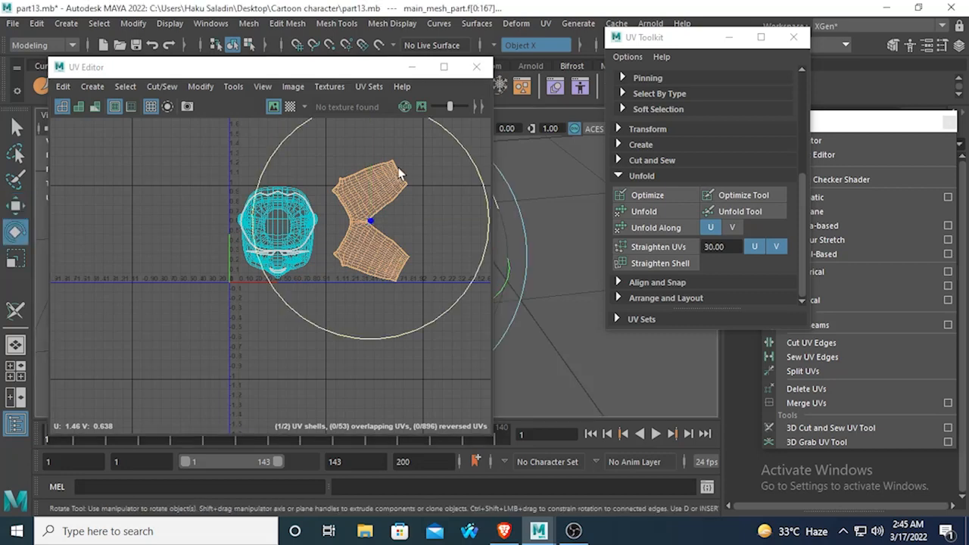
pyautogui.moveTo(461, 149); pyautogui.dragTo(435, 292)
pyautogui.click(15, 205)
pyautogui.scroll(2, 392, 249)
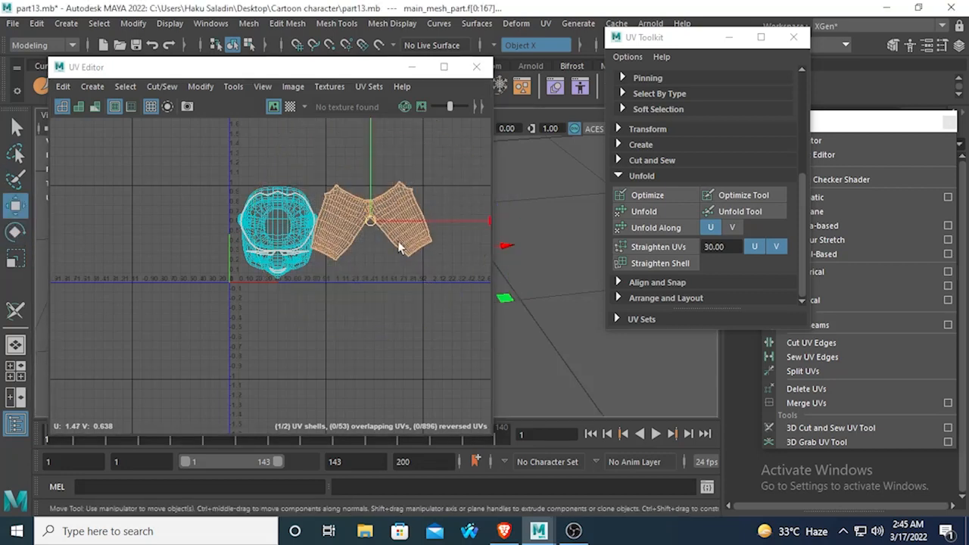
pyautogui.click(412, 67)
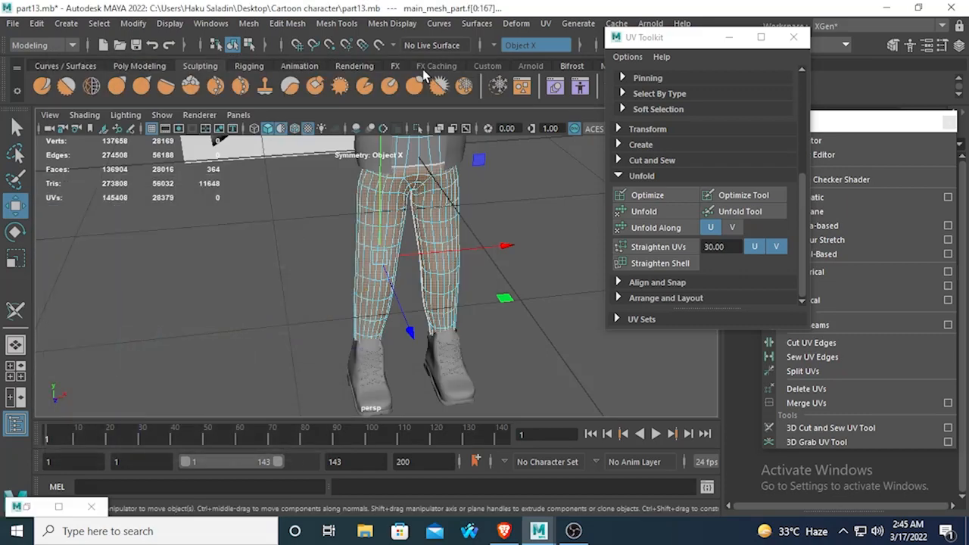
# Step: Clear the pants selection and select all connected faces of the character's head and torso
pyautogui.click(264, 242)
pyautogui.scroll(-3, 295, 244)
pyautogui.scroll(2, 296, 245)
pyautogui.keyDown('alt'); pyautogui.moveTo(296, 244); pyautogui.dragTo(251, 273); pyautogui.keyUp('alt')
pyautogui.keyDown('alt'); pyautogui.moveTo(310, 276); pyautogui.dragTo(286, 371, button='middle'); pyautogui.keyUp('alt')
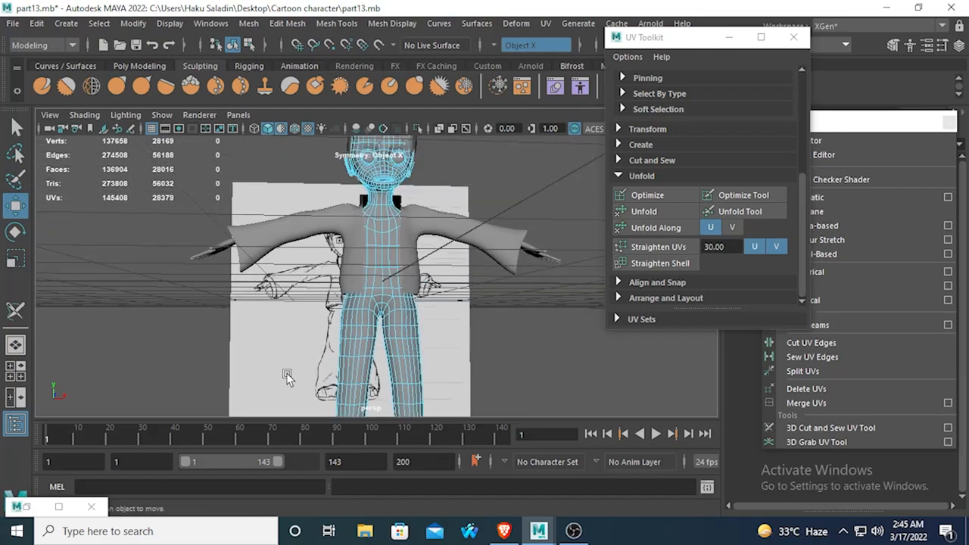
pyautogui.keyDown('alt'); pyautogui.moveTo(286, 371); pyautogui.dragTo(457, 297, button='right'); pyautogui.keyUp('alt')
pyautogui.keyDown('alt'); pyautogui.moveTo(457, 297); pyautogui.dragTo(444, 276); pyautogui.keyUp('alt')
pyautogui.click(374, 265)
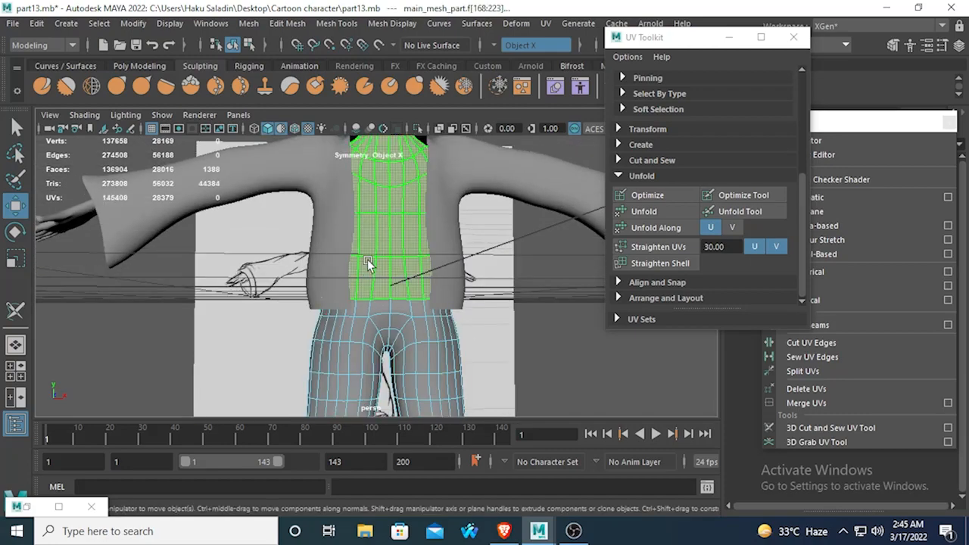
# Step: Switch to the front view at the neckline and turn off smooth preview for the body mesh
pyautogui.scroll(-3, 367, 259)
pyautogui.scroll(1, 386, 273)
pyautogui.scroll(3, 383, 257)
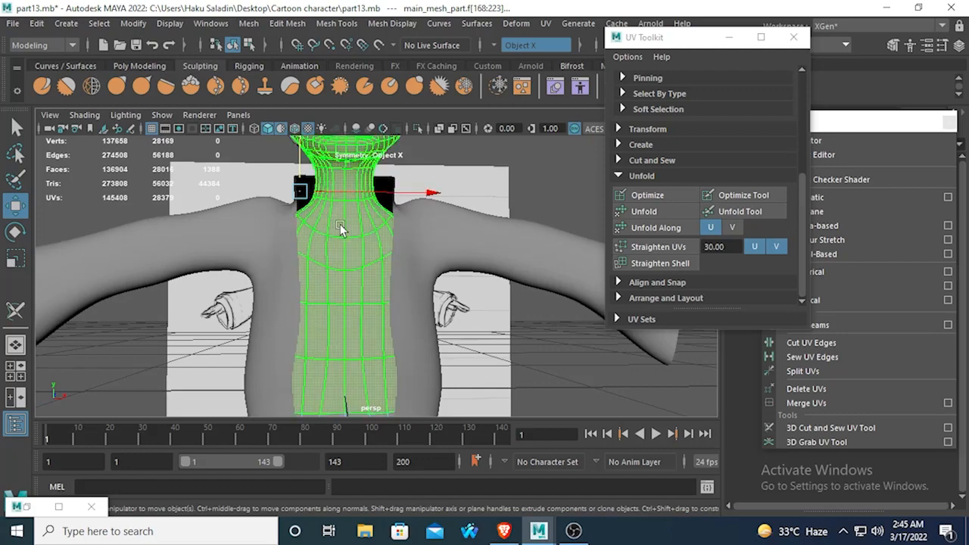
pyautogui.keyDown('alt'); pyautogui.moveTo(340, 224); pyautogui.dragTo(367, 395, button='middle'); pyautogui.keyUp('alt')
pyautogui.keyDown('alt'); pyautogui.moveTo(343, 303); pyautogui.dragTo(322, 243, button='middle'); pyautogui.keyUp('alt')
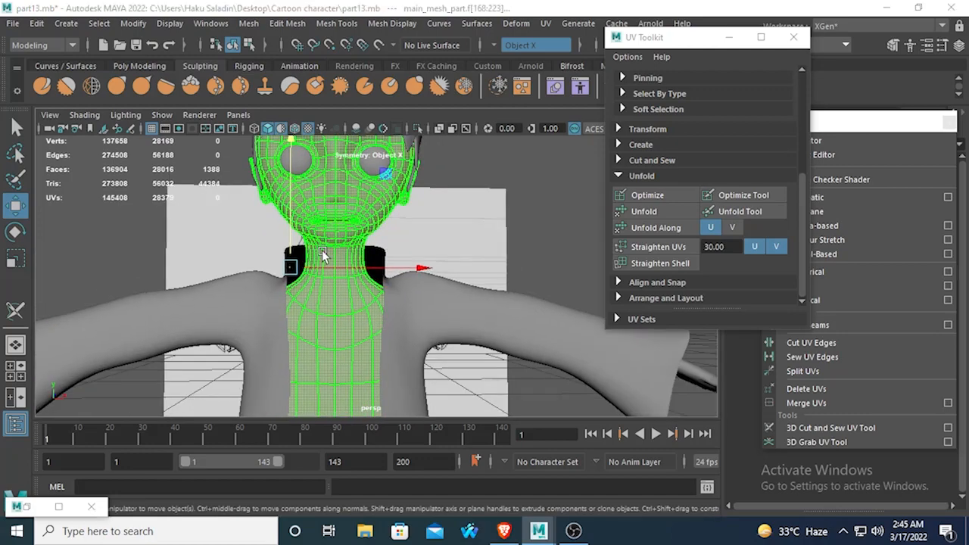
pyautogui.press('space')
pyautogui.press('space')
pyautogui.press('a')
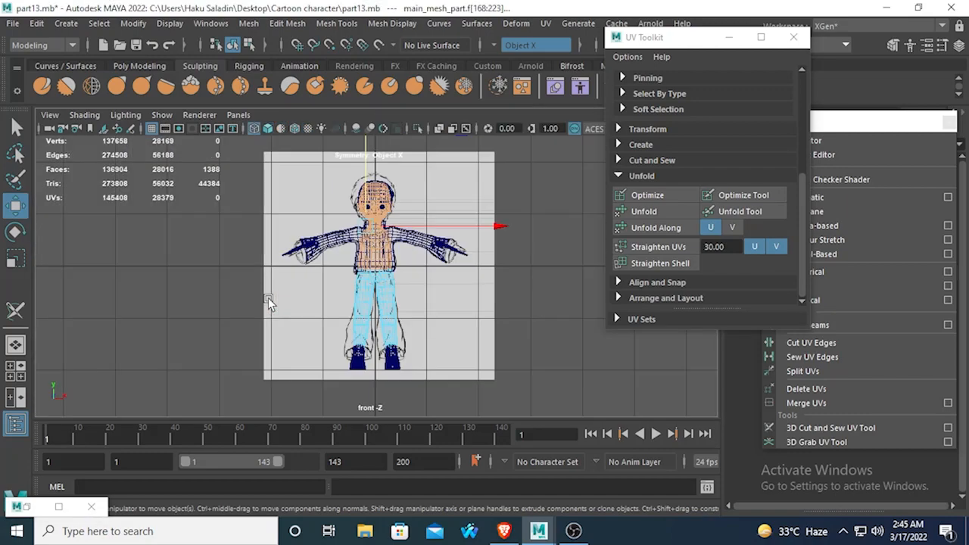
pyautogui.scroll(5, 385, 281)
pyautogui.scroll(-3, 383, 278)
pyautogui.scroll(3, 383, 279)
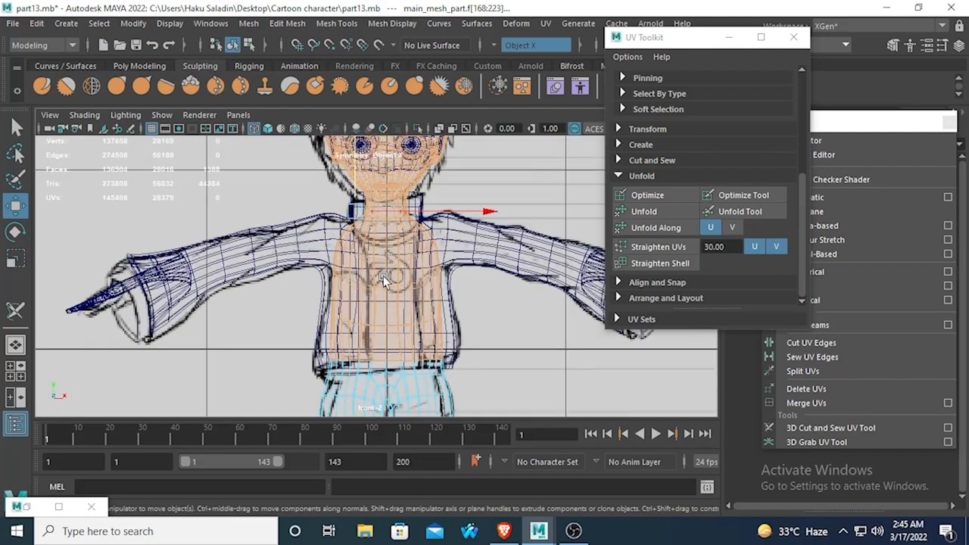
pyautogui.scroll(2, 383, 278)
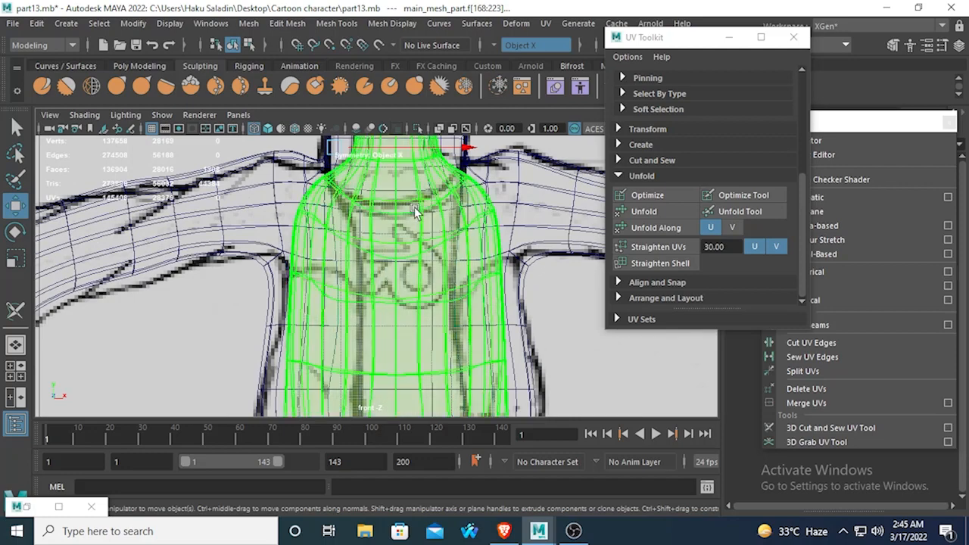
pyautogui.keyDown('alt'); pyautogui.moveTo(477, 207); pyautogui.dragTo(474, 274, button='middle'); pyautogui.keyUp('alt')
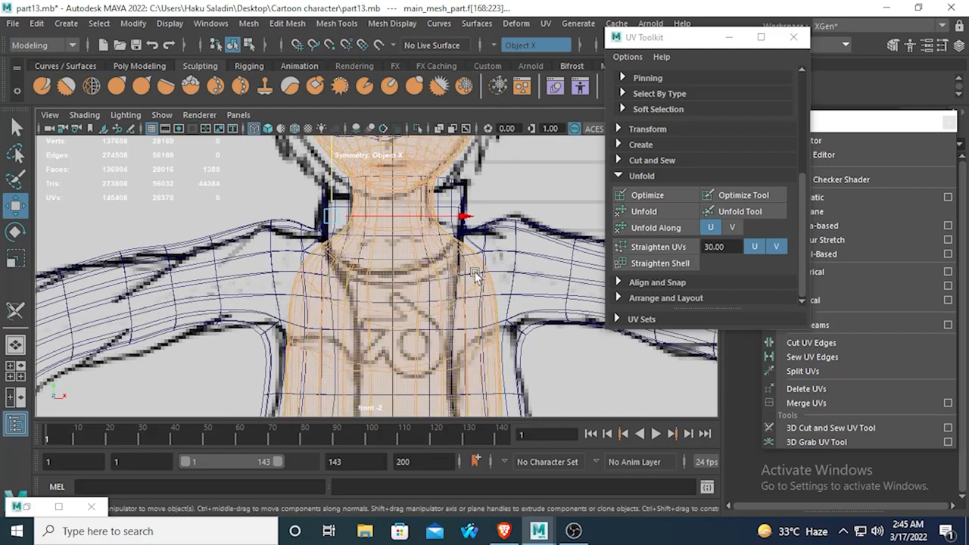
pyautogui.scroll(2, 475, 275)
pyautogui.press('1')
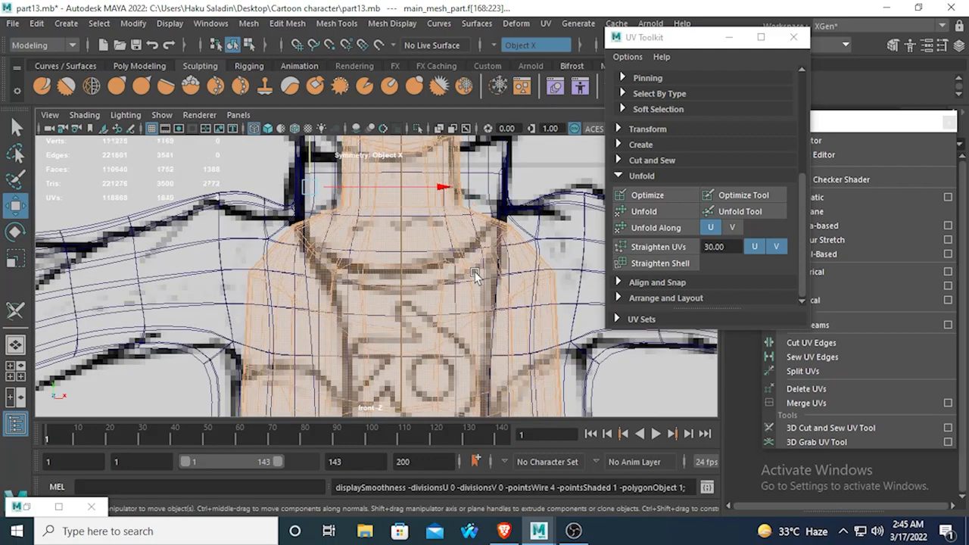
# Step: Switch the body mesh to vertex selection and display the front view in wireframe over the reference sketch
pyautogui.click(269, 129)
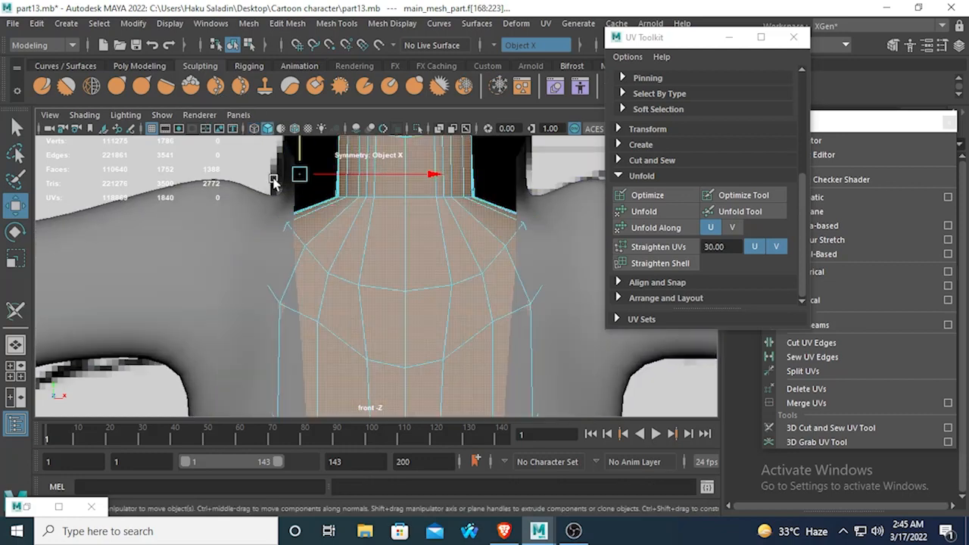
pyautogui.click(350, 264)
pyautogui.moveTo(423, 290); pyautogui.dragTo(362, 174, button='right')
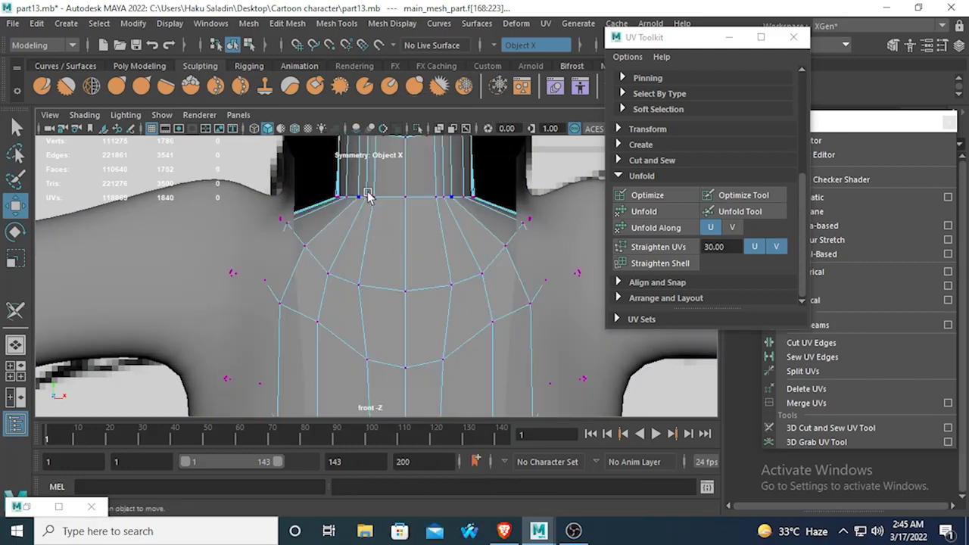
pyautogui.click(268, 131)
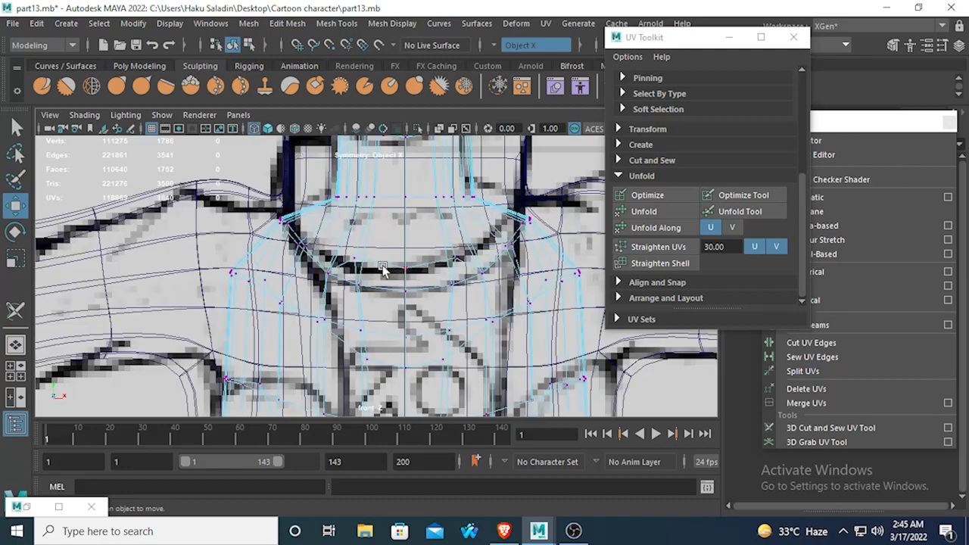
# Step: Select the vertex loop around the upper chest in perspective and compare it with the sketched collar in the front view
pyautogui.press('space')
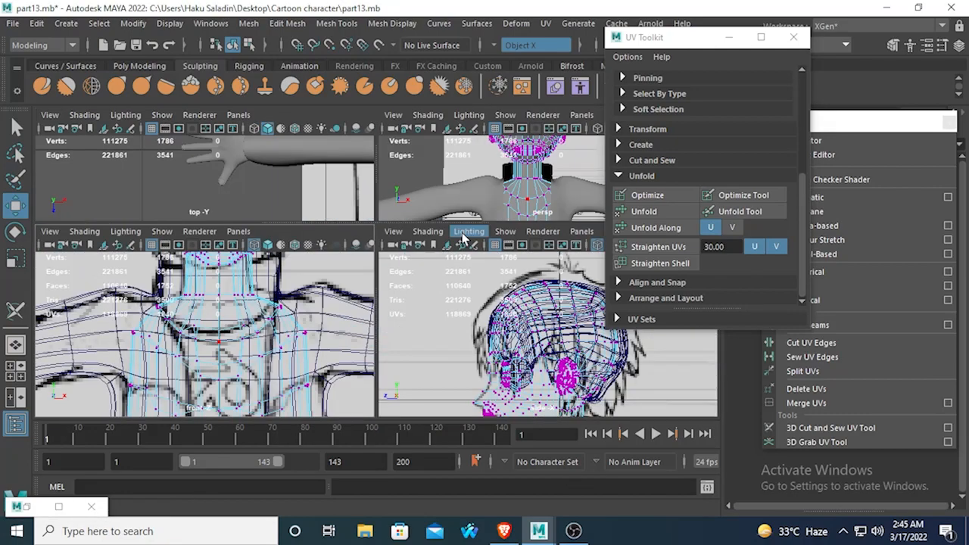
pyautogui.press('space')
pyautogui.keyDown('alt'); pyautogui.moveTo(529, 189); pyautogui.dragTo(385, 277); pyautogui.keyUp('alt')
pyautogui.click(355, 303)
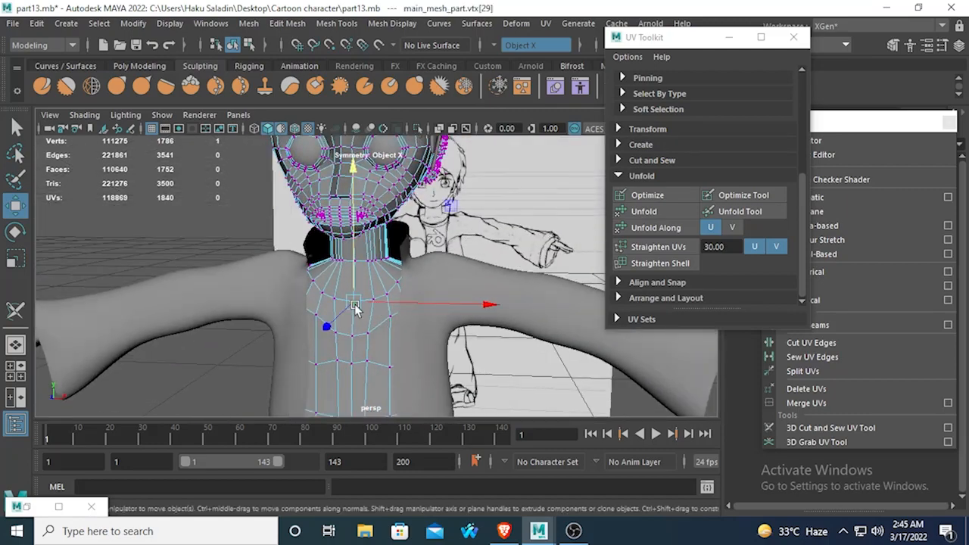
pyautogui.keyDown('shift'); pyautogui.doubleClick(335, 300); pyautogui.keyUp('shift')
pyautogui.press('space')
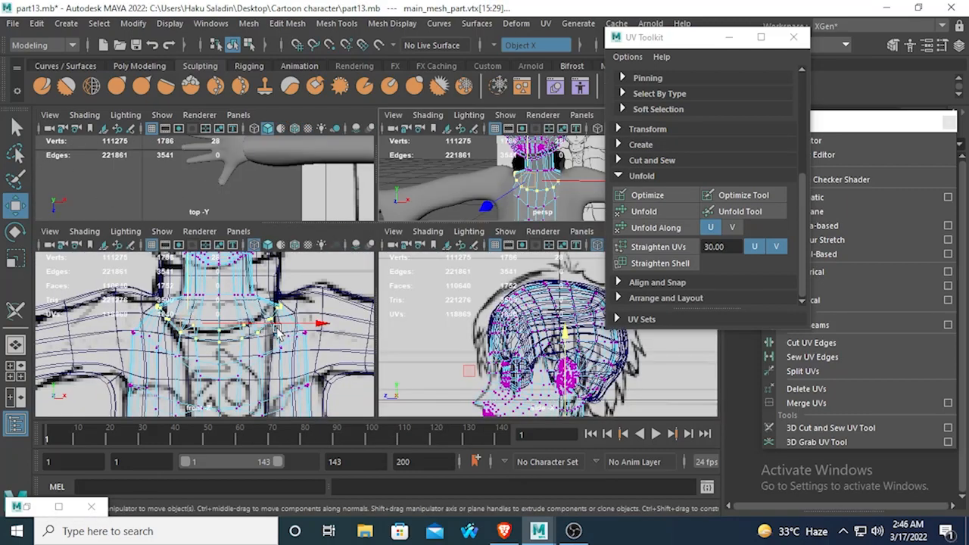
pyautogui.press('space')
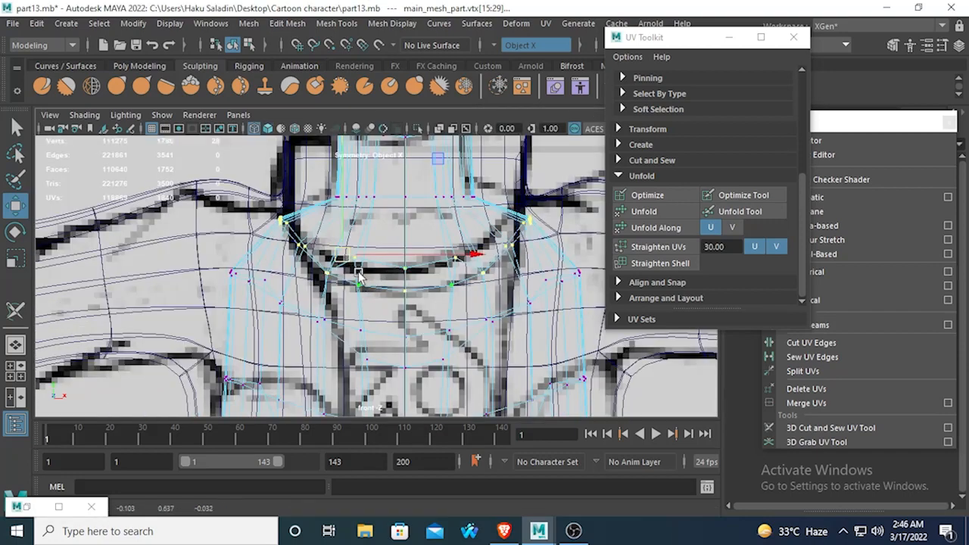
pyautogui.scroll(2, 370, 276)
pyautogui.click(413, 266)
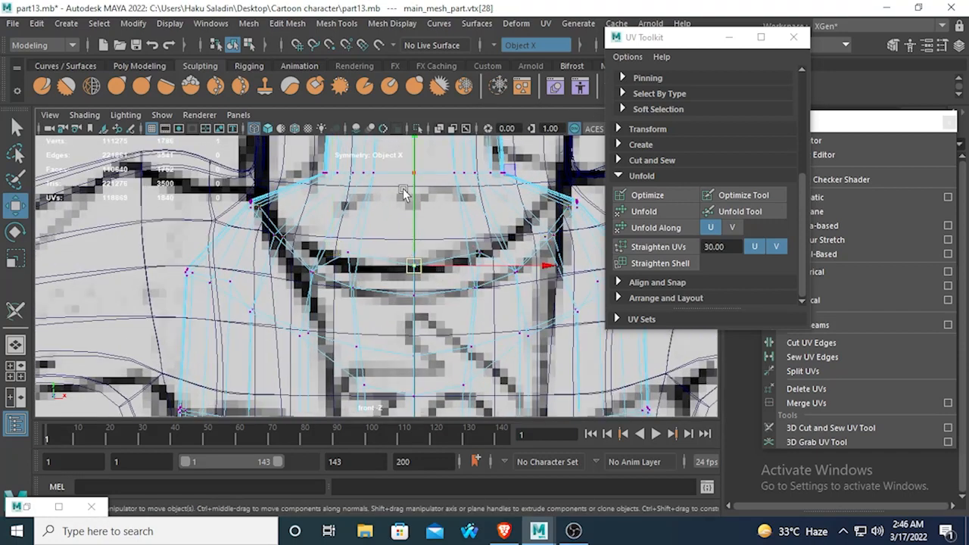
pyautogui.moveTo(411, 165); pyautogui.dragTo(417, 203)
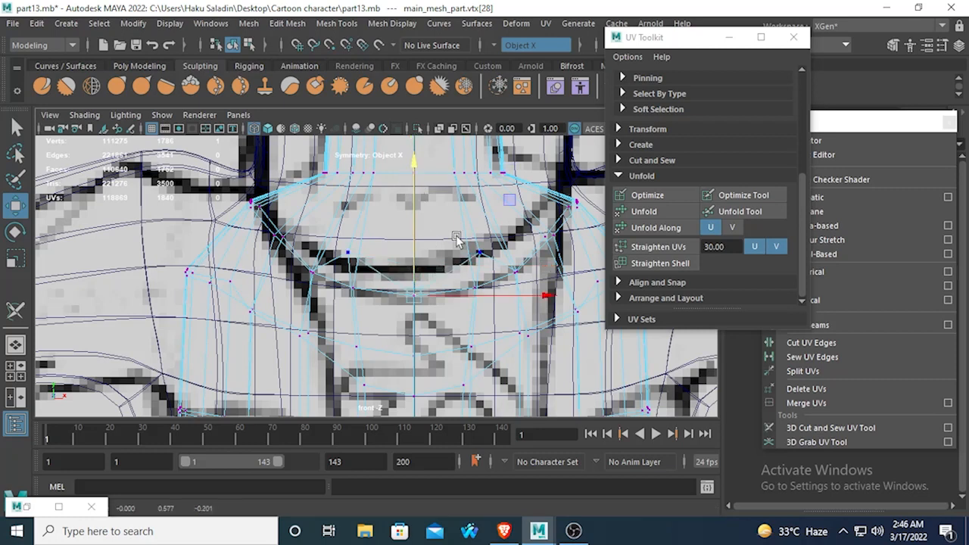
pyautogui.moveTo(461, 236); pyautogui.dragTo(491, 257)
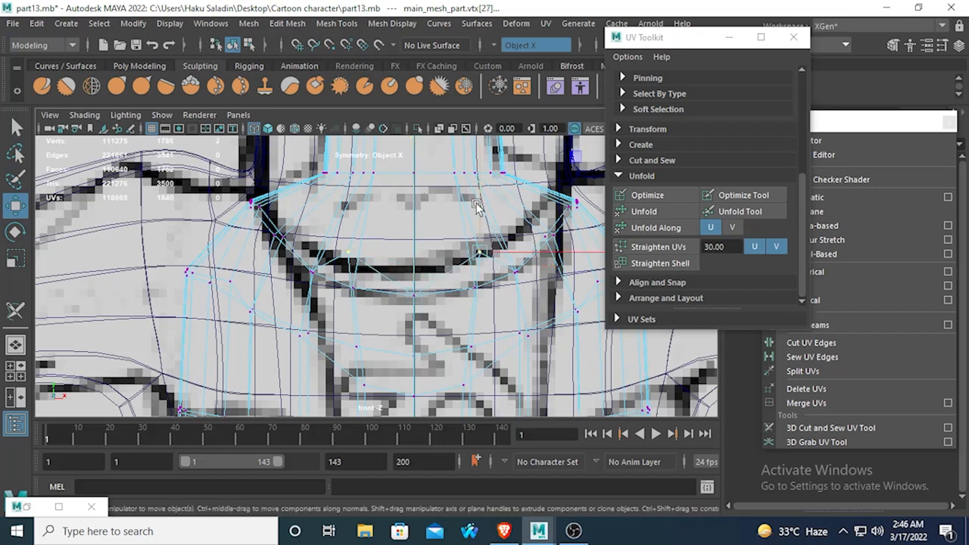
pyautogui.hotkey('ctrl', 'z')
pyautogui.hotkey('ctrl', 'z')
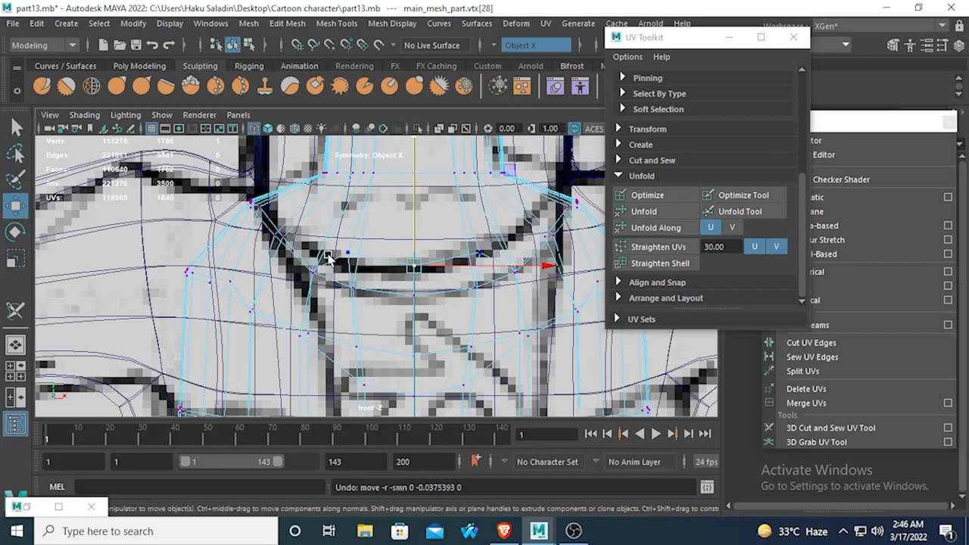
# Step: Lower the symmetric vertex pair beside the centre line of the loop below the neck toward the sketched collar line
pyautogui.moveTo(335, 245); pyautogui.dragTo(364, 263)
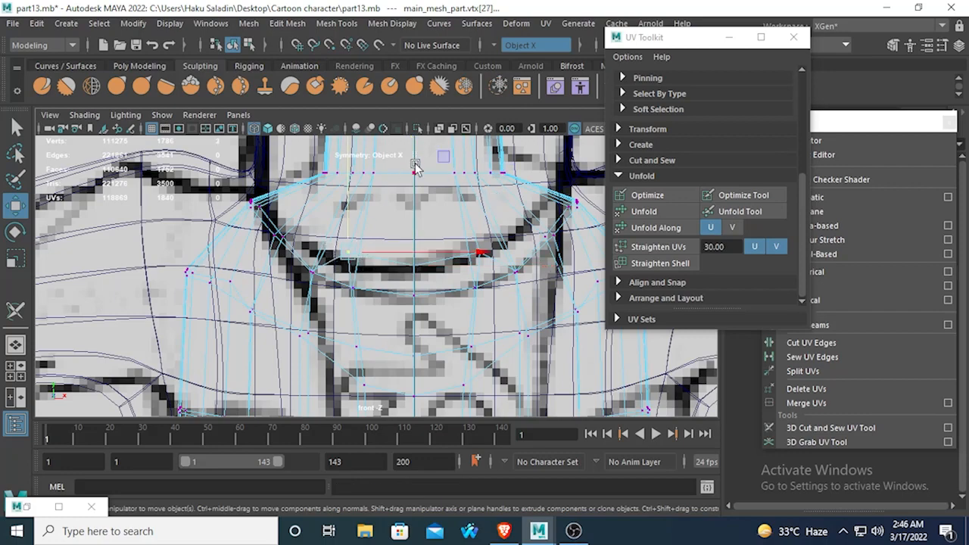
pyautogui.hotkey('ctrl', 'z')
pyautogui.hotkey('ctrl', 'z')
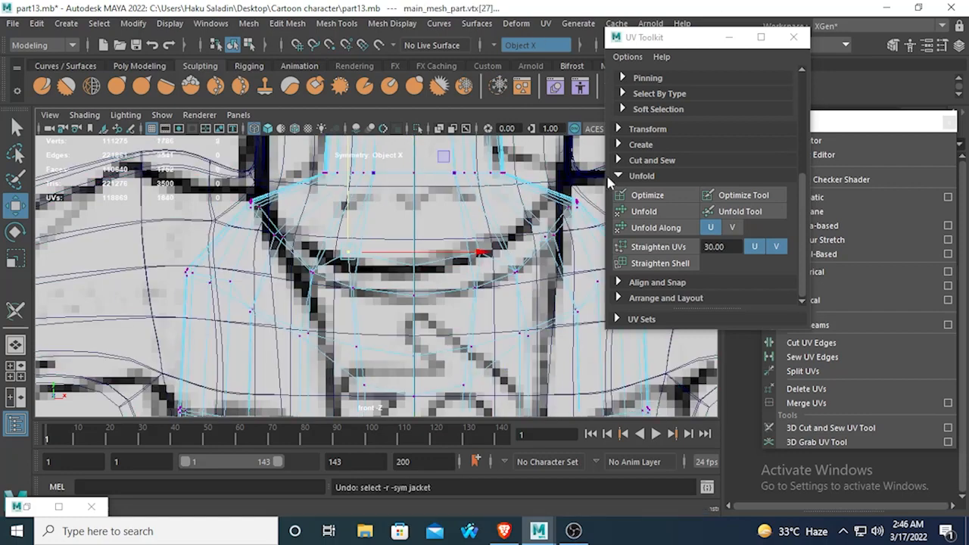
pyautogui.keyDown('alt'); pyautogui.moveTo(405, 278); pyautogui.dragTo(397, 314, button='middle'); pyautogui.keyUp('alt')
pyautogui.moveTo(337, 155); pyautogui.dragTo(334, 163)
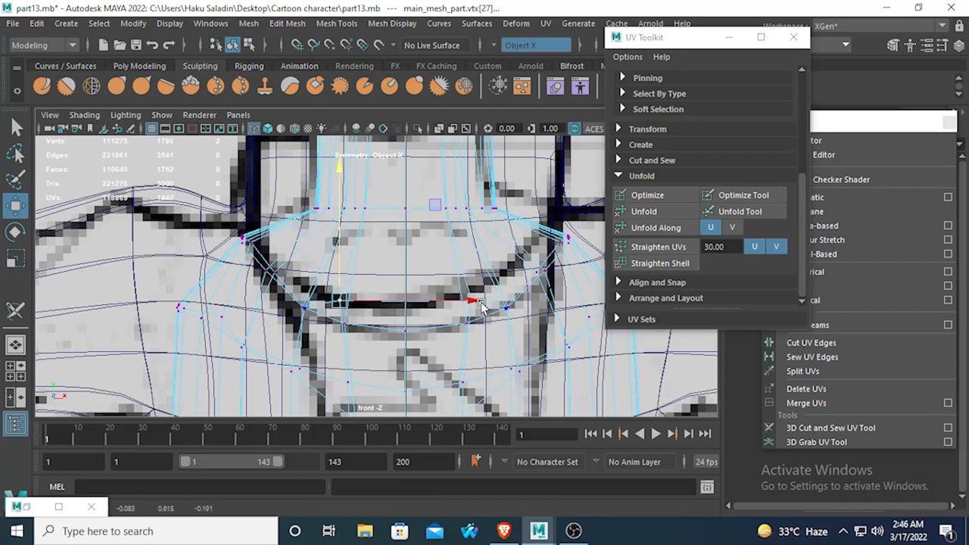
pyautogui.click(408, 331)
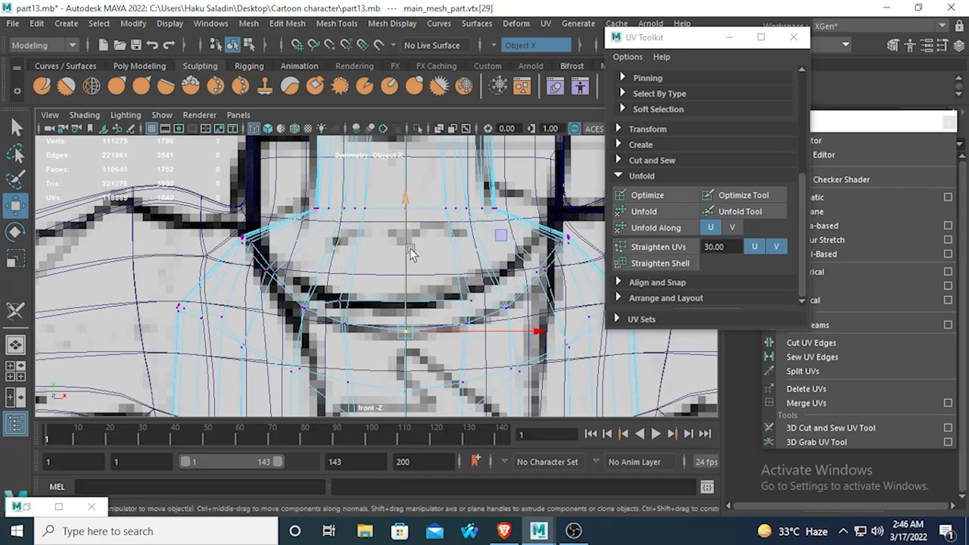
pyautogui.click(413, 197)
pyautogui.hotkey('ctrl', 'z')
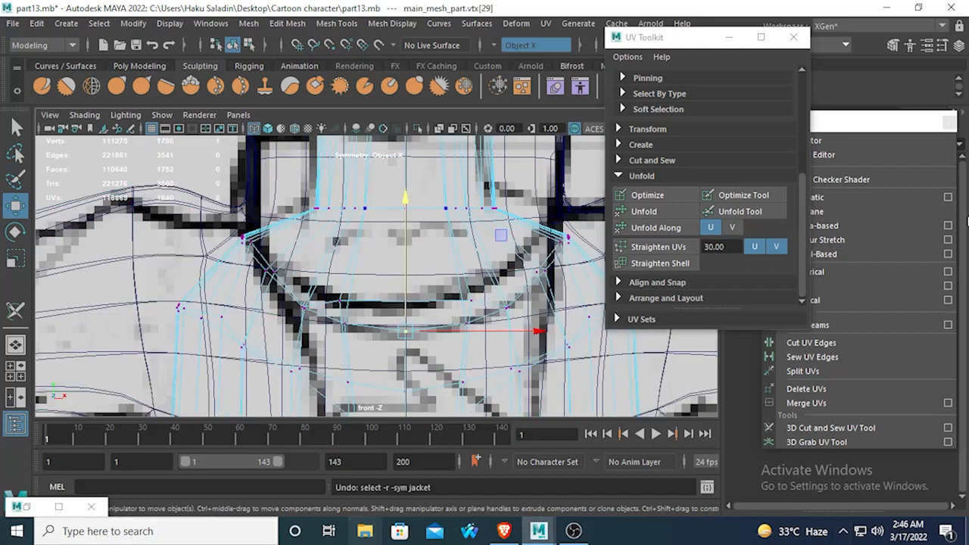
pyautogui.scroll(2, 349, 292)
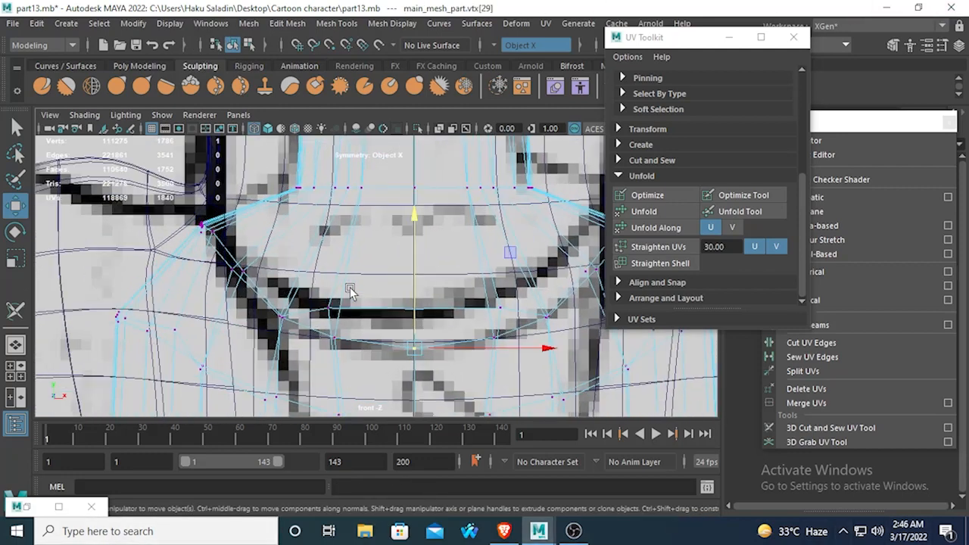
pyautogui.click(544, 275)
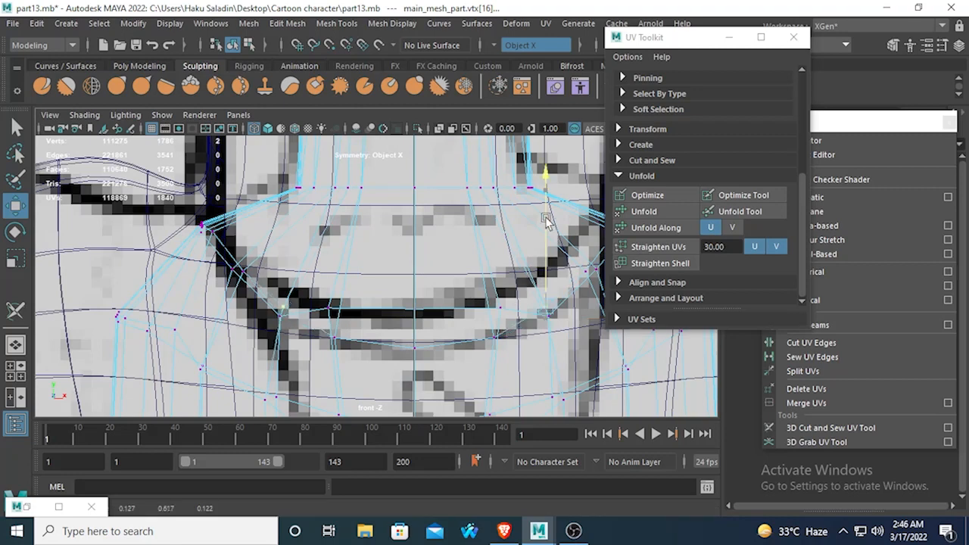
pyautogui.moveTo(538, 198); pyautogui.dragTo(532, 195)
pyautogui.hotkey('ctrl', 'z')
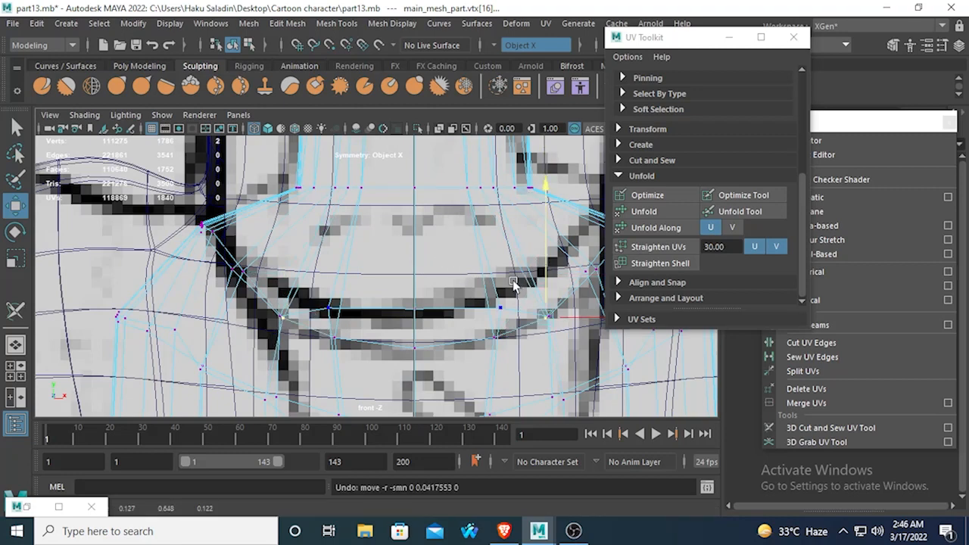
# Step: Raise the upper chest loop's vertices symmetrically, from the centre out toward both shoulders, onto the collar line of the reference sketch
pyautogui.moveTo(530, 330); pyautogui.dragTo(562, 305)
pyautogui.moveTo(553, 229); pyautogui.dragTo(540, 188)
pyautogui.moveTo(477, 327); pyautogui.dragTo(506, 339)
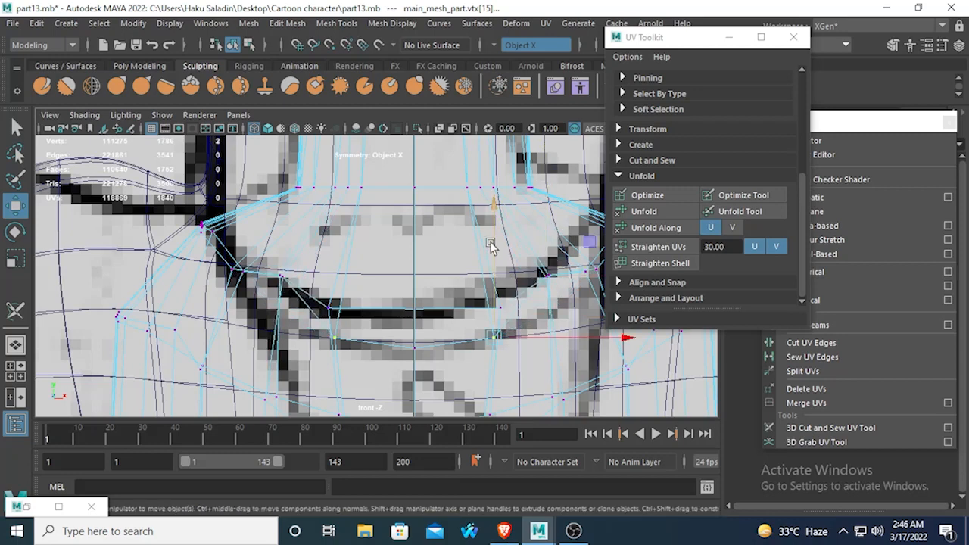
pyautogui.moveTo(490, 233); pyautogui.dragTo(486, 205)
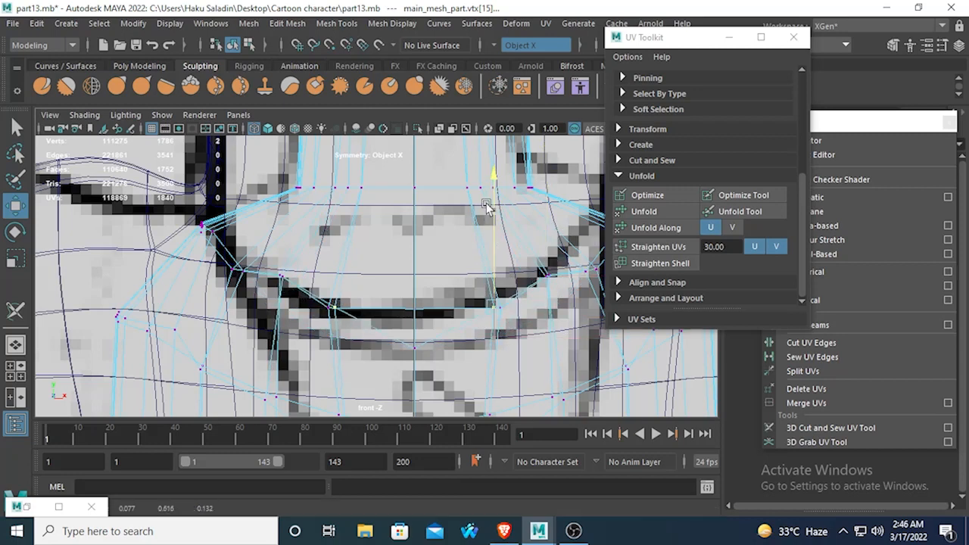
pyautogui.click(414, 313)
pyautogui.moveTo(415, 268); pyautogui.dragTo(415, 224)
pyautogui.keyDown('alt'); pyautogui.moveTo(499, 269); pyautogui.dragTo(435, 283, button='middle'); pyautogui.keyUp('alt')
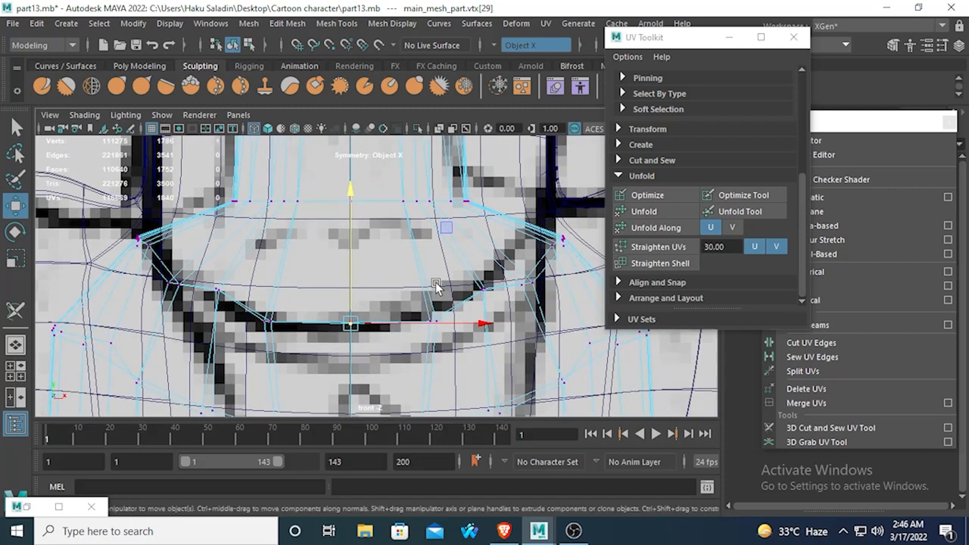
pyautogui.moveTo(521, 273); pyautogui.dragTo(515, 214)
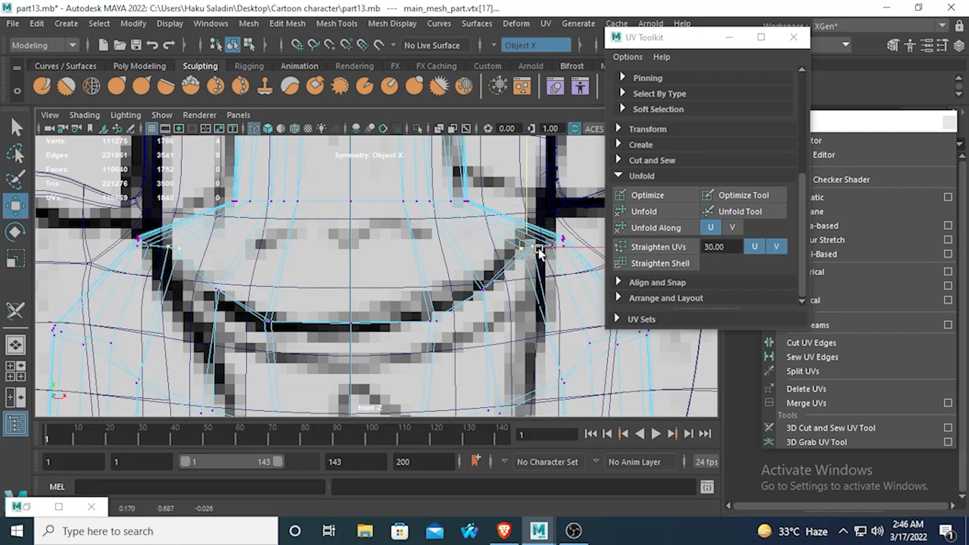
# Step: Move the outer vertices of the upper chest loop symmetrically inward at both shoulders onto the sketched collar line
pyautogui.moveTo(539, 252); pyautogui.dragTo(520, 231)
pyautogui.moveTo(513, 184); pyautogui.dragTo(524, 196, button='middle')
pyautogui.moveTo(545, 223); pyautogui.dragTo(571, 265)
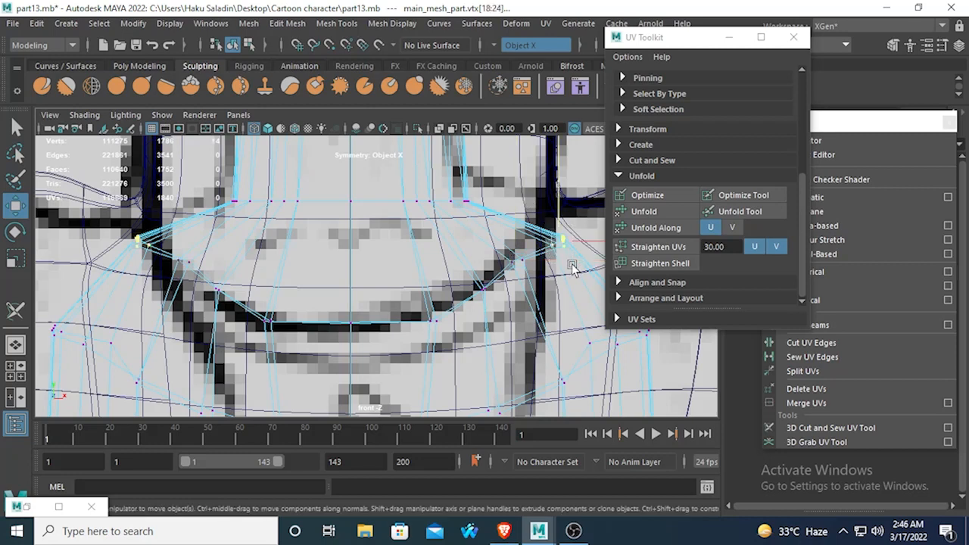
pyautogui.moveTo(586, 248); pyautogui.dragTo(558, 236, button='middle')
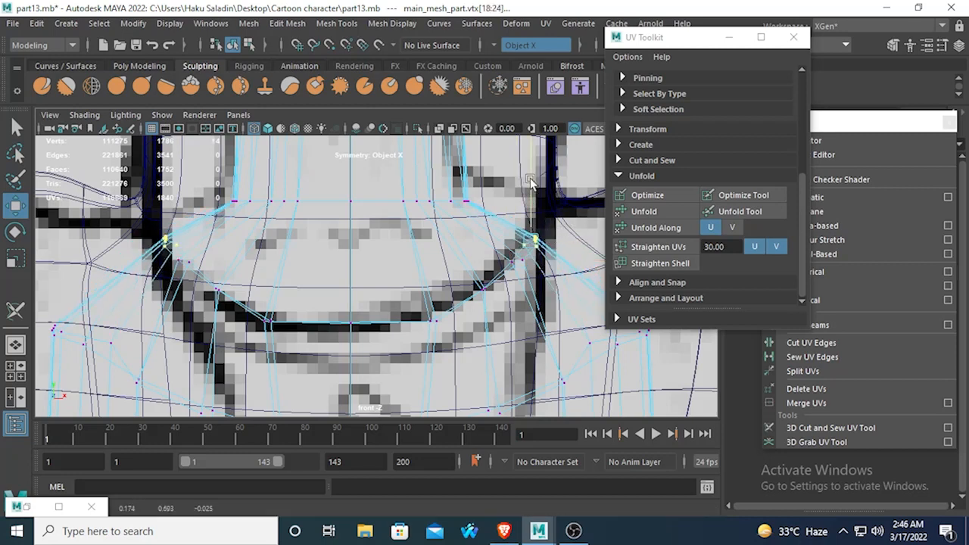
pyautogui.press('space')
pyautogui.press('space')
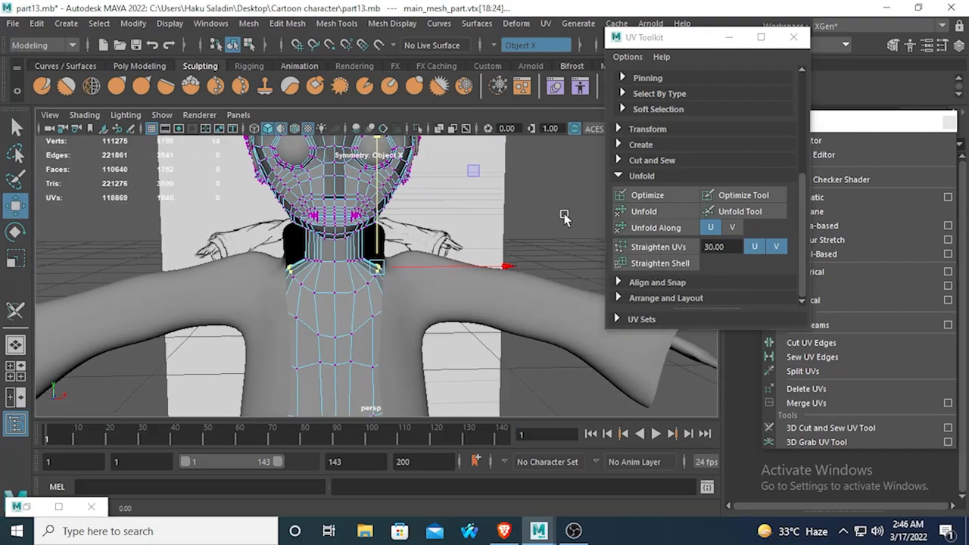
# Step: Return the body mesh to object mode and preview it smoothed to check the reshaped neck and chest
pyautogui.keyDown('alt'); pyautogui.moveTo(564, 218); pyautogui.dragTo(477, 281); pyautogui.keyUp('alt')
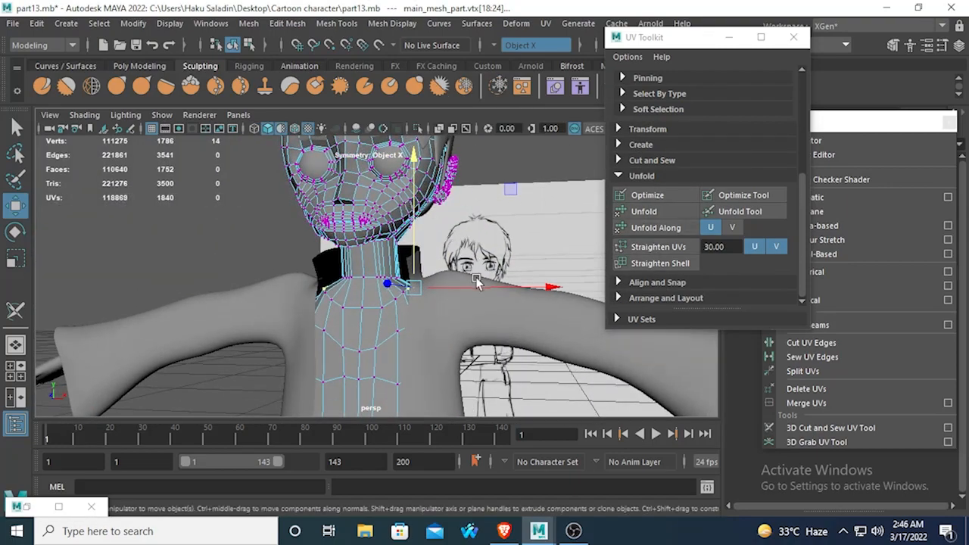
pyautogui.keyDown('alt'); pyautogui.moveTo(335, 327); pyautogui.dragTo(331, 306); pyautogui.keyUp('alt')
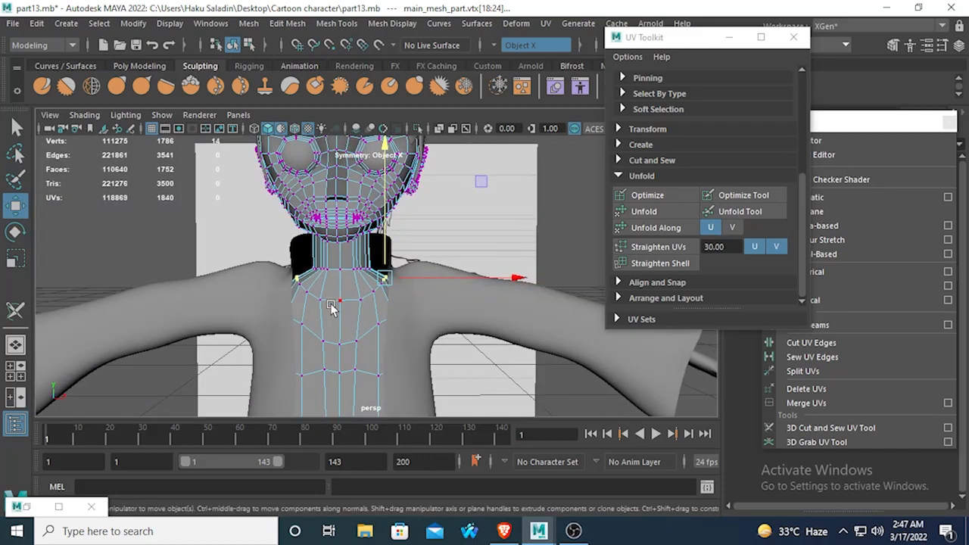
pyautogui.moveTo(331, 306); pyautogui.dragTo(378, 95, button='right')
pyautogui.click(495, 272)
pyautogui.click(351, 352)
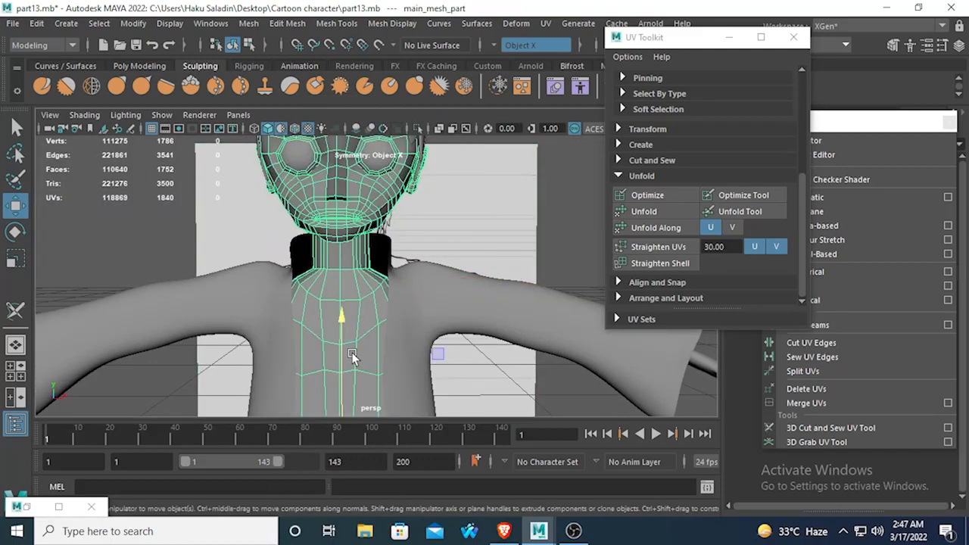
pyautogui.press('3')
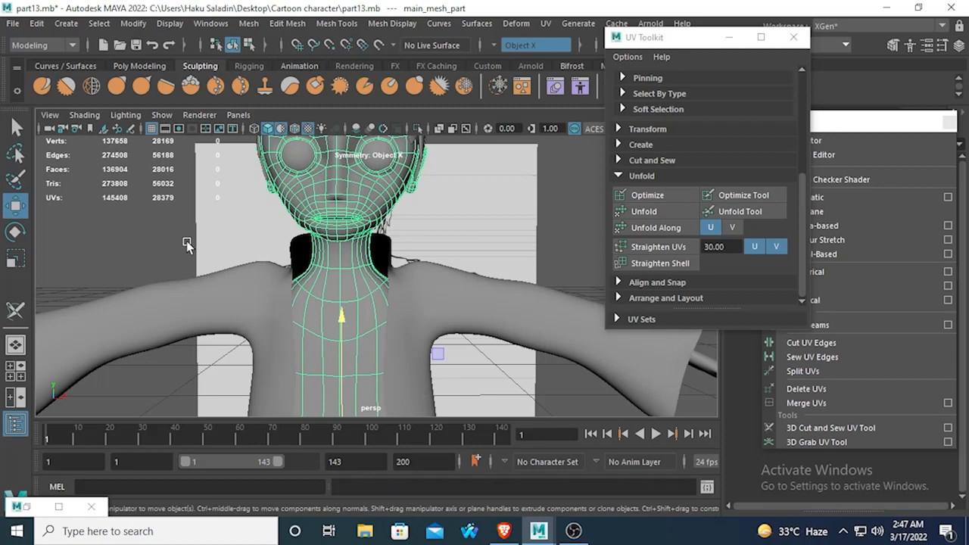
pyautogui.click(187, 241)
pyautogui.scroll(-3, 249, 292)
pyautogui.scroll(-2, 258, 302)
pyautogui.scroll(6, 318, 330)
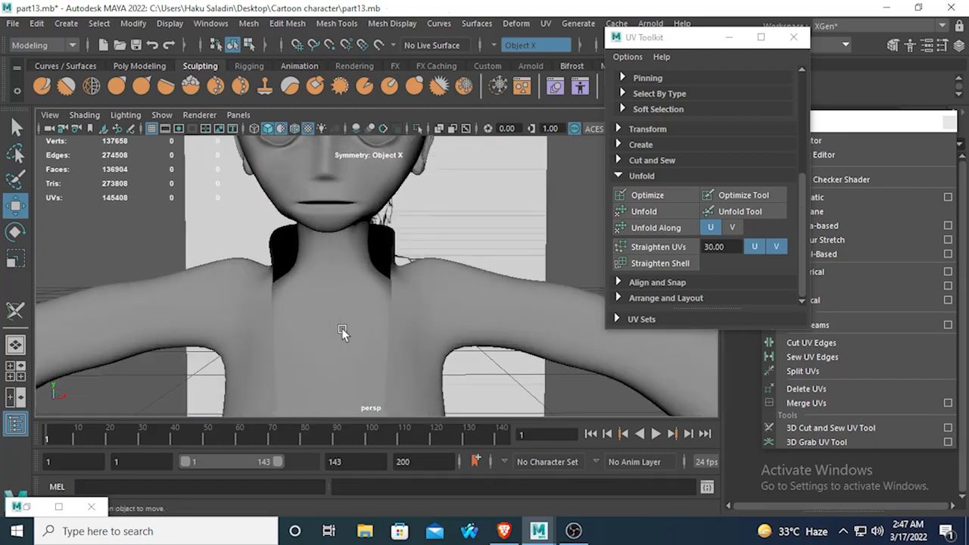
# Step: Switch the body mesh to edge selection and select the full edge loop around the upper chest and back
pyautogui.click(342, 328)
pyautogui.keyDown('alt'); pyautogui.moveTo(341, 328); pyautogui.dragTo(342, 240); pyautogui.keyUp('alt')
pyautogui.moveTo(366, 279); pyautogui.dragTo(367, 182, button='right')
pyautogui.moveTo(339, 282); pyautogui.dragTo(341, 99, button='right')
pyautogui.keyDown('alt'); pyautogui.moveTo(340, 293); pyautogui.dragTo(347, 230); pyautogui.keyUp('alt')
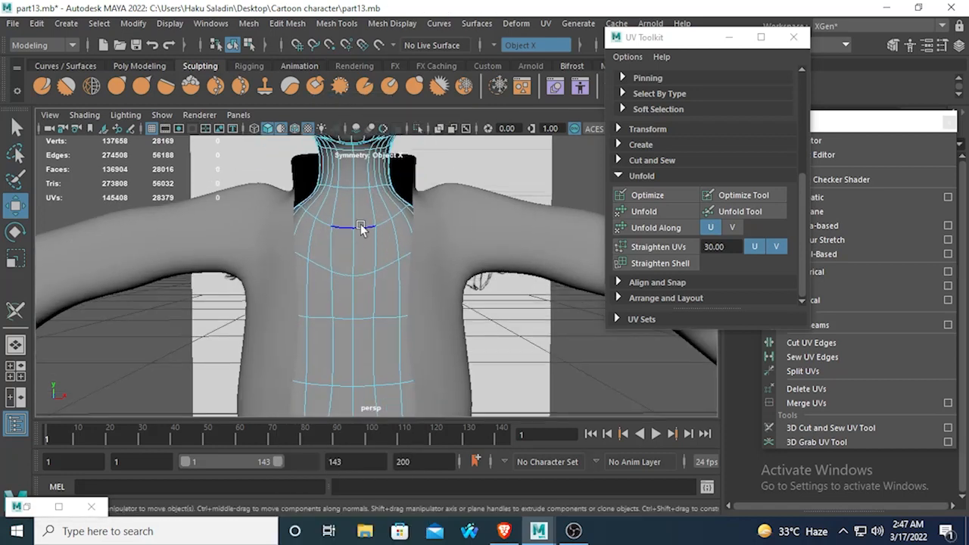
pyautogui.click(360, 224)
pyautogui.click(15, 129)
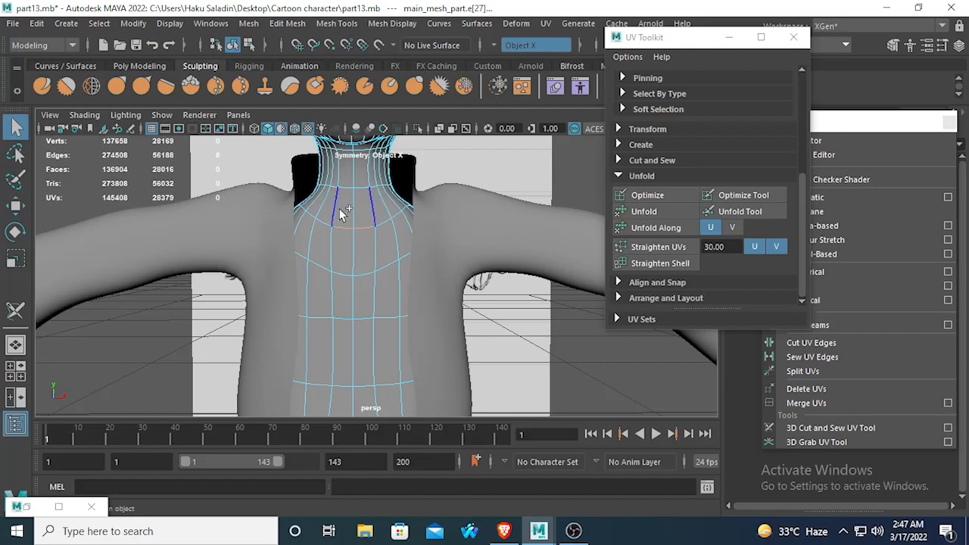
pyautogui.doubleClick(380, 223)
pyautogui.keyDown('alt'); pyautogui.moveTo(277, 255); pyautogui.dragTo(230, 208); pyautogui.keyUp('alt')
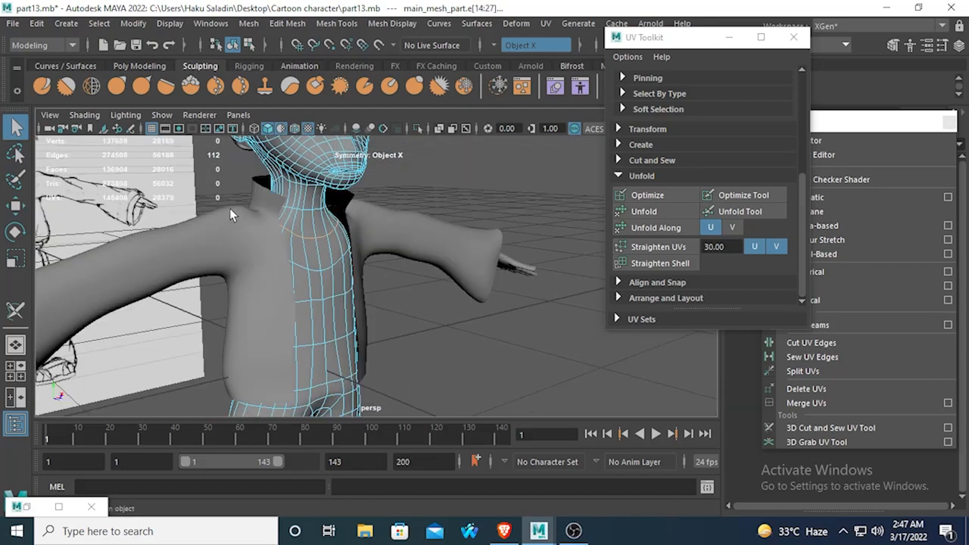
# Step: Cut the UVs along the selected upper chest edge loop
pyautogui.click(264, 130)
pyautogui.click(263, 130)
pyautogui.keyDown('alt'); pyautogui.moveTo(331, 206); pyautogui.dragTo(679, 285); pyautogui.keyUp('alt')
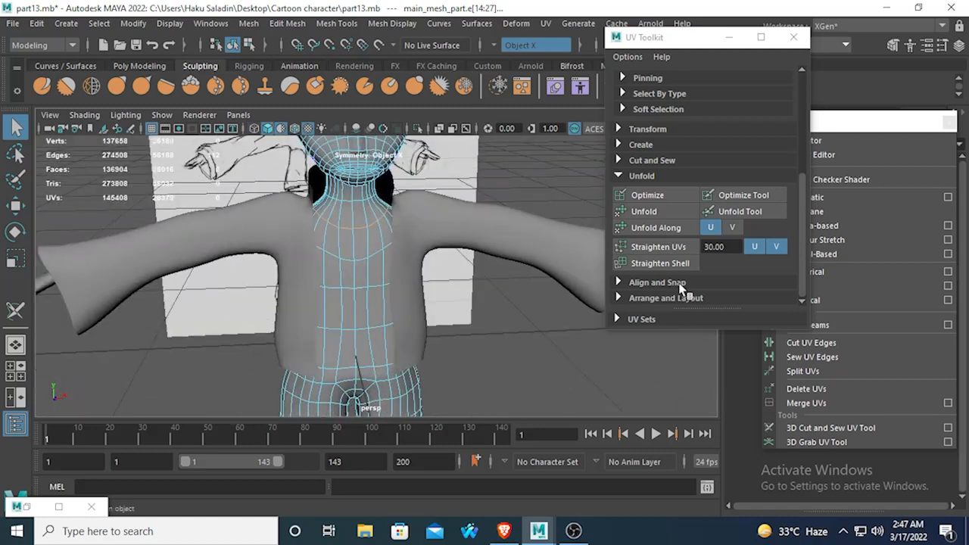
pyautogui.click(544, 24)
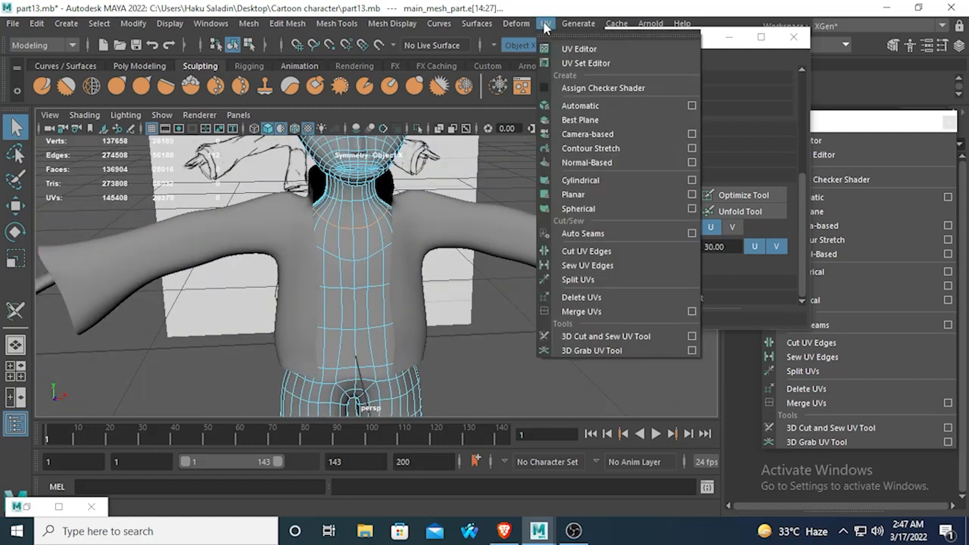
pyautogui.click(594, 252)
# Step: Select the torso's UV shell and inspect the new cut from the front and side
pyautogui.moveTo(367, 252); pyautogui.dragTo(411, 175, button='right')
pyautogui.click(342, 302)
pyautogui.scroll(-4, 342, 301)
pyautogui.keyDown('alt'); pyautogui.moveTo(342, 301); pyautogui.dragTo(416, 260); pyautogui.keyUp('alt')
pyautogui.scroll(4, 403, 308)
pyautogui.scroll(-3, 416, 260)
pyautogui.scroll(3, 400, 301)
pyautogui.keyDown('alt'); pyautogui.moveTo(400, 301); pyautogui.dragTo(307, 291); pyautogui.keyUp('alt')
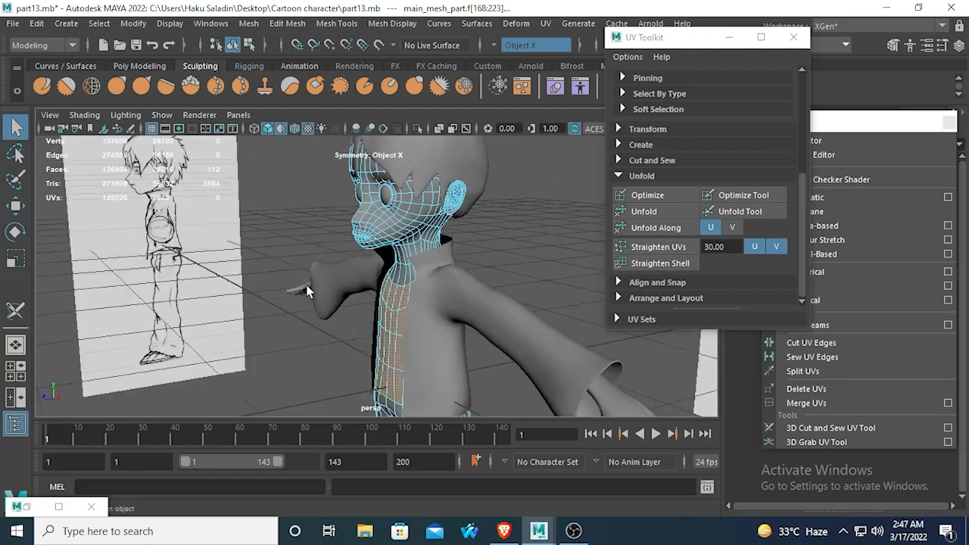
# Step: Examine the selected torso shell's extent inside the jacket in wireframe, including from the back
pyautogui.click(269, 128)
pyautogui.keyDown('alt'); pyautogui.moveTo(456, 356); pyautogui.dragTo(308, 337); pyautogui.keyUp('alt')
pyautogui.keyDown('alt'); pyautogui.moveTo(352, 292); pyautogui.dragTo(369, 272, button='middle'); pyautogui.keyUp('alt')
pyautogui.scroll(3, 370, 274)
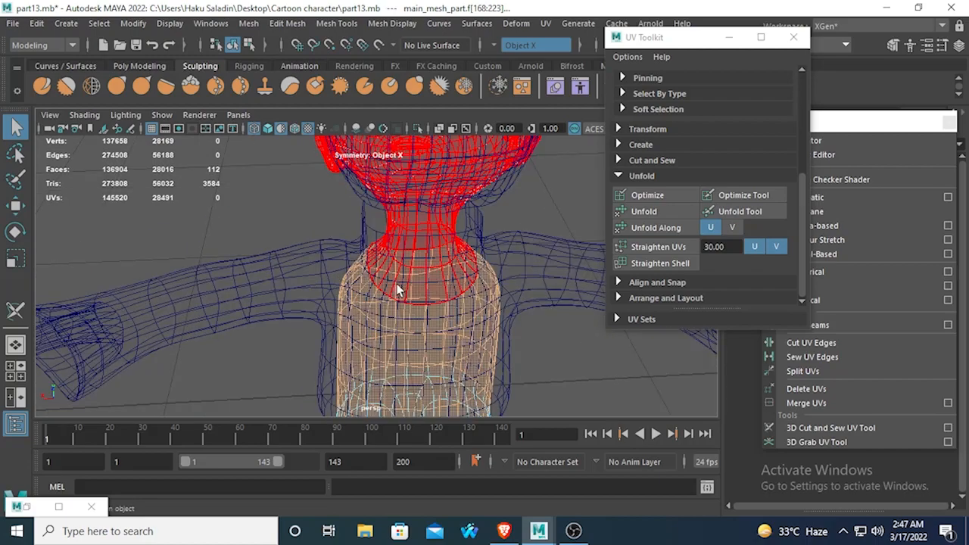
pyautogui.keyDown('alt'); pyautogui.moveTo(392, 350); pyautogui.dragTo(389, 270, button='middle'); pyautogui.keyUp('alt')
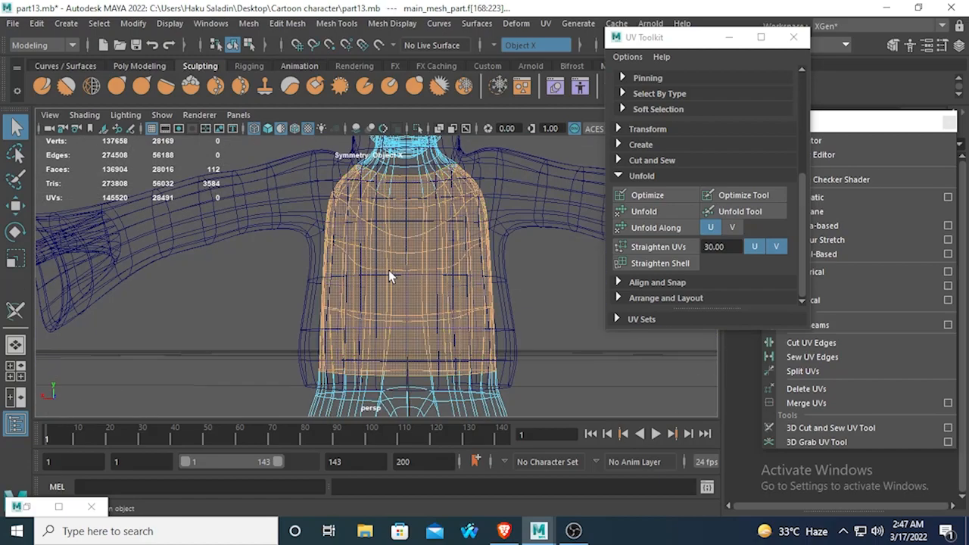
pyautogui.click(267, 128)
pyautogui.keyDown('alt'); pyautogui.moveTo(417, 288); pyautogui.dragTo(644, 371); pyautogui.keyUp('alt')
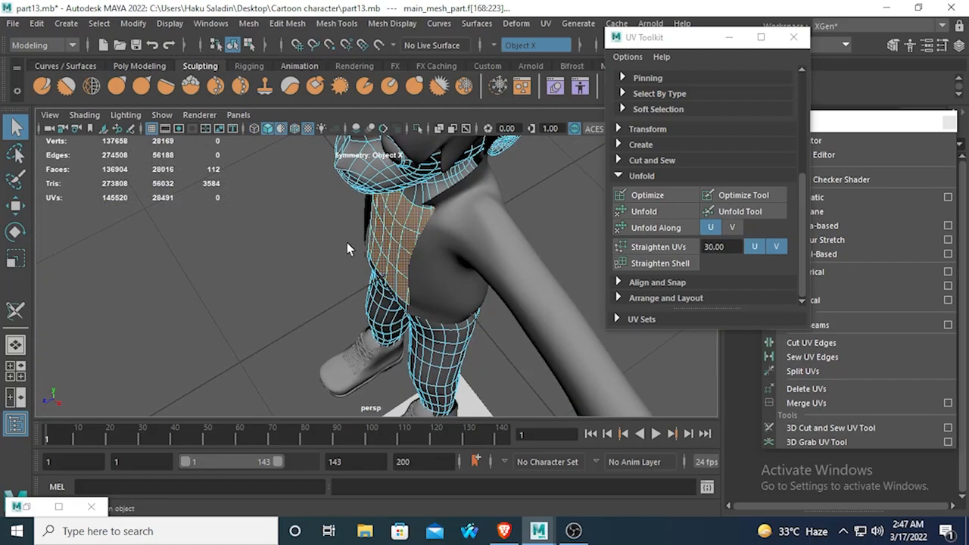
# Step: Switch the body mesh back to edge selection and show the back of the torso in wireframe
pyautogui.keyDown('alt'); pyautogui.moveTo(346, 242); pyautogui.dragTo(384, 161); pyautogui.keyUp('alt')
pyautogui.rightClick(336, 140)
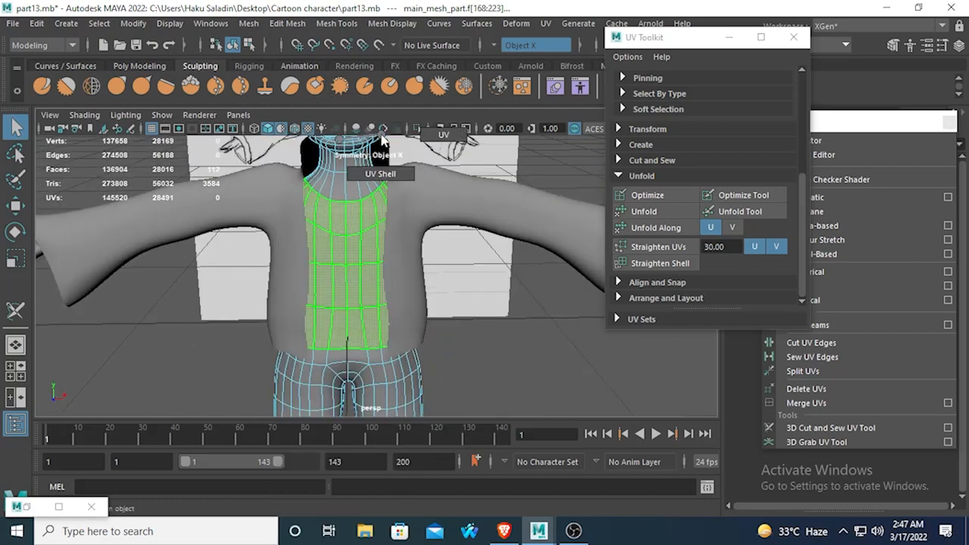
pyautogui.rightClick(369, 140)
pyautogui.moveTo(362, 127); pyautogui.dragTo(371, 101, button='right')
pyautogui.keyDown('alt'); pyautogui.moveTo(424, 242); pyautogui.dragTo(190, 240); pyautogui.keyUp('alt')
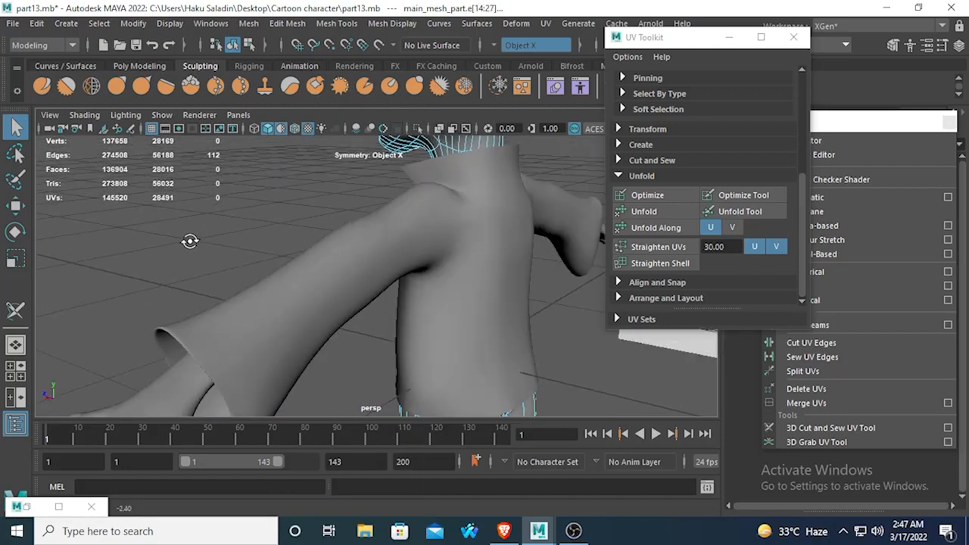
pyautogui.keyDown('alt'); pyautogui.moveTo(469, 299); pyautogui.dragTo(308, 178); pyautogui.keyUp('alt')
pyautogui.press('4')
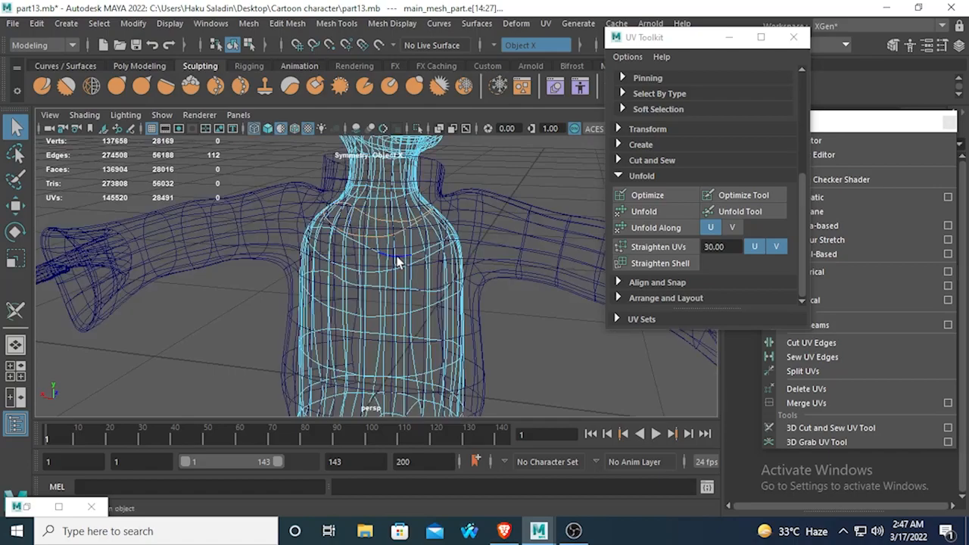
# Step: Select the vertical centre-back edges of the torso from the upper chest cut down to the waist
pyautogui.moveTo(395, 259)
pyautogui.keyDown('alt'); pyautogui.mouseDown()
pyautogui.moveTo(371, 283)
pyautogui.moveTo(379, 300)
pyautogui.moveTo(398, 320)
pyautogui.moveTo(449, 331)
pyautogui.moveTo(428, 296)
pyautogui.mouseUp(); pyautogui.keyUp('alt')
pyautogui.keyDown('alt'); pyautogui.moveTo(429, 296); pyautogui.dragTo(450, 300, button='right'); pyautogui.keyUp('alt')
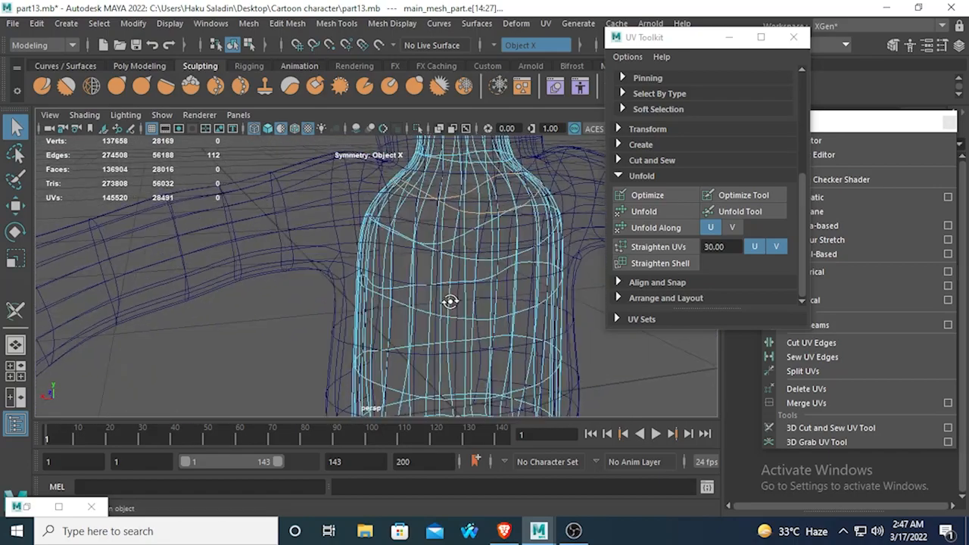
pyautogui.keyDown('alt'); pyautogui.moveTo(450, 300); pyautogui.dragTo(500, 297); pyautogui.keyUp('alt')
pyautogui.keyDown('alt'); pyautogui.moveTo(511, 255); pyautogui.dragTo(432, 304); pyautogui.keyUp('alt')
pyautogui.keyDown('alt'); pyautogui.moveTo(409, 354); pyautogui.dragTo(281, 309); pyautogui.keyUp('alt')
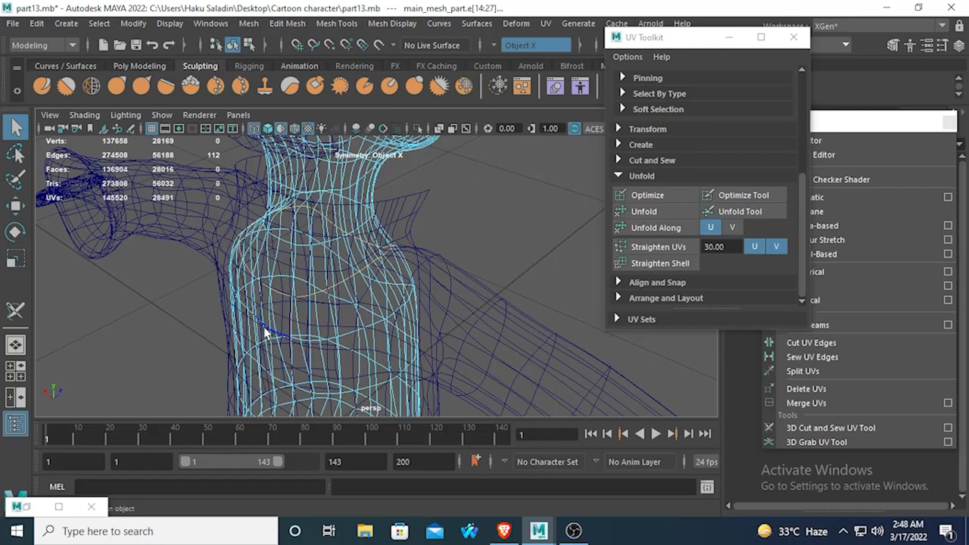
pyautogui.keyDown('alt'); pyautogui.moveTo(273, 324); pyautogui.dragTo(332, 329); pyautogui.keyUp('alt')
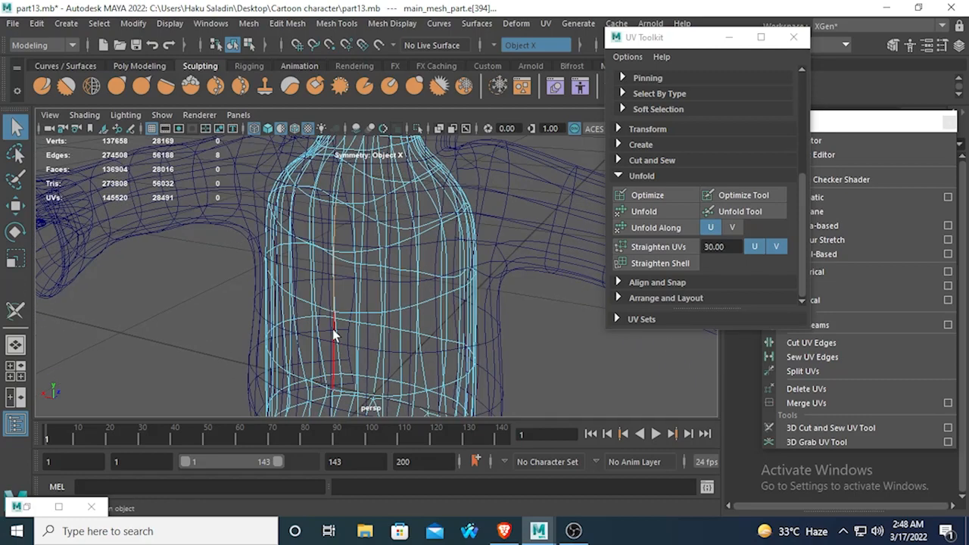
pyautogui.keyDown('shift'); pyautogui.click(333, 331); pyautogui.keyUp('shift')
pyautogui.keyDown('alt'); pyautogui.moveTo(338, 368); pyautogui.dragTo(352, 322, button='middle'); pyautogui.keyUp('alt')
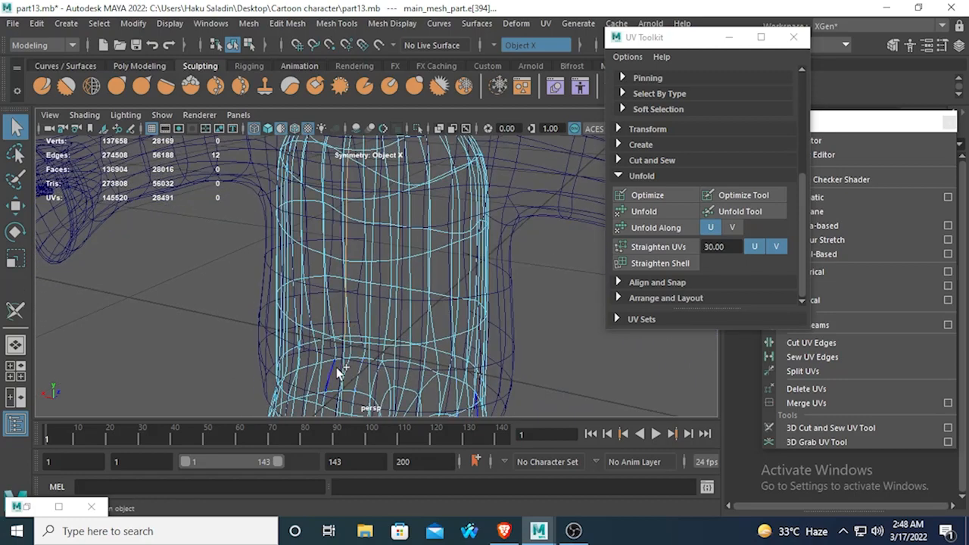
pyautogui.keyDown('shift'); pyautogui.click(343, 364); pyautogui.keyUp('shift')
# Step: Try extending the centre-back selection by one edge at its lower end, inspect it in wireframe, and undo that addition
pyautogui.scroll(-5, 342, 364)
pyautogui.keyDown('alt'); pyautogui.moveTo(305, 315); pyautogui.dragTo(462, 314); pyautogui.keyUp('alt')
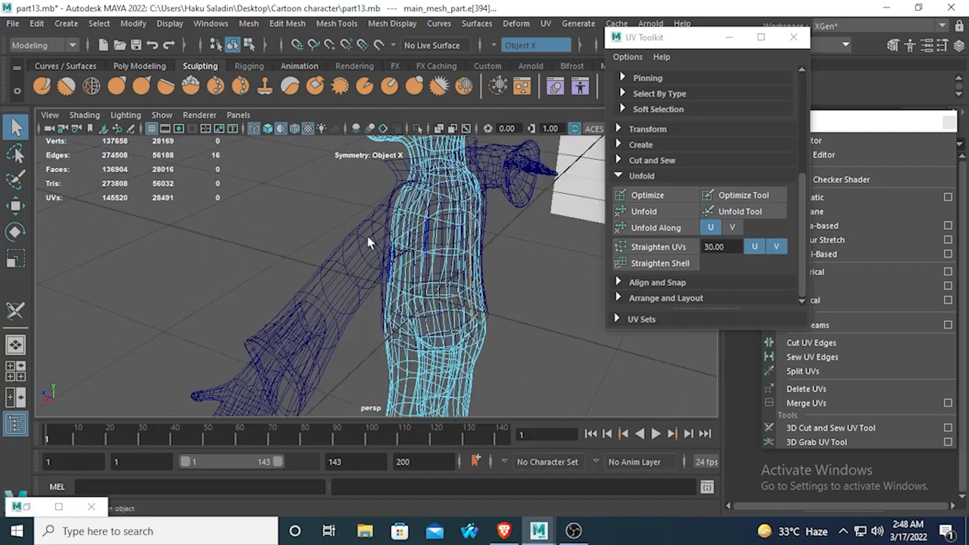
pyautogui.click(265, 130)
pyautogui.click(256, 130)
pyautogui.moveTo(367, 234)
pyautogui.keyDown('alt'); pyautogui.mouseDown()
pyautogui.moveTo(290, 191)
pyautogui.moveTo(297, 201)
pyautogui.mouseUp(); pyautogui.keyUp('alt')
pyautogui.scroll(4, 367, 327)
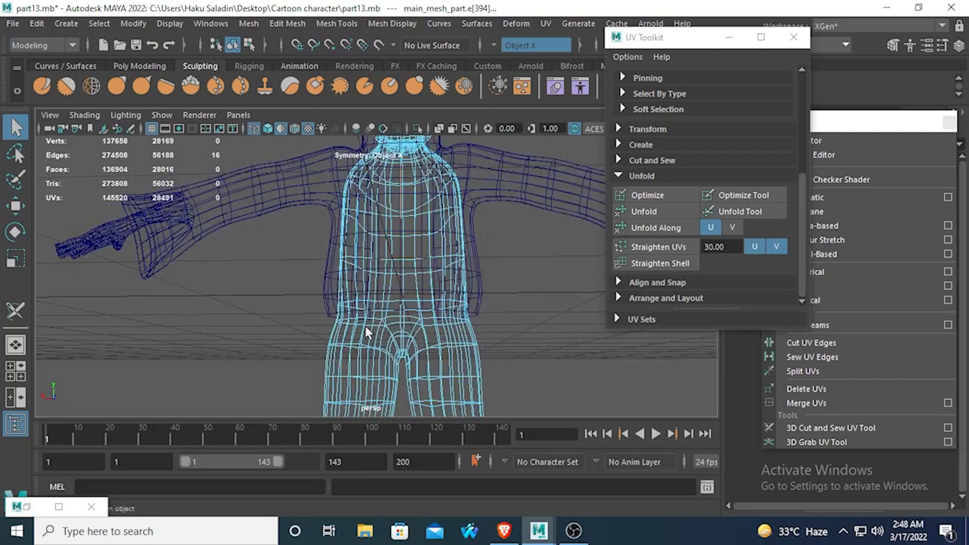
pyautogui.scroll(5, 348, 380)
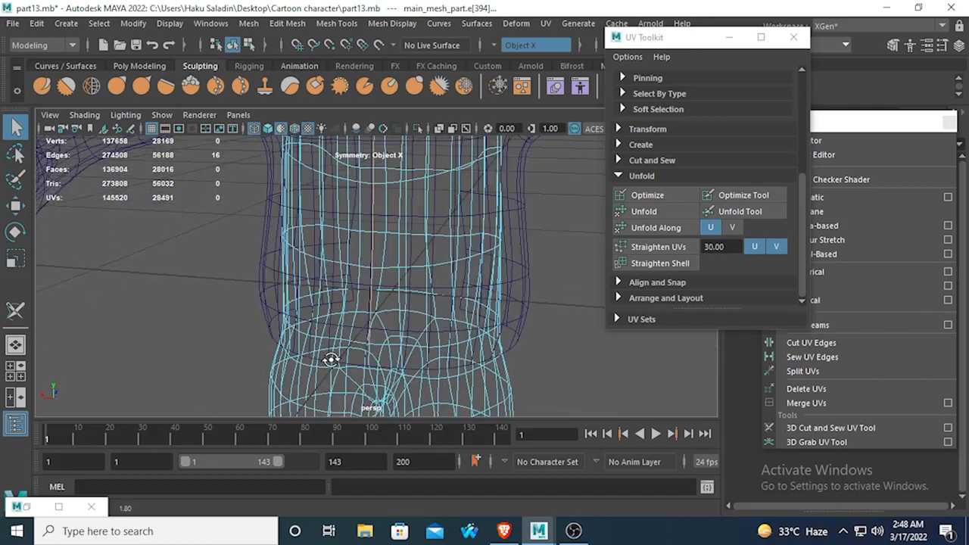
pyautogui.keyDown('shift'); pyautogui.doubleClick(356, 361); pyautogui.keyUp('shift')
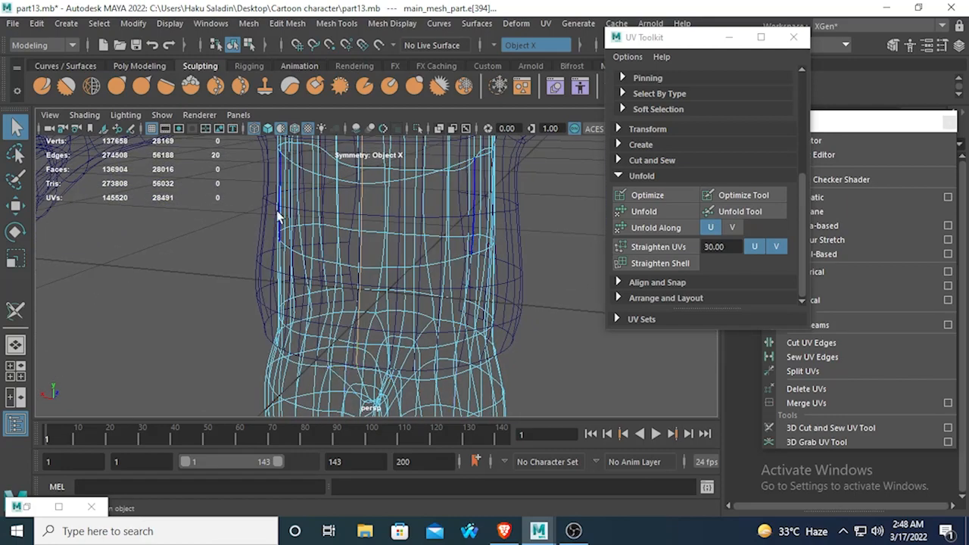
pyautogui.click(266, 131)
pyautogui.scroll(-8, 382, 246)
pyautogui.moveTo(383, 250)
pyautogui.keyDown('alt'); pyautogui.mouseDown()
pyautogui.moveTo(421, 236)
pyautogui.moveTo(438, 208)
pyautogui.moveTo(439, 167)
pyautogui.moveTo(474, 232)
pyautogui.moveTo(610, 297)
pyautogui.moveTo(513, 260)
pyautogui.moveTo(507, 276)
pyautogui.moveTo(356, 326)
pyautogui.moveTo(188, 293)
pyautogui.mouseUp(); pyautogui.keyUp('alt')
pyautogui.click(267, 129)
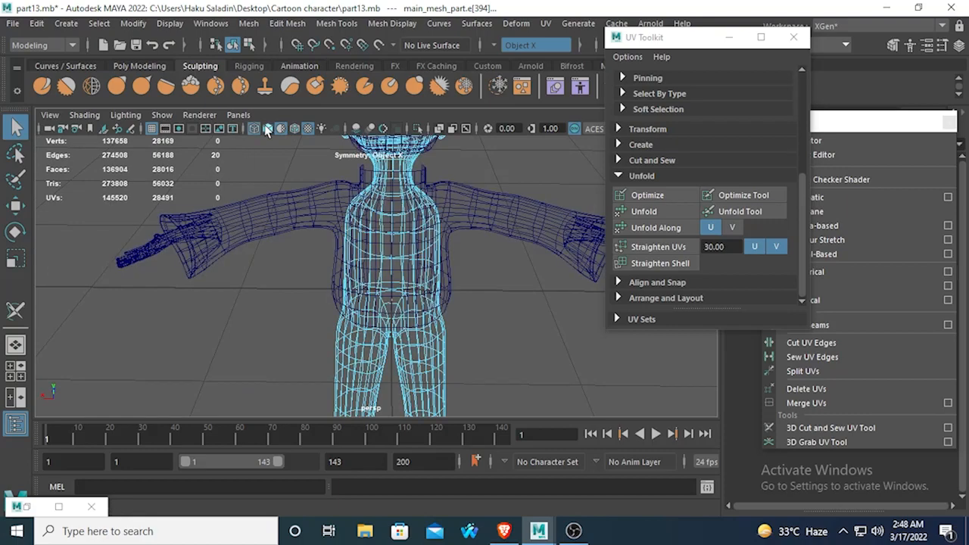
pyautogui.keyDown('alt'); pyautogui.moveTo(295, 250); pyautogui.dragTo(378, 257); pyautogui.keyUp('alt')
pyautogui.hotkey('ctrl', 'z')
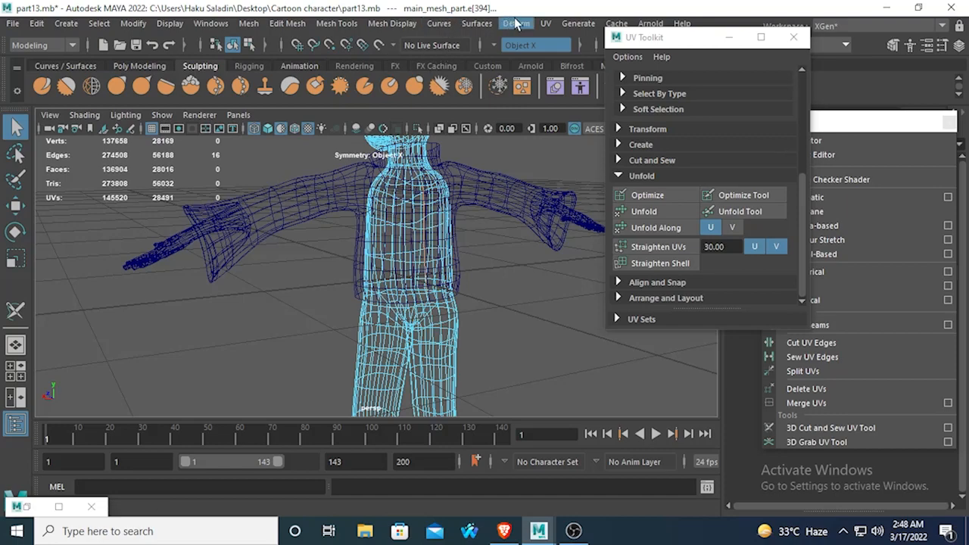
# Step: Cut the UVs along the selected centre-back edges and return to the shaded display
pyautogui.click(548, 25)
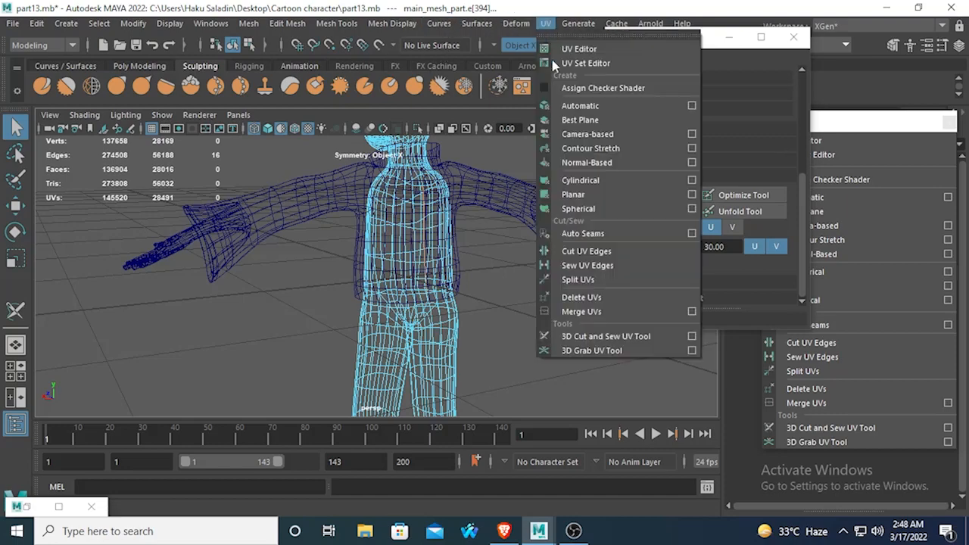
pyautogui.click(569, 257)
pyautogui.keyDown('alt'); pyautogui.moveTo(455, 243); pyautogui.dragTo(302, 174); pyautogui.keyUp('alt')
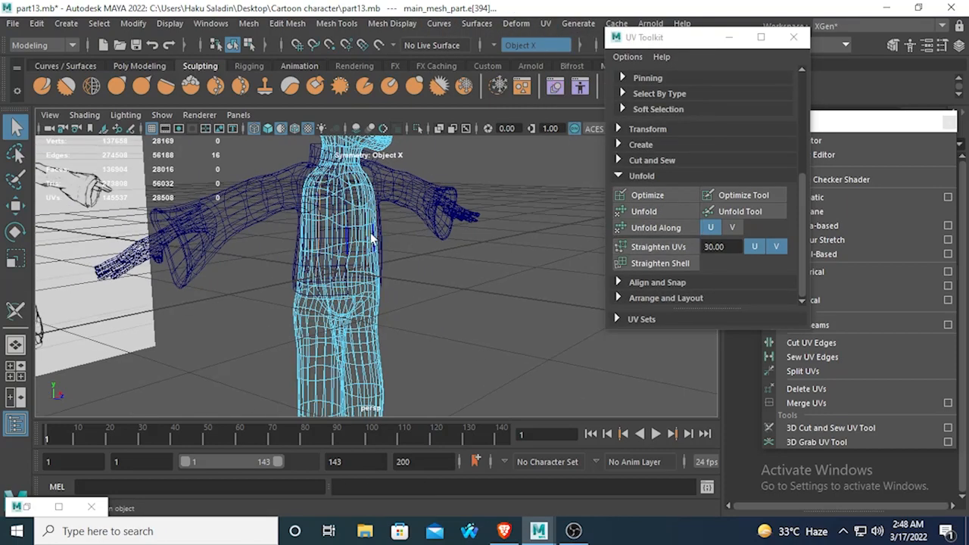
pyautogui.click(266, 128)
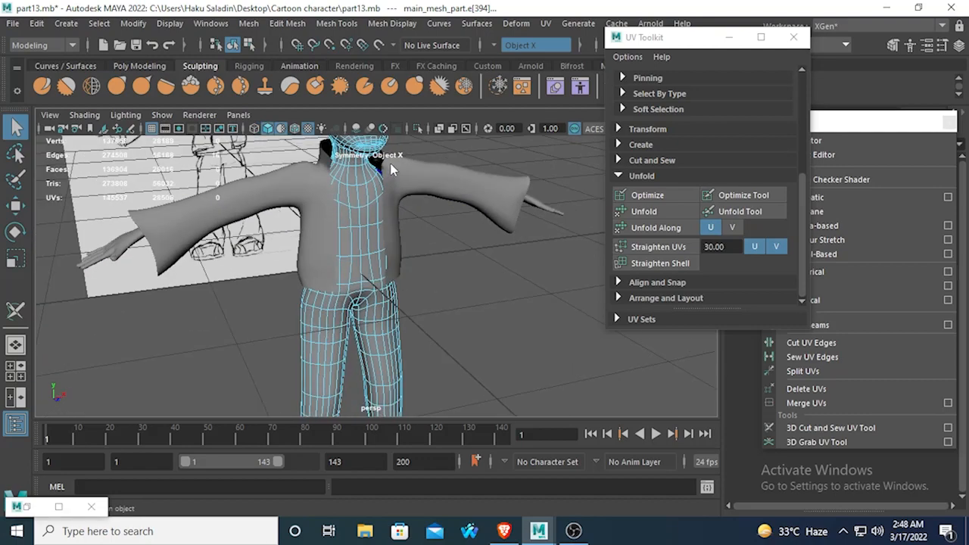
# Step: Select the front torso faces of the body mesh as a UV shell and open the UV Editor beside the model
pyautogui.moveTo(389, 163)
pyautogui.mouseDown(button='right')
pyautogui.moveTo(444, 148)
pyautogui.moveTo(443, 179)
pyautogui.mouseUp(button='right')
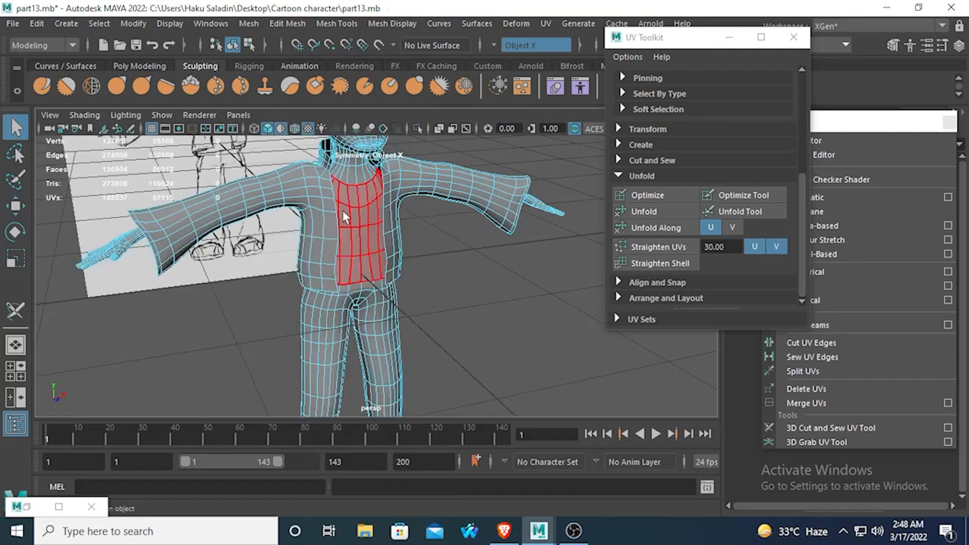
pyautogui.click(342, 210)
pyautogui.click(548, 28)
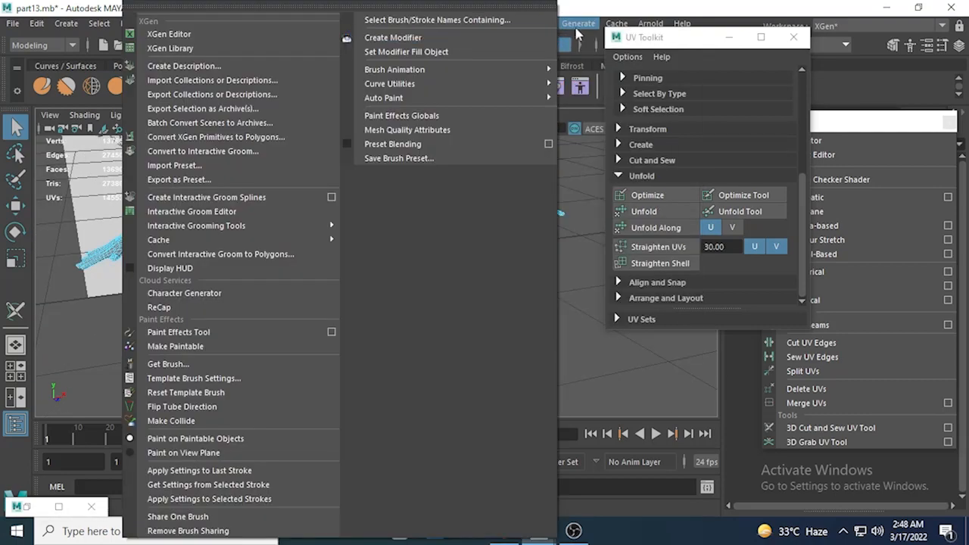
pyautogui.click(578, 23)
pyautogui.click(548, 24)
pyautogui.click(567, 44)
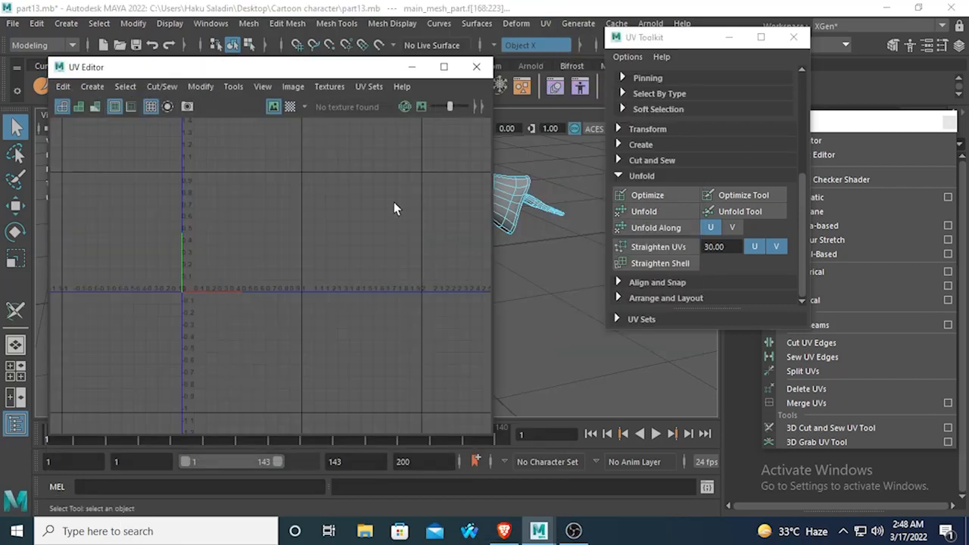
pyautogui.moveTo(404, 67); pyautogui.dragTo(367, 230)
# Step: Reselect only the body mesh's torso UV shell, leaving the jacket out of the selection, and unfold it
pyautogui.moveTo(354, 140); pyautogui.dragTo(406, 85, button='right')
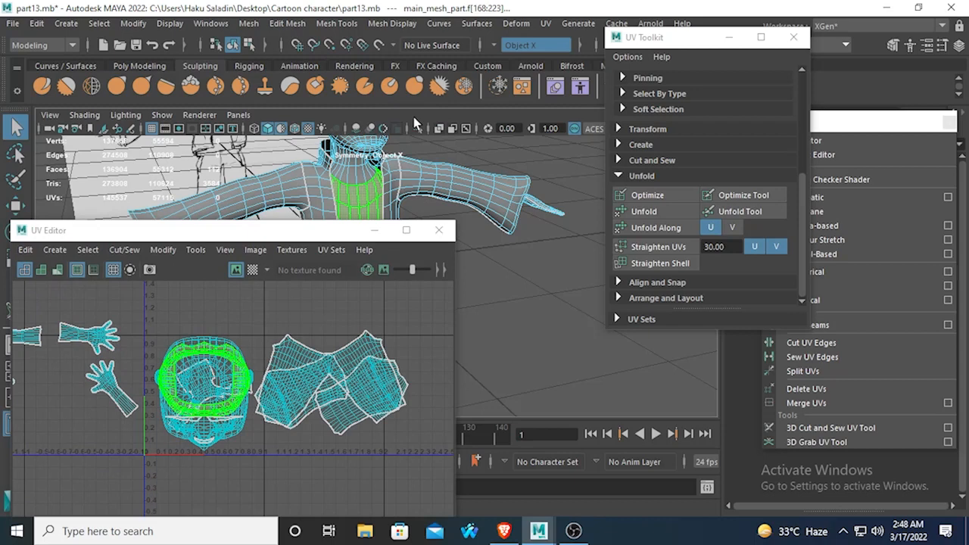
pyautogui.click(364, 199)
pyautogui.moveTo(355, 200); pyautogui.dragTo(409, 120, button='right')
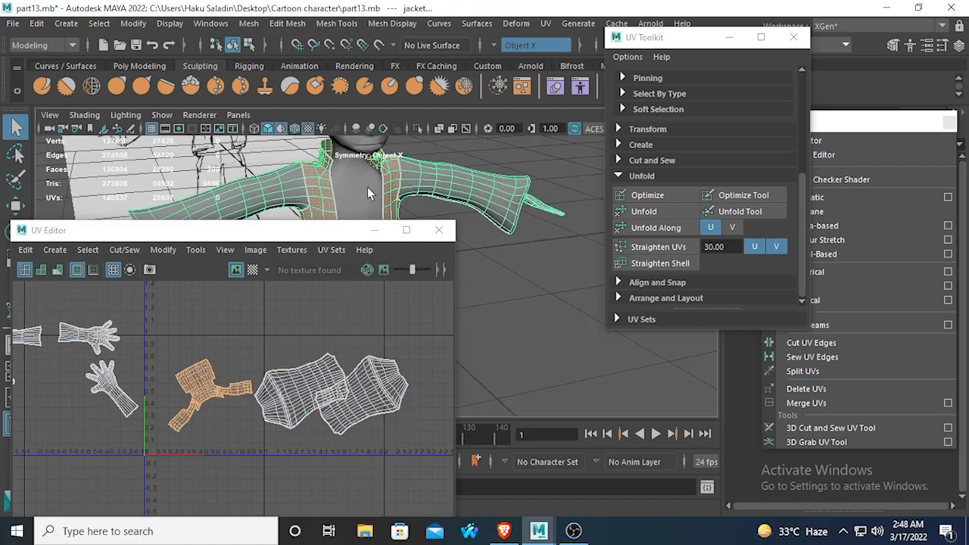
pyautogui.moveTo(343, 205); pyautogui.dragTo(409, 120, button='right')
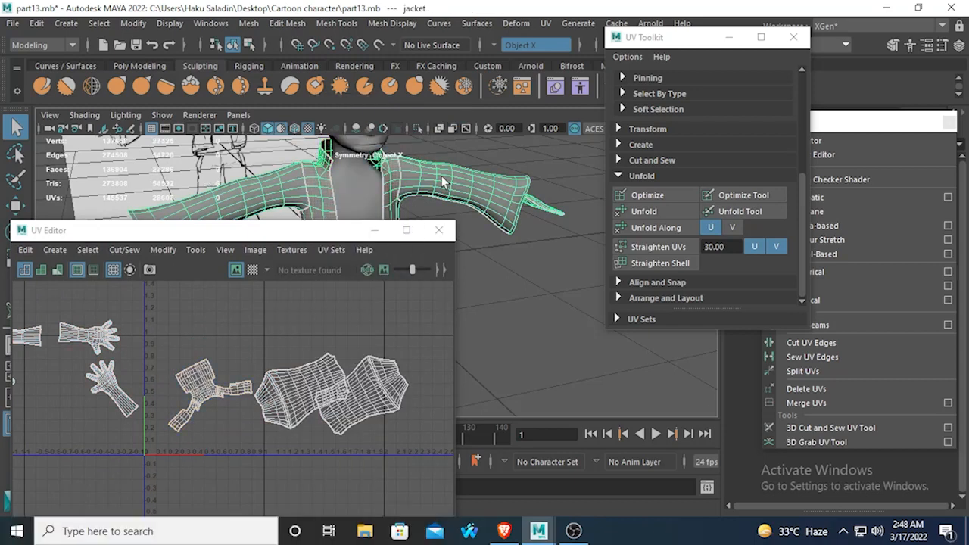
pyautogui.click(353, 198)
pyautogui.moveTo(354, 196); pyautogui.dragTo(415, 174, button='right')
pyautogui.click(342, 194)
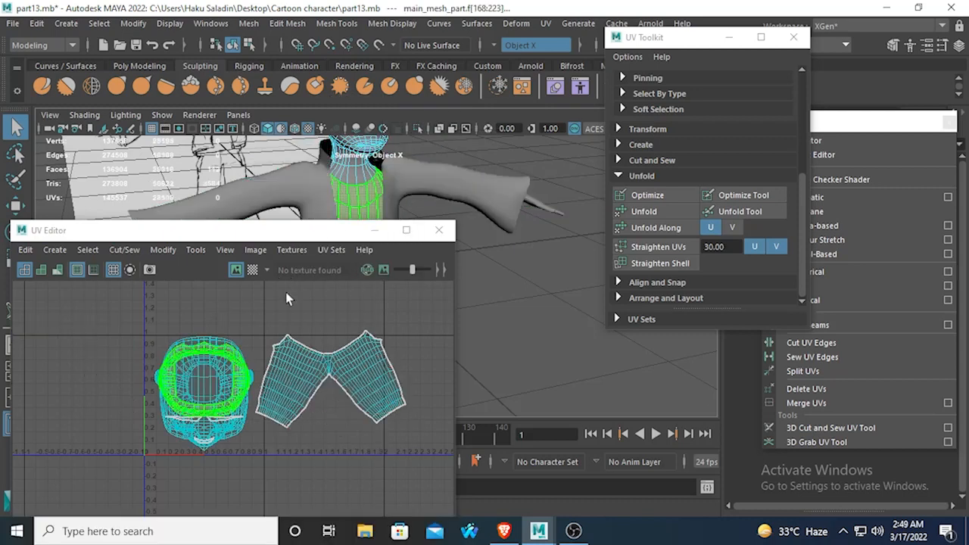
pyautogui.click(635, 253)
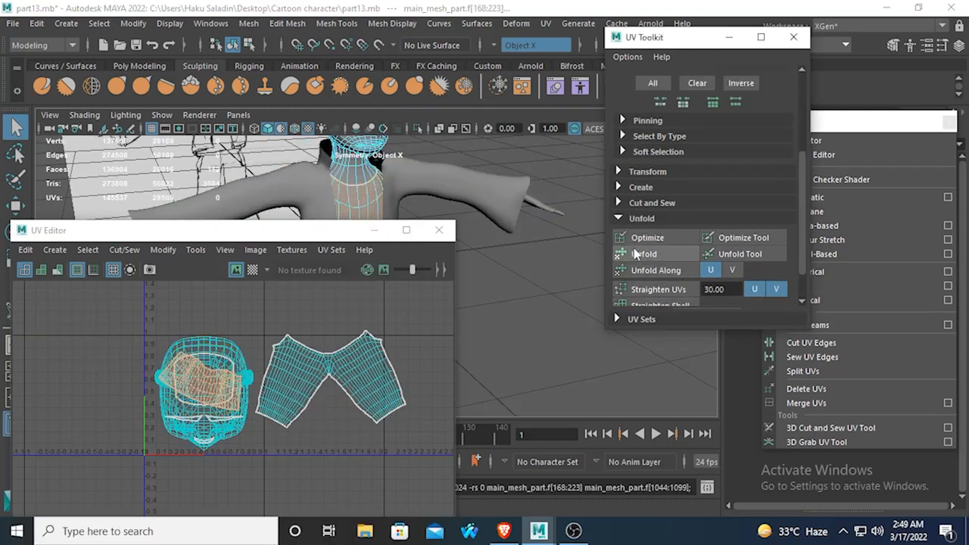
# Step: Move the unfolded torso shell off the head shell into the empty UV space above the legs' shell
pyautogui.moveTo(88, 233); pyautogui.dragTo(290, 160)
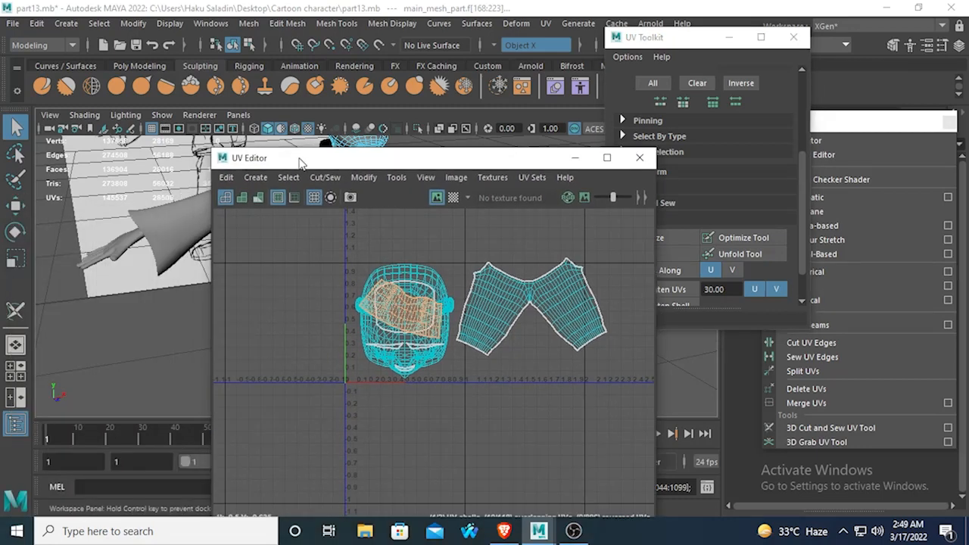
pyautogui.press('w')
pyautogui.moveTo(519, 310); pyautogui.dragTo(638, 310)
pyautogui.keyDown('alt'); pyautogui.moveTo(540, 329); pyautogui.dragTo(525, 361, button='middle'); pyautogui.keyUp('alt')
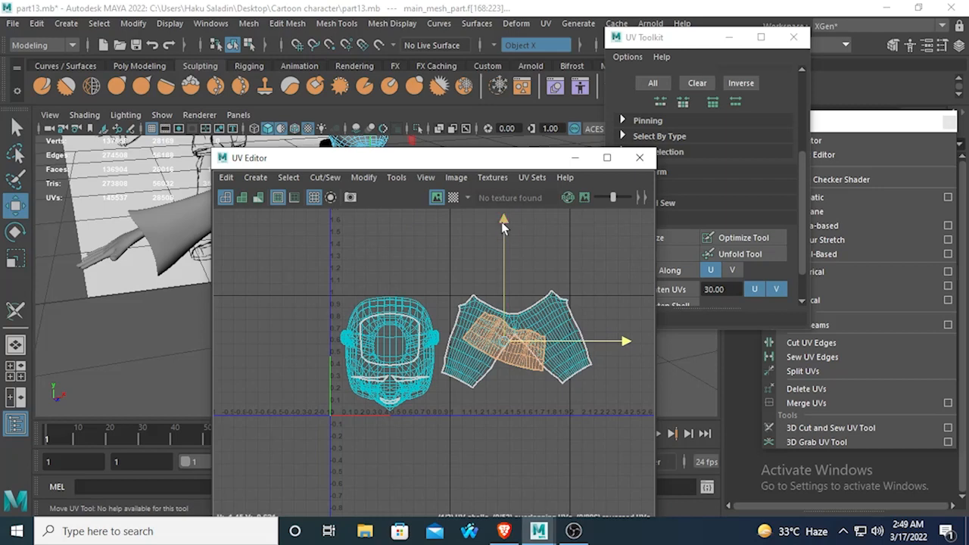
pyautogui.moveTo(501, 222); pyautogui.dragTo(508, 149)
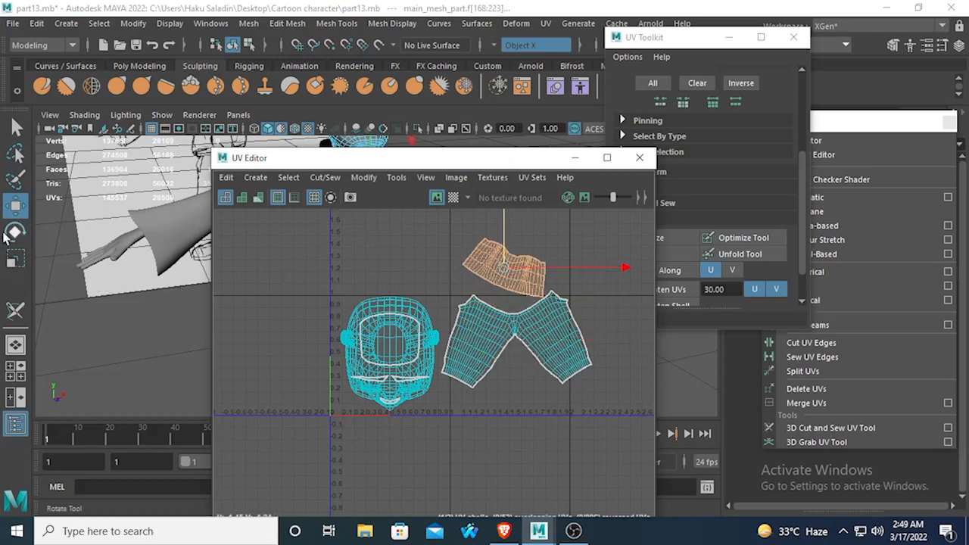
# Step: Rotate the torso shell until it sits level above the legs' shell, and minimize the UV Editor
pyautogui.click(15, 232)
pyautogui.moveTo(611, 230); pyautogui.dragTo(583, 185)
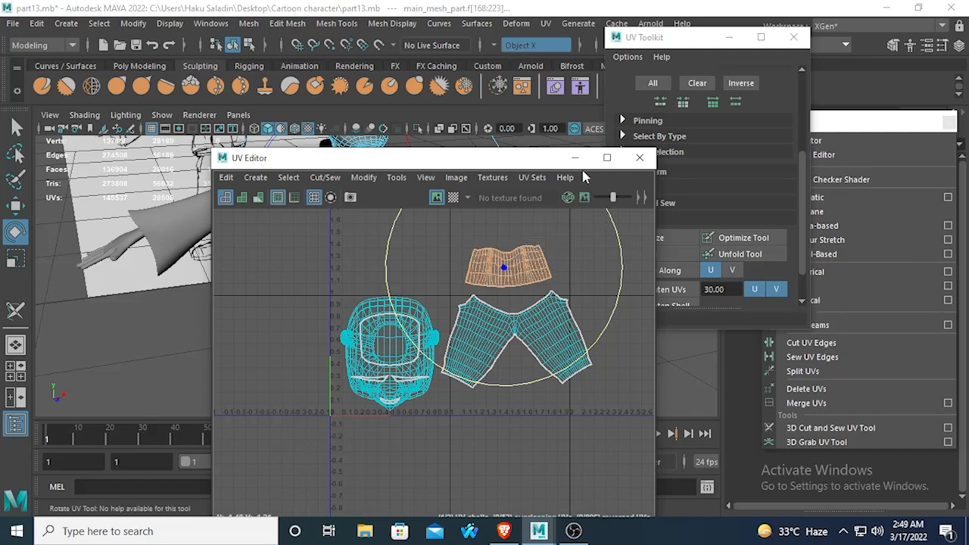
pyautogui.click(575, 157)
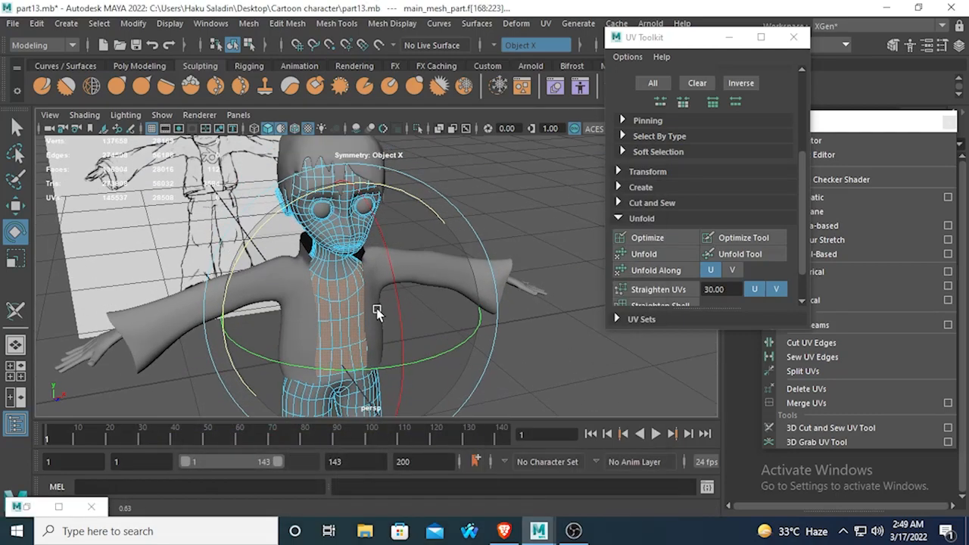
# Step: Clear the torso face selection and leave component mode on the body mesh
pyautogui.click(155, 231)
pyautogui.keyDown('alt'); pyautogui.moveTo(283, 223); pyautogui.dragTo(227, 199); pyautogui.keyUp('alt')
pyautogui.click(540, 208)
pyautogui.keyDown('alt'); pyautogui.moveTo(418, 235); pyautogui.dragTo(421, 257); pyautogui.keyUp('alt')
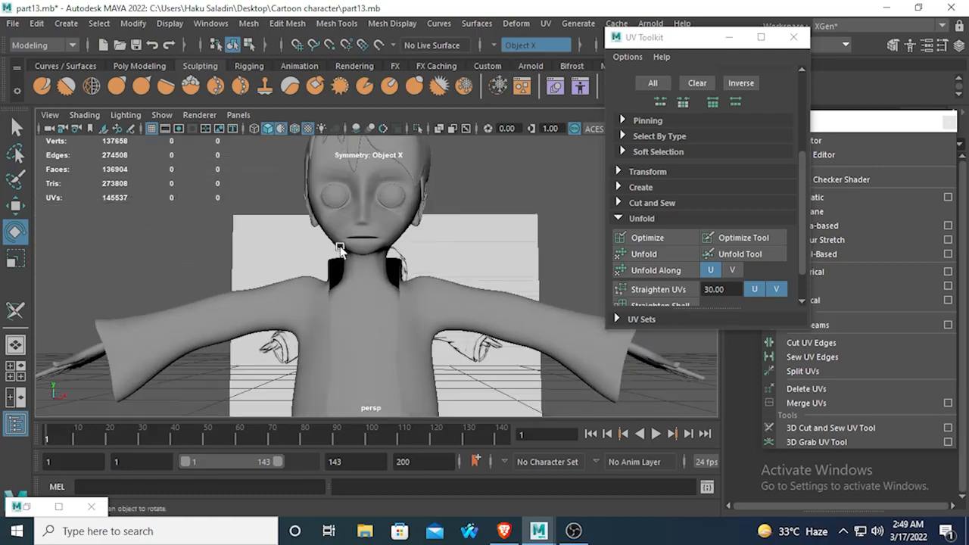
pyautogui.moveTo(340, 250)
pyautogui.keyDown('alt'); pyautogui.mouseDown()
pyautogui.moveTo(379, 199)
pyautogui.moveTo(305, 236)
pyautogui.mouseUp(); pyautogui.keyUp('alt')
# Step: Clear away the floating UV windows, show the Channel Box, and move the hair mesh off the head to Translate X -2.222
pyautogui.click(387, 144)
pyautogui.scroll(-6, 429, 202)
pyautogui.scroll(2, 363, 230)
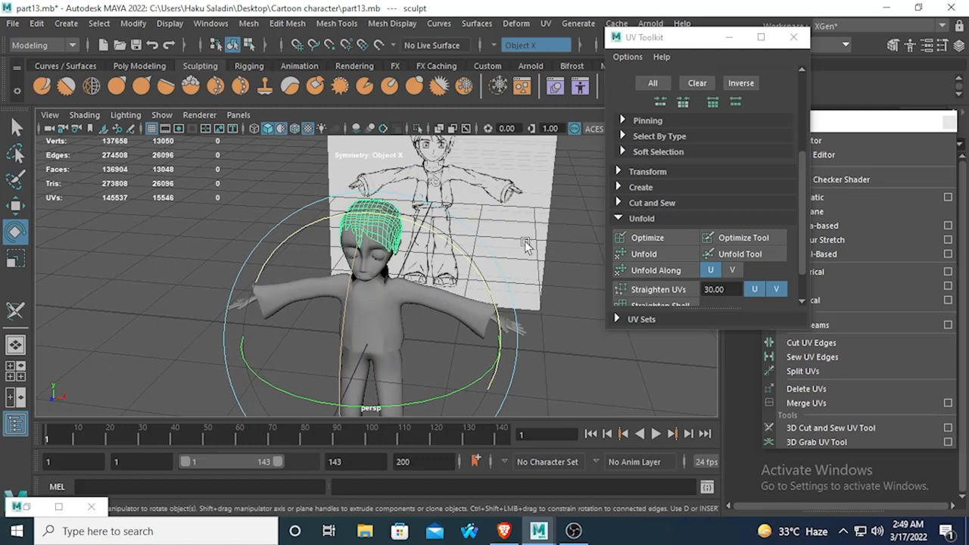
pyautogui.click(948, 124)
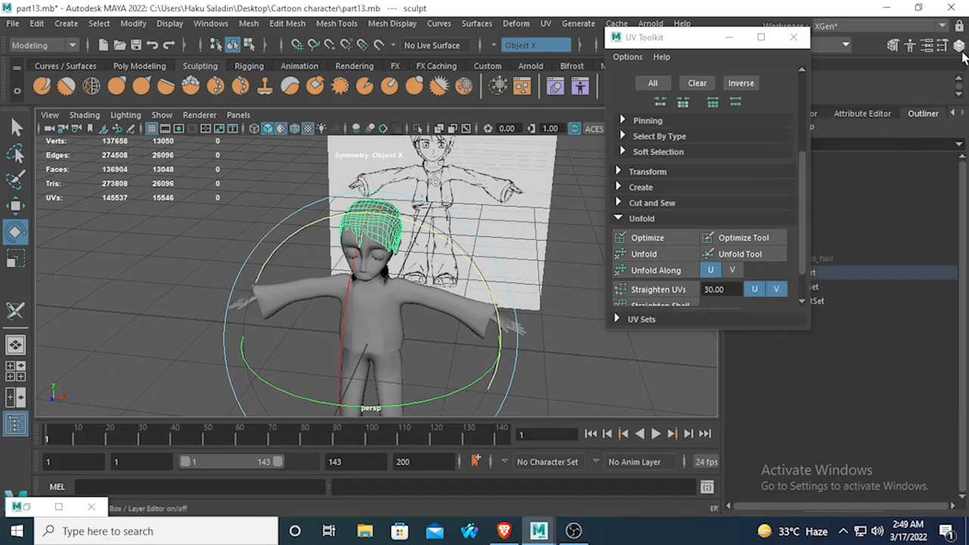
pyautogui.click(959, 48)
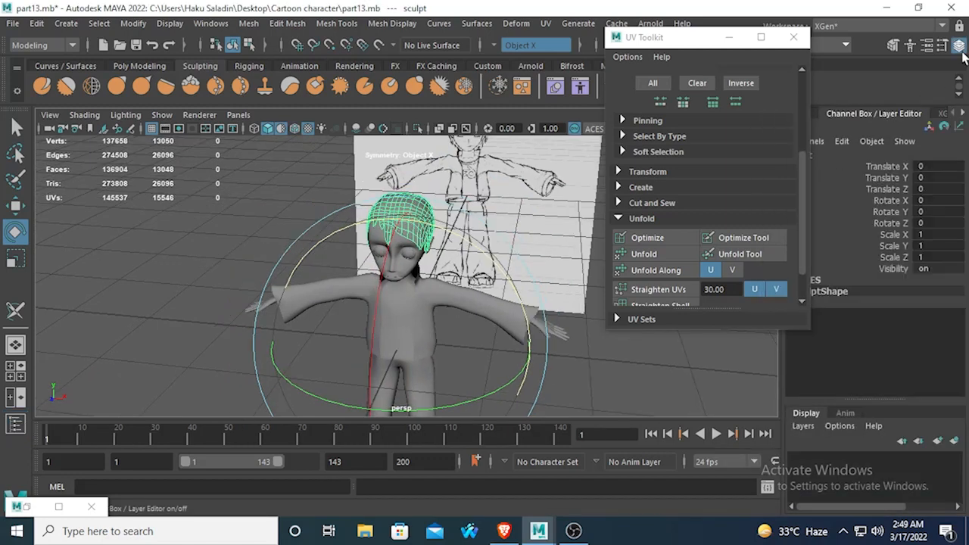
pyautogui.click(729, 36)
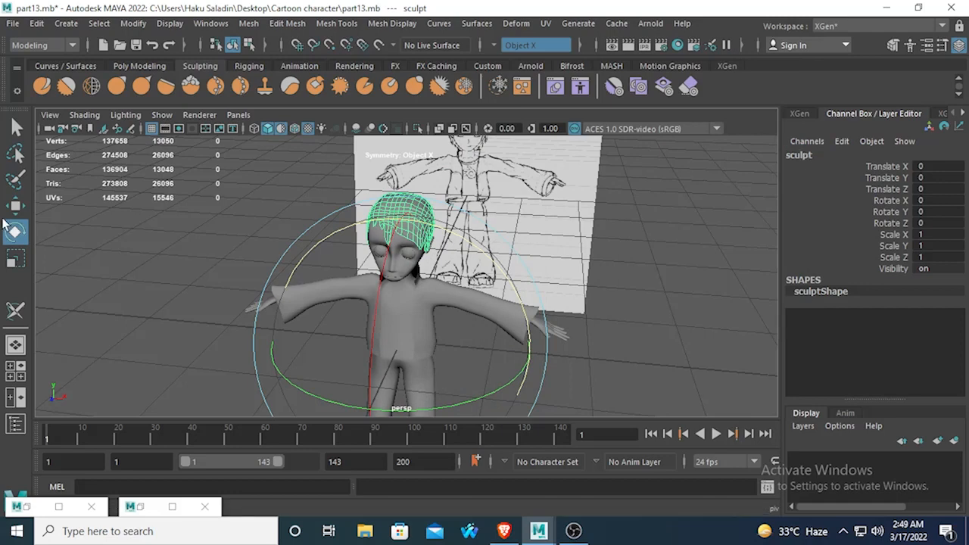
pyautogui.click(15, 205)
pyautogui.moveTo(480, 335); pyautogui.dragTo(287, 297)
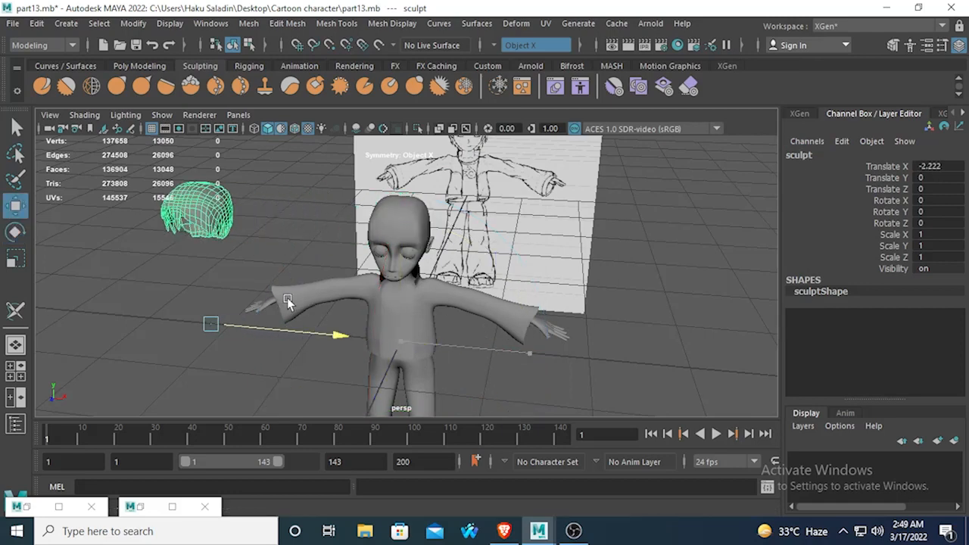
# Step: Select the body mesh and switch it to edge selection at the centre of the forehead
pyautogui.click(396, 220)
pyautogui.scroll(-2, 427, 298)
pyautogui.keyDown('alt'); pyautogui.moveTo(427, 405); pyautogui.dragTo(454, 299, button='middle'); pyautogui.keyUp('alt')
pyautogui.scroll(5, 428, 249)
pyautogui.keyDown('alt'); pyautogui.moveTo(454, 298); pyautogui.dragTo(362, 209); pyautogui.keyUp('alt')
pyautogui.scroll(3, 383, 250)
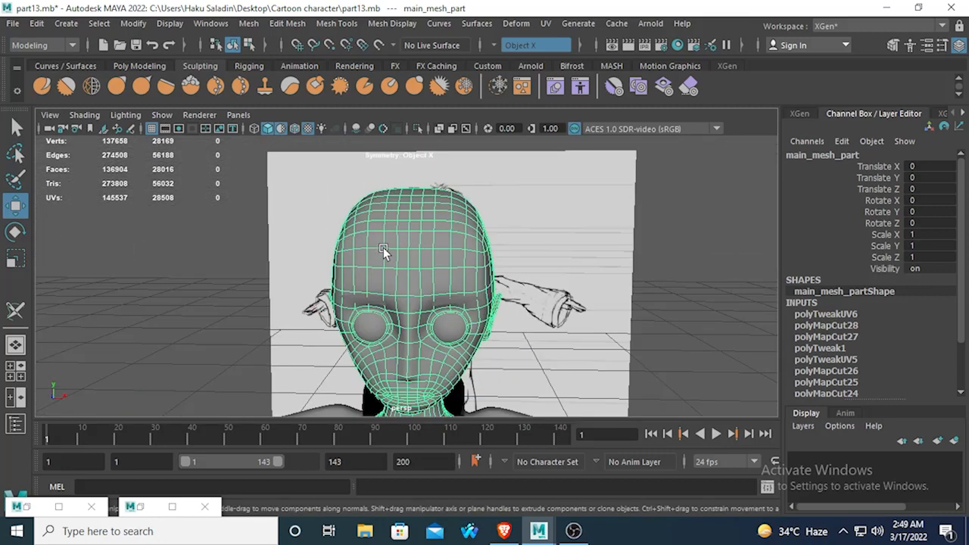
pyautogui.moveTo(415, 217); pyautogui.dragTo(413, 95, button='right')
pyautogui.click(407, 239)
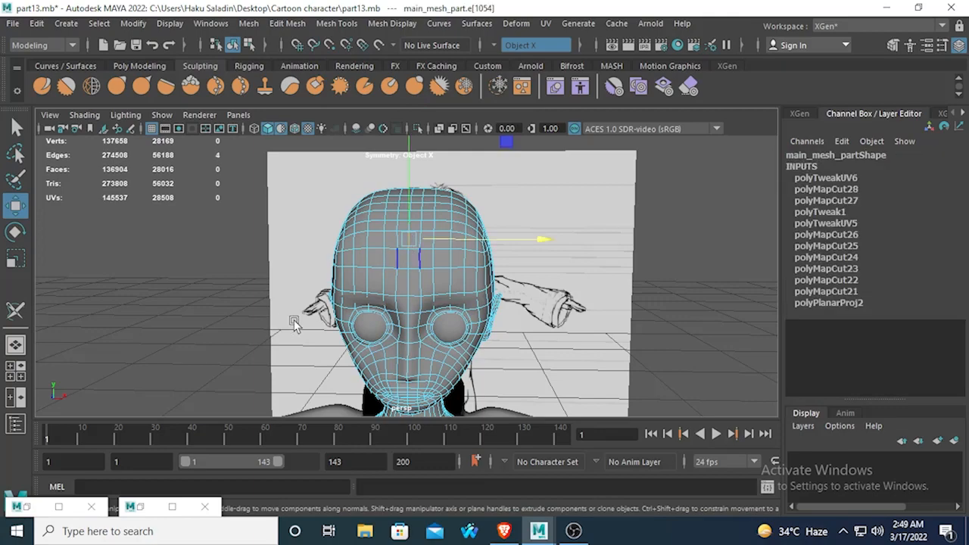
# Step: Cut the UVs along the head's centre line from the upper forehead over the crown with the 3D Cut and Sew UV Tool
pyautogui.keyDown('alt'); pyautogui.moveTo(292, 320); pyautogui.dragTo(229, 338); pyautogui.keyUp('alt')
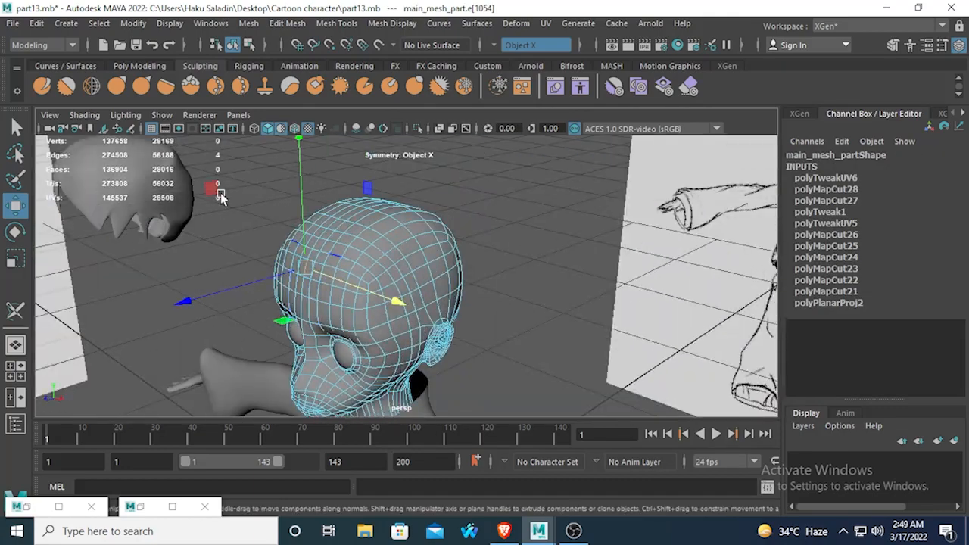
pyautogui.click(545, 24)
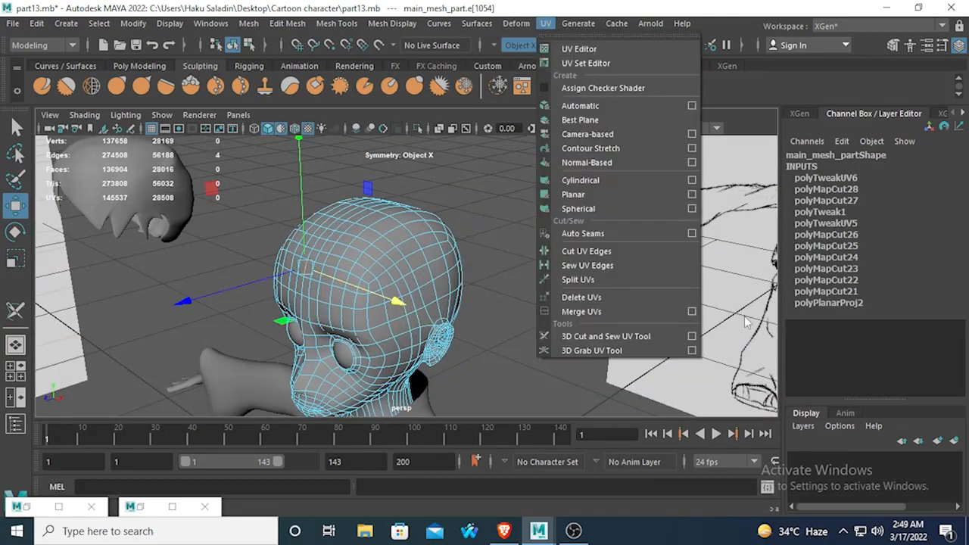
pyautogui.click(613, 336)
pyautogui.keyDown('alt'); pyautogui.moveTo(634, 335); pyautogui.dragTo(557, 324); pyautogui.keyUp('alt')
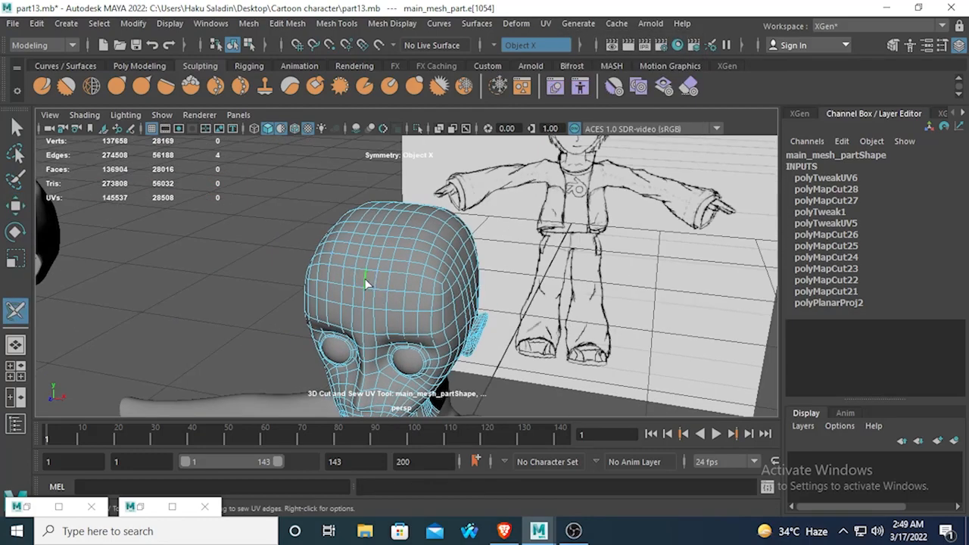
pyautogui.moveTo(365, 279); pyautogui.dragTo(381, 206)
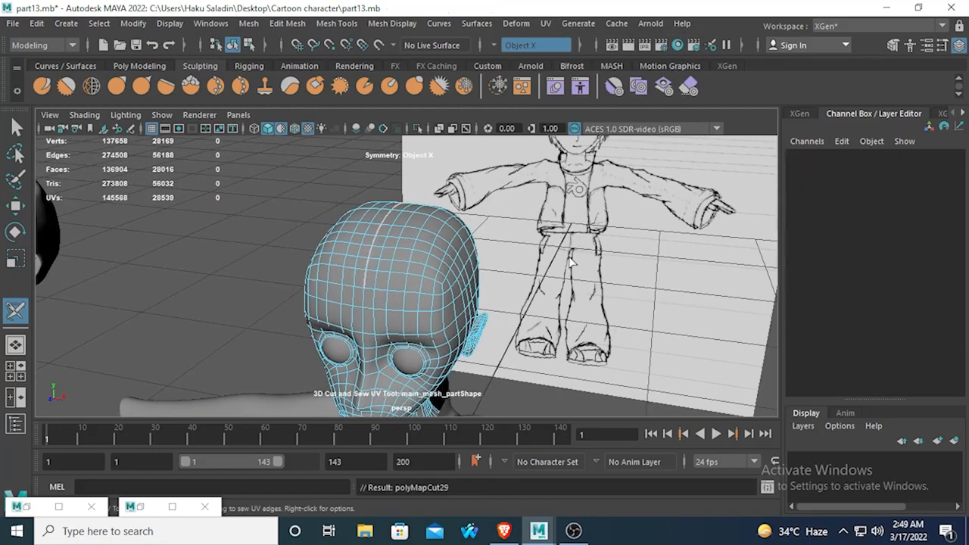
# Step: Continue the UV cut down the centre back of the head and neck to the collar seam, and return to shaded display
pyautogui.keyDown('alt'); pyautogui.moveTo(571, 261); pyautogui.dragTo(335, 262); pyautogui.keyUp('alt')
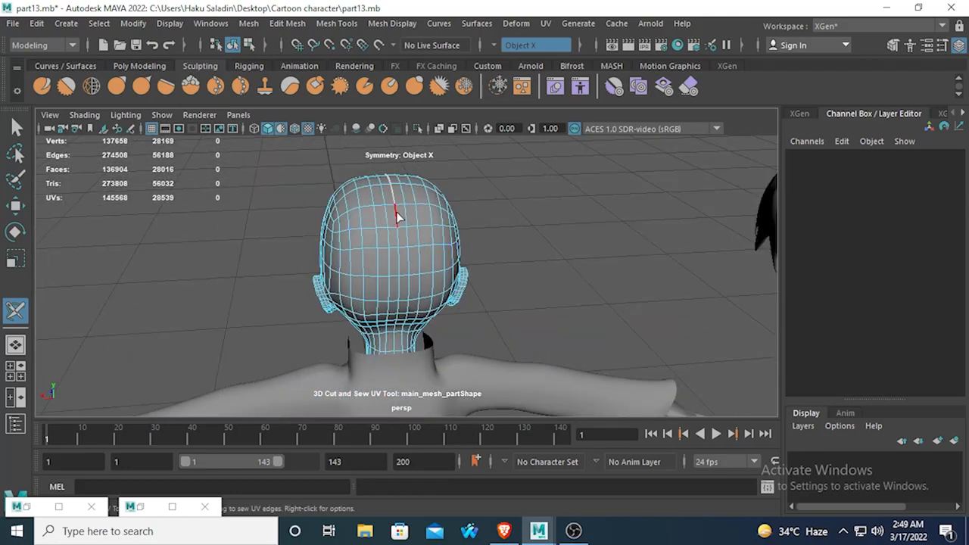
pyautogui.moveTo(398, 217); pyautogui.dragTo(405, 268)
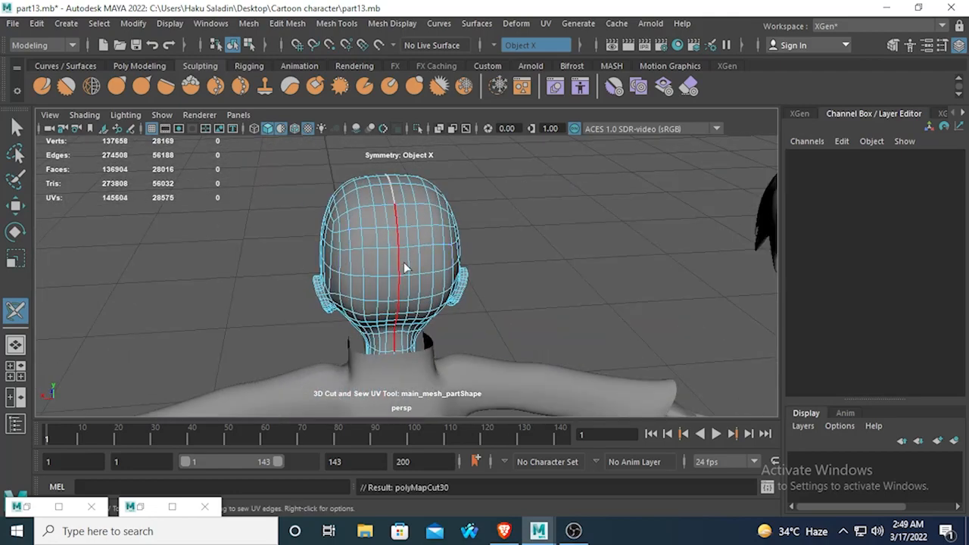
pyautogui.click(254, 128)
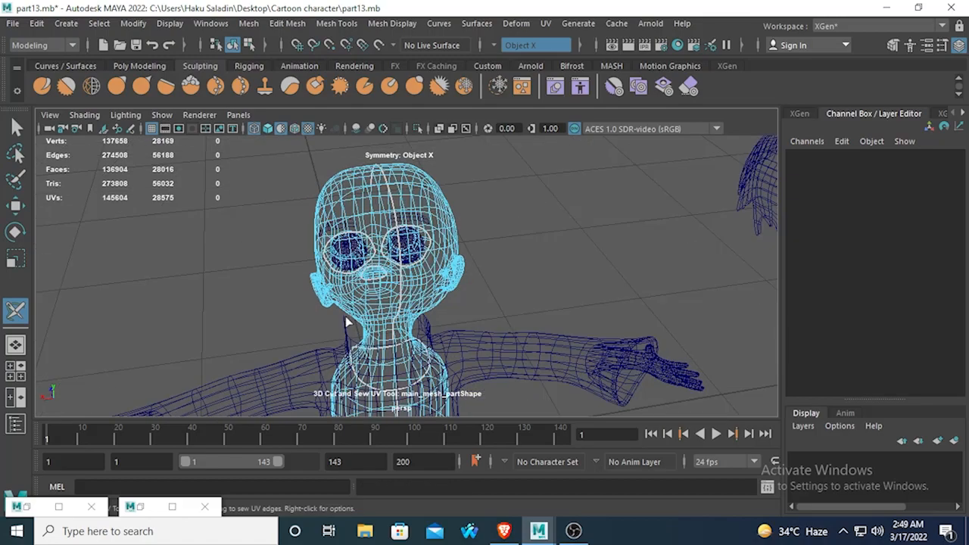
pyautogui.keyDown('alt'); pyautogui.moveTo(345, 321); pyautogui.dragTo(374, 205, button='middle'); pyautogui.keyUp('alt')
pyautogui.scroll(4, 369, 202)
pyautogui.keyDown('alt'); pyautogui.moveTo(368, 201); pyautogui.dragTo(448, 244); pyautogui.keyUp('alt')
pyautogui.click(482, 200)
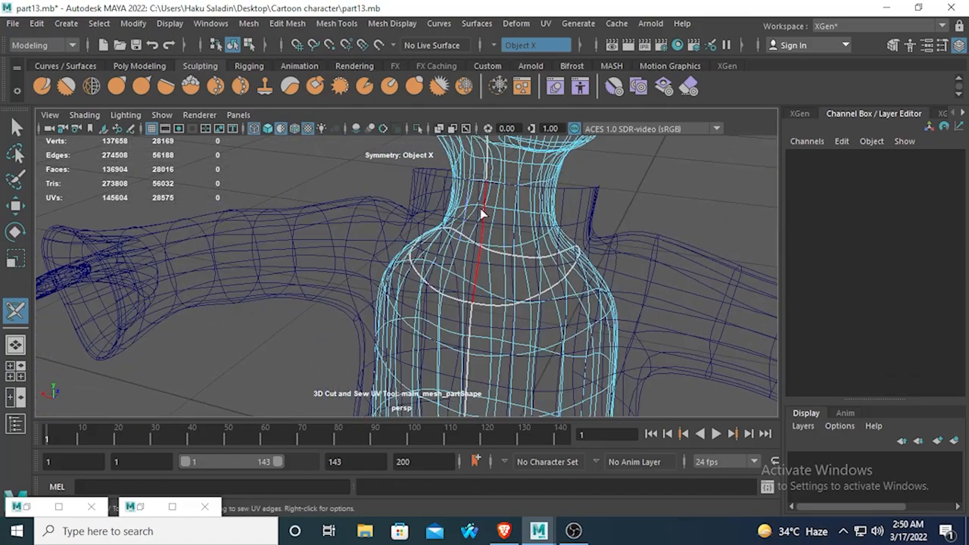
pyautogui.keyDown('alt'); pyautogui.moveTo(216, 290); pyautogui.dragTo(461, 290); pyautogui.keyUp('alt')
pyautogui.scroll(-4, 302, 289)
pyautogui.keyDown('alt'); pyautogui.moveTo(327, 240); pyautogui.dragTo(293, 113); pyautogui.keyUp('alt')
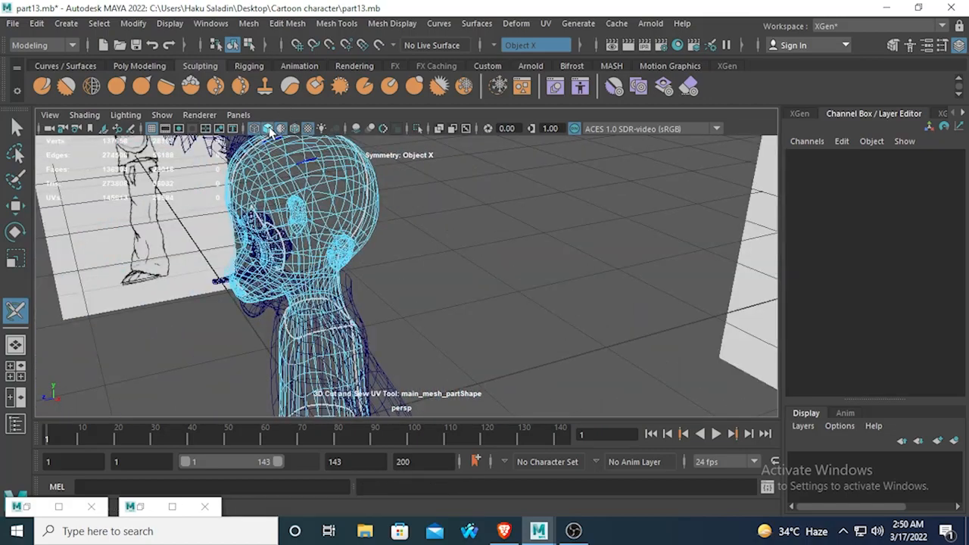
pyautogui.click(269, 130)
# Step: Cut the UVs around the innermost edge loops of both eye openings, using Object X symmetry
pyautogui.keyDown('alt'); pyautogui.moveTo(333, 302); pyautogui.dragTo(499, 318); pyautogui.keyUp('alt')
pyautogui.keyDown('alt'); pyautogui.moveTo(399, 249); pyautogui.dragTo(413, 293, button='middle'); pyautogui.keyUp('alt')
pyautogui.scroll(5, 413, 293)
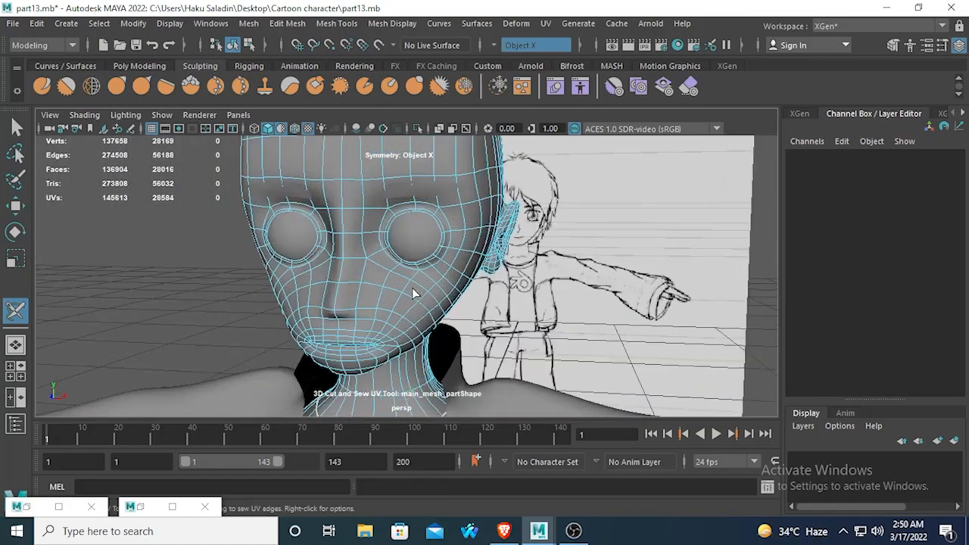
pyautogui.scroll(3, 412, 289)
pyautogui.keyDown('alt'); pyautogui.moveTo(424, 355); pyautogui.dragTo(268, 294); pyautogui.keyUp('alt')
pyautogui.scroll(8, 303, 270)
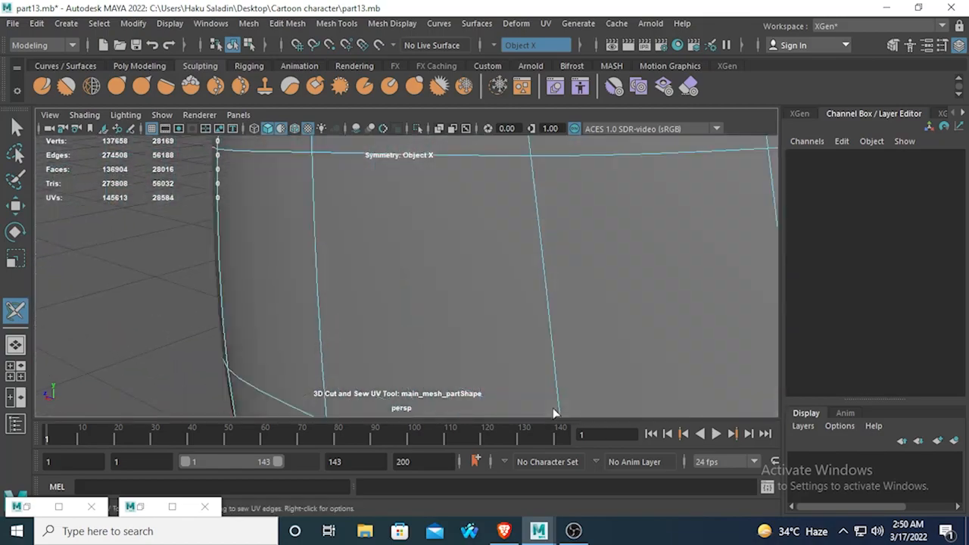
pyautogui.keyDown('alt'); pyautogui.moveTo(554, 411); pyautogui.dragTo(429, 361); pyautogui.keyUp('alt')
pyautogui.keyDown('alt'); pyautogui.moveTo(335, 305); pyautogui.dragTo(344, 243, button='middle'); pyautogui.keyUp('alt')
pyautogui.keyDown('alt'); pyautogui.moveTo(344, 243); pyautogui.dragTo(309, 293); pyautogui.keyUp('alt')
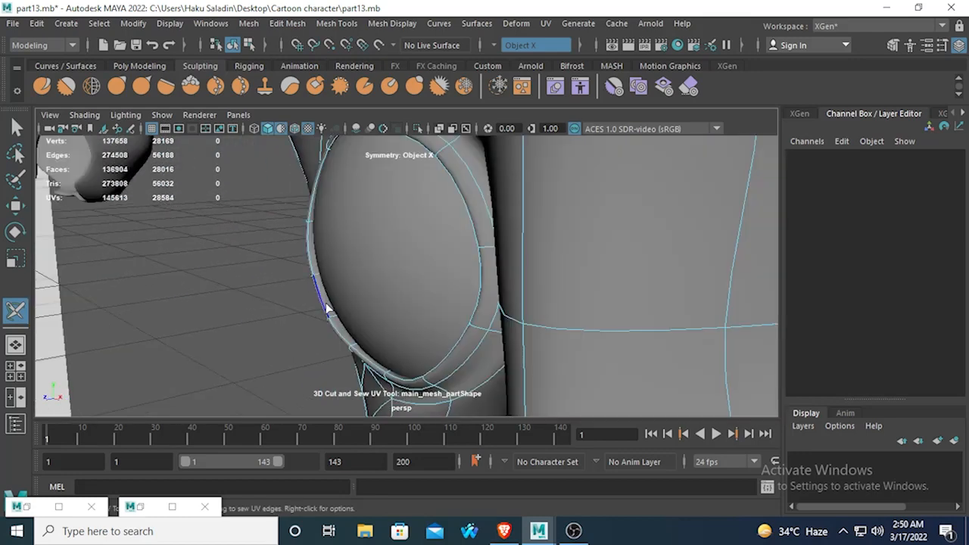
pyautogui.click(327, 307)
pyautogui.click(308, 259)
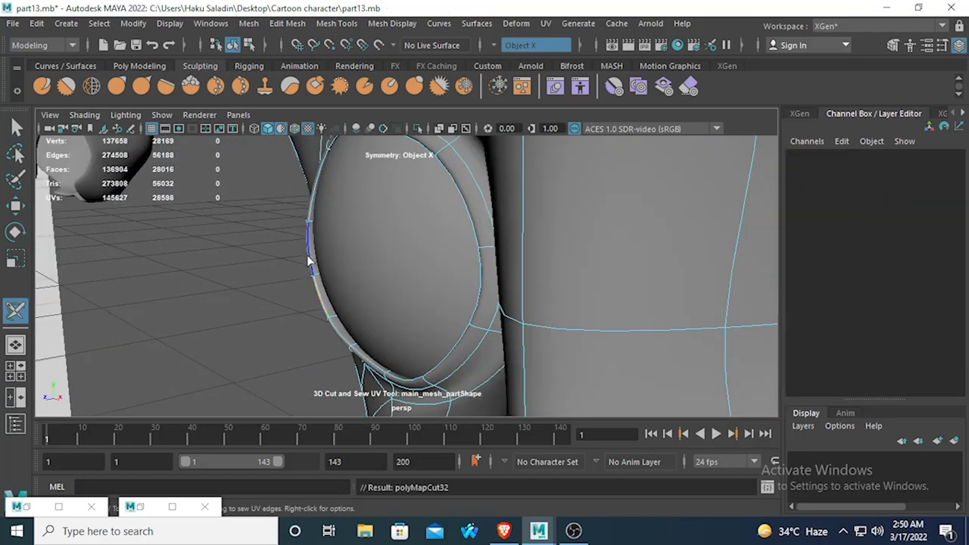
pyautogui.doubleClick(334, 328)
pyautogui.scroll(-4, 301, 296)
pyautogui.keyDown('alt'); pyautogui.moveTo(301, 295); pyautogui.dragTo(432, 323); pyautogui.keyUp('alt')
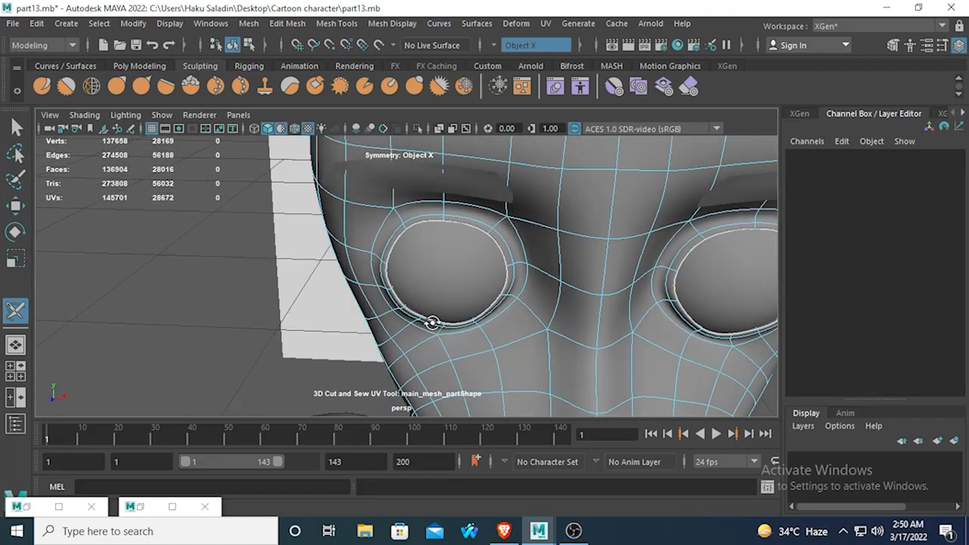
# Step: Cut the UVs along the inner edge loop of the mouth opening
pyautogui.keyDown('alt'); pyautogui.moveTo(432, 323); pyautogui.dragTo(291, 290, button='middle'); pyautogui.keyUp('alt')
pyautogui.keyDown('alt'); pyautogui.moveTo(343, 310); pyautogui.dragTo(295, 295); pyautogui.keyUp('alt')
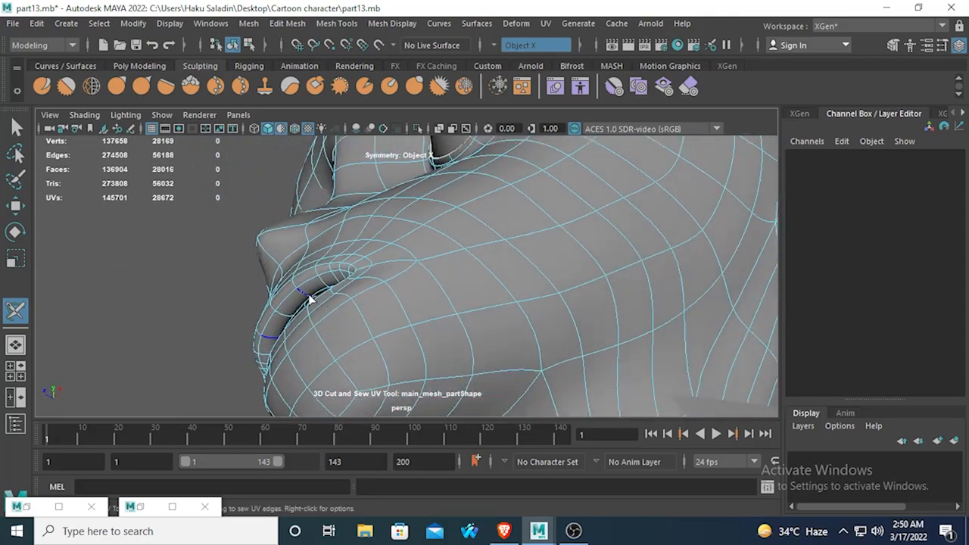
pyautogui.doubleClick(297, 310)
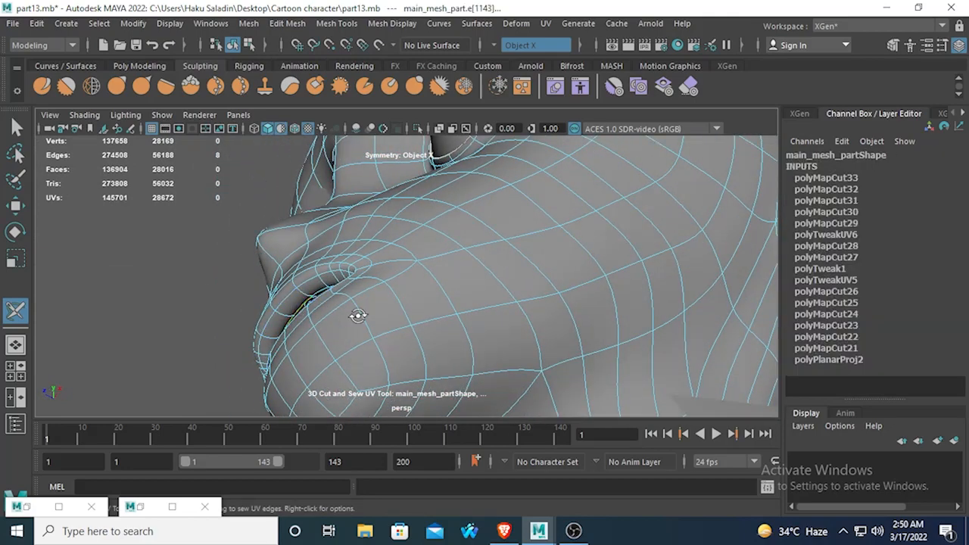
pyautogui.keyDown('alt'); pyautogui.moveTo(356, 318); pyautogui.dragTo(401, 327); pyautogui.keyUp('alt')
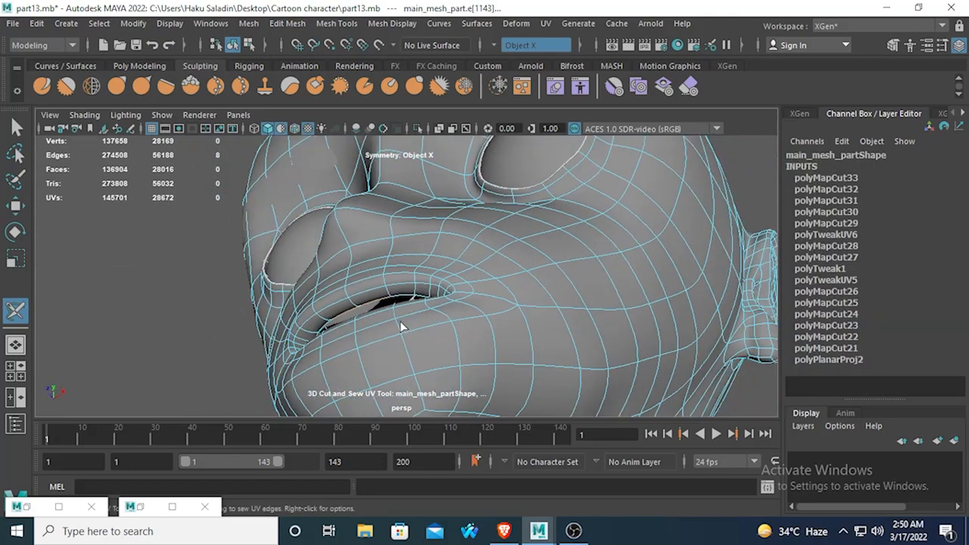
pyautogui.click(323, 326)
pyautogui.click(261, 382)
pyautogui.keyDown('alt'); pyautogui.moveTo(272, 318); pyautogui.dragTo(314, 350); pyautogui.keyUp('alt')
pyautogui.keyDown('alt'); pyautogui.moveTo(314, 349); pyautogui.dragTo(307, 258, button='middle'); pyautogui.keyUp('alt')
pyautogui.keyDown('alt'); pyautogui.moveTo(307, 258); pyautogui.dragTo(302, 288); pyautogui.keyUp('alt')
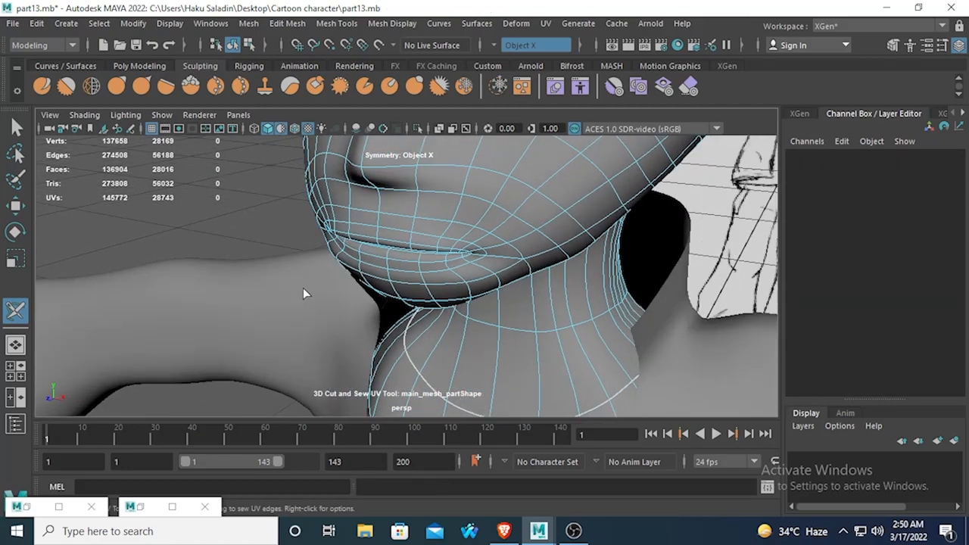
# Step: Check the head in wireframe, return to shaded display, and select the head's UV shell with the Select tool
pyautogui.click(269, 127)
pyautogui.moveTo(267, 158)
pyautogui.keyDown('alt'); pyautogui.mouseDown()
pyautogui.moveTo(340, 197)
pyautogui.moveTo(486, 217)
pyautogui.moveTo(510, 260)
pyautogui.moveTo(520, 226)
pyautogui.moveTo(504, 199)
pyautogui.moveTo(297, 159)
pyautogui.mouseUp(); pyautogui.keyUp('alt')
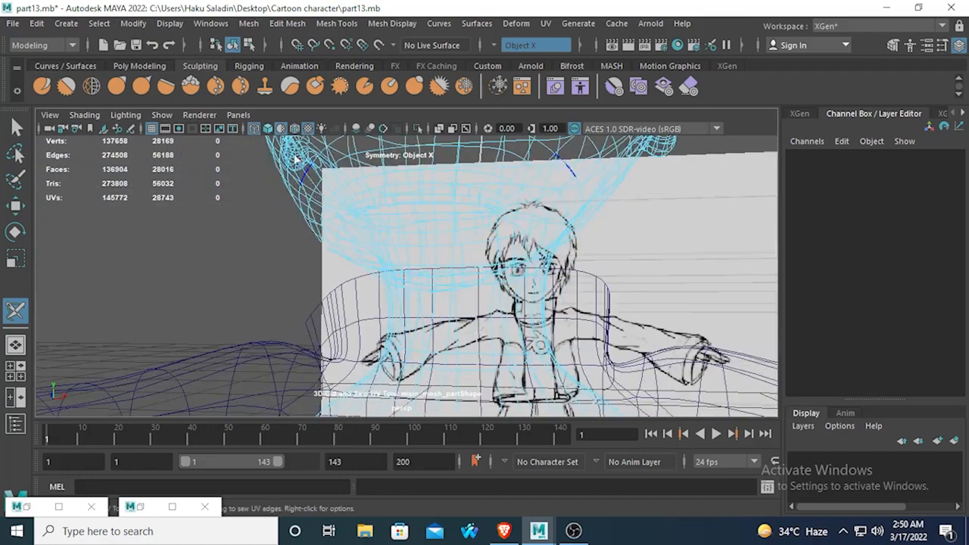
pyautogui.click(266, 131)
pyautogui.scroll(-2, 402, 231)
pyautogui.keyDown('alt'); pyautogui.moveTo(443, 251); pyautogui.dragTo(428, 258); pyautogui.keyUp('alt')
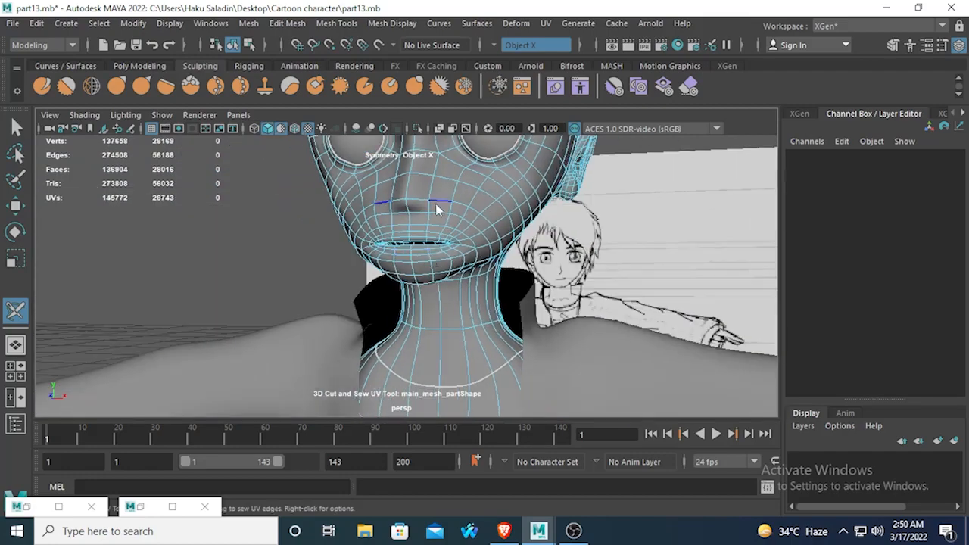
pyautogui.moveTo(435, 204)
pyautogui.mouseDown(button='right')
pyautogui.moveTo(481, 182)
pyautogui.moveTo(461, 201)
pyautogui.moveTo(428, 208)
pyautogui.moveTo(438, 212)
pyautogui.moveTo(417, 201)
pyautogui.moveTo(411, 179)
pyautogui.mouseUp(button='right')
pyautogui.click(15, 127)
pyautogui.click(471, 176)
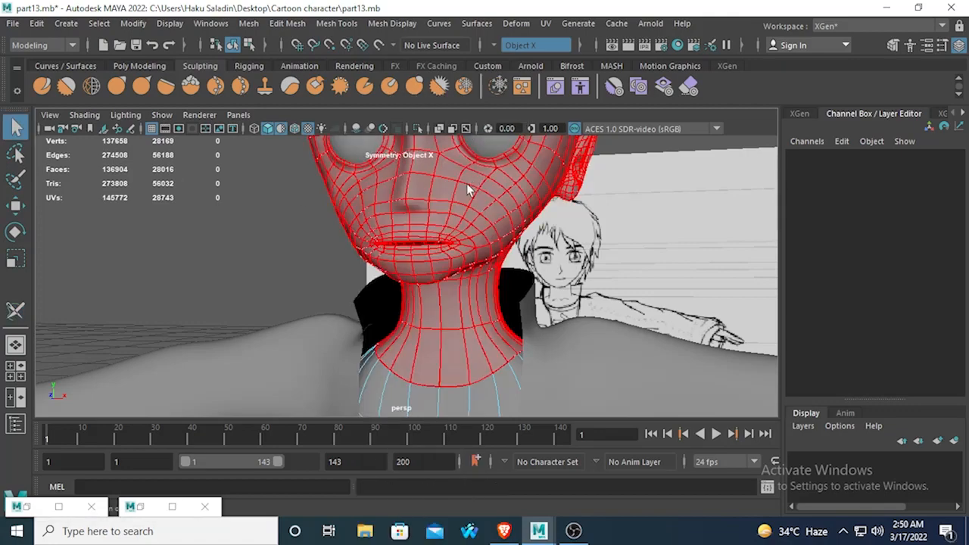
# Step: Examine the selected head shell in the UV Editor and minimize the editor
pyautogui.keyDown('alt'); pyautogui.moveTo(466, 183); pyautogui.dragTo(340, 280); pyautogui.keyUp('alt')
pyautogui.scroll(5, 340, 280)
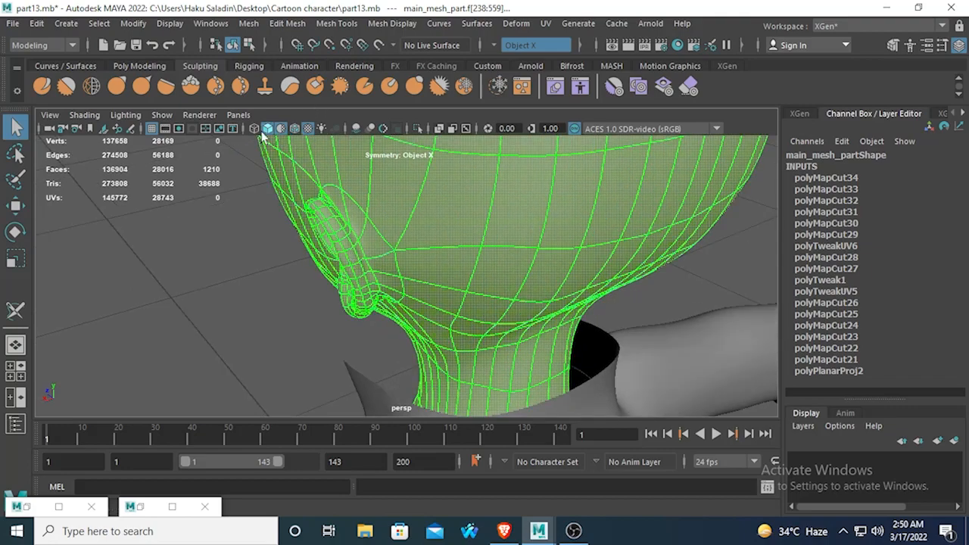
pyautogui.click(545, 23)
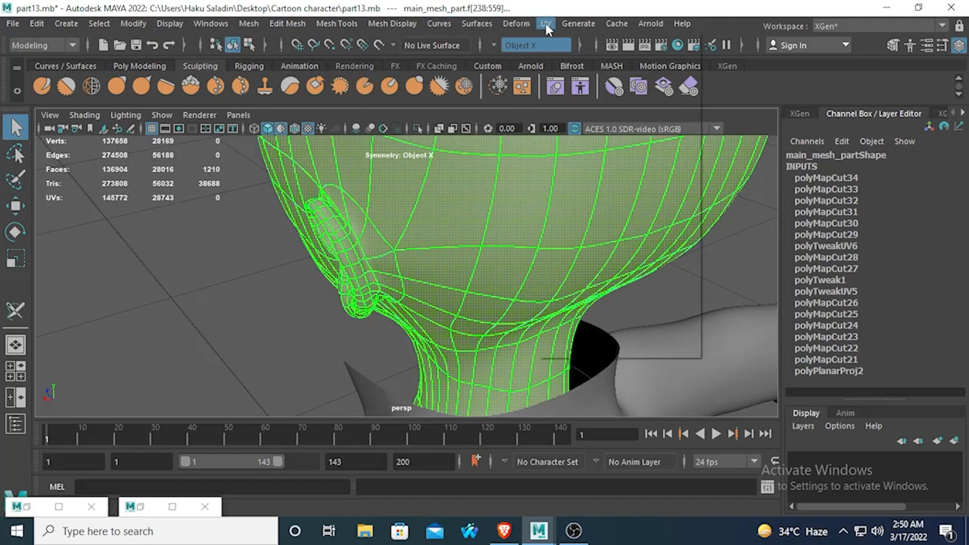
pyautogui.click(567, 47)
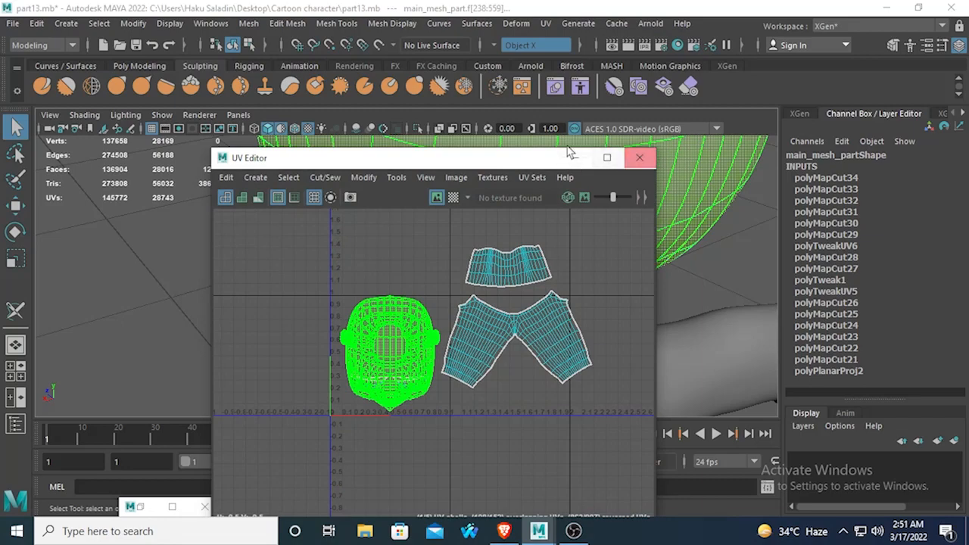
pyautogui.click(576, 156)
# Step: Cut the UVs along the edges behind the ear with the 3D Cut and Sew UV Tool
pyautogui.click(15, 310)
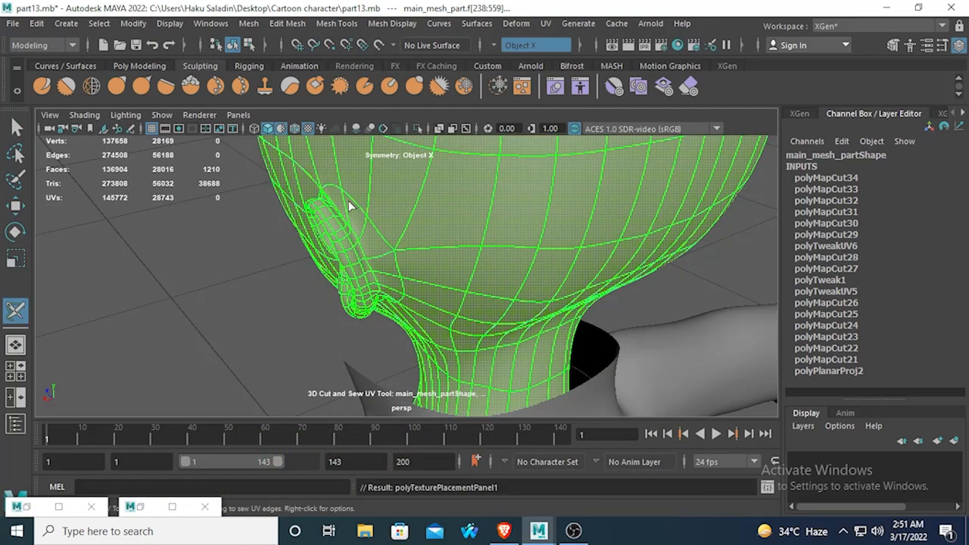
pyautogui.moveTo(324, 210); pyautogui.dragTo(370, 128, button='right')
pyautogui.click(149, 277)
pyautogui.click(15, 310)
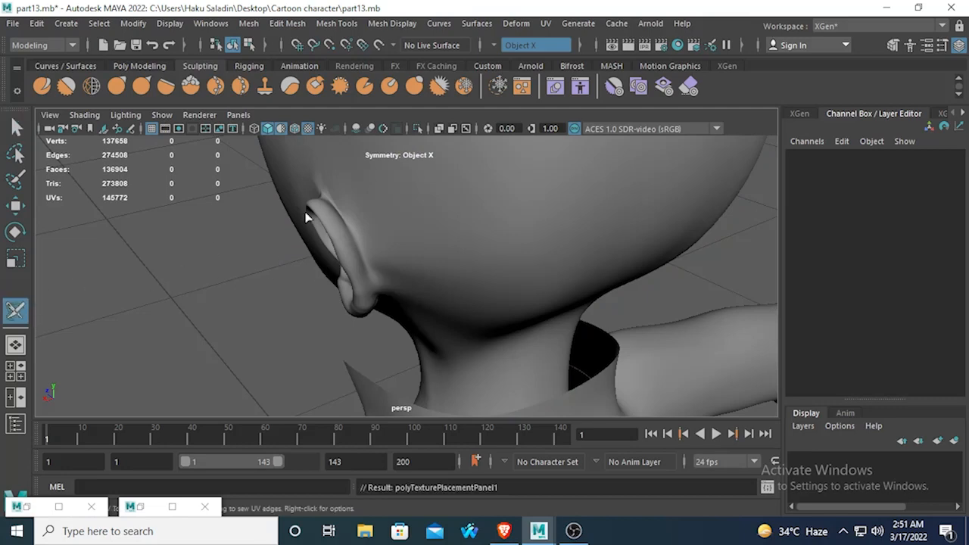
pyautogui.click(442, 151)
pyautogui.click(358, 208)
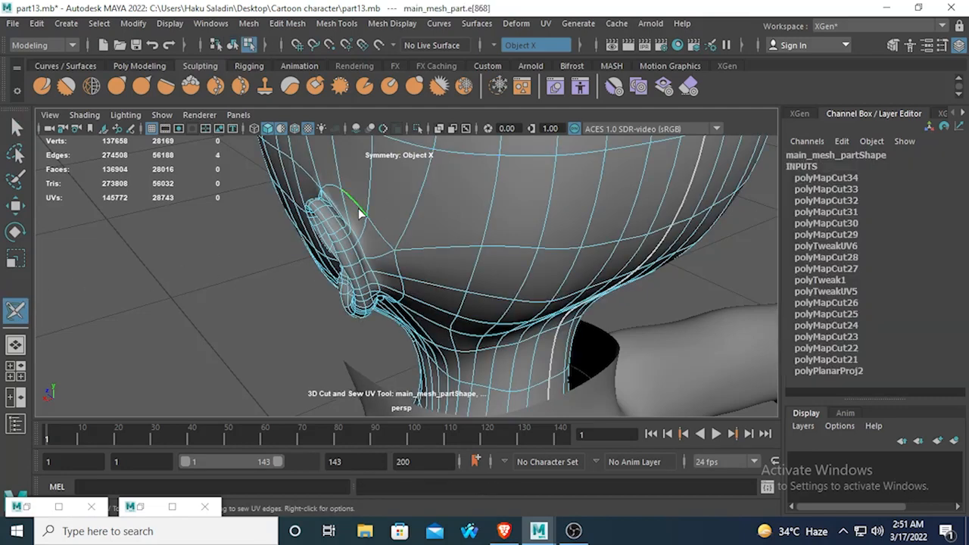
pyautogui.moveTo(396, 265); pyautogui.dragTo(396, 271)
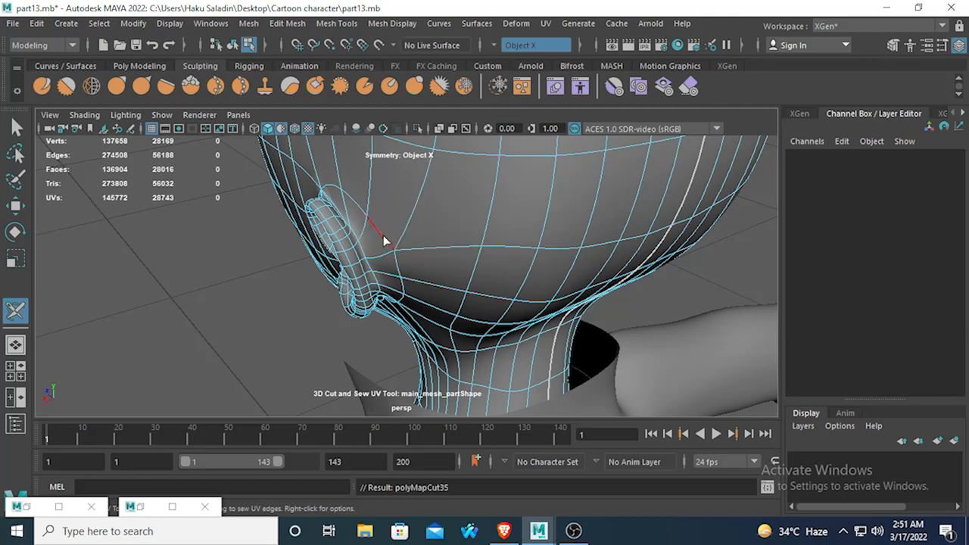
# Step: Select the remaining edges of the loop around the base of the ear and apply Cut UV Edges
pyautogui.keyDown('alt'); pyautogui.moveTo(266, 244); pyautogui.dragTo(420, 289); pyautogui.keyUp('alt')
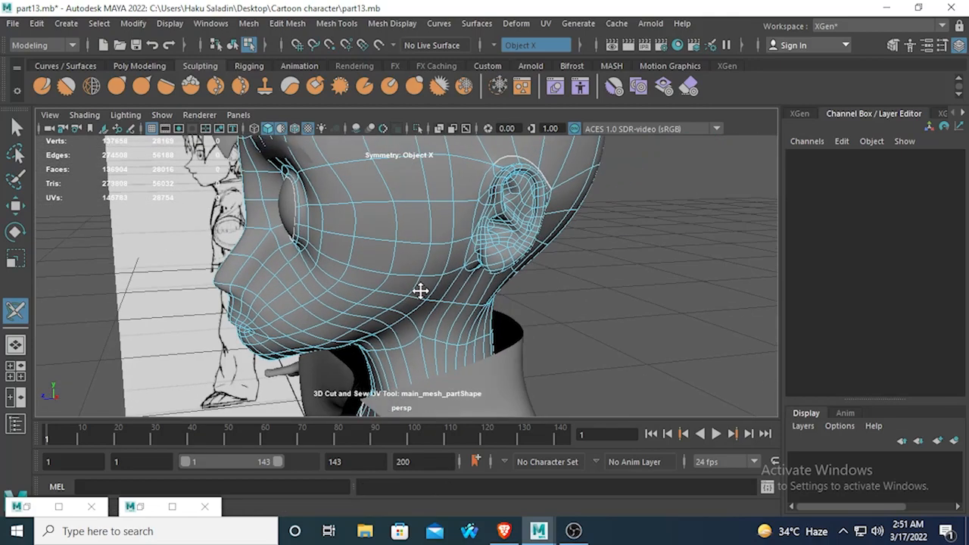
pyautogui.keyDown('alt'); pyautogui.moveTo(420, 290); pyautogui.dragTo(396, 310, button='middle'); pyautogui.keyUp('alt')
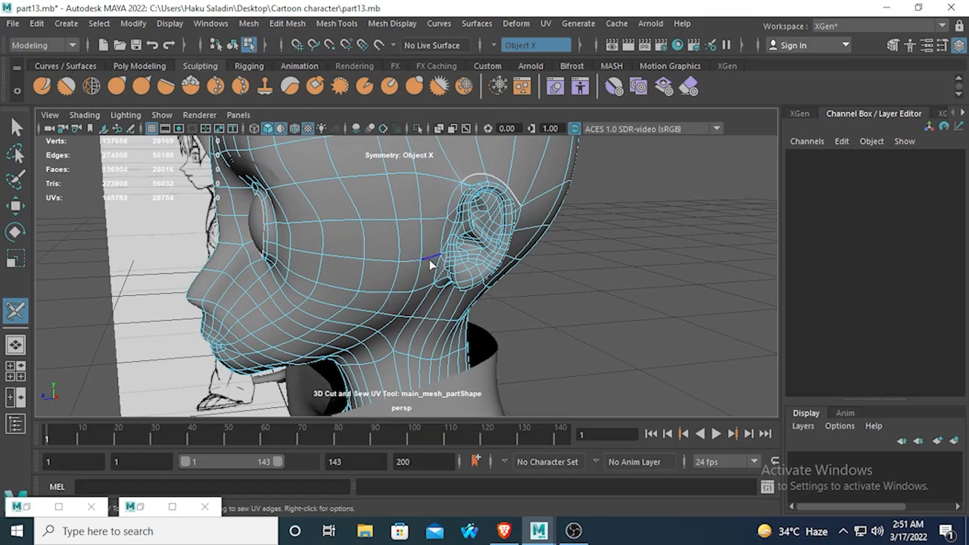
pyautogui.press('q')
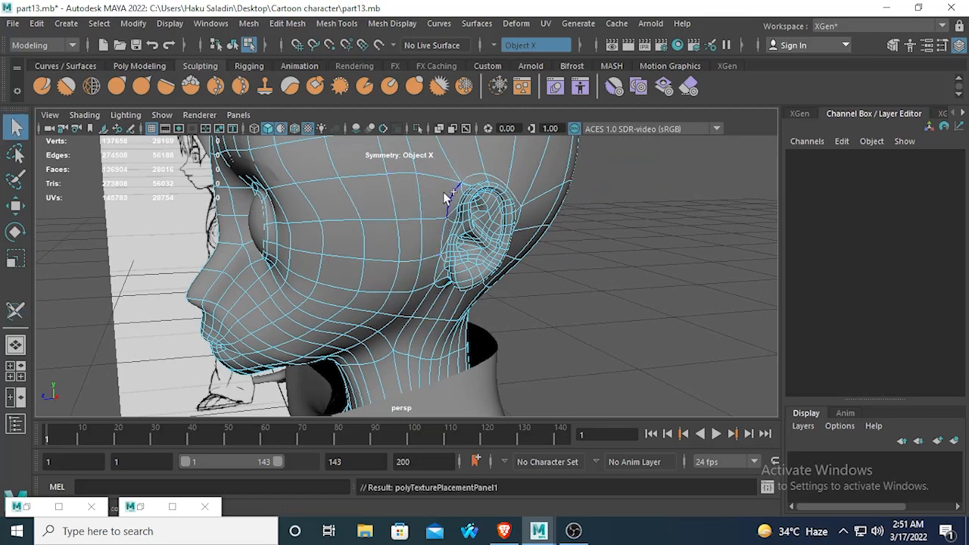
pyautogui.moveTo(442, 192)
pyautogui.mouseDown()
pyautogui.moveTo(442, 251)
pyautogui.moveTo(420, 250)
pyautogui.moveTo(401, 230)
pyautogui.mouseUp()
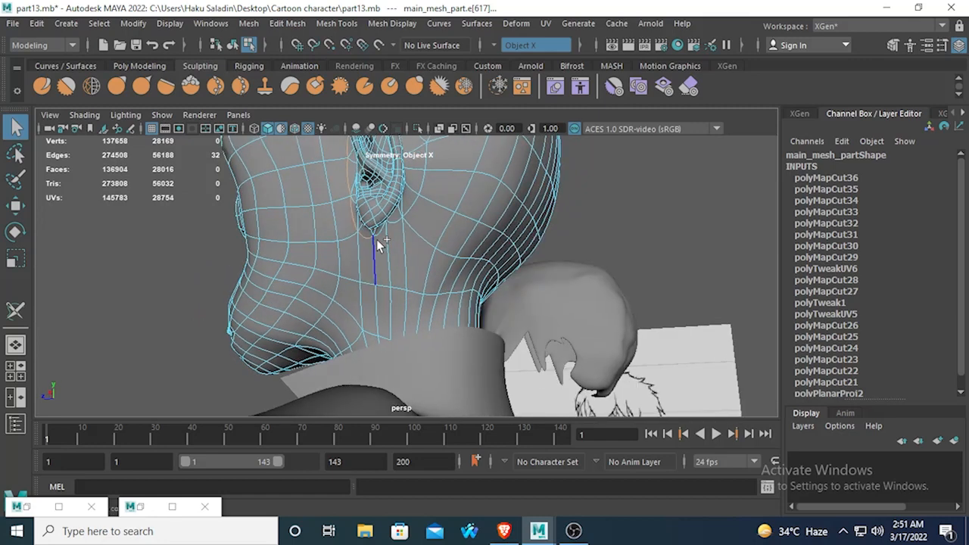
pyautogui.keyDown('shift'); pyautogui.doubleClick(379, 234); pyautogui.keyUp('shift')
pyautogui.keyDown('alt'); pyautogui.moveTo(422, 177); pyautogui.dragTo(432, 271); pyautogui.keyUp('alt')
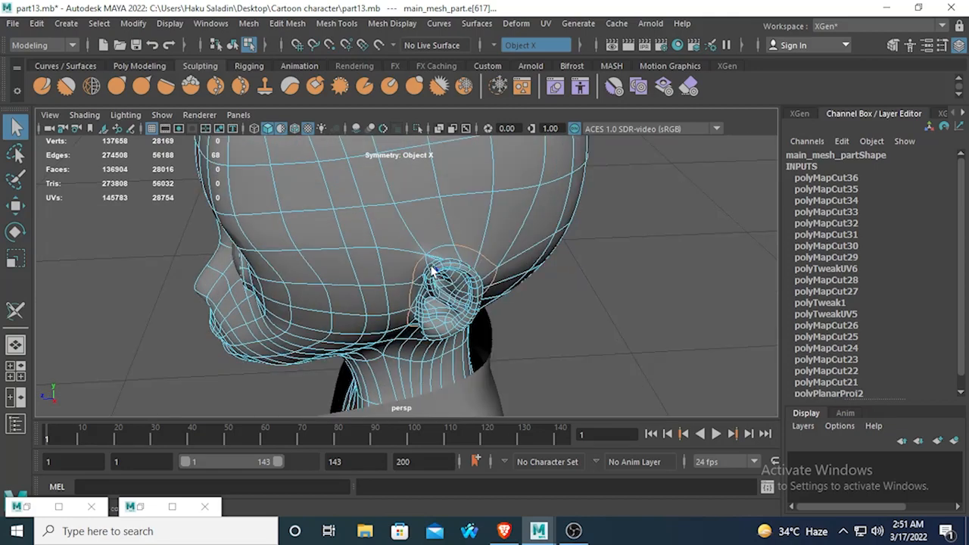
pyautogui.keyDown('shift'); pyautogui.doubleClick(439, 241); pyautogui.keyUp('shift')
pyautogui.scroll(-5, 392, 240)
pyautogui.keyDown('alt'); pyautogui.moveTo(392, 240); pyautogui.dragTo(551, 206); pyautogui.keyUp('alt')
pyautogui.scroll(2, 316, 253)
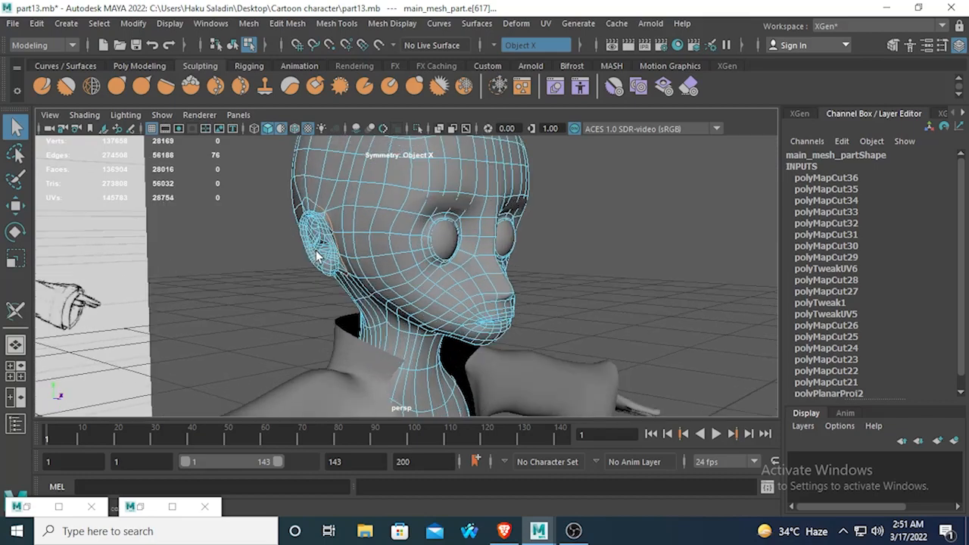
pyautogui.keyDown('alt'); pyautogui.moveTo(315, 253); pyautogui.dragTo(452, 302); pyautogui.keyUp('alt')
pyautogui.scroll(4, 440, 239)
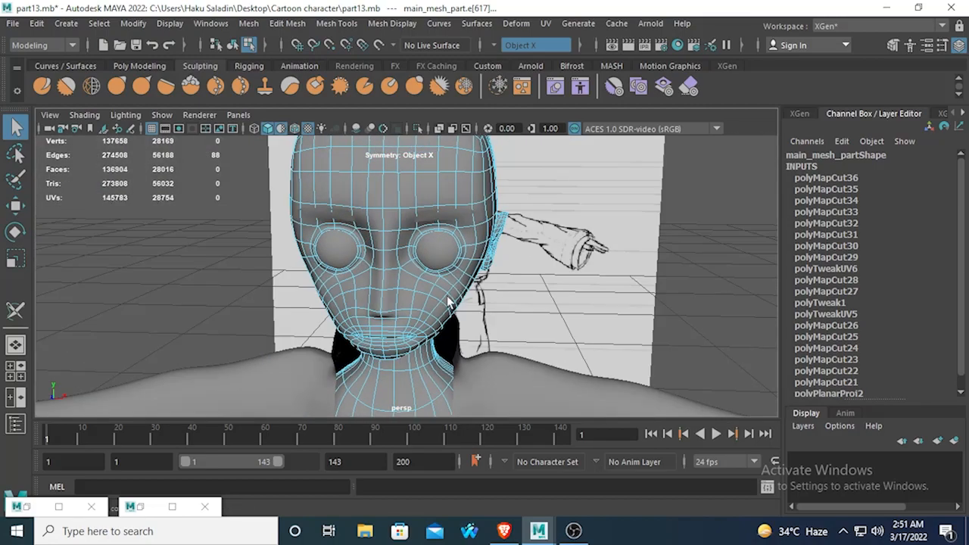
pyautogui.click(545, 23)
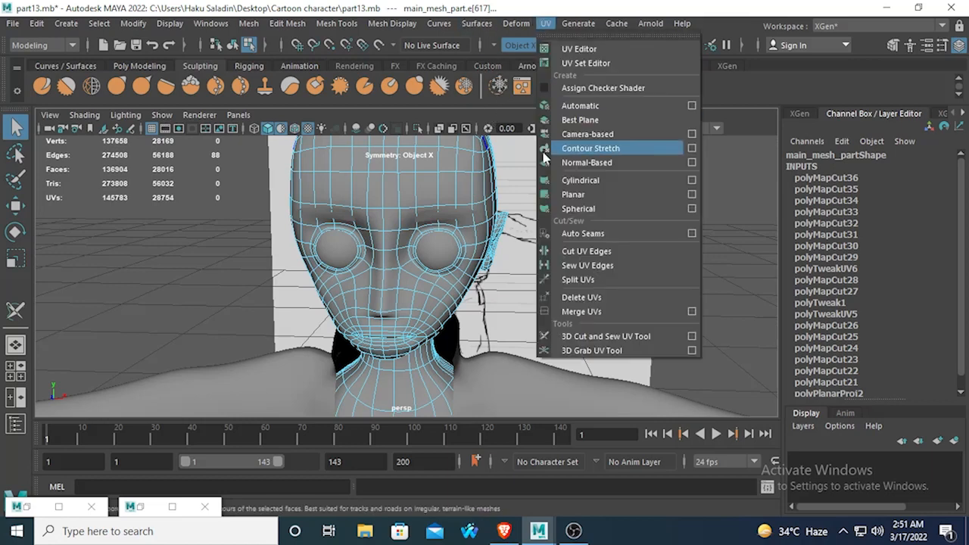
pyautogui.click(563, 250)
# Step: Use UV shell selection on the head to check whether the ears are separated from the head shell
pyautogui.moveTo(450, 171); pyautogui.dragTo(524, 168, button='right')
pyautogui.click(468, 166)
pyautogui.keyDown('alt'); pyautogui.moveTo(463, 236); pyautogui.dragTo(404, 205); pyautogui.keyUp('alt')
pyautogui.moveTo(413, 139); pyautogui.dragTo(485, 179, button='right')
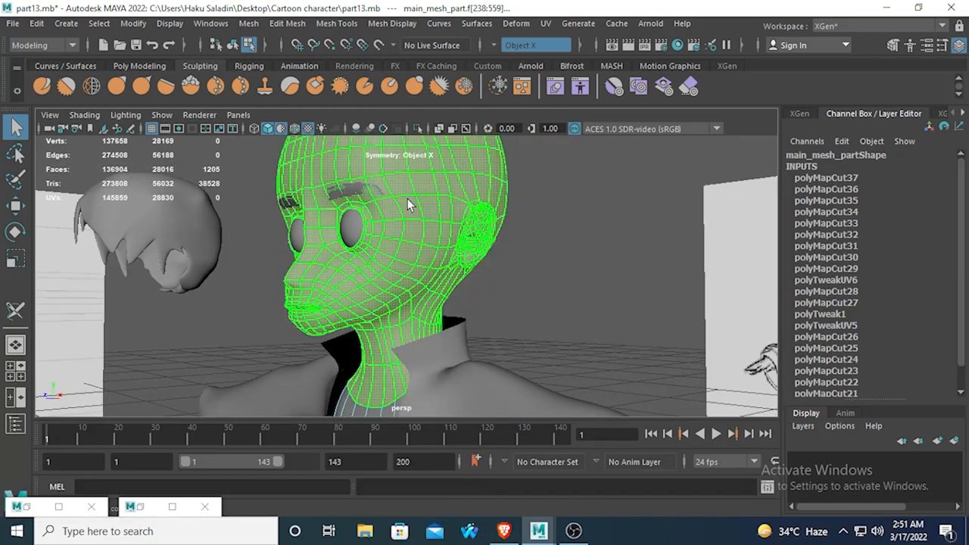
pyautogui.keyDown('alt'); pyautogui.moveTo(539, 186); pyautogui.dragTo(681, 229); pyautogui.keyUp('alt')
pyautogui.keyDown('alt'); pyautogui.moveTo(200, 181); pyautogui.dragTo(318, 328); pyautogui.keyUp('alt')
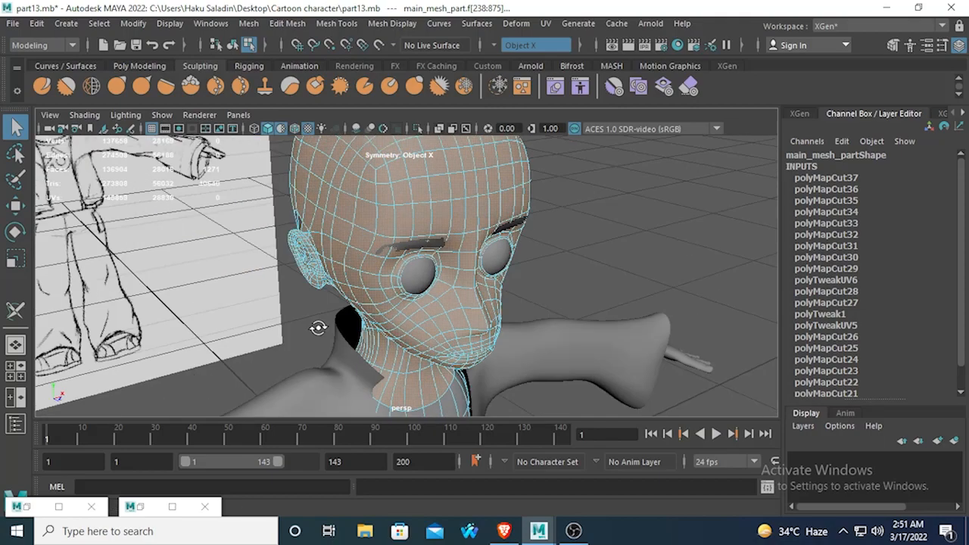
pyautogui.click(150, 316)
pyautogui.click(373, 209)
pyautogui.keyDown('alt'); pyautogui.moveTo(372, 209); pyautogui.dragTo(573, 190); pyautogui.keyUp('alt')
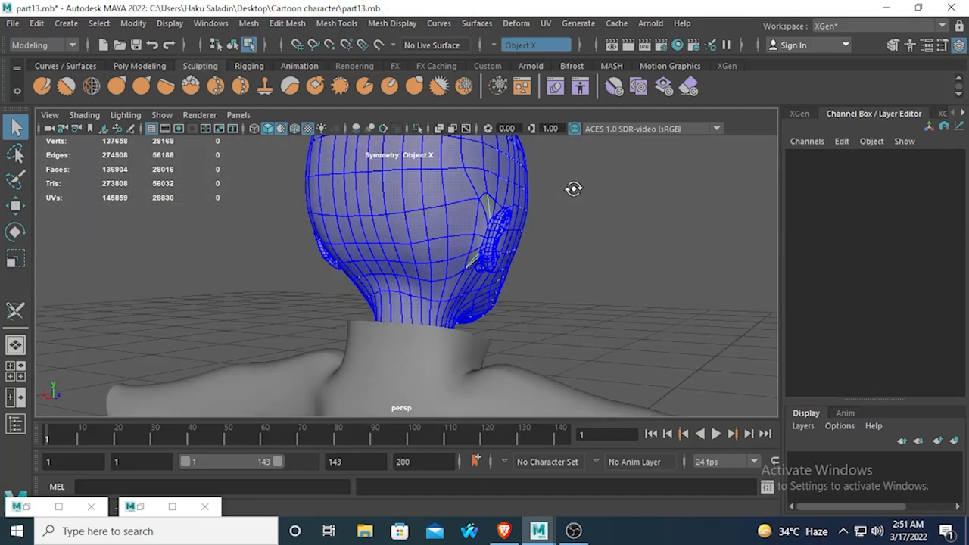
# Step: Undo the last shell selections and select the UV shell of the separated ear
pyautogui.hotkey('ctrl', 'z')
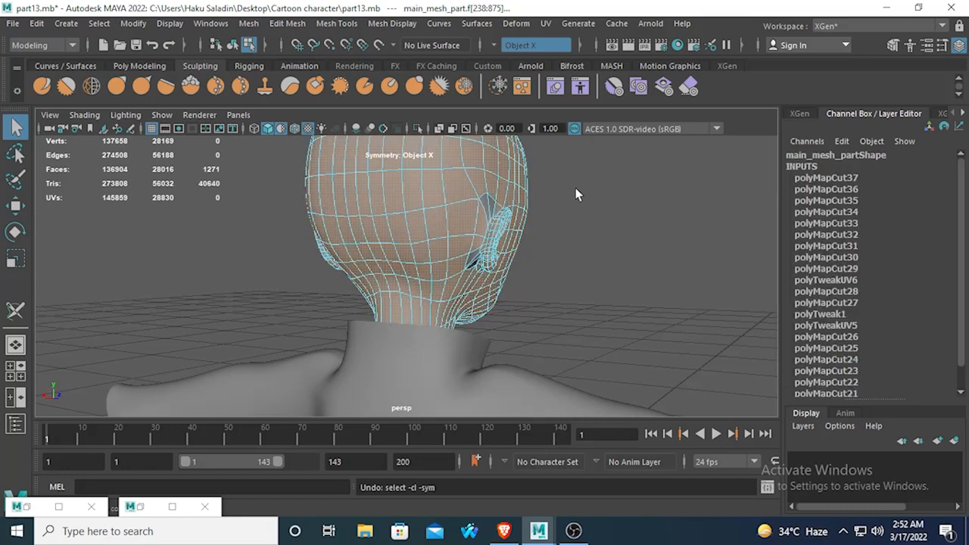
pyautogui.press('F8')
pyautogui.hotkey('ctrl', 'z')
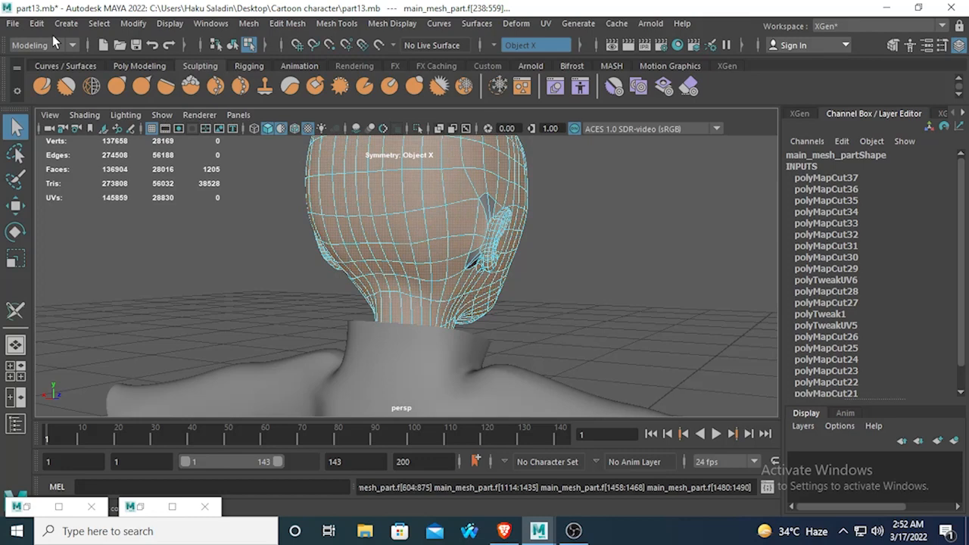
pyautogui.hotkey('ctrl', 'z')
pyautogui.hotkey('ctrl', 'z')
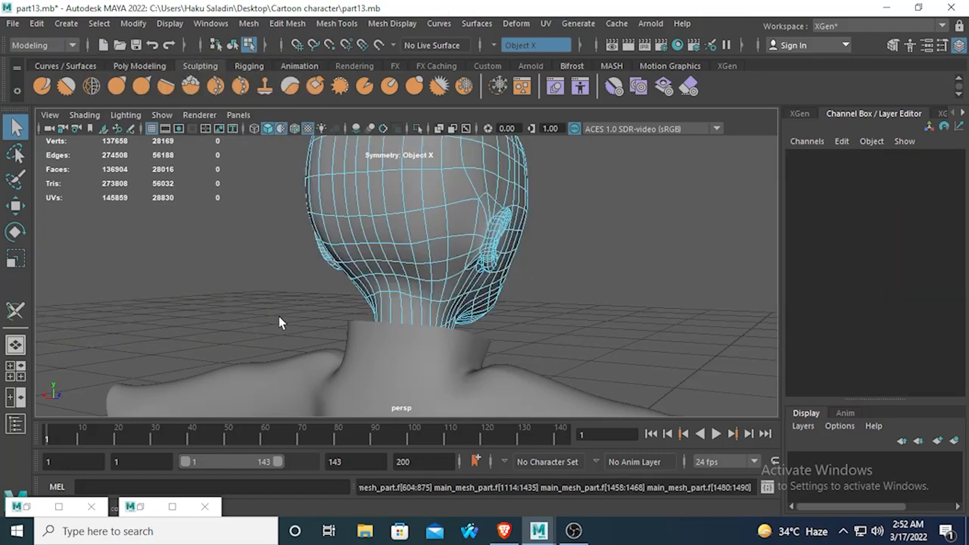
pyautogui.press('F11')
pyautogui.keyDown('alt'); pyautogui.moveTo(413, 232); pyautogui.dragTo(381, 245); pyautogui.keyUp('alt')
pyautogui.click(445, 224)
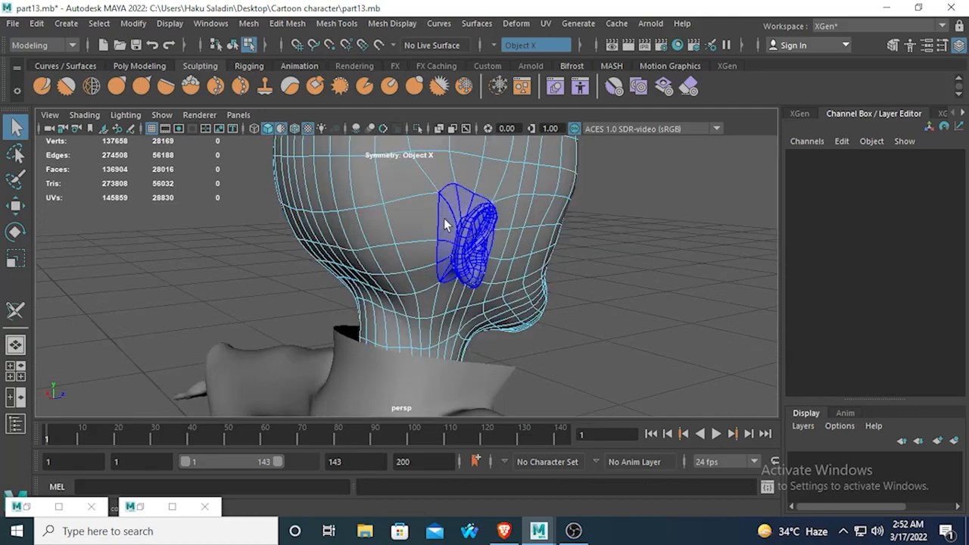
pyautogui.click(460, 209)
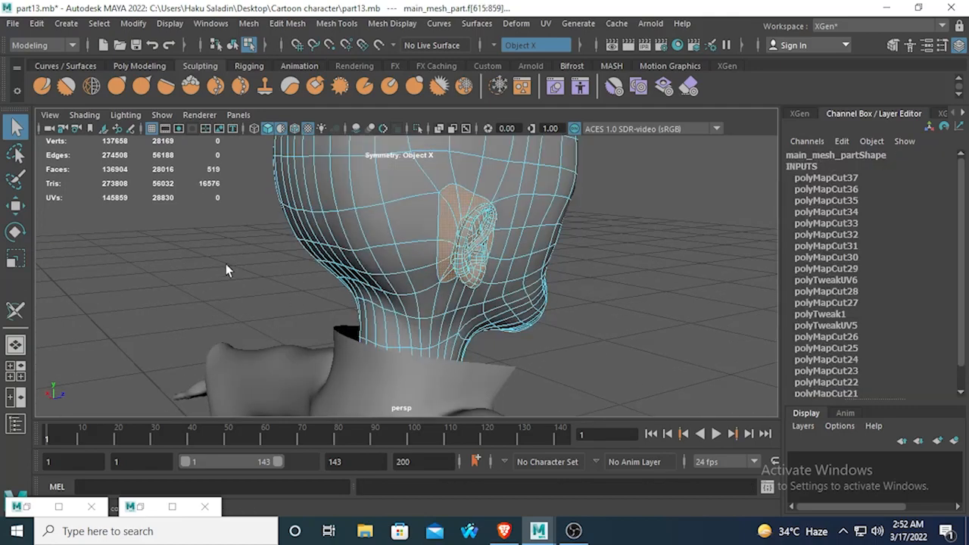
pyautogui.keyDown('alt'); pyautogui.moveTo(371, 284); pyautogui.dragTo(435, 237); pyautogui.keyUp('alt')
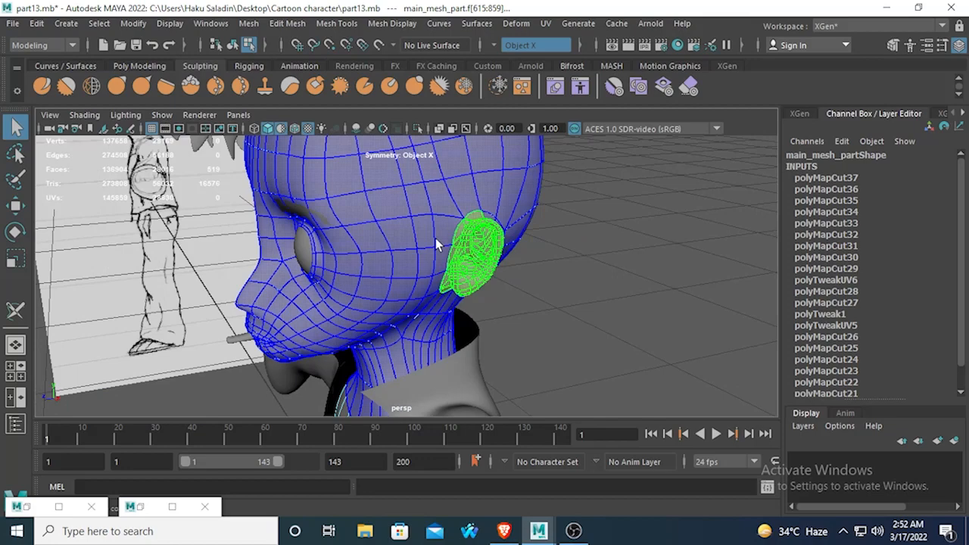
# Step: Turn symmetry off, select the head's UV shell, and examine its boundaries around both ears
pyautogui.click(507, 46)
pyautogui.click(509, 59)
pyautogui.click(588, 355)
pyautogui.keyDown('alt'); pyautogui.moveTo(588, 355); pyautogui.dragTo(474, 269); pyautogui.keyUp('alt')
pyautogui.moveTo(416, 185); pyautogui.dragTo(479, 115, button='right')
pyautogui.keyDown('alt'); pyautogui.moveTo(439, 194); pyautogui.dragTo(355, 176); pyautogui.keyUp('alt')
pyautogui.moveTo(403, 201); pyautogui.dragTo(471, 250, button='right')
pyautogui.click(409, 219)
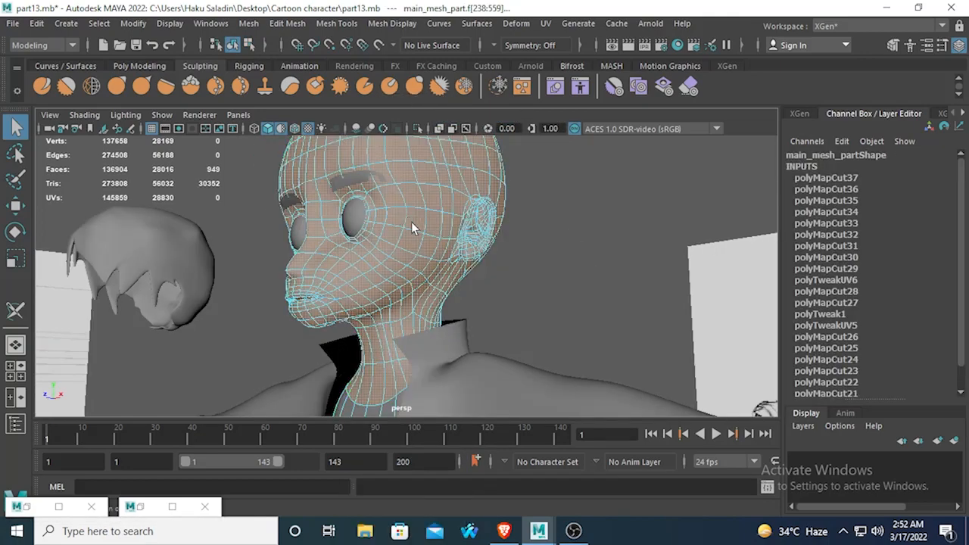
pyautogui.keyDown('alt'); pyautogui.moveTo(411, 221); pyautogui.dragTo(502, 246); pyautogui.keyUp('alt')
pyautogui.keyDown('alt'); pyautogui.moveTo(393, 177); pyautogui.dragTo(458, 235); pyautogui.keyUp('alt')
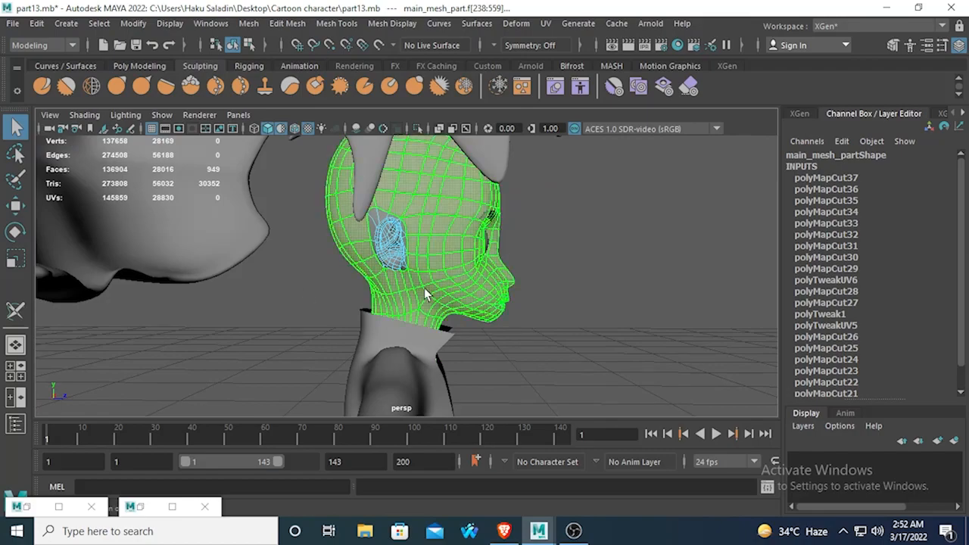
pyautogui.keyDown('alt'); pyautogui.moveTo(705, 301); pyautogui.dragTo(652, 245); pyautogui.keyUp('alt')
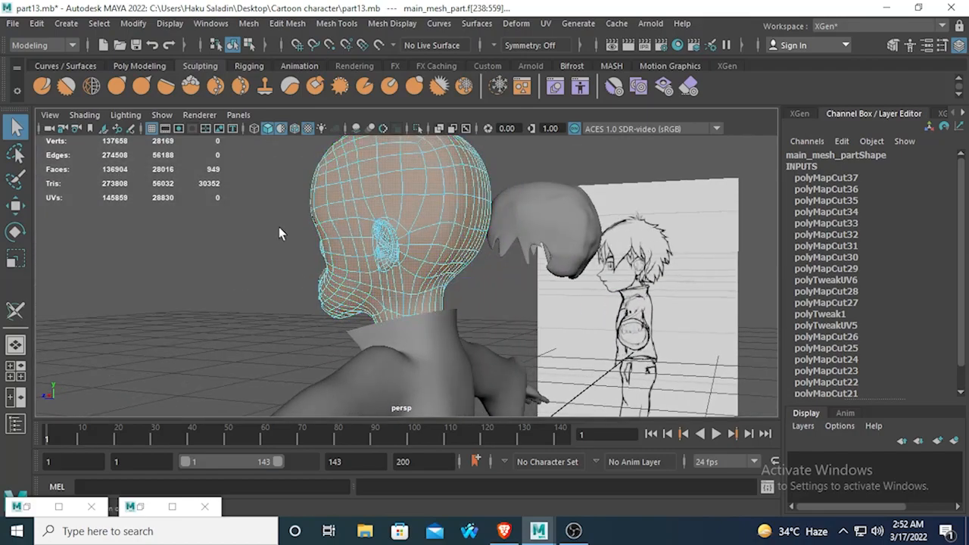
pyautogui.keyDown('alt'); pyautogui.moveTo(257, 246); pyautogui.dragTo(366, 239, button='right'); pyautogui.keyUp('alt')
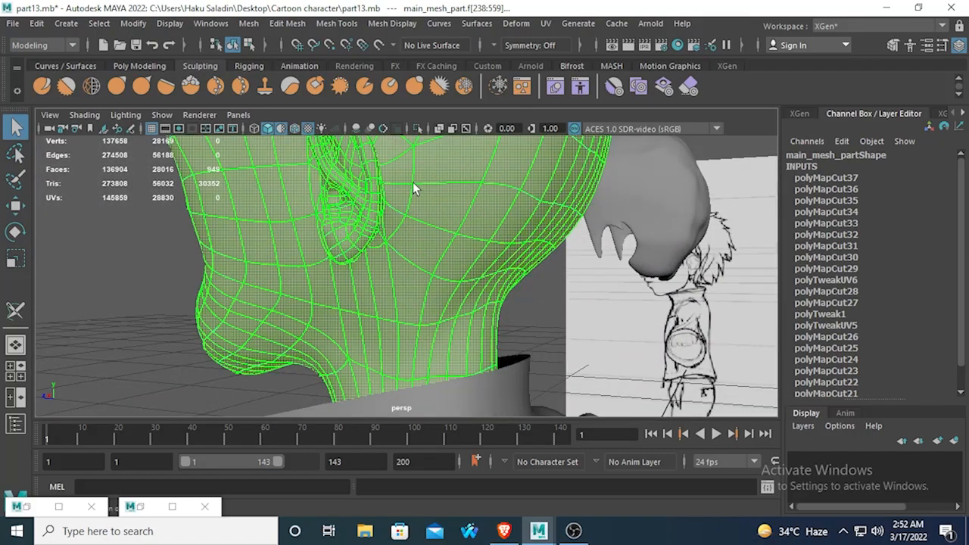
# Step: Select the edge loops around the back and lobe of the ear and apply Cut UV Edges
pyautogui.keyDown('alt'); pyautogui.moveTo(412, 188); pyautogui.dragTo(310, 217); pyautogui.keyUp('alt')
pyautogui.moveTo(461, 162); pyautogui.dragTo(495, 121, button='right')
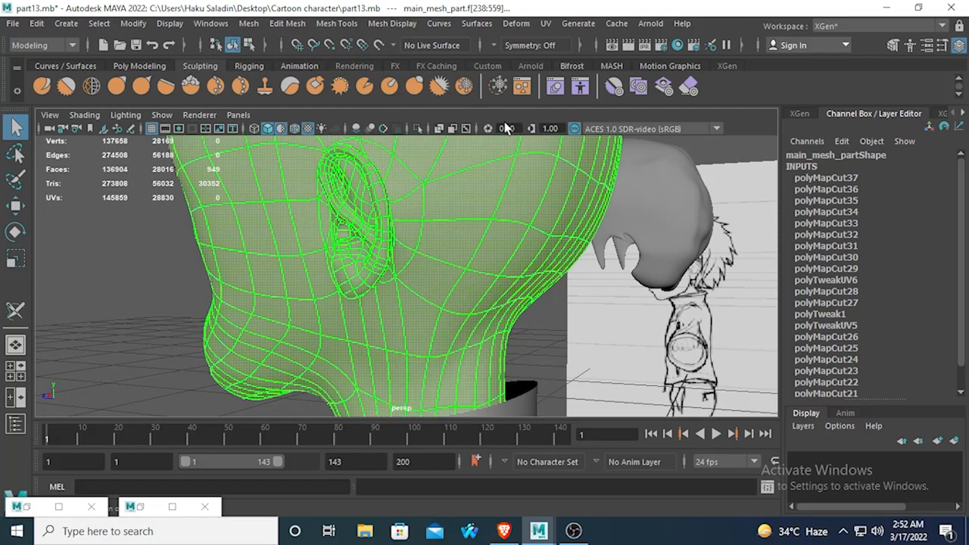
pyautogui.moveTo(421, 174); pyautogui.dragTo(421, 102, button='right')
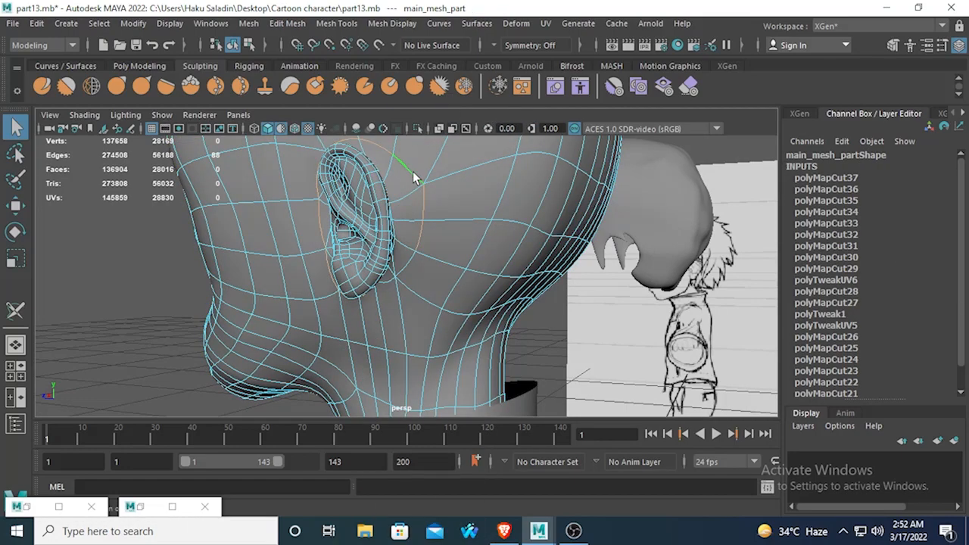
pyautogui.click(409, 261)
pyautogui.keyDown('shift'); pyautogui.doubleClick(410, 261); pyautogui.keyUp('shift')
pyautogui.keyDown('alt'); pyautogui.moveTo(409, 261); pyautogui.dragTo(403, 218); pyautogui.keyUp('alt')
pyautogui.keyDown('shift'); pyautogui.doubleClick(407, 192); pyautogui.keyUp('shift')
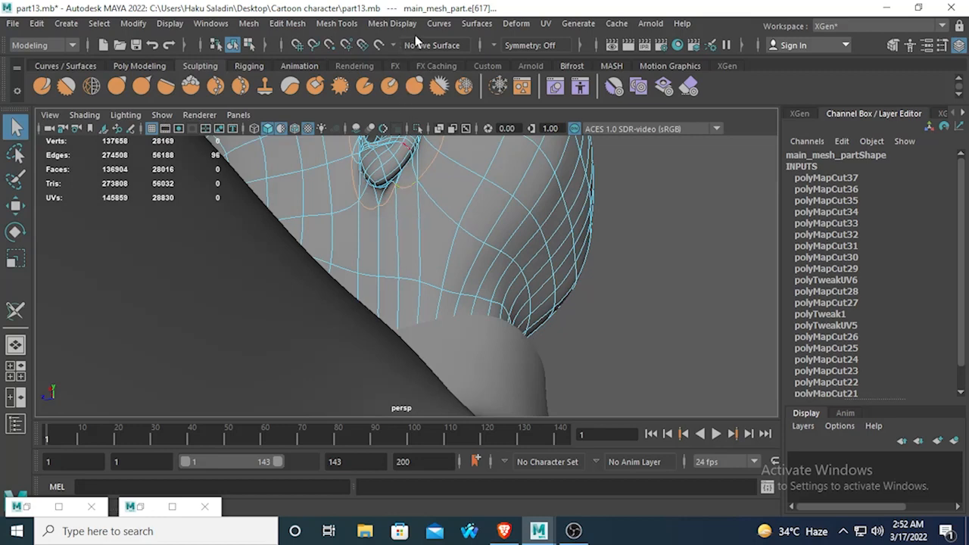
pyautogui.click(546, 24)
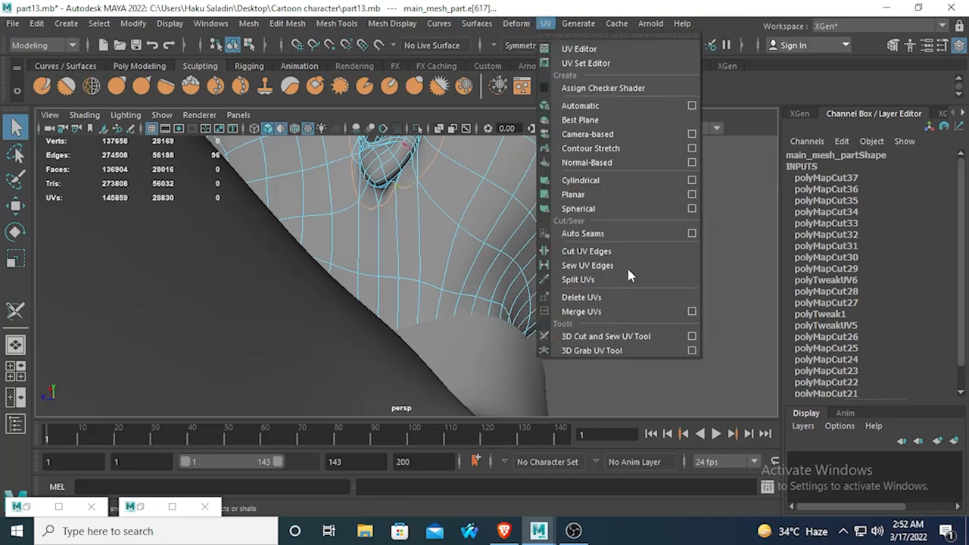
pyautogui.click(590, 251)
# Step: Select the head's UV shell and check in wireframe whether the ears are separated from it
pyautogui.keyDown('alt'); pyautogui.moveTo(437, 149); pyautogui.dragTo(557, 275); pyautogui.keyUp('alt')
pyautogui.moveTo(439, 141); pyautogui.dragTo(506, 183, button='right')
pyautogui.click(428, 215)
pyautogui.scroll(-2, 429, 216)
pyautogui.keyDown('alt'); pyautogui.moveTo(429, 216); pyautogui.dragTo(553, 180); pyautogui.keyUp('alt')
pyautogui.keyDown('alt'); pyautogui.moveTo(511, 190); pyautogui.dragTo(401, 253); pyautogui.keyUp('alt')
pyautogui.click(269, 126)
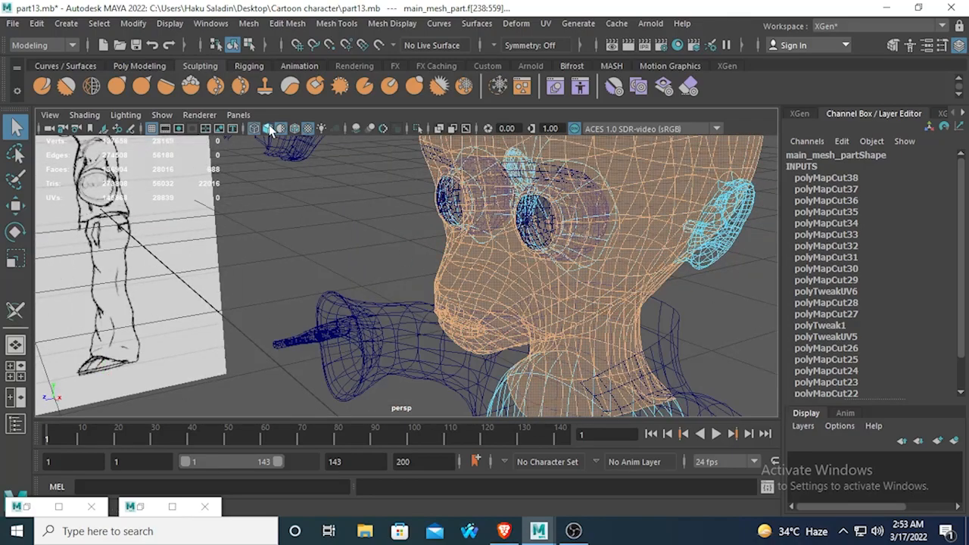
pyautogui.click(268, 126)
# Step: Select the edge loop just inside the lips and apply Cut UV Edges to separate the mouth interior
pyautogui.moveTo(485, 212)
pyautogui.keyDown('alt'); pyautogui.mouseDown()
pyautogui.moveTo(468, 199)
pyautogui.moveTo(432, 223)
pyautogui.moveTo(505, 206)
pyautogui.mouseUp(); pyautogui.keyUp('alt')
pyautogui.scroll(2, 514, 231)
pyautogui.keyDown('alt'); pyautogui.moveTo(551, 251); pyautogui.dragTo(480, 297, button='middle'); pyautogui.keyUp('alt')
pyautogui.scroll(4, 480, 297)
pyautogui.keyDown('alt'); pyautogui.moveTo(479, 297); pyautogui.dragTo(426, 293); pyautogui.keyUp('alt')
pyautogui.click(391, 284)
pyautogui.rightClick(402, 139)
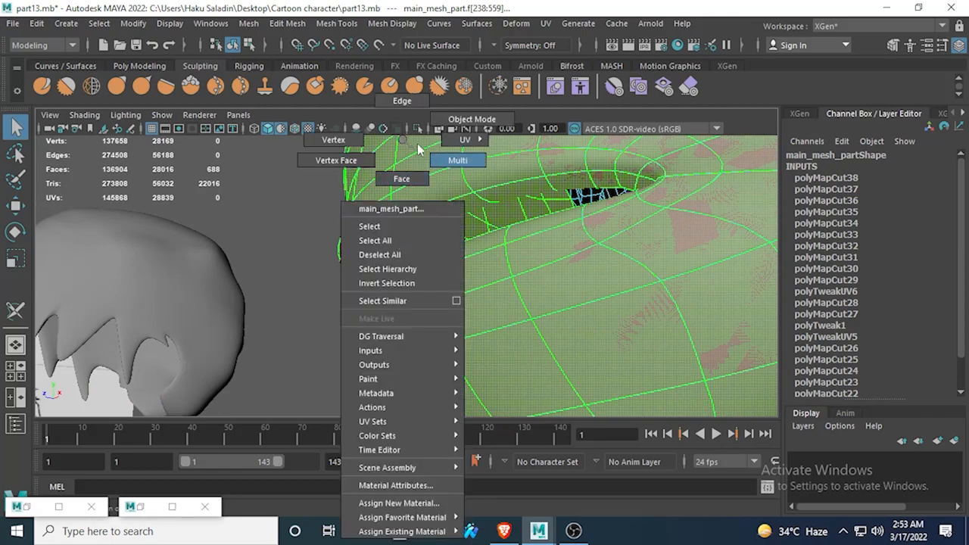
pyautogui.moveTo(418, 146); pyautogui.dragTo(334, 141, button='right')
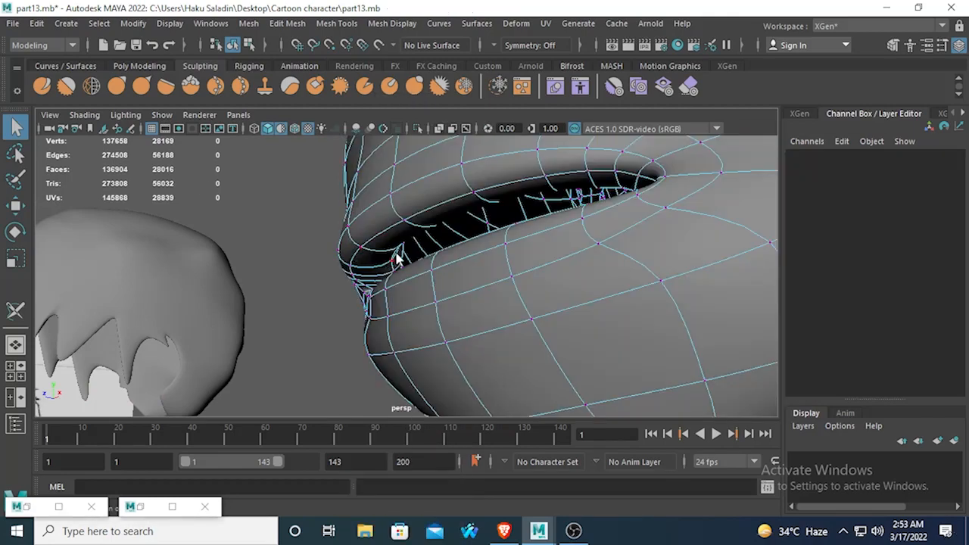
pyautogui.moveTo(394, 233); pyautogui.dragTo(378, 97, button='right')
pyautogui.keyDown('alt'); pyautogui.moveTo(414, 219); pyautogui.dragTo(447, 171); pyautogui.keyUp('alt')
pyautogui.keyDown('alt'); pyautogui.moveTo(447, 171); pyautogui.dragTo(415, 266, button='middle'); pyautogui.keyUp('alt')
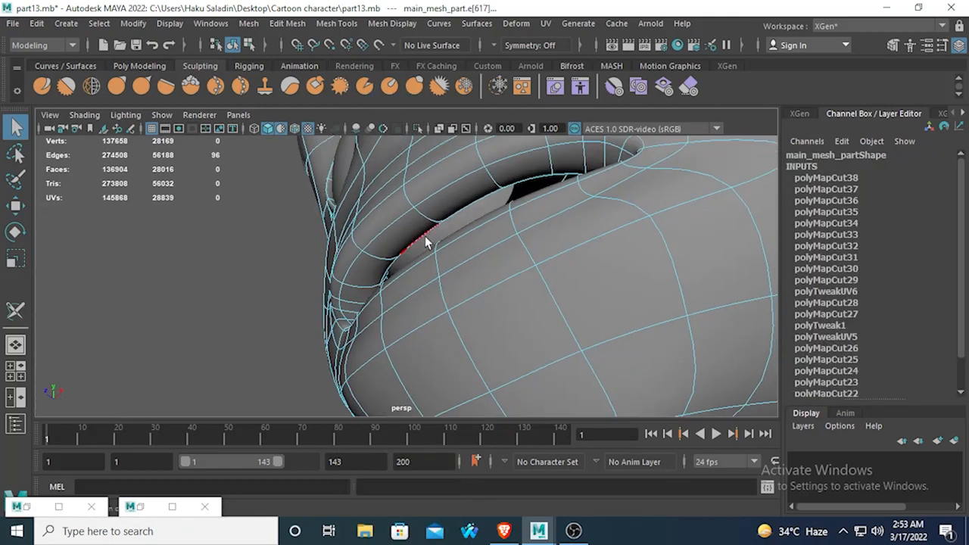
pyautogui.click(451, 217)
pyautogui.doubleClick(423, 241)
pyautogui.moveTo(422, 241)
pyautogui.keyDown('alt'); pyautogui.mouseDown()
pyautogui.moveTo(464, 258)
pyautogui.moveTo(477, 305)
pyautogui.moveTo(435, 241)
pyautogui.mouseUp(); pyautogui.keyUp('alt')
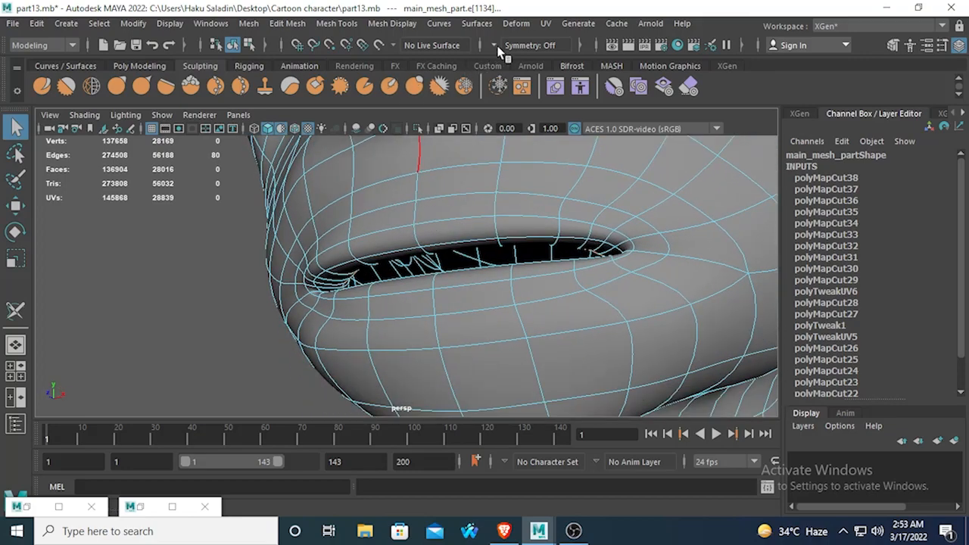
pyautogui.click(544, 23)
pyautogui.click(587, 251)
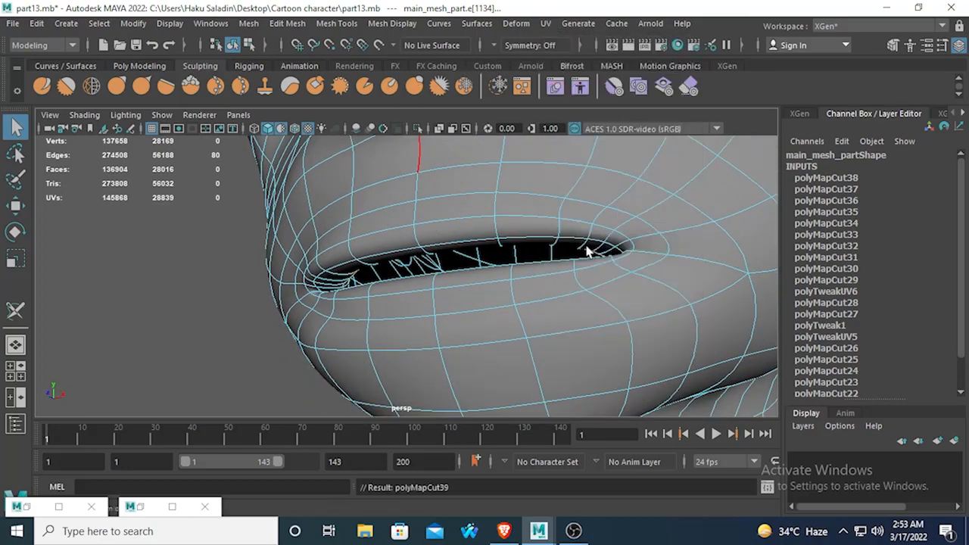
# Step: Select the head's UV shell and inspect it in wireframe around the mouth interior, eyes and ears
pyautogui.keyDown('alt'); pyautogui.moveTo(587, 251); pyautogui.dragTo(548, 250, button='right'); pyautogui.keyUp('alt')
pyautogui.moveTo(478, 208); pyautogui.dragTo(542, 180, button='right')
pyautogui.click(509, 204)
pyautogui.keyDown('alt'); pyautogui.moveTo(510, 204); pyautogui.dragTo(398, 339); pyautogui.keyUp('alt')
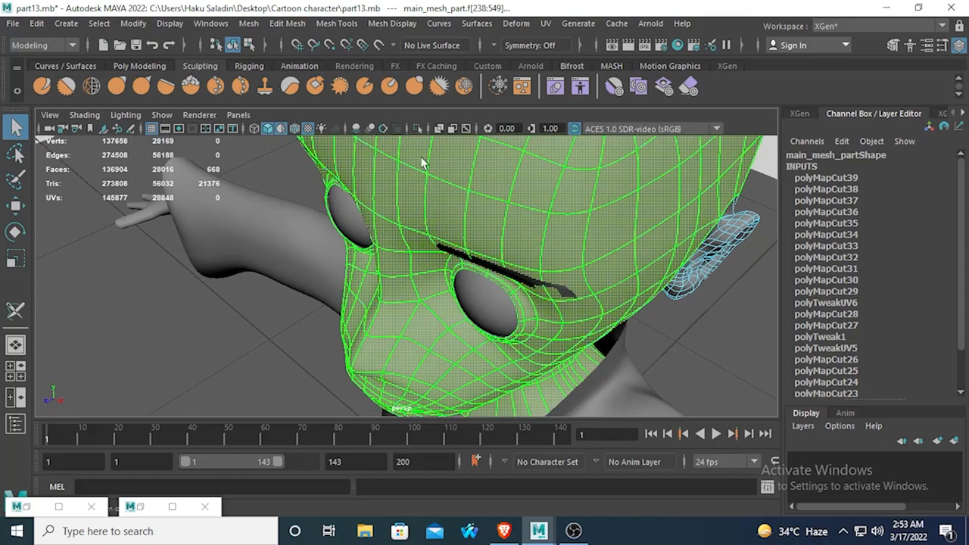
pyautogui.click(268, 128)
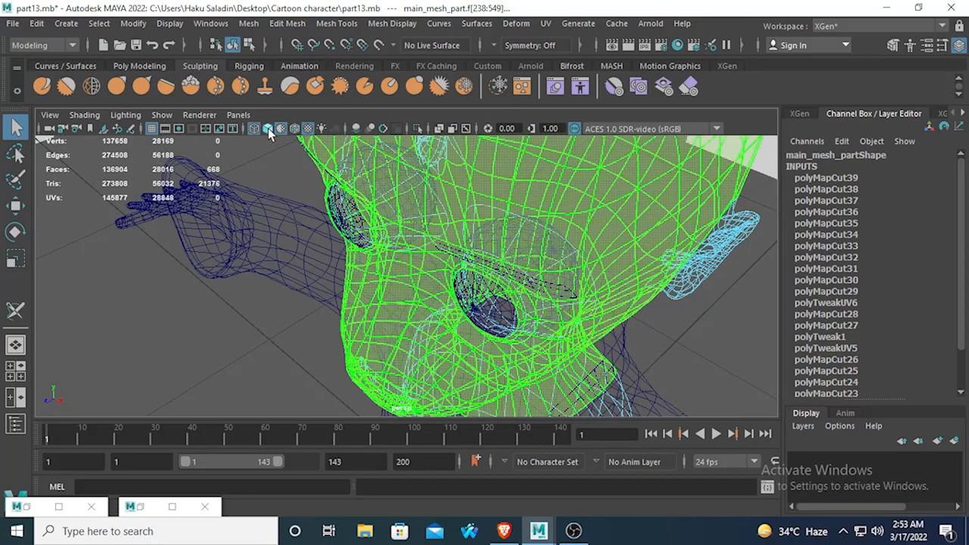
pyautogui.click(268, 128)
pyautogui.keyDown('alt'); pyautogui.moveTo(430, 222); pyautogui.dragTo(474, 229); pyautogui.keyUp('alt')
pyautogui.scroll(-5, 455, 240)
pyautogui.keyDown('alt'); pyautogui.moveTo(454, 242); pyautogui.dragTo(426, 333, button='middle'); pyautogui.keyUp('alt')
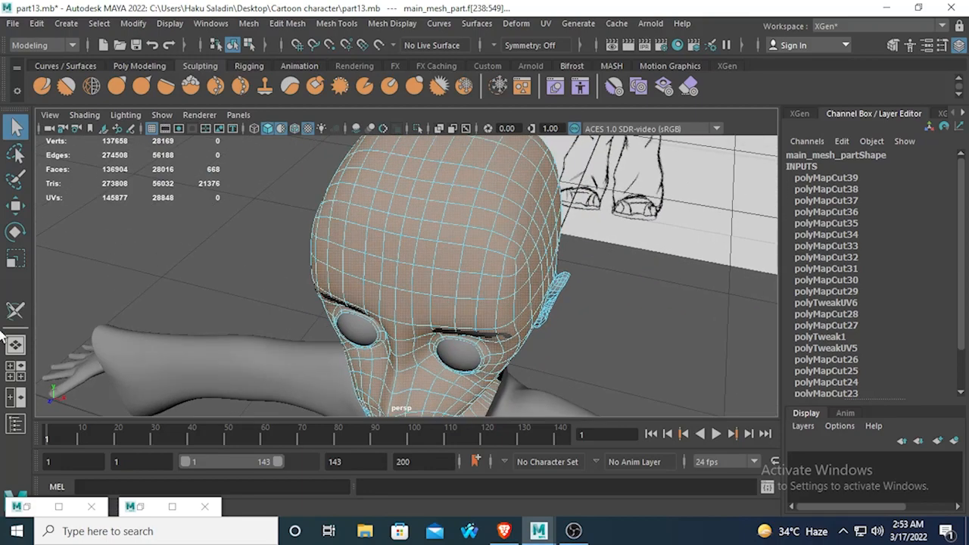
pyautogui.click(15, 311)
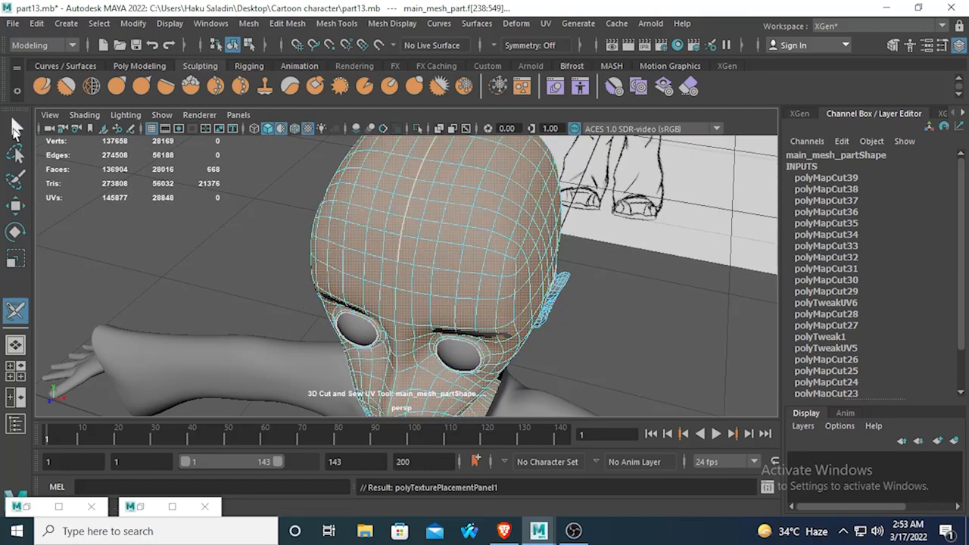
pyautogui.click(15, 129)
pyautogui.moveTo(532, 140); pyautogui.dragTo(594, 172, button='right')
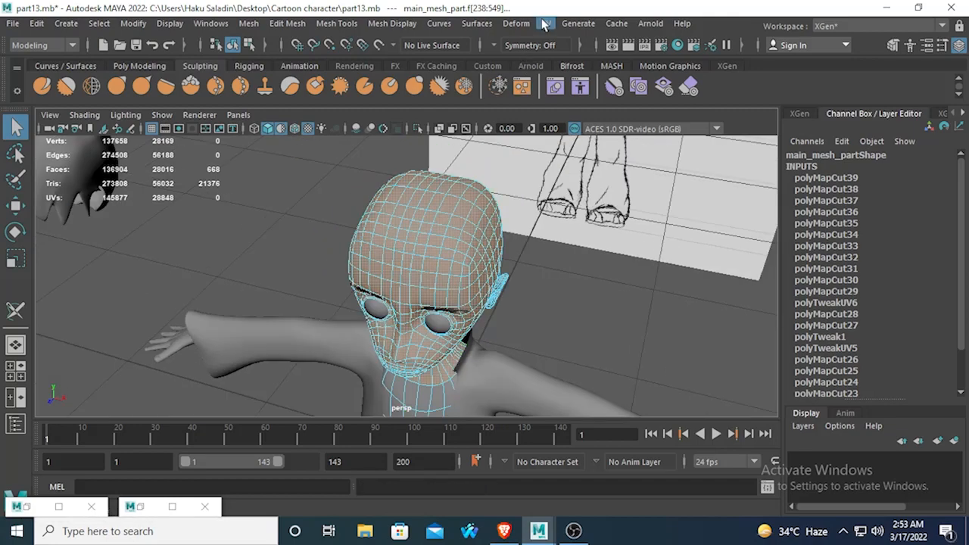
pyautogui.click(543, 23)
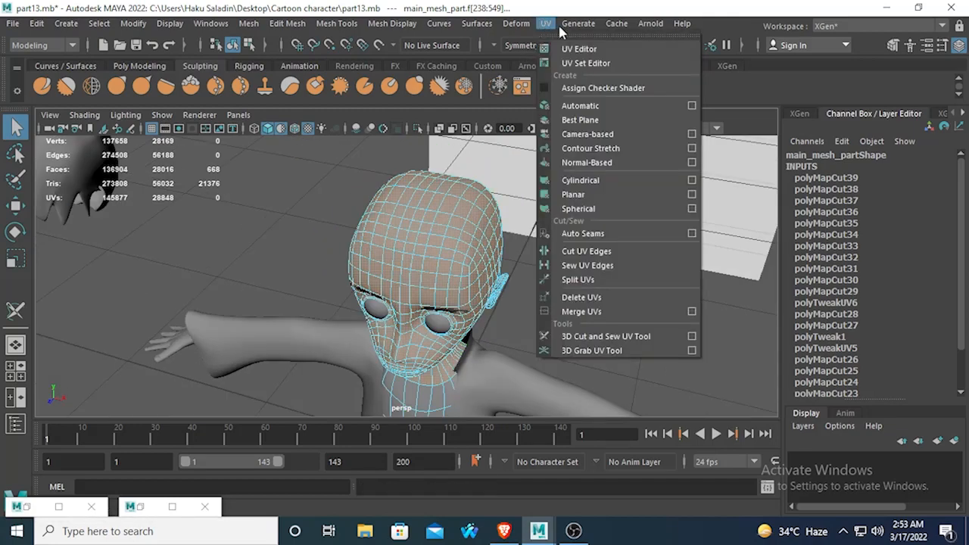
pyautogui.click(568, 25)
# Step: Open the UV Editor and move the head shell sideways, clear of the ear, eye and mouth shells
pyautogui.click(546, 24)
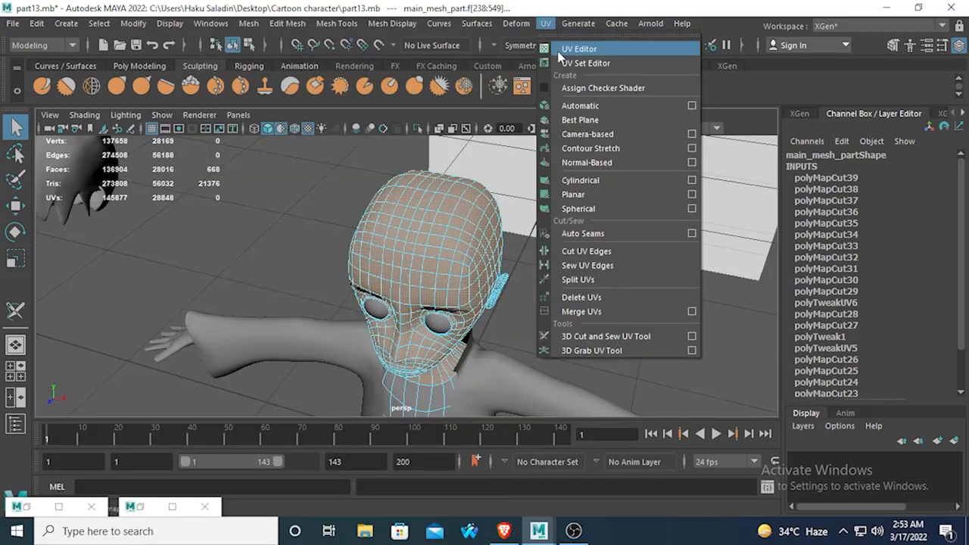
pyautogui.click(560, 46)
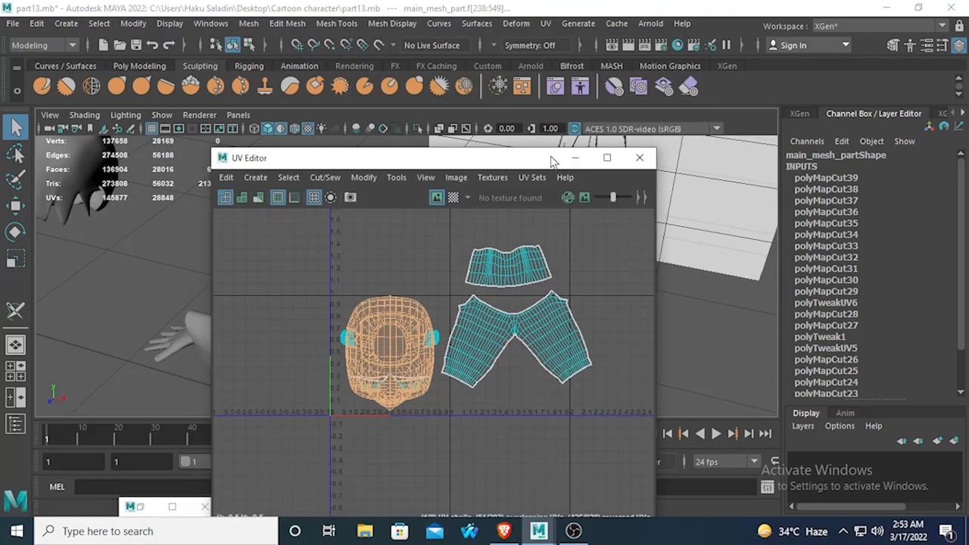
pyautogui.click(15, 205)
pyautogui.moveTo(506, 365); pyautogui.dragTo(375, 364)
# Step: Restore the UV Toolkit and unfold the selected head shell
pyautogui.click(543, 24)
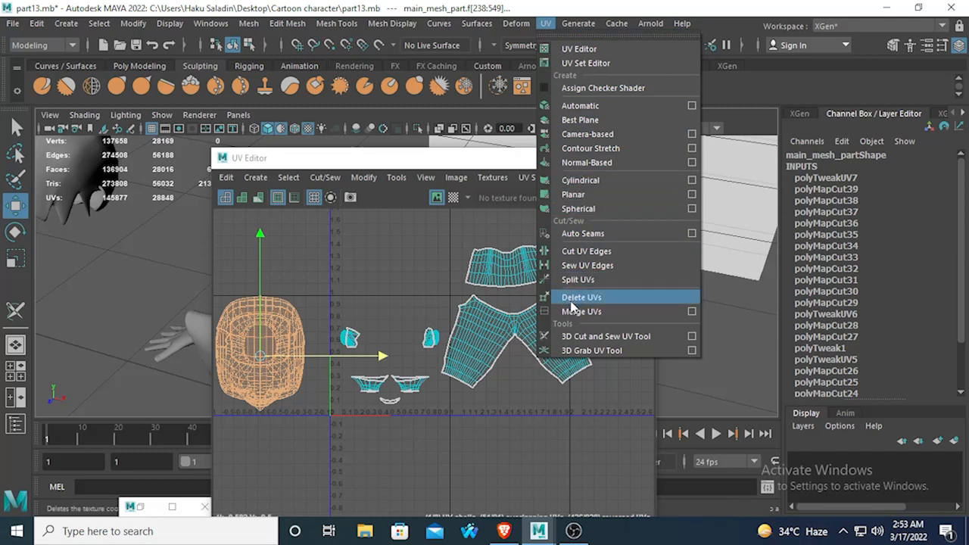
pyautogui.click(543, 24)
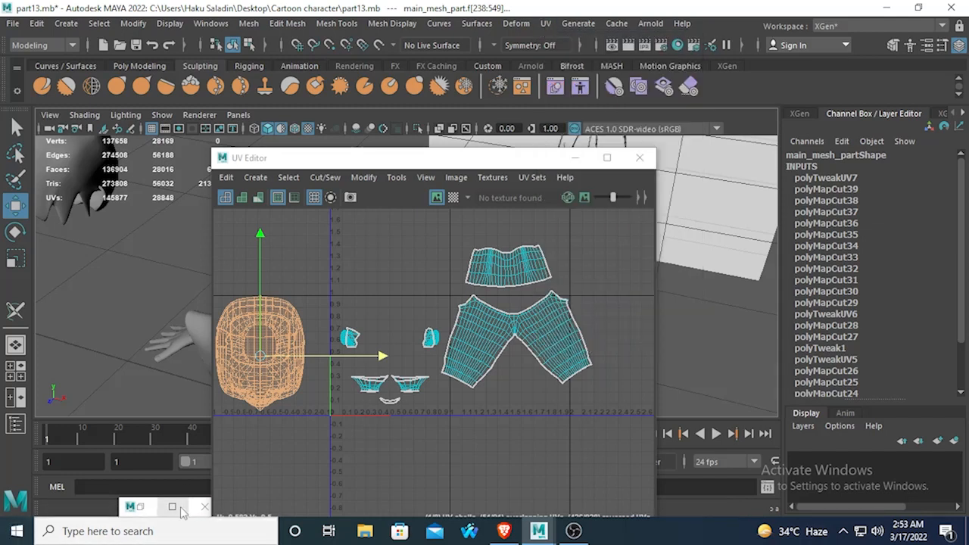
pyautogui.click(148, 511)
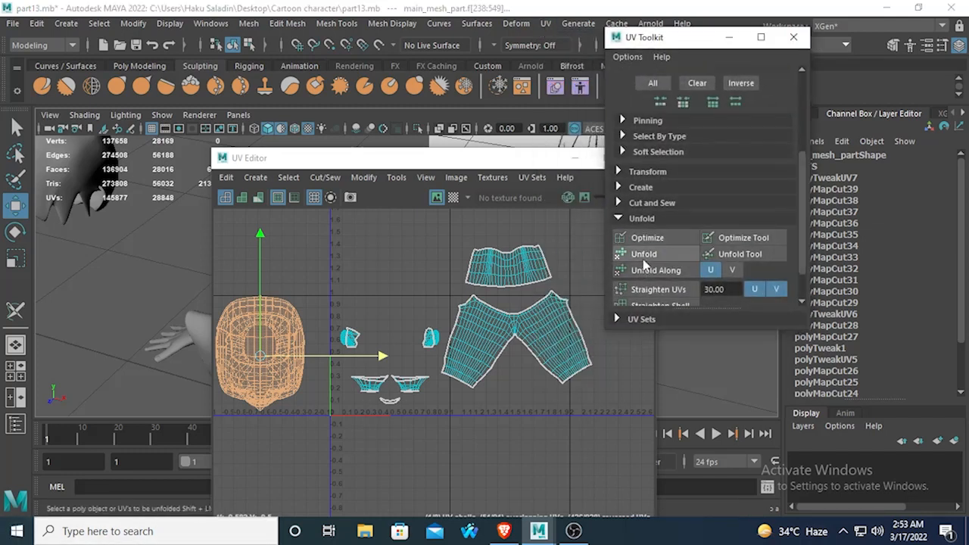
pyautogui.click(643, 256)
# Step: Rotate the unfolded head shell clockwise until the face is upright with the neck edge pointing down
pyautogui.keyDown('alt'); pyautogui.moveTo(314, 367); pyautogui.dragTo(535, 331, button='middle'); pyautogui.keyUp('alt')
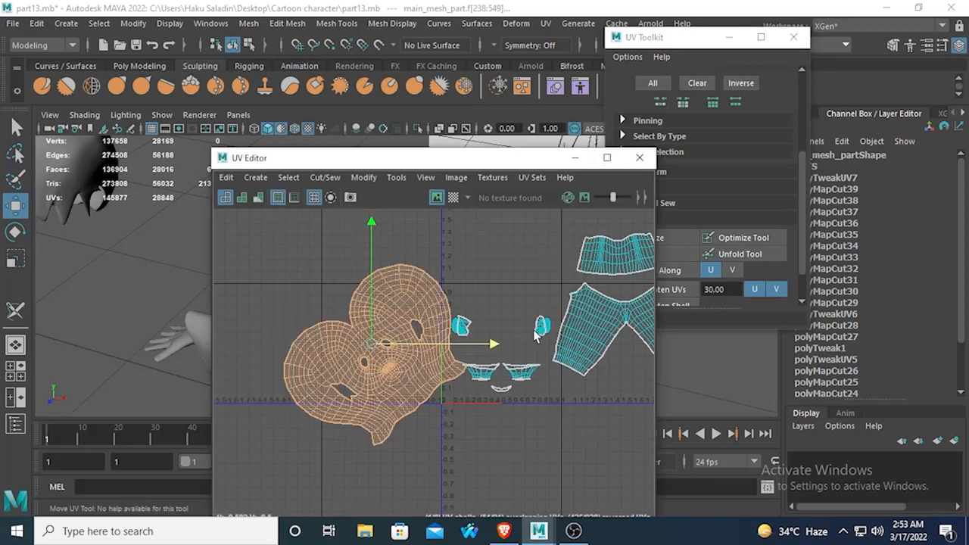
pyautogui.click(14, 234)
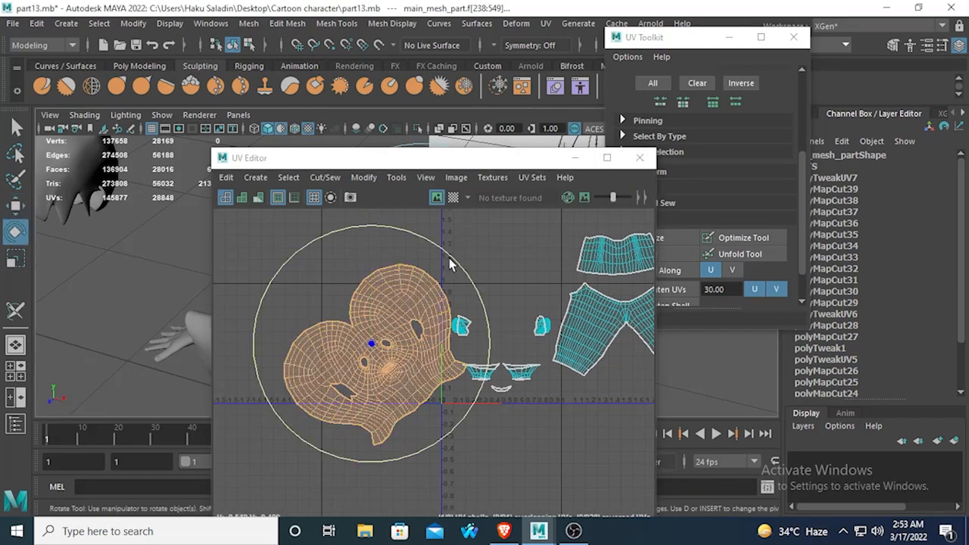
pyautogui.moveTo(452, 257); pyautogui.dragTo(484, 331)
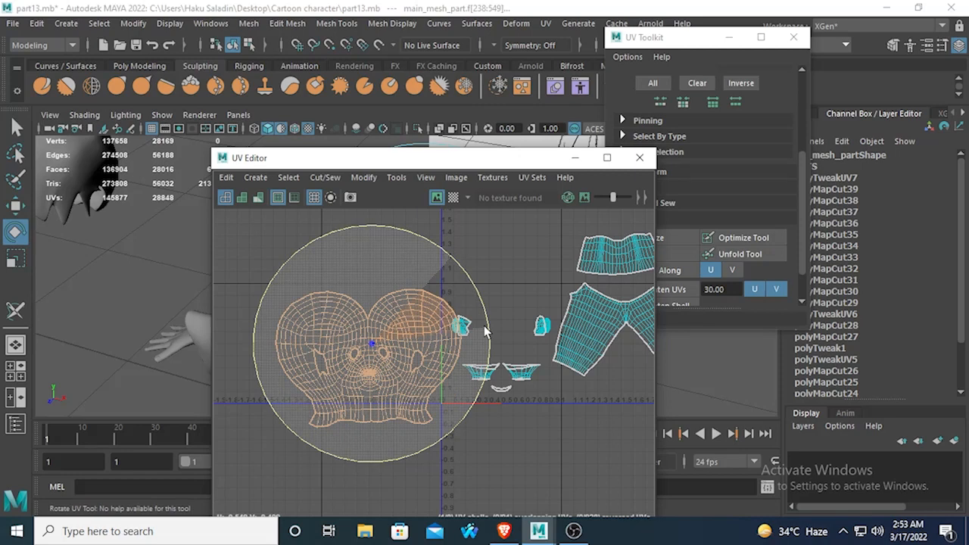
# Step: Move the head shell above the ear, eye and mouth shells, then put away the UV Toolkit and UV Editor
pyautogui.press('w')
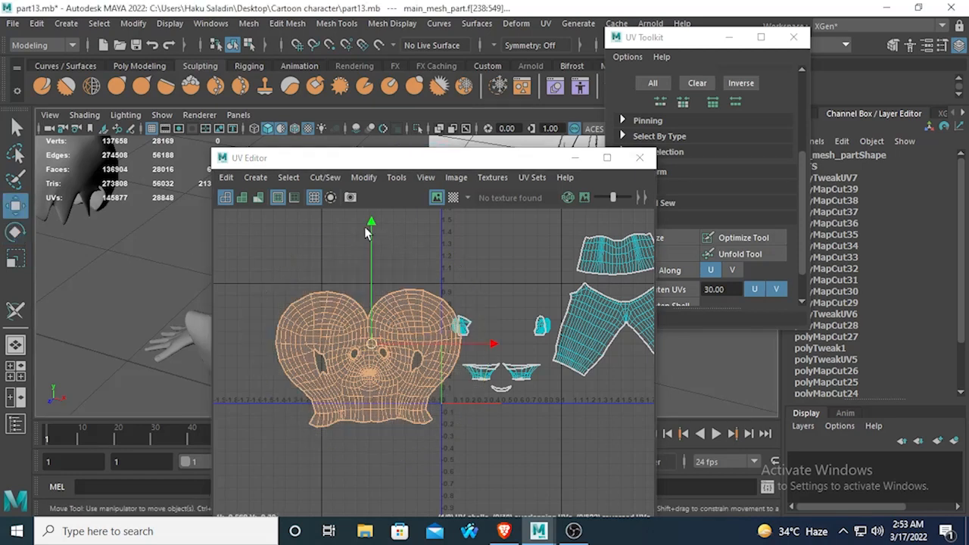
pyautogui.moveTo(365, 232); pyautogui.dragTo(401, 85)
pyautogui.keyDown('alt'); pyautogui.moveTo(528, 280); pyautogui.dragTo(513, 352, button='middle'); pyautogui.keyUp('alt')
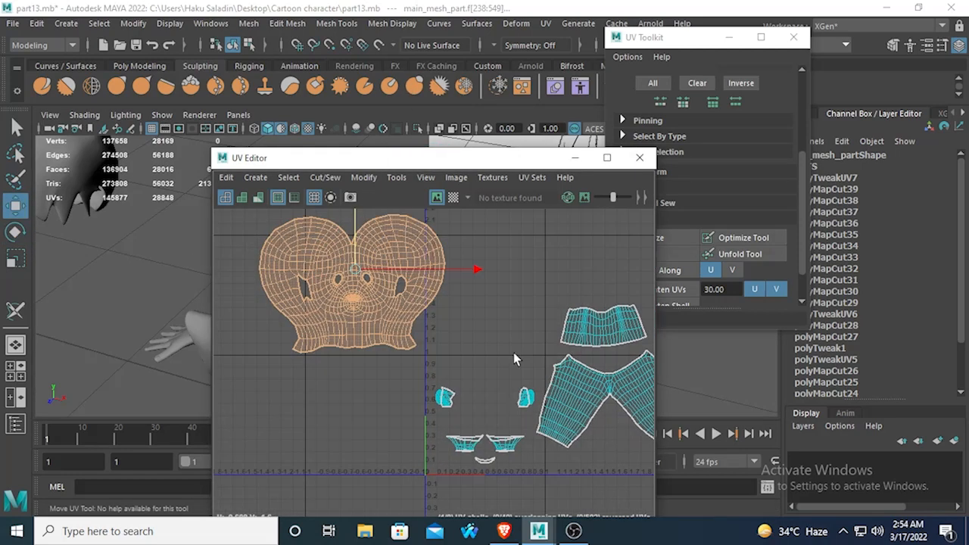
pyautogui.moveTo(483, 265); pyautogui.dragTo(588, 268)
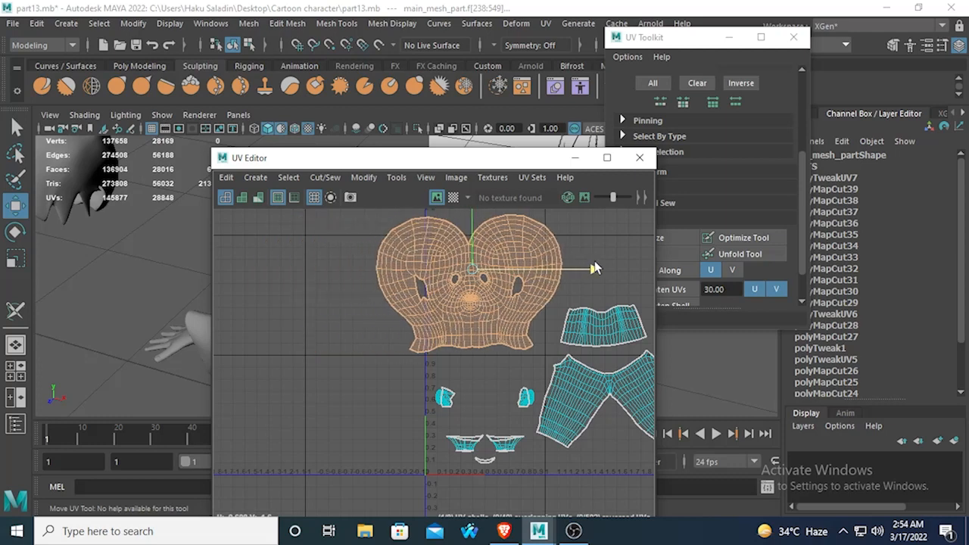
pyautogui.scroll(-2, 469, 301)
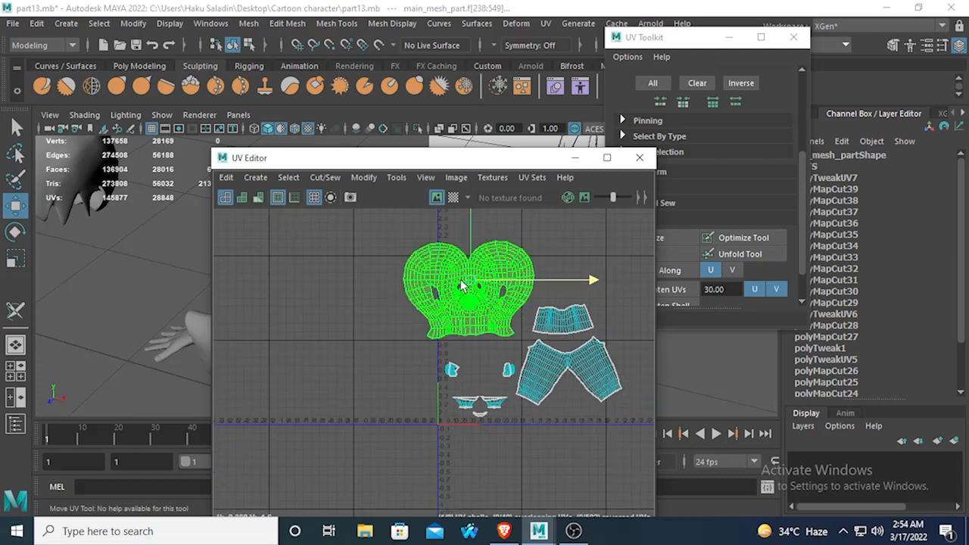
pyautogui.click(793, 37)
pyautogui.click(575, 158)
# Step: Examine the character's torso, legs and shoes, selecting one shoe mesh to view its wireframe
pyautogui.scroll(-5, 433, 327)
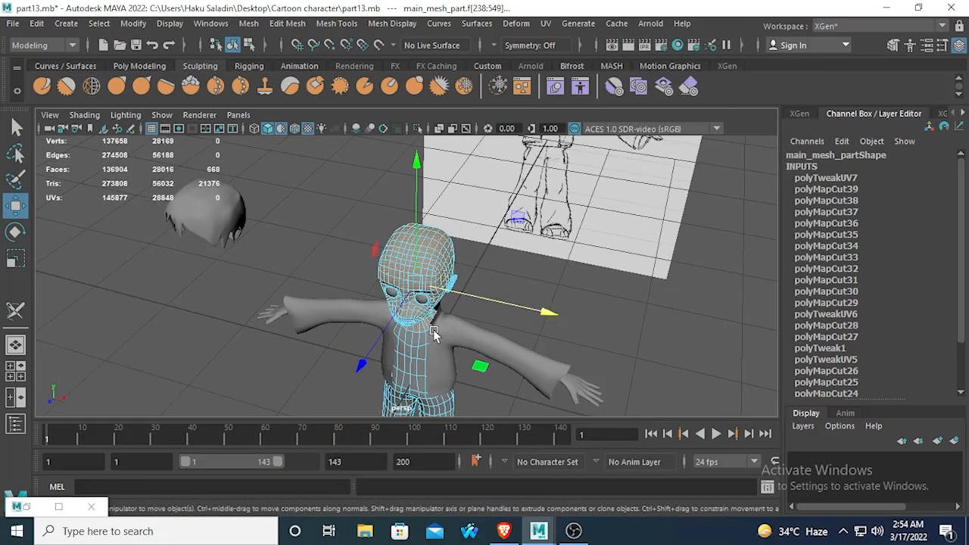
pyautogui.keyDown('alt'); pyautogui.moveTo(433, 329); pyautogui.dragTo(471, 260); pyautogui.keyUp('alt')
pyautogui.keyDown('alt'); pyautogui.moveTo(302, 255); pyautogui.dragTo(231, 277); pyautogui.keyUp('alt')
pyautogui.keyDown('alt'); pyautogui.moveTo(409, 254); pyautogui.dragTo(461, 152, button='middle'); pyautogui.keyUp('alt')
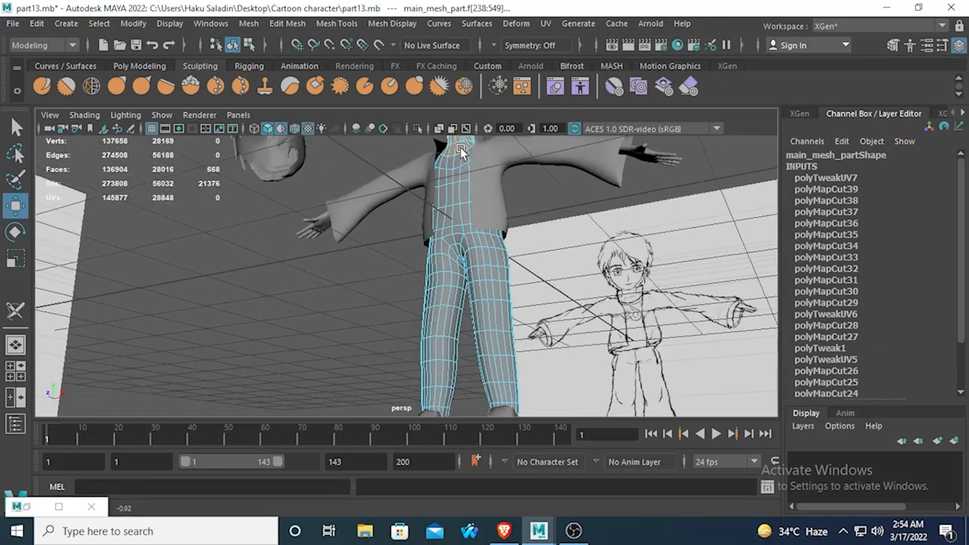
pyautogui.keyDown('alt'); pyautogui.moveTo(503, 234); pyautogui.dragTo(415, 301); pyautogui.keyUp('alt')
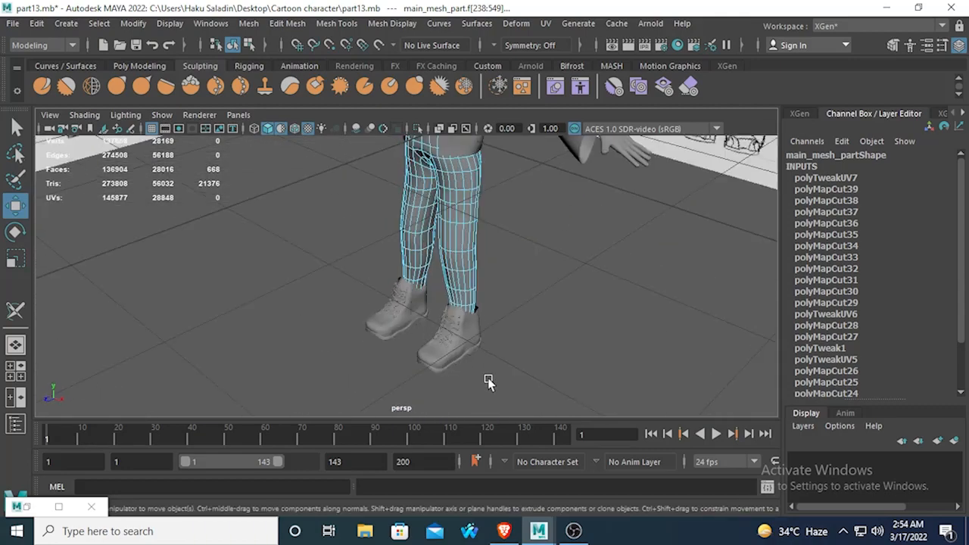
pyautogui.keyDown('alt'); pyautogui.moveTo(489, 382); pyautogui.dragTo(482, 69); pyautogui.keyUp('alt')
pyautogui.keyDown('alt'); pyautogui.moveTo(519, 177); pyautogui.dragTo(407, 364); pyautogui.keyUp('alt')
pyautogui.click(403, 282)
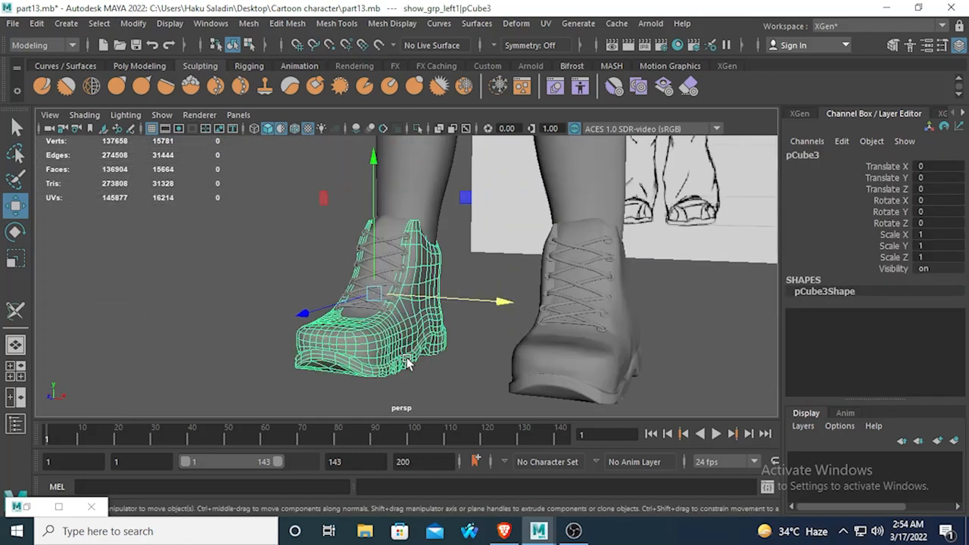
pyautogui.keyDown('alt'); pyautogui.moveTo(548, 324); pyautogui.dragTo(500, 333); pyautogui.keyUp('alt')
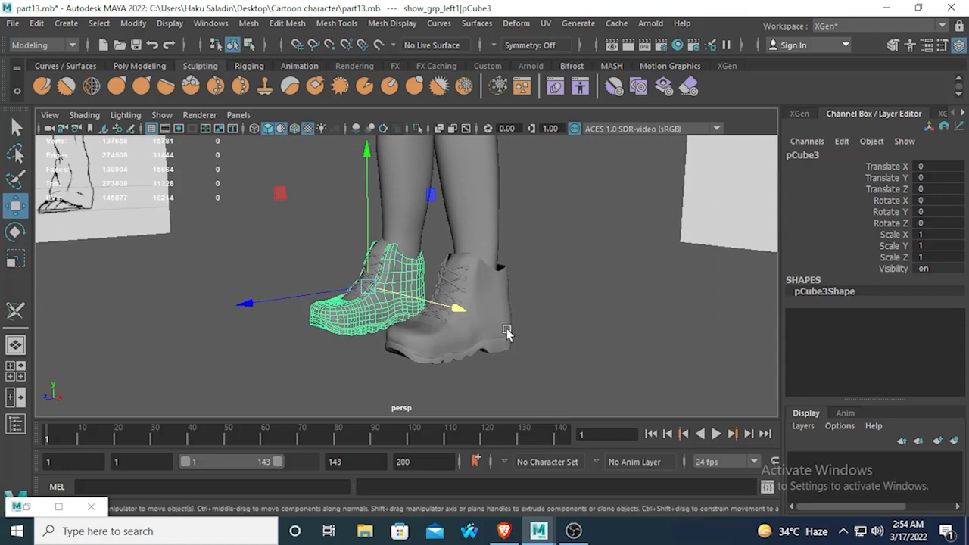
# Step: Clear the selection and look over the whole character from the shoes up to the arms, hands and head
pyautogui.rightClick(499, 212)
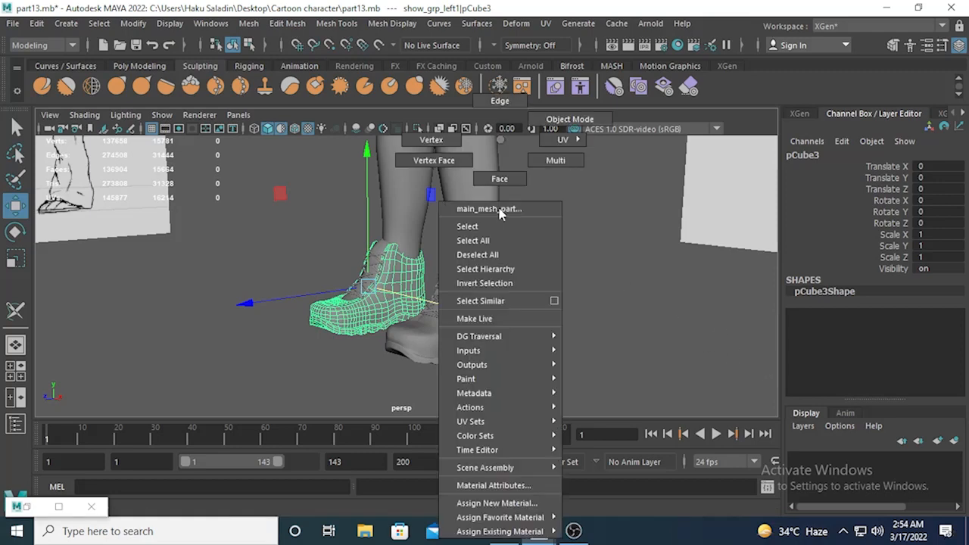
pyautogui.moveTo(499, 212); pyautogui.dragTo(489, 169, button='right')
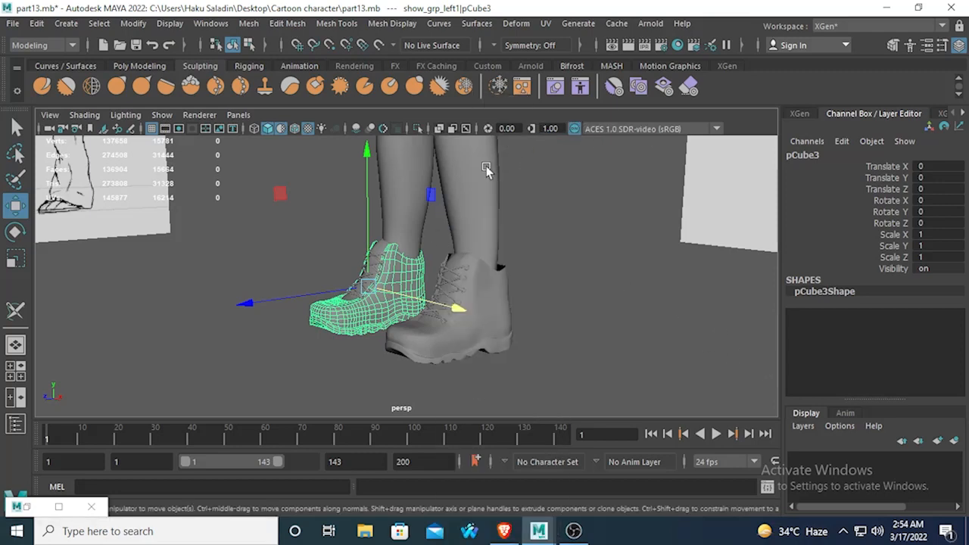
pyautogui.click(445, 239)
pyautogui.keyDown('alt'); pyautogui.moveTo(445, 239); pyautogui.dragTo(406, 326); pyautogui.keyUp('alt')
pyautogui.scroll(-10, 406, 323)
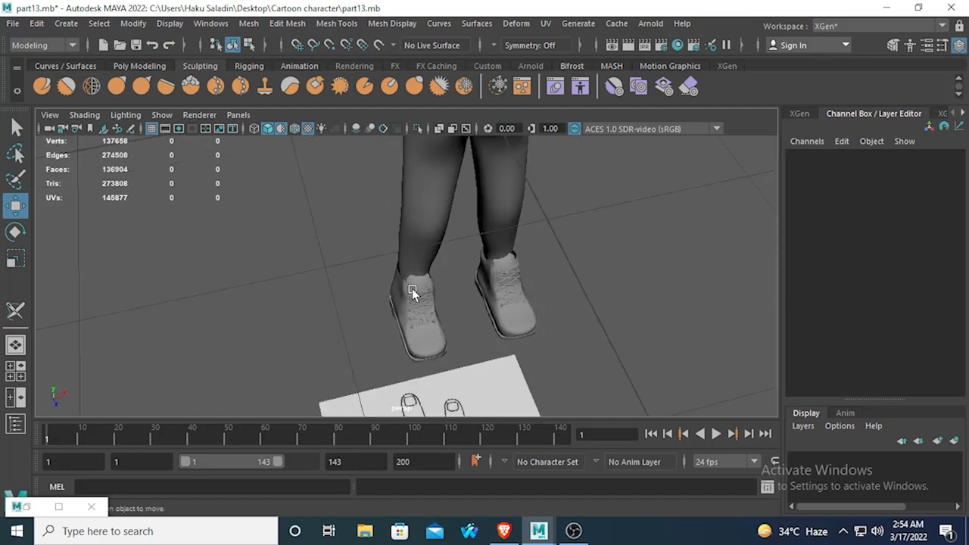
pyautogui.keyDown('alt'); pyautogui.moveTo(454, 225); pyautogui.dragTo(454, 311, button='middle'); pyautogui.keyUp('alt')
pyautogui.scroll(7, 454, 311)
pyautogui.keyDown('alt'); pyautogui.moveTo(455, 311); pyautogui.dragTo(434, 279); pyautogui.keyUp('alt')
pyautogui.scroll(4, 437, 261)
pyautogui.scroll(-5, 423, 281)
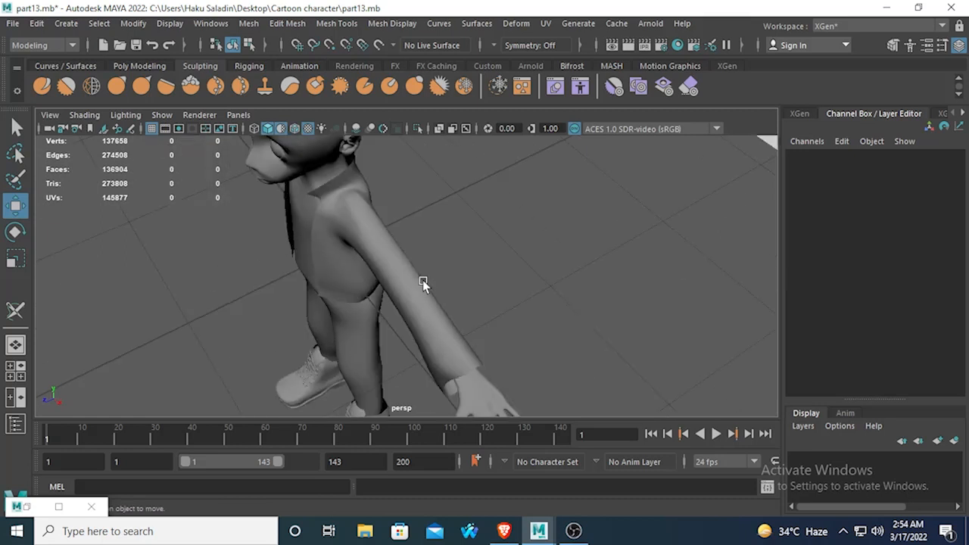
pyautogui.keyDown('alt'); pyautogui.moveTo(423, 281); pyautogui.dragTo(478, 287, button='middle'); pyautogui.keyUp('alt')
pyautogui.scroll(4, 477, 287)
pyautogui.scroll(1, 470, 279)
pyautogui.keyDown('alt'); pyautogui.moveTo(452, 276); pyautogui.dragTo(365, 228); pyautogui.keyUp('alt')
pyautogui.scroll(4, 471, 266)
pyautogui.scroll(-6, 472, 266)
pyautogui.scroll(4, 365, 228)
pyautogui.keyDown('alt'); pyautogui.moveTo(365, 228); pyautogui.dragTo(352, 280, button='middle'); pyautogui.keyUp('alt')
pyautogui.scroll(-5, 379, 283)
pyautogui.keyDown('alt'); pyautogui.moveTo(353, 281); pyautogui.dragTo(402, 302); pyautogui.keyUp('alt')
pyautogui.keyDown('alt'); pyautogui.moveTo(431, 253); pyautogui.dragTo(358, 336); pyautogui.keyUp('alt')
pyautogui.scroll(-6, 424, 260)
pyautogui.scroll(3, 385, 281)
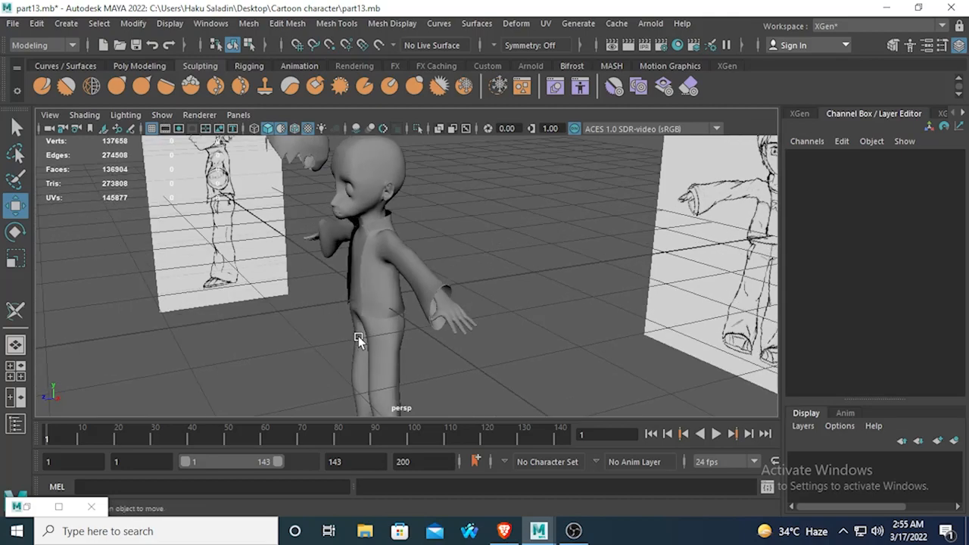
pyautogui.scroll(-3, 358, 337)
pyautogui.scroll(4, 362, 330)
pyautogui.scroll(-3, 368, 321)
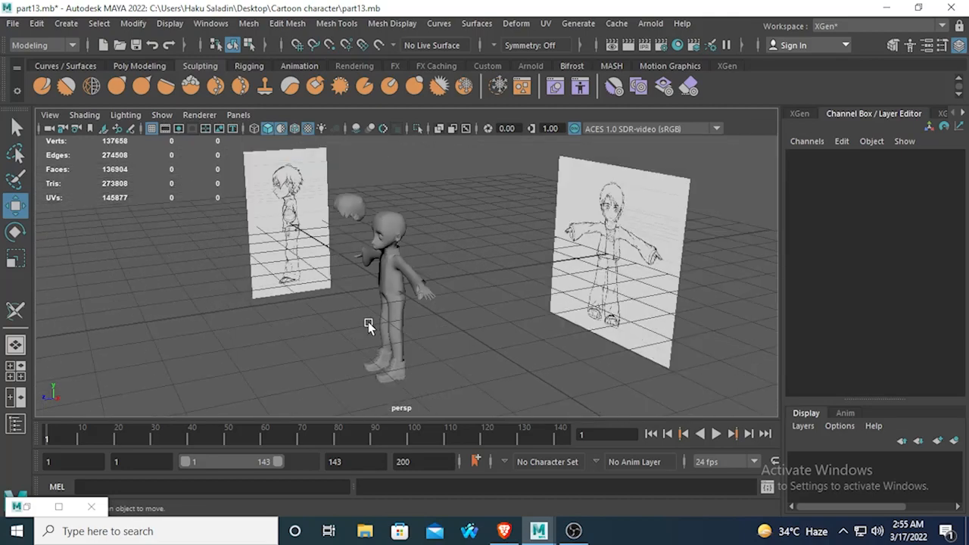